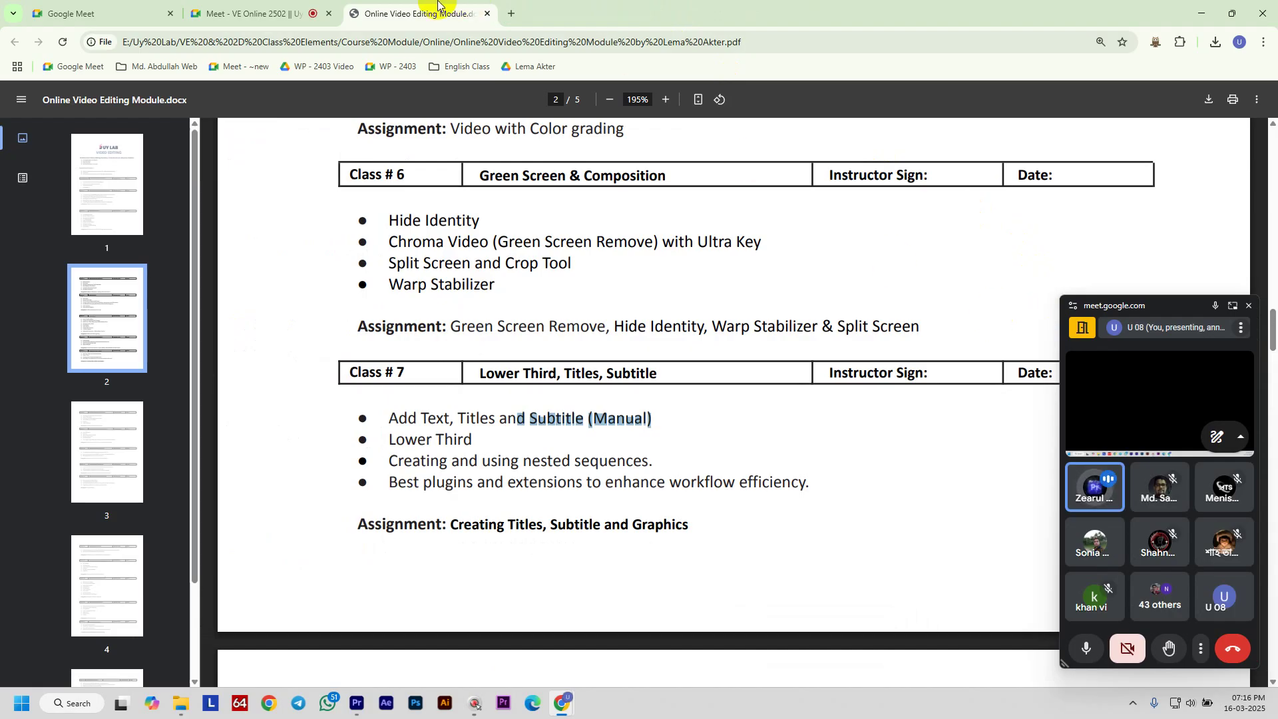
Zoom the course module PDF out to 110% and review the Class 5 to Class 7 topics
ctrl+scroll(679, 360, down, 4)
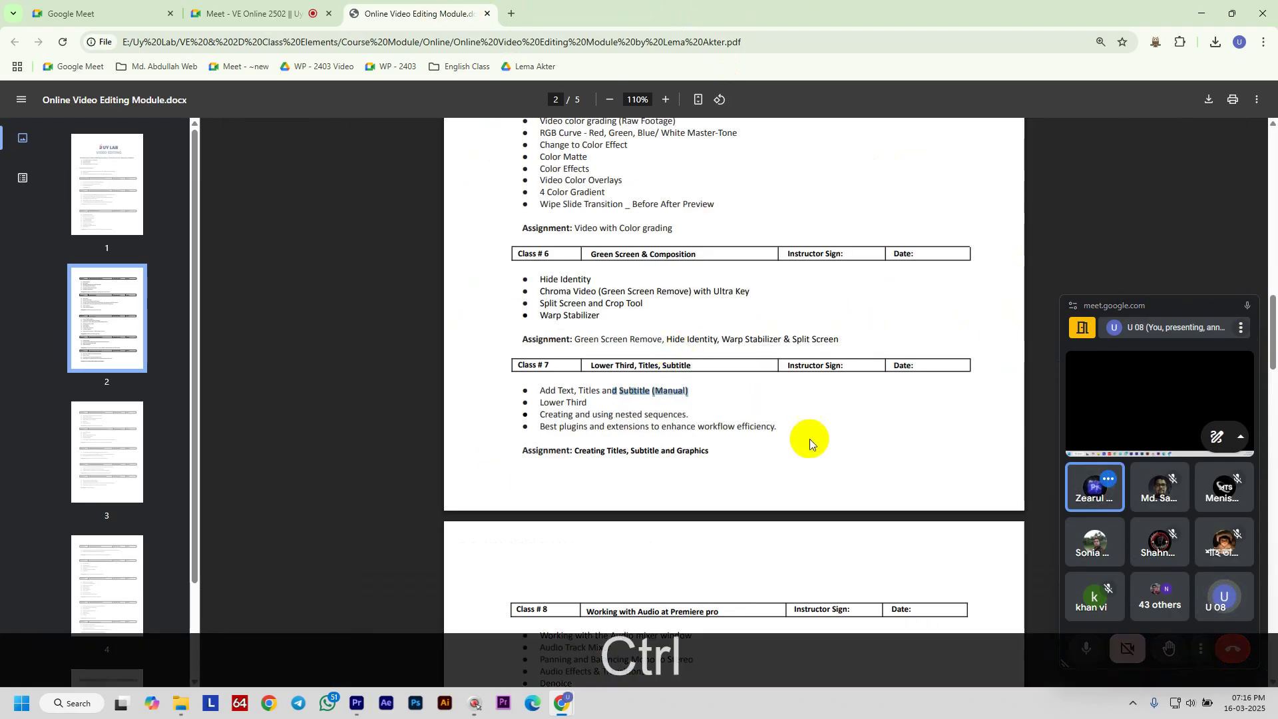
scroll(770, 422, up, 3)
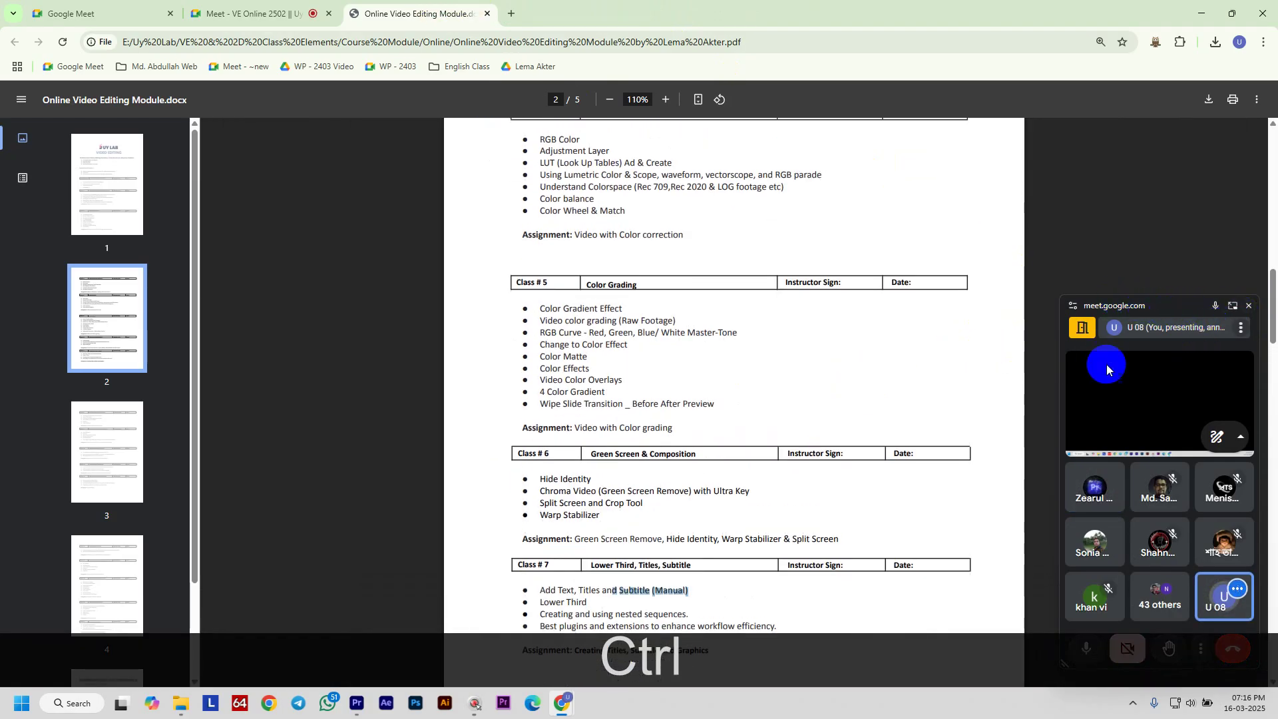
Switch to Premiere Pro, scrub the playhead through the title clips to 00:00:17:25, and close the floating Meet window
click(358, 700)
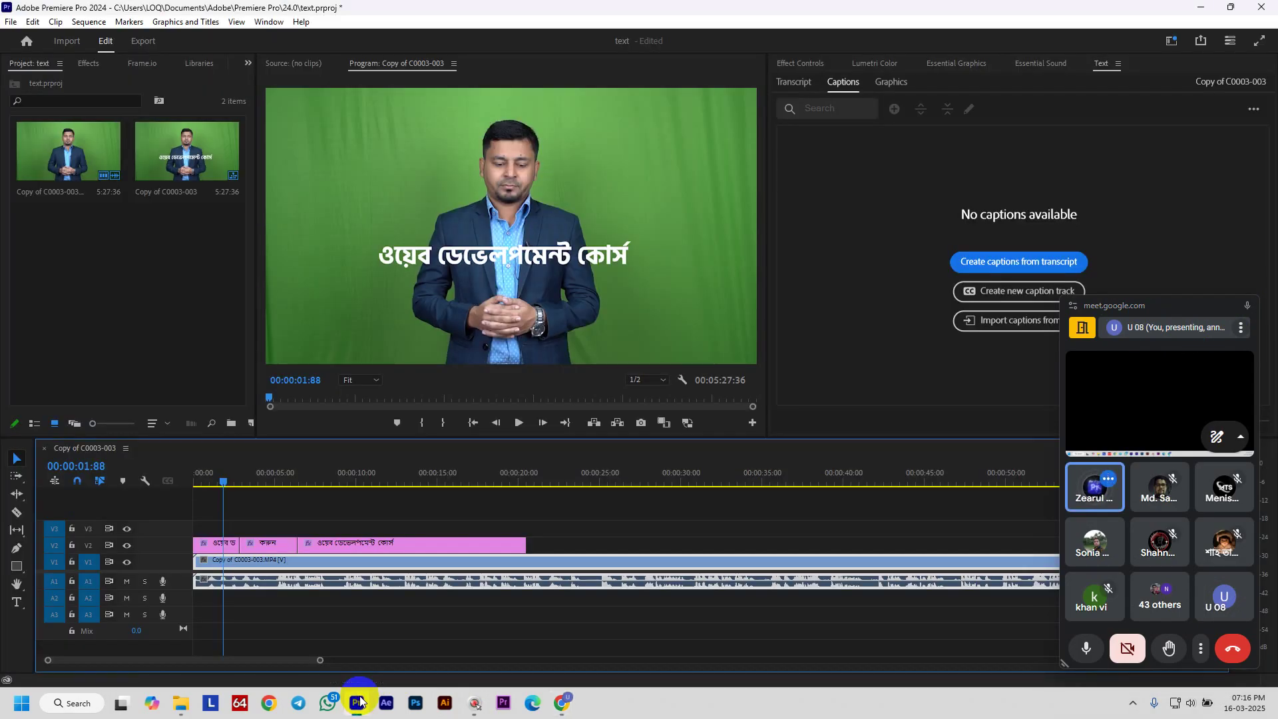
drag(222, 483, 324, 514)
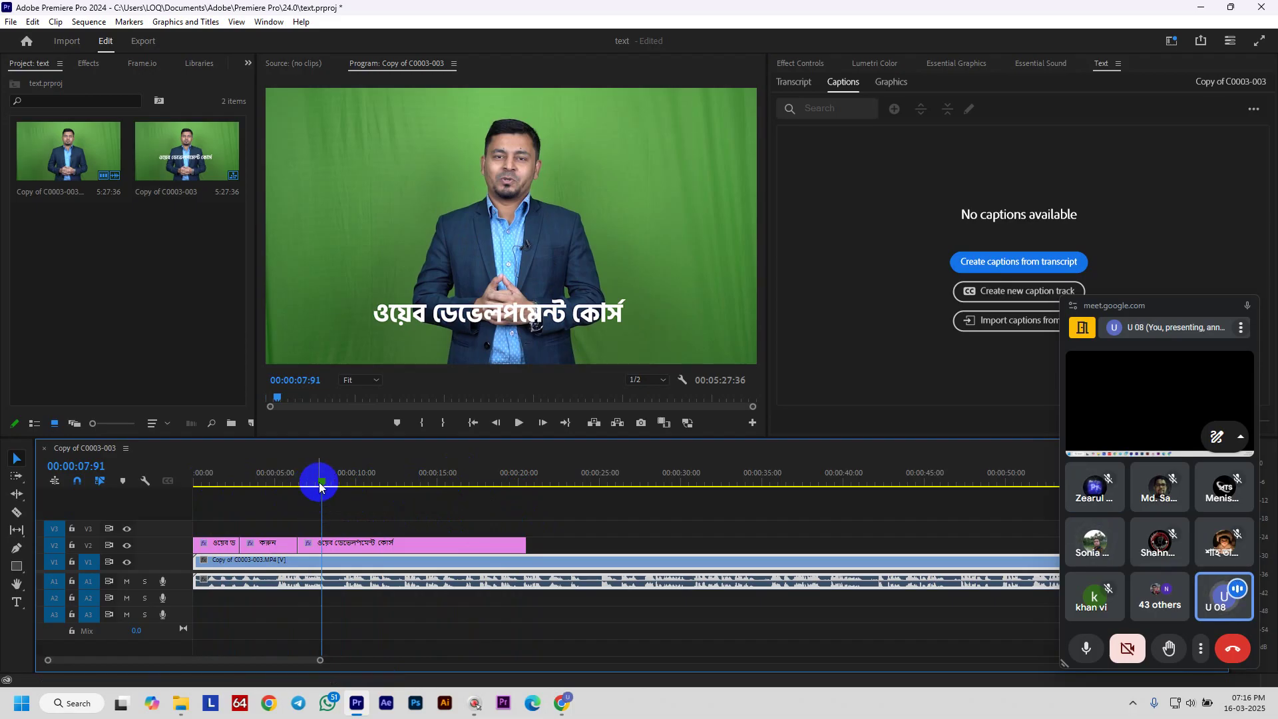
drag(313, 485, 474, 509)
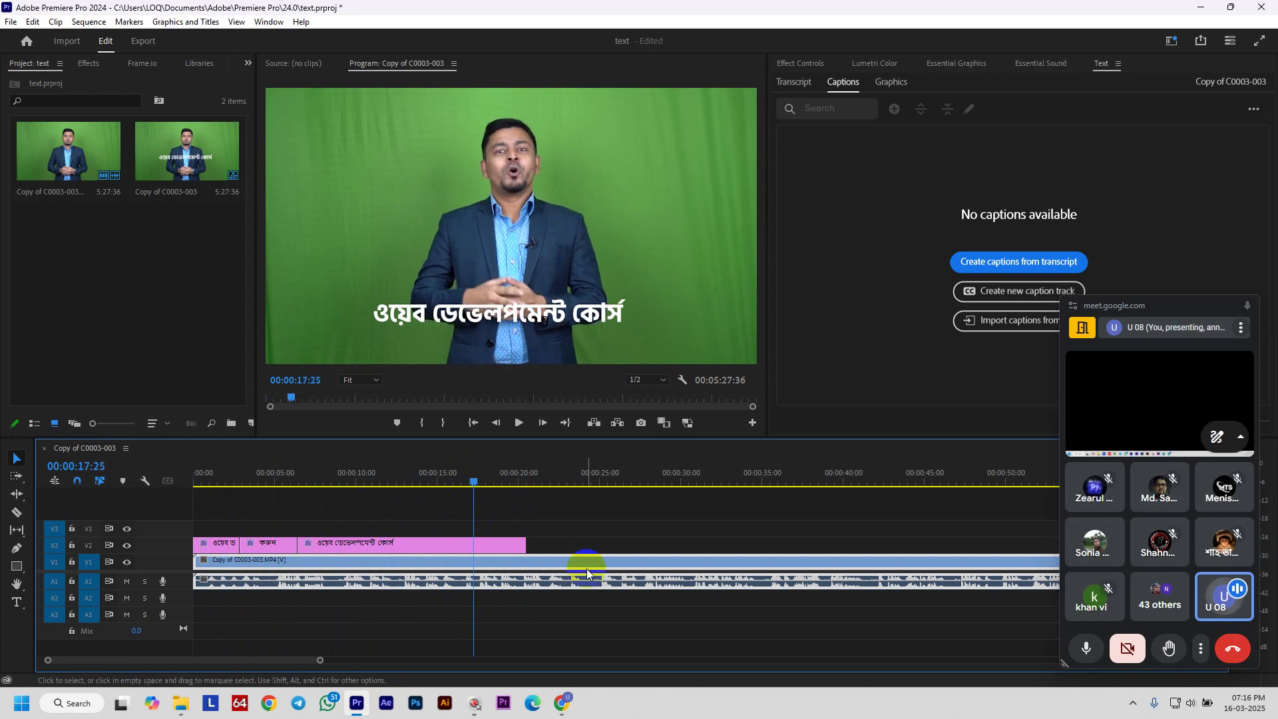
click(1243, 306)
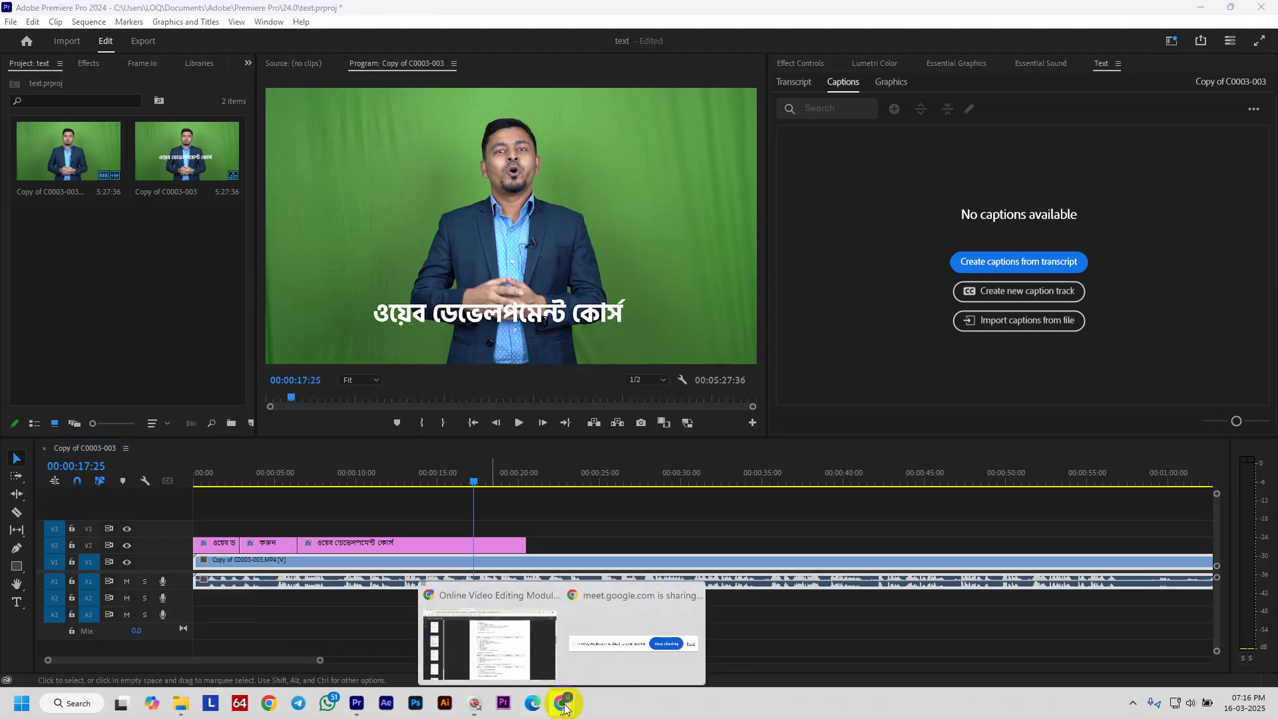
Return to the course module PDF in Chrome and highlight the Lower Third and nested sequences topics under Class 7
click(1205, 9)
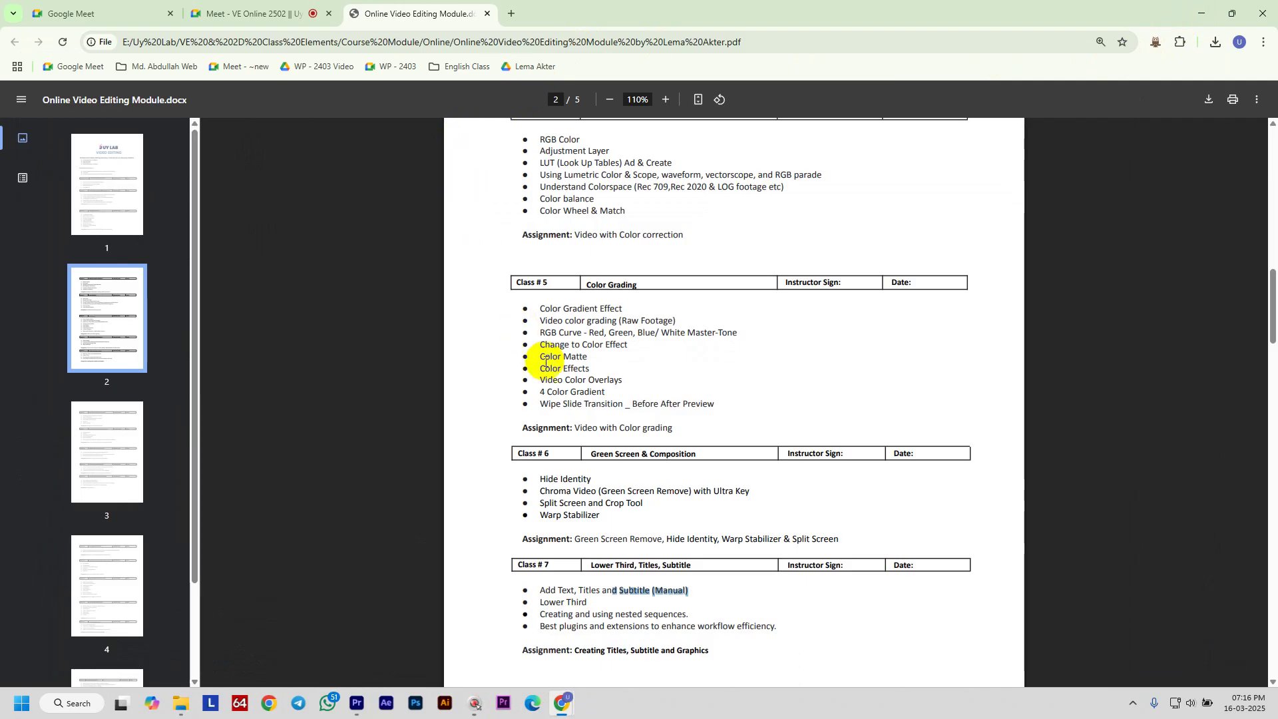
scroll(705, 415, down, 4)
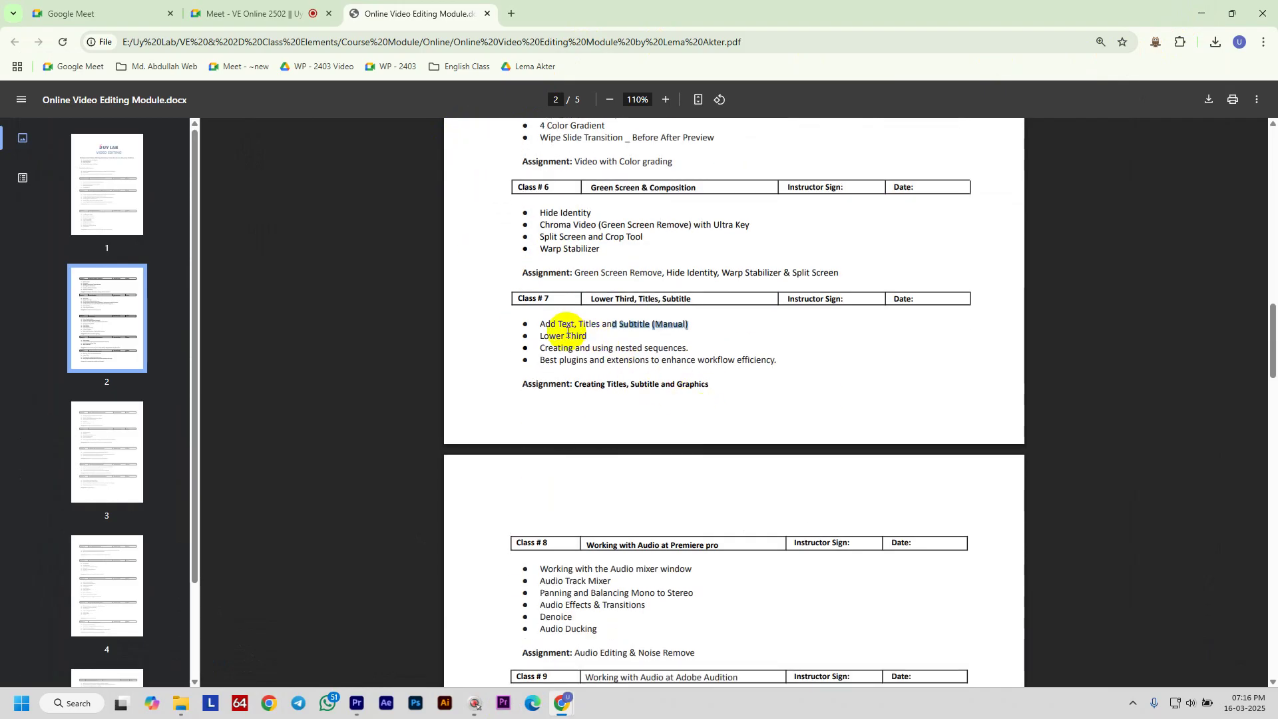
drag(594, 340, 542, 335)
drag(685, 347, 549, 337)
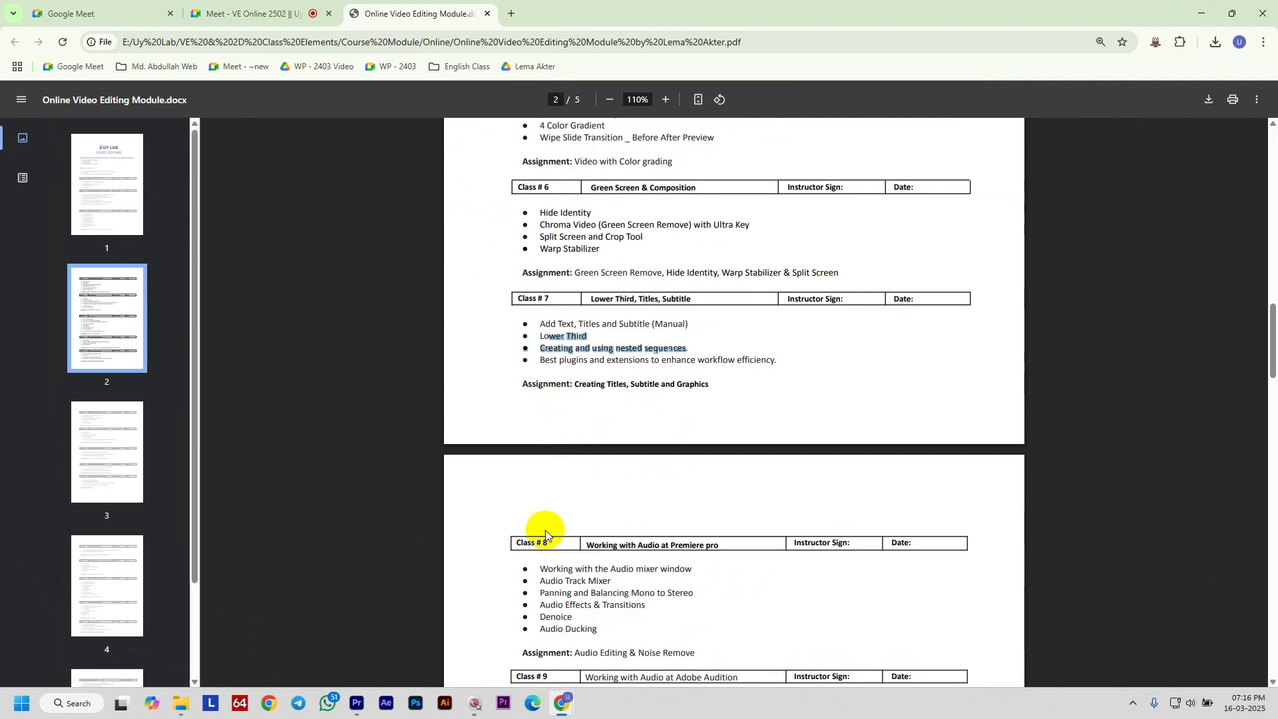
Switch to Premiere Pro and zoom the timeline out to show about two minutes of the sequence
click(359, 705)
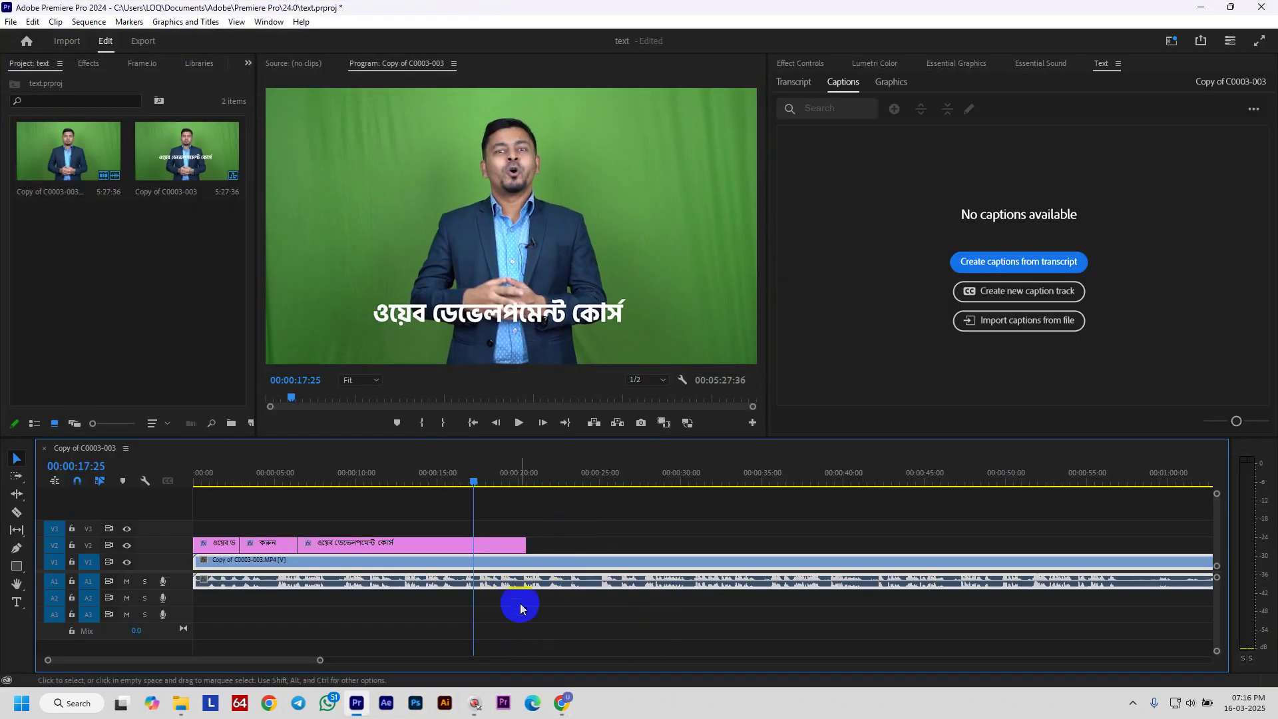
drag(452, 668, 663, 664)
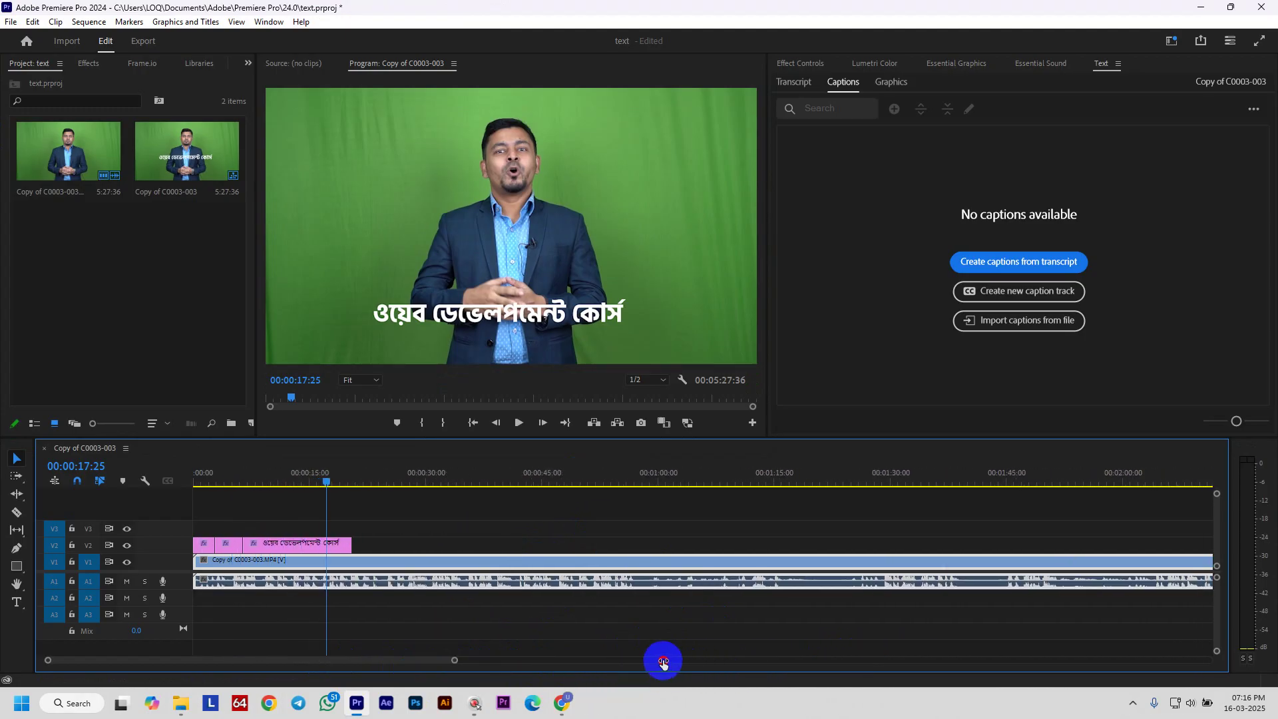
Switch to the Google Meet call in Chrome and check the in-call messages, closing the chat when done
mouse_move(562, 702)
click(523, 644)
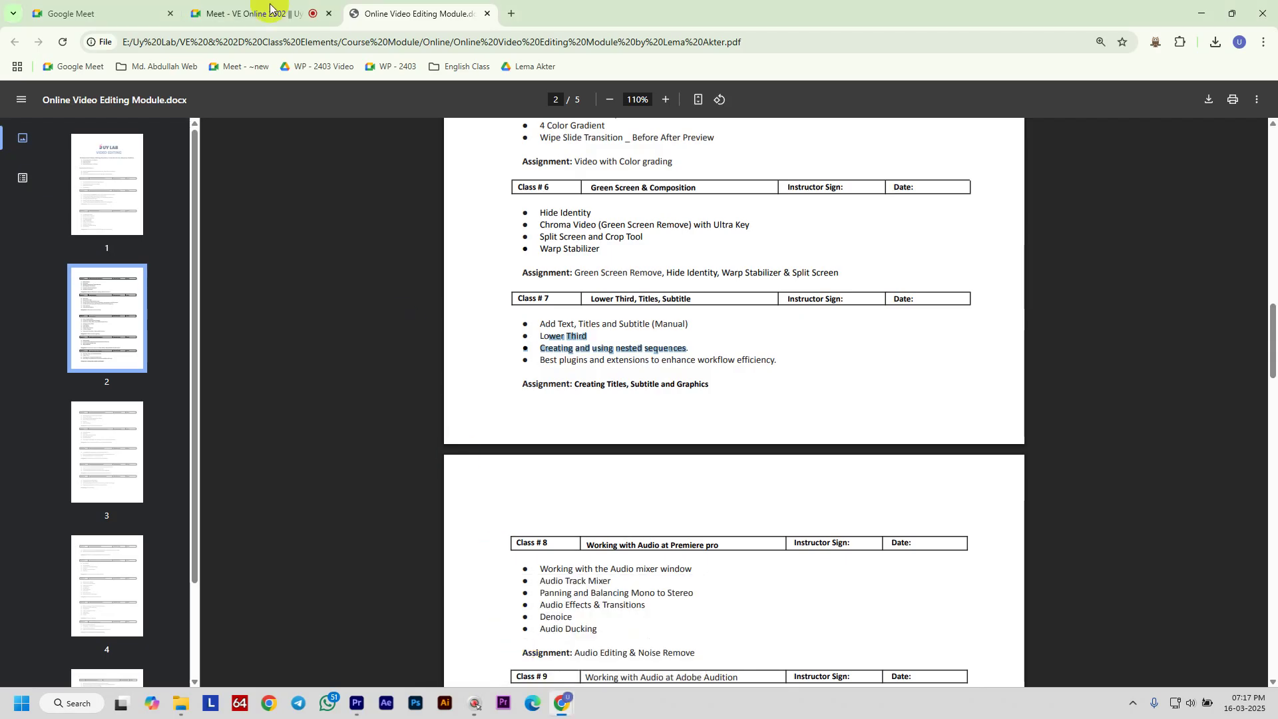
click(318, 19)
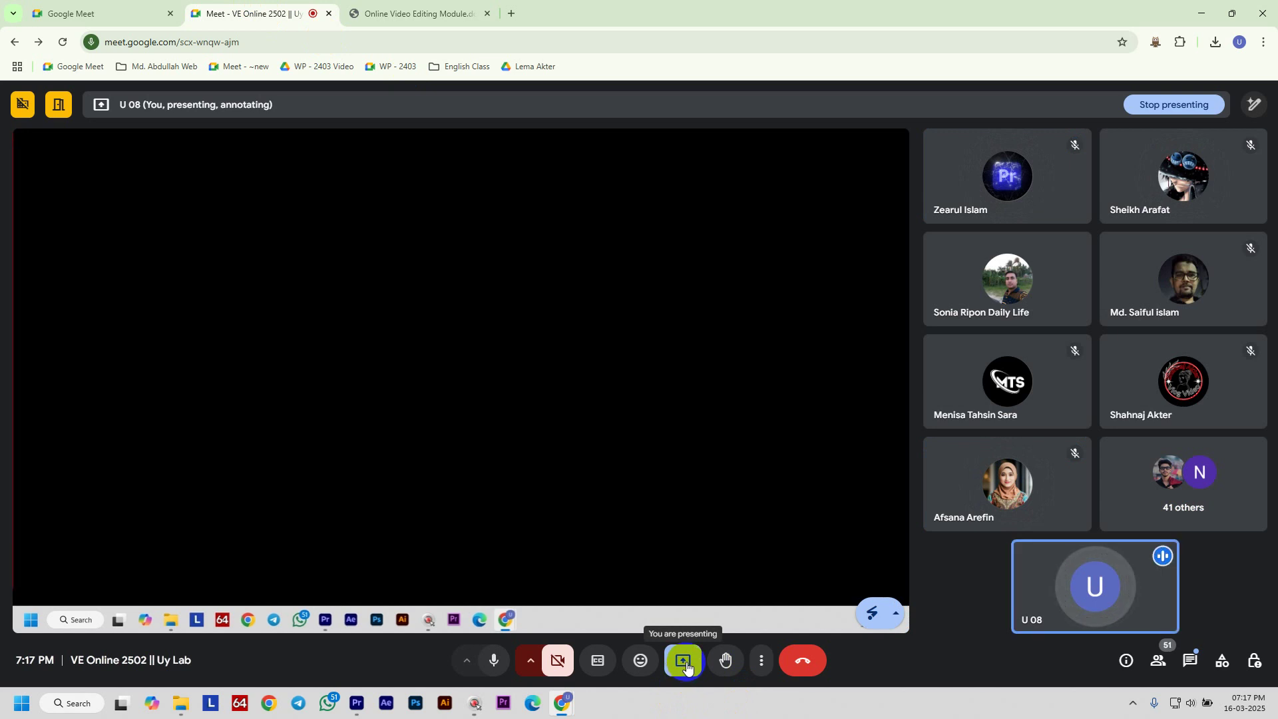
click(1202, 669)
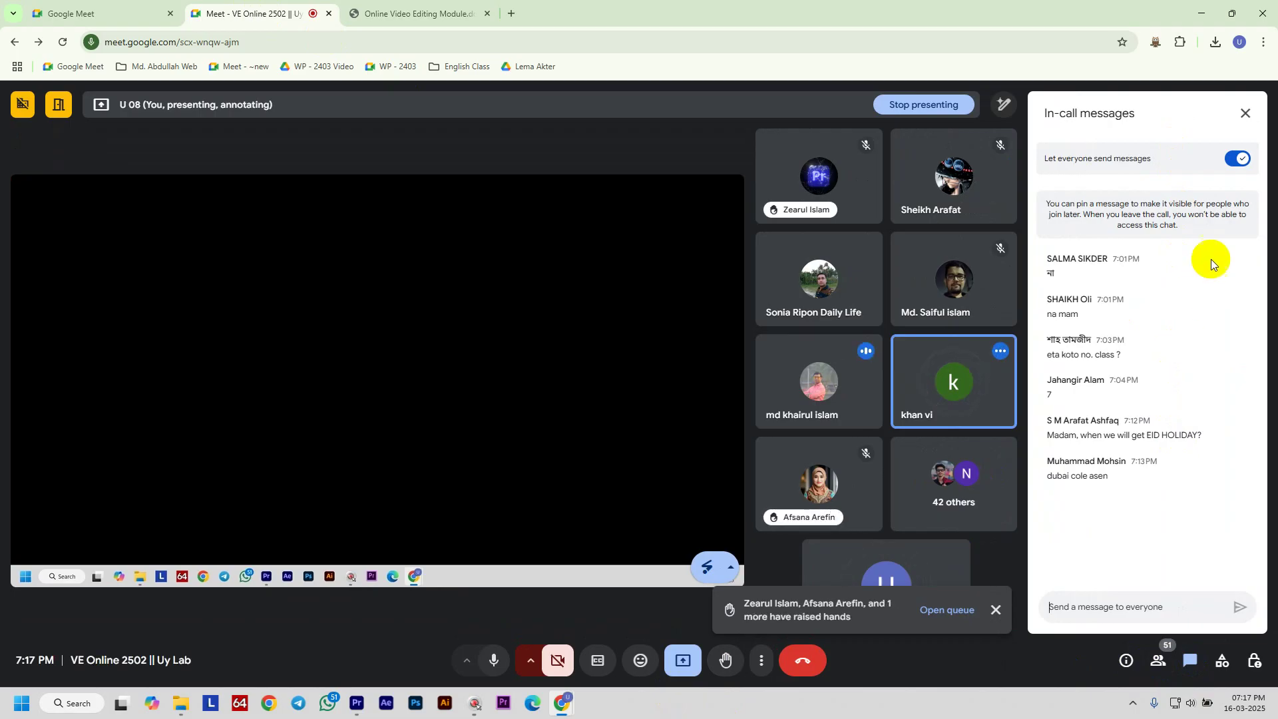
click(1242, 119)
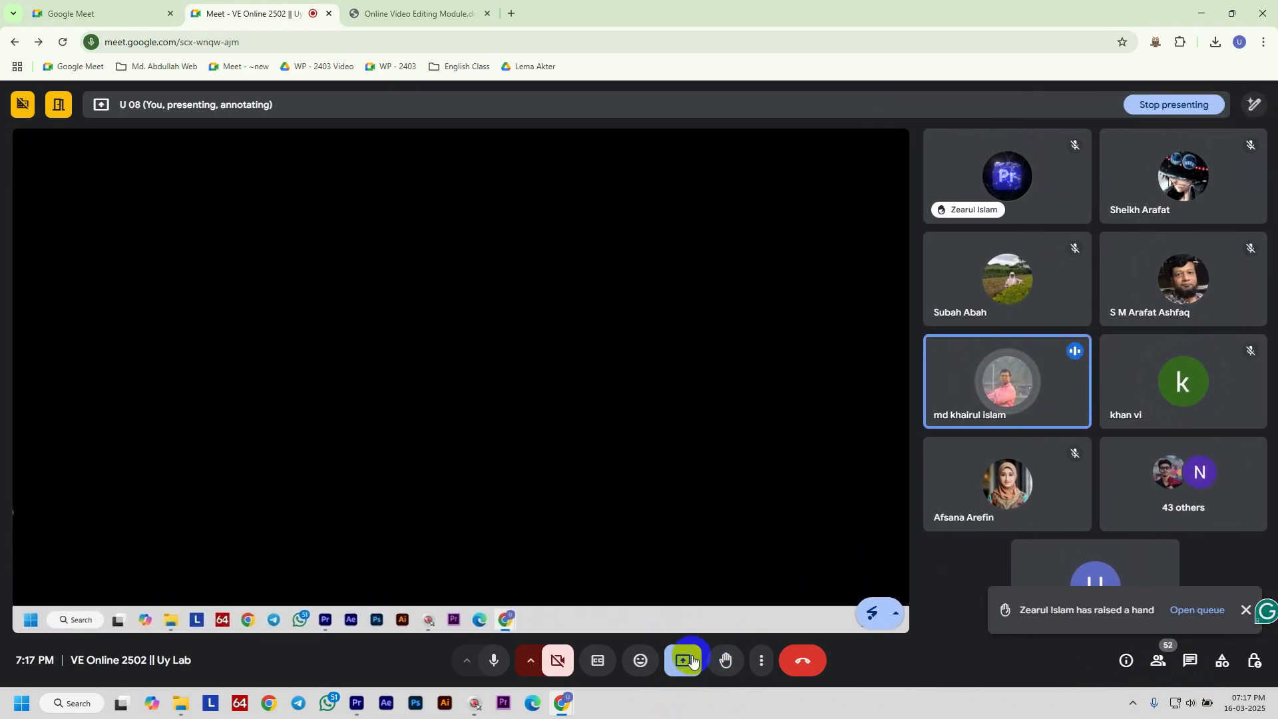
Stop the current screen presentation in the Meet call
click(693, 660)
click(737, 616)
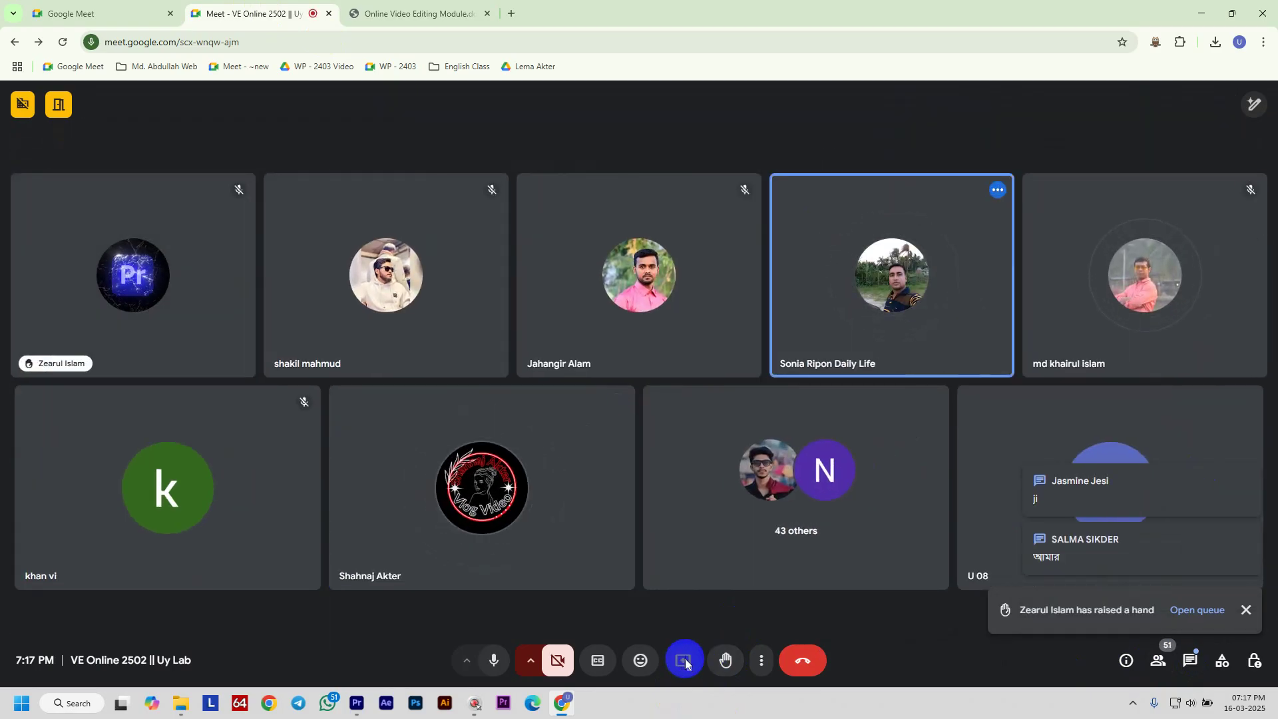
Try to present the entire Screen 1 in the Meet call, hide the sharing notice, and switch to Premiere Pro
click(685, 662)
click(762, 117)
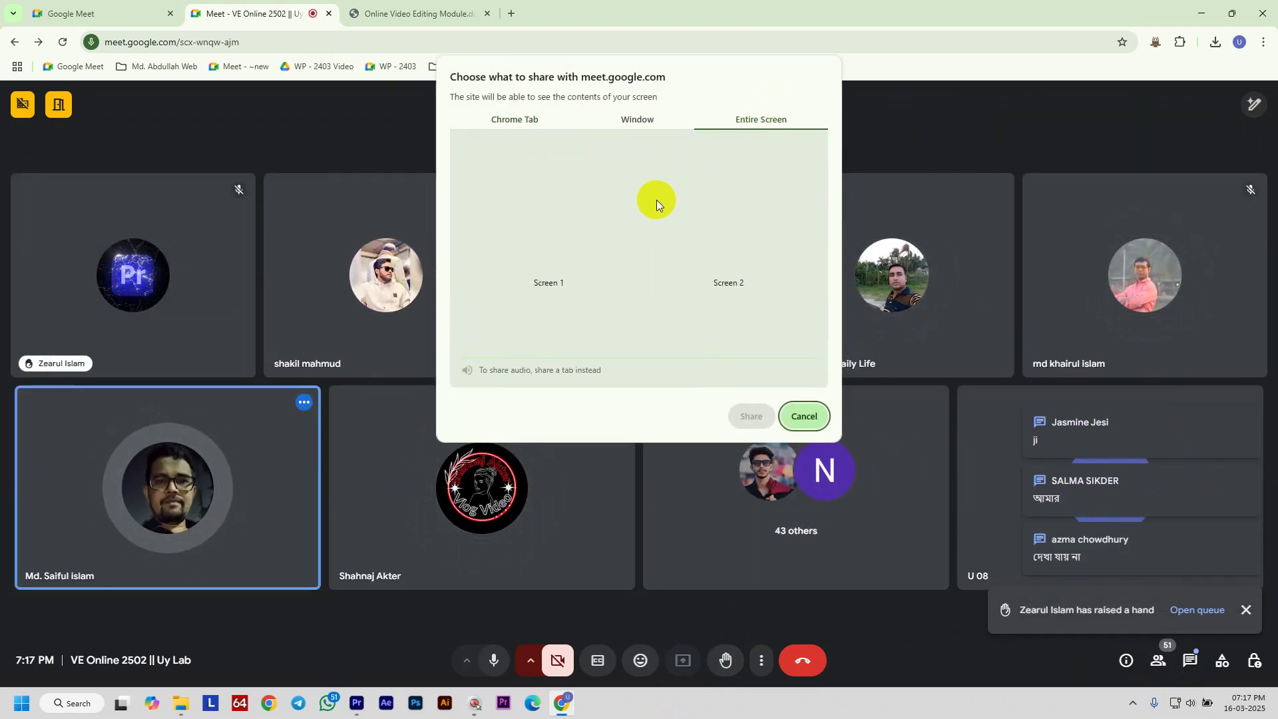
click(567, 250)
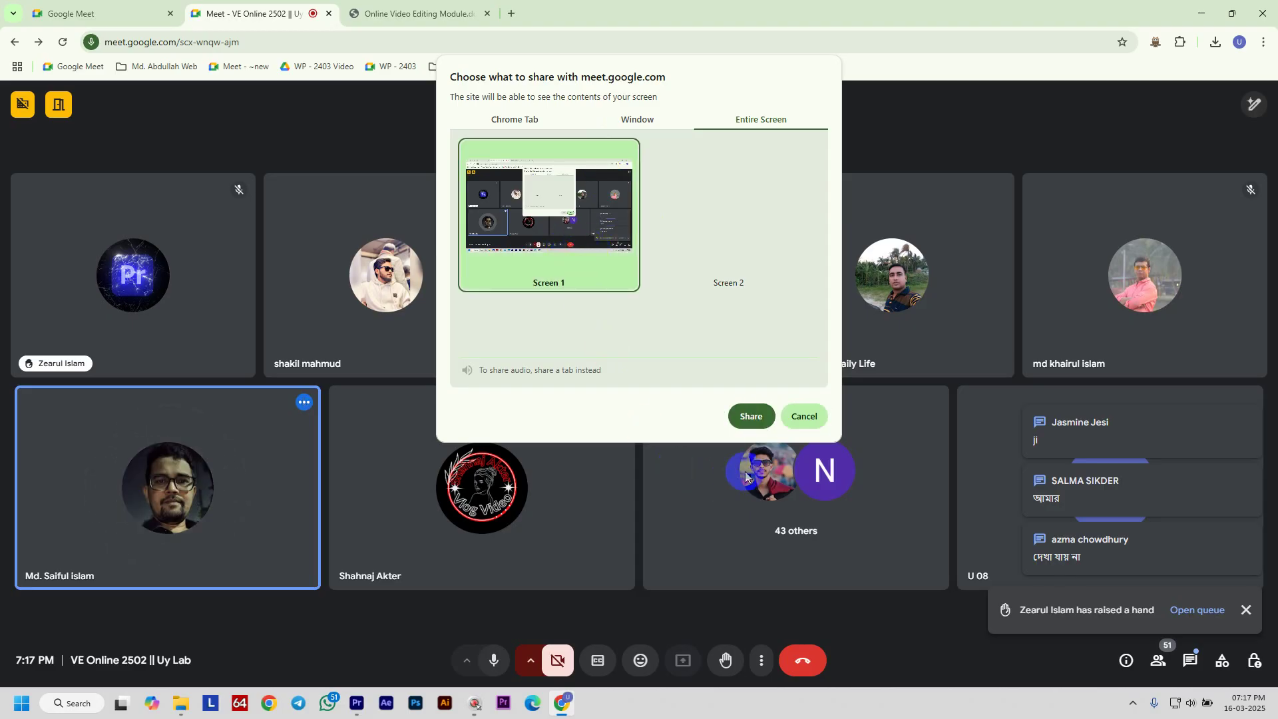
click(751, 416)
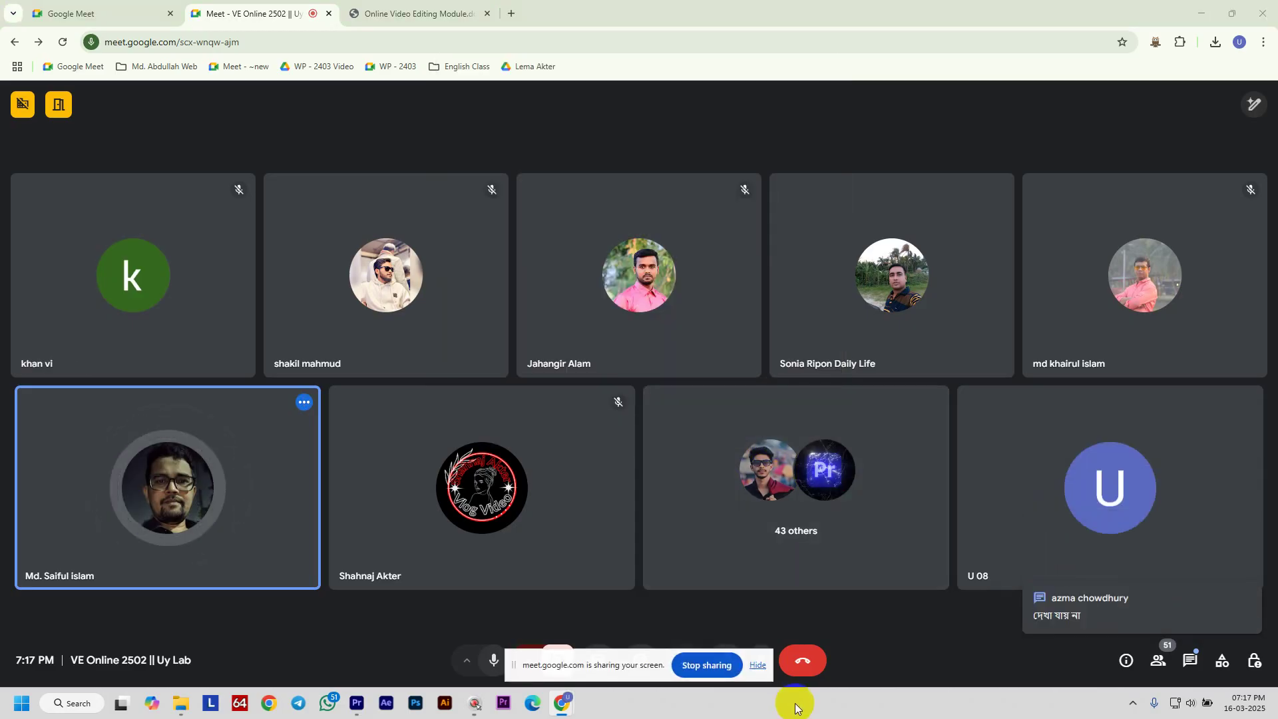
click(757, 664)
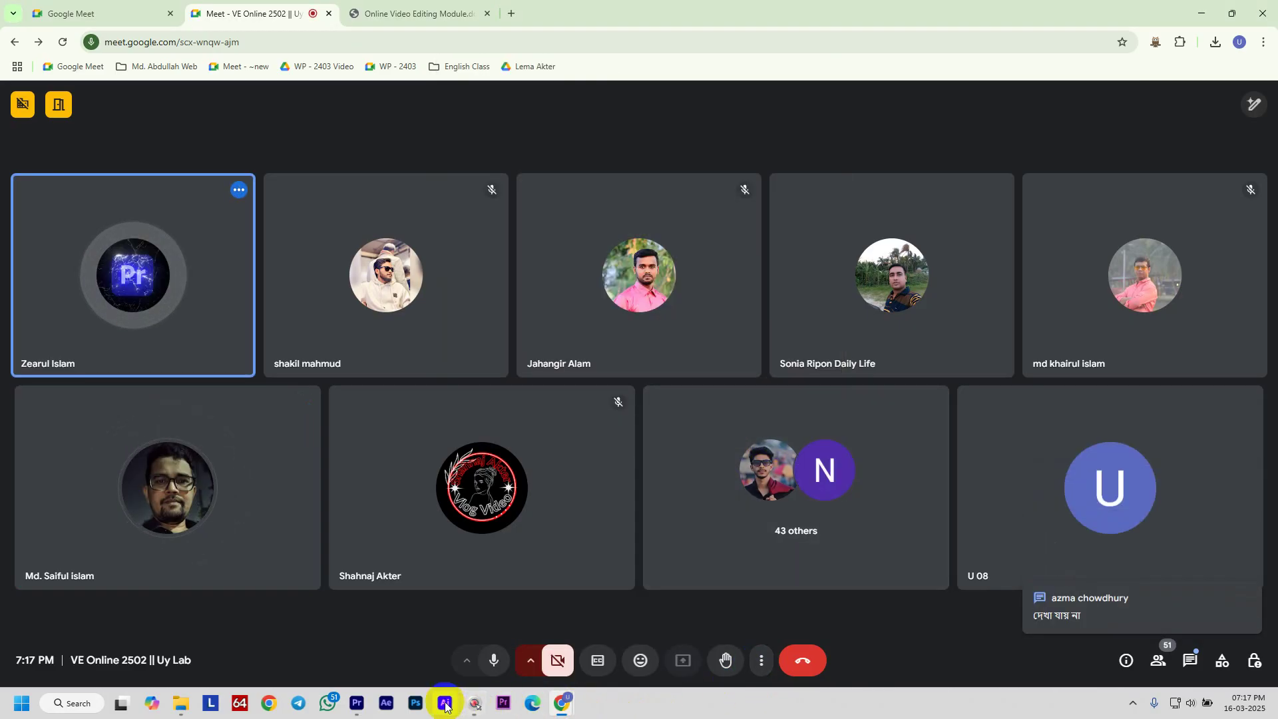
click(356, 707)
click(356, 708)
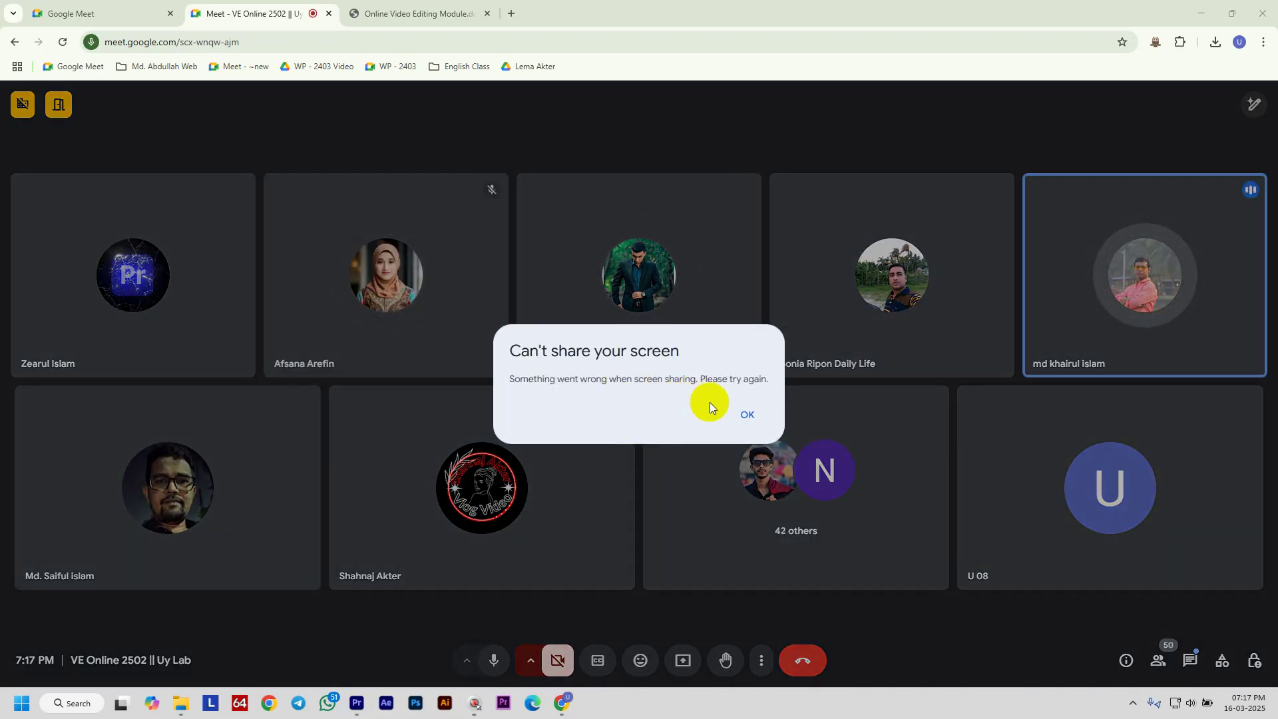
Dismiss the screen-sharing error, present the entire Screen 1 again, and hide the sharing notice
click(744, 417)
click(683, 659)
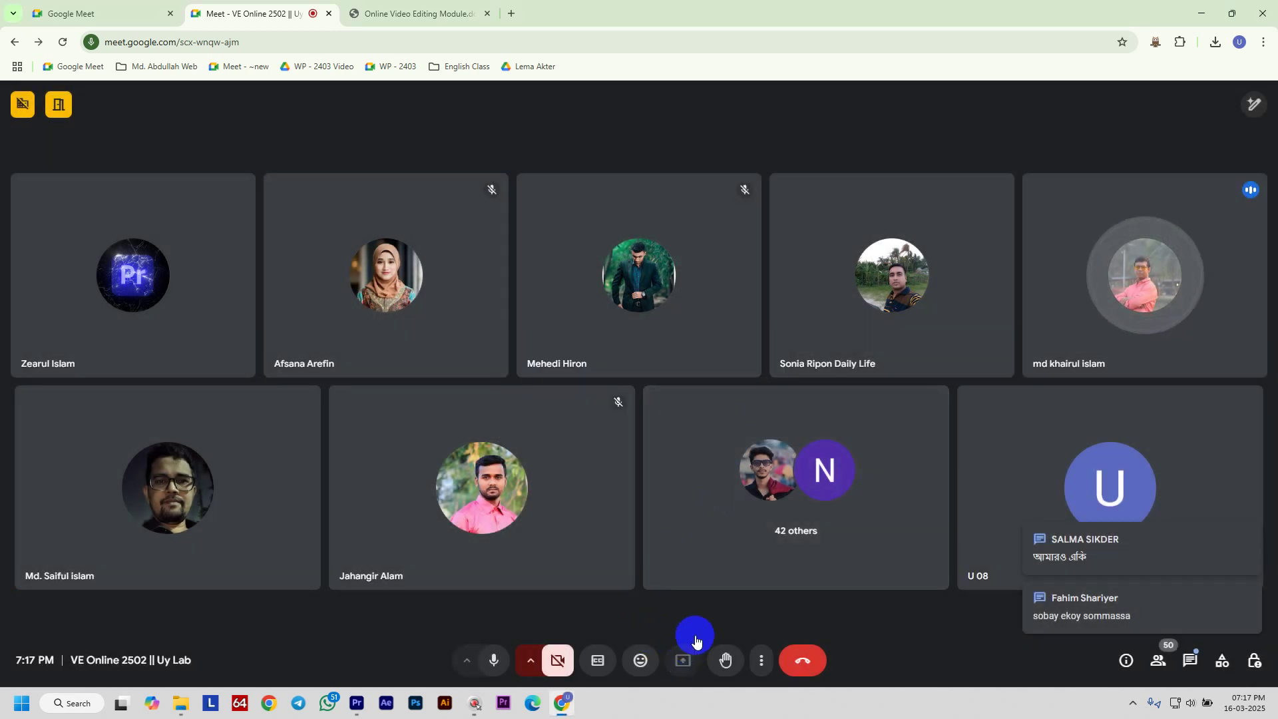
click(749, 122)
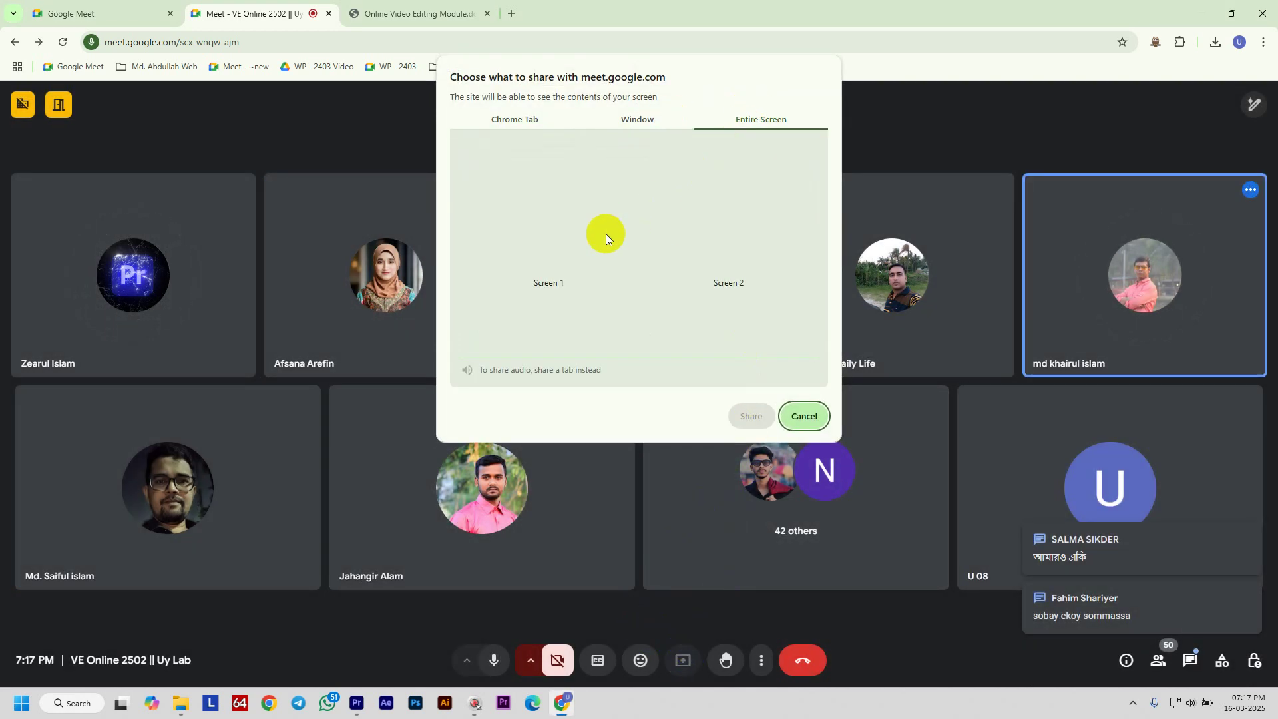
click(570, 251)
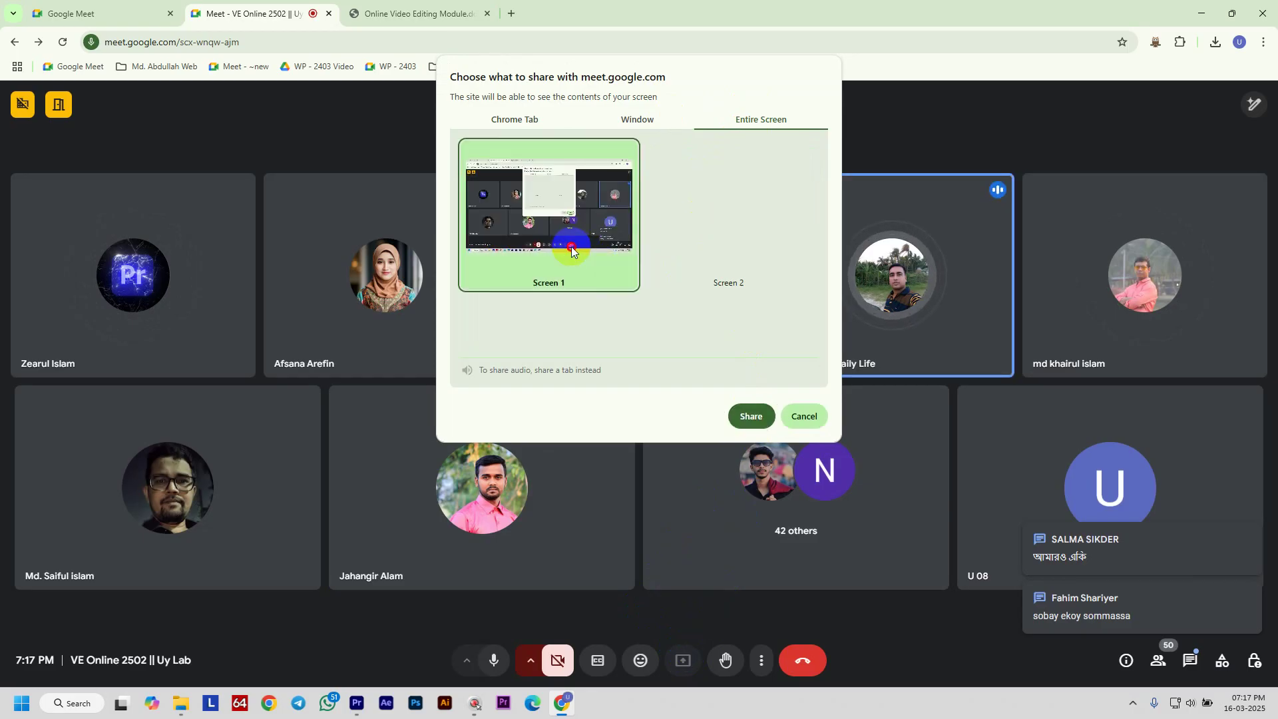
click(750, 415)
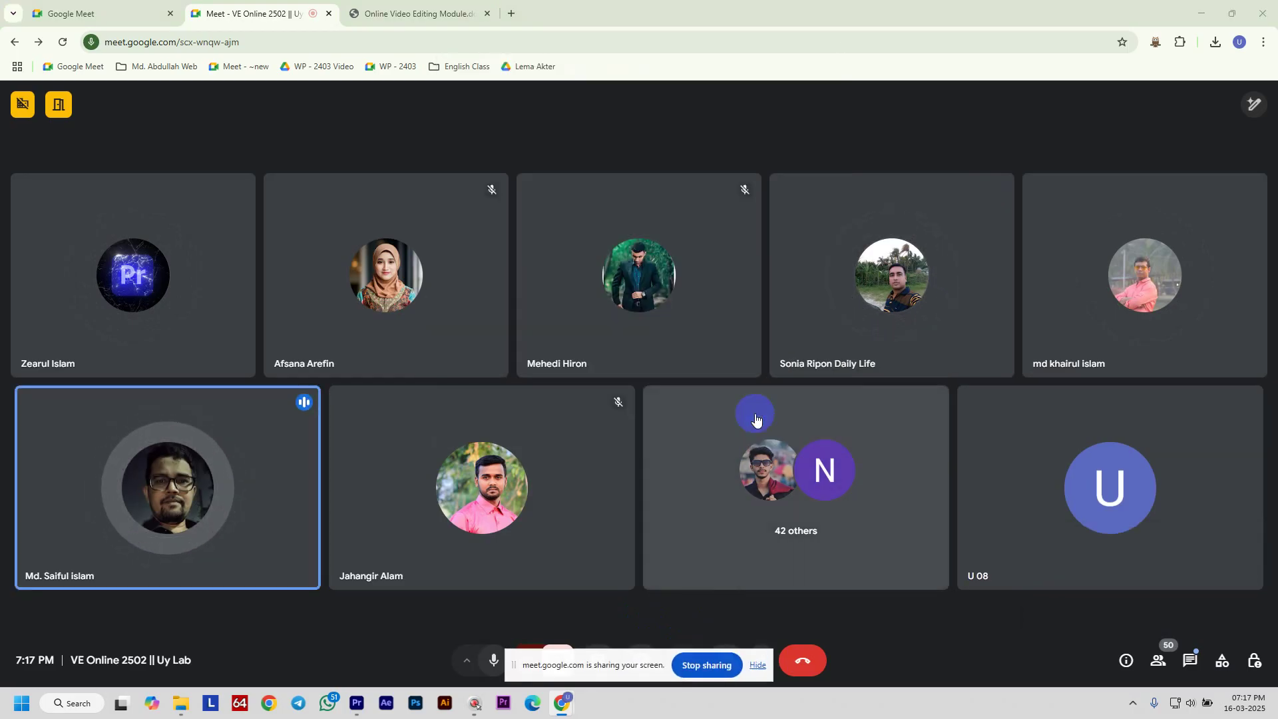
click(758, 665)
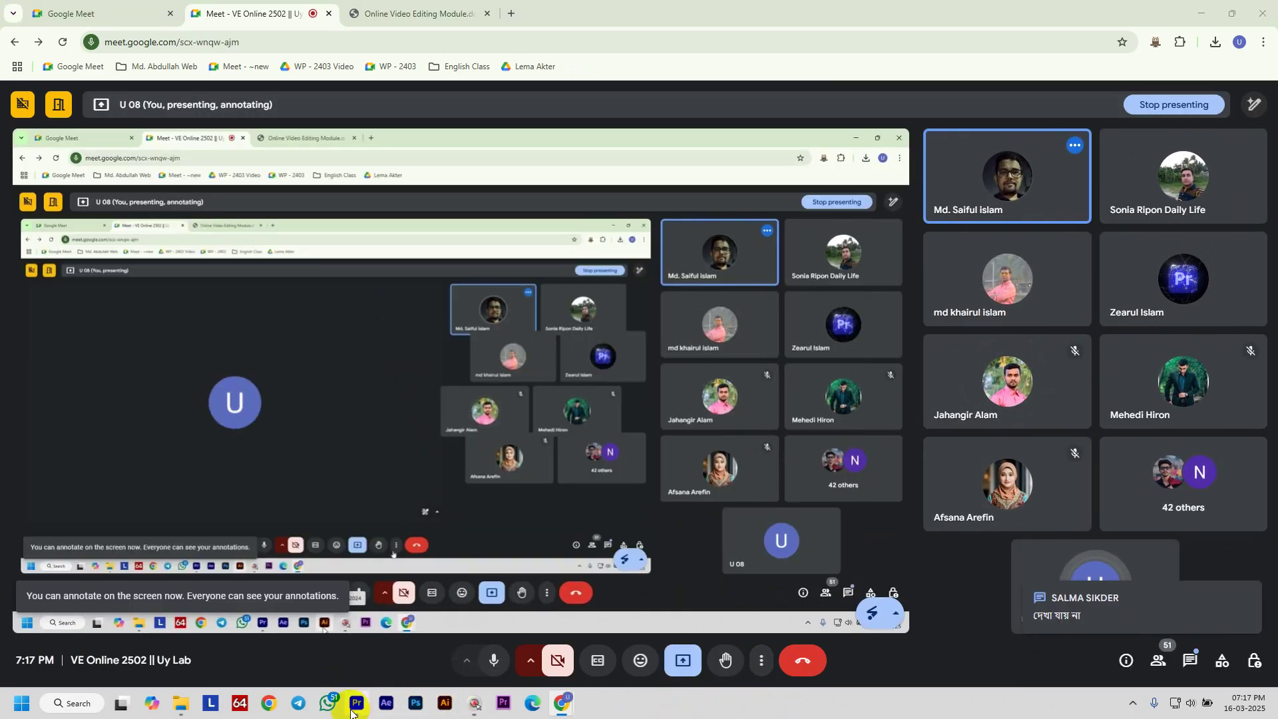
Switch to Premiere Pro and shorten the timeline panel to enlarge the area above it
click(355, 709)
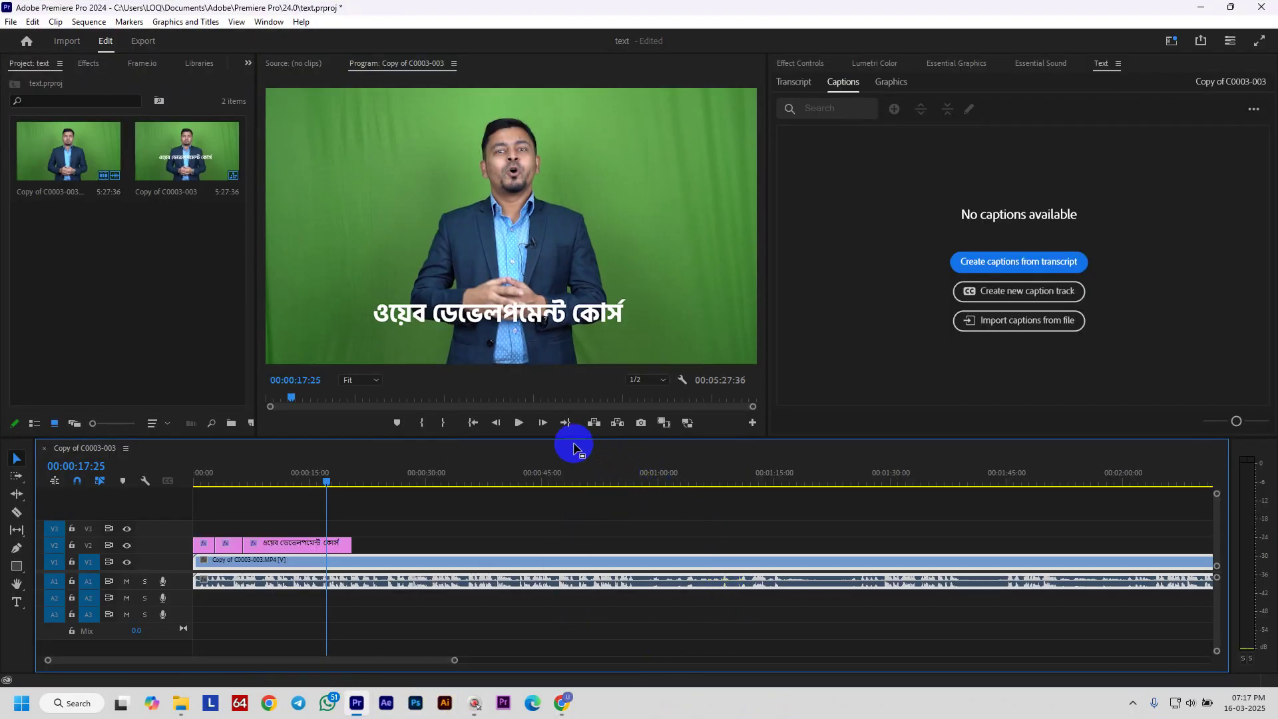
drag(573, 469, 591, 488)
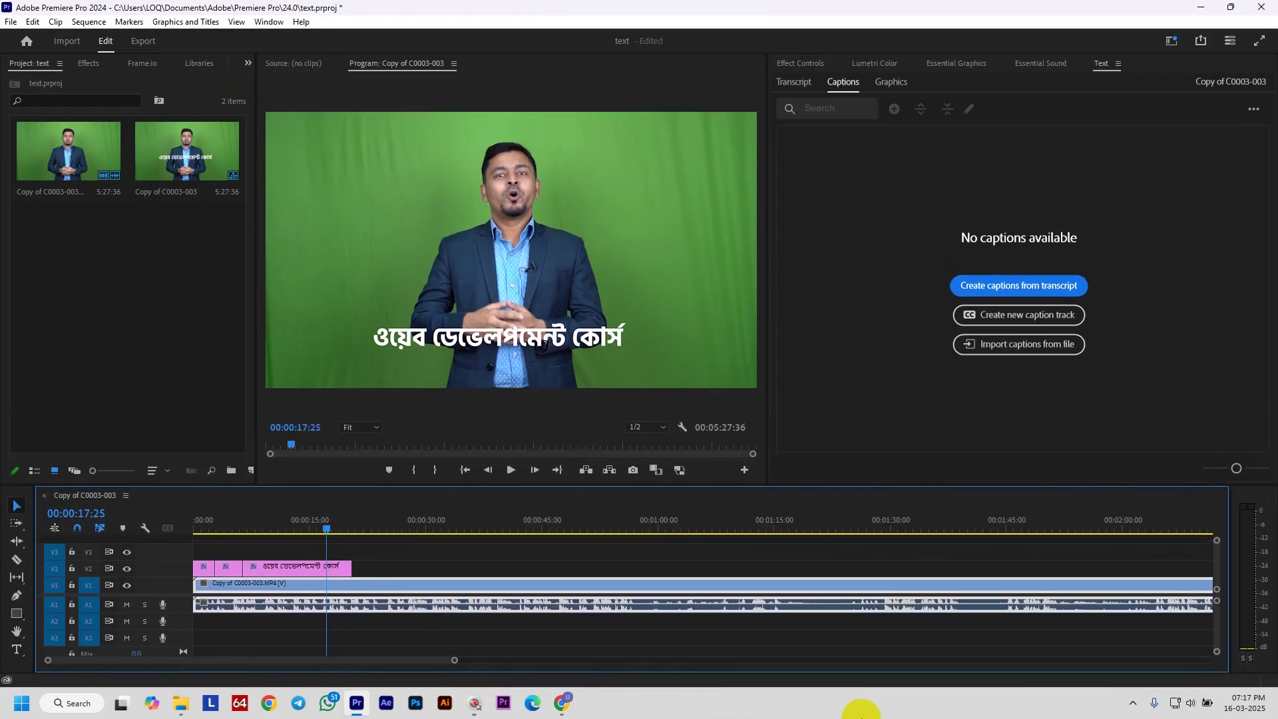
Switch back to Chrome, bring up the Online Video Editing Module PDF, and close the floating Meet window
click(572, 700)
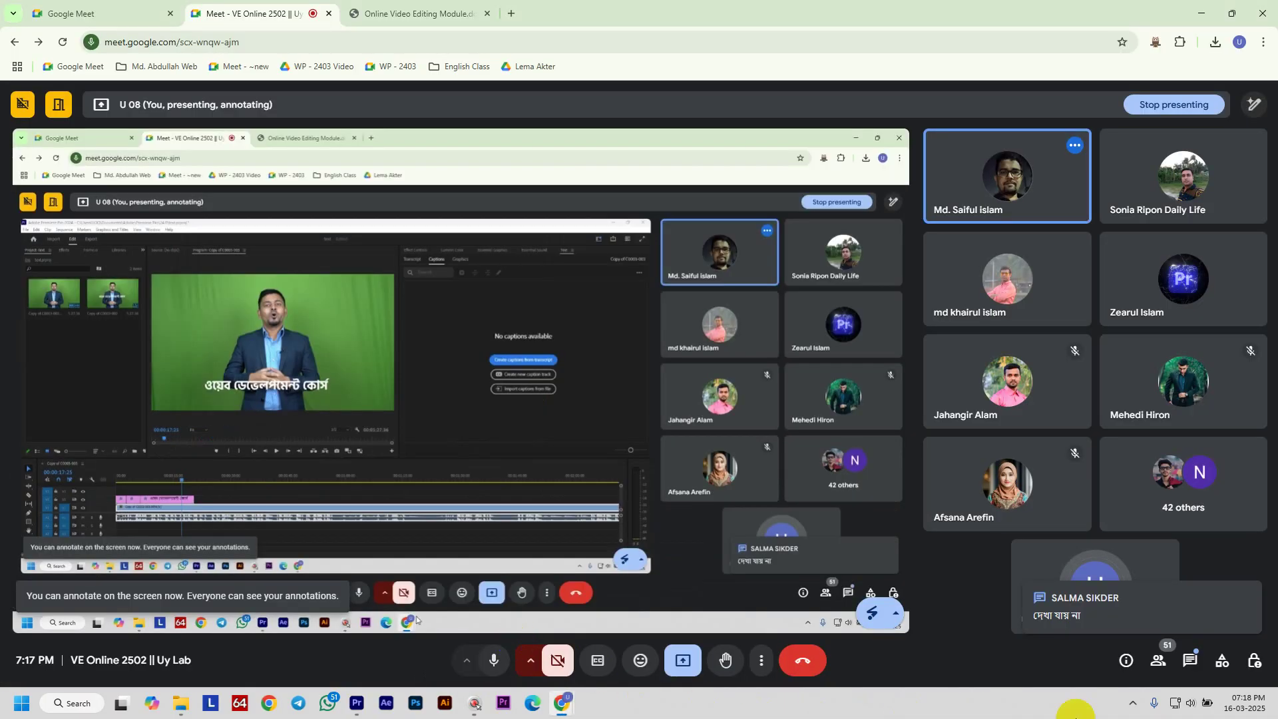
click(487, 641)
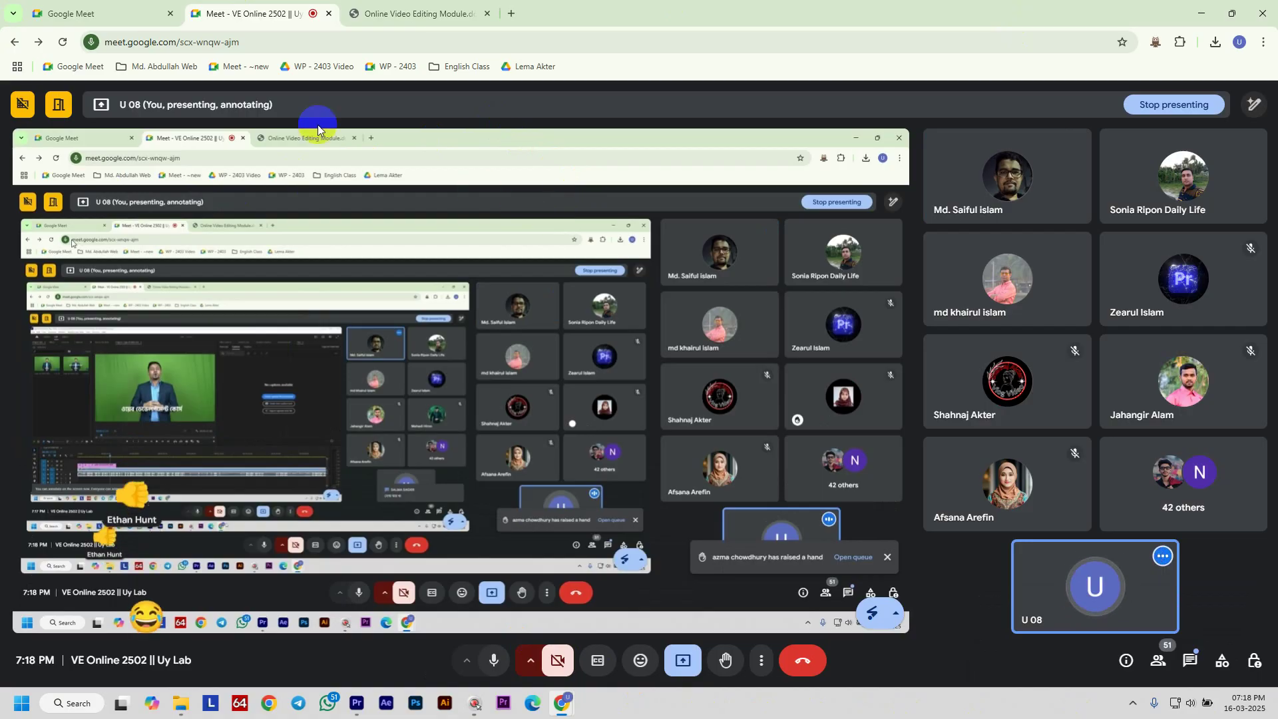
click(412, 14)
click(552, 99)
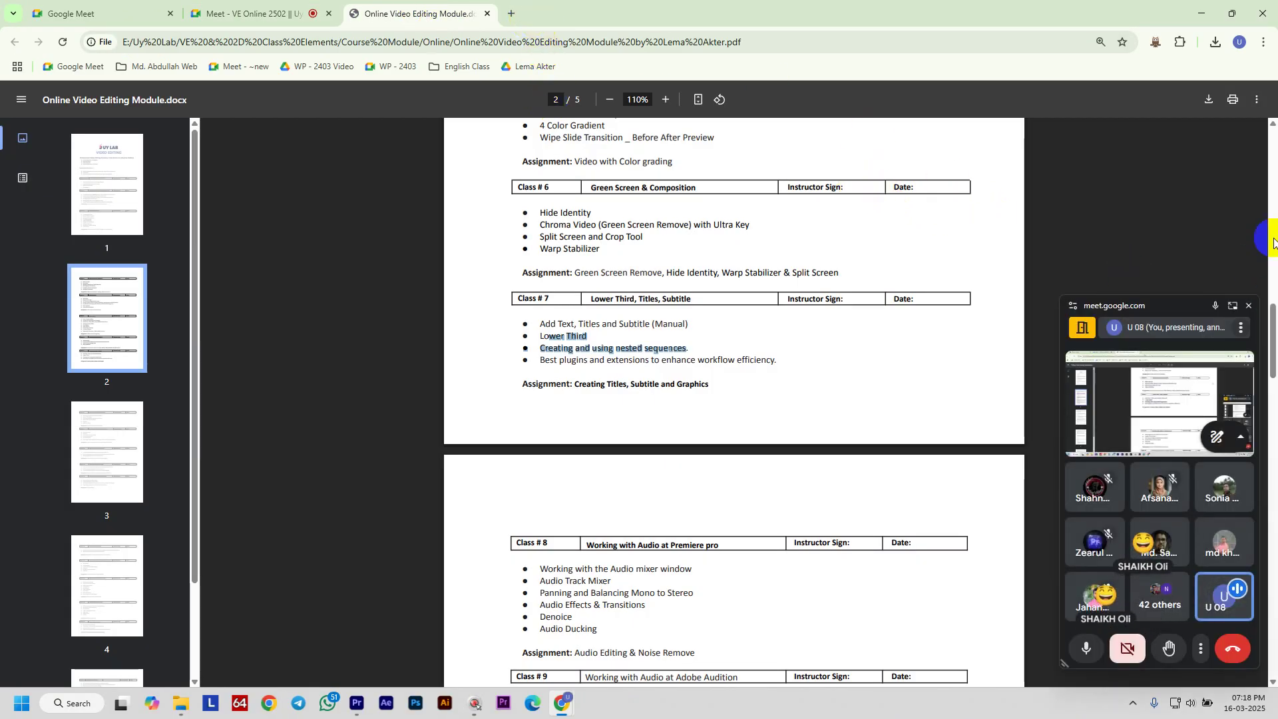
click(1248, 306)
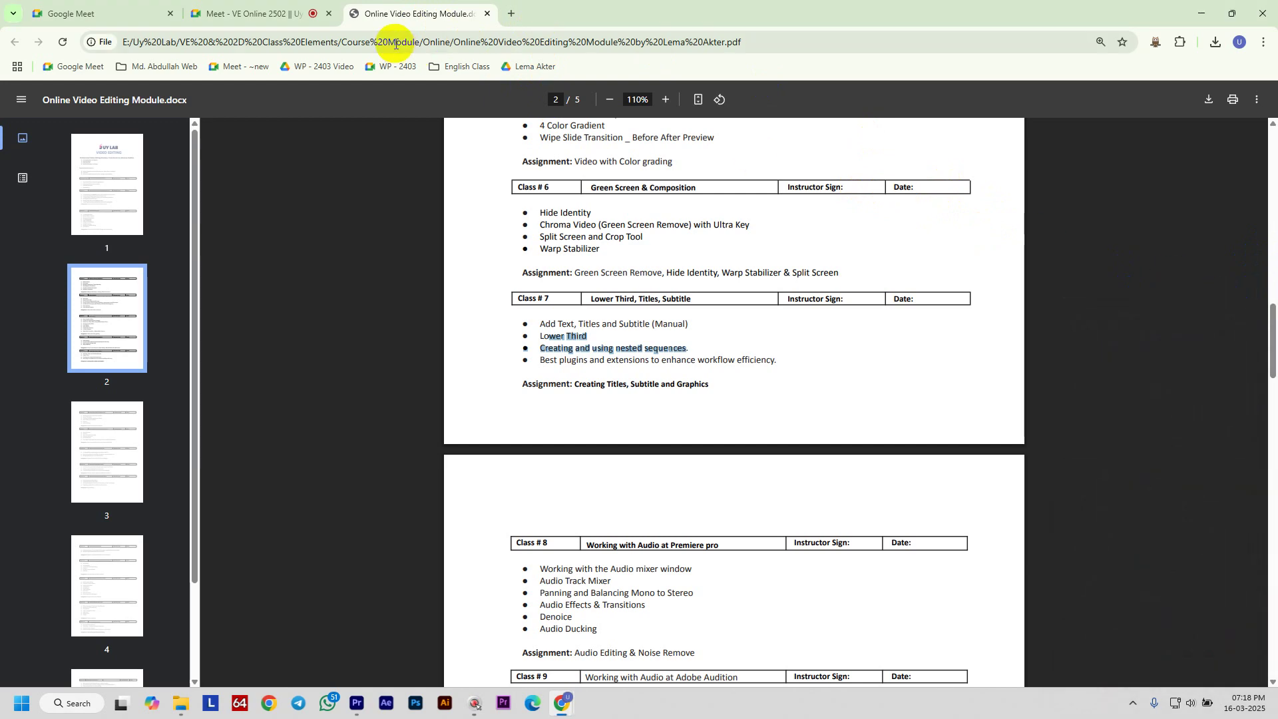
Open a new browser tab and place the cursor in its address bar
click(511, 15)
click(334, 39)
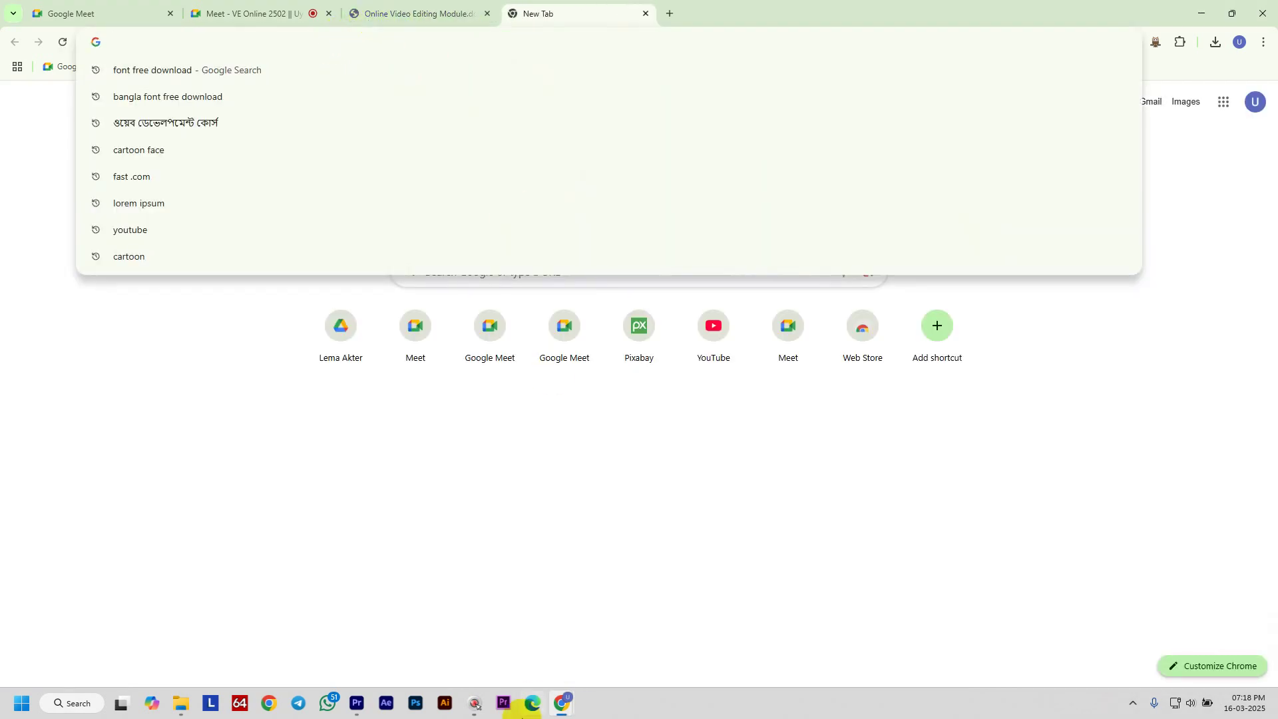
Switch to Premiere Pro and cut the Copy of C0003-003.MP4 clip into six segments with the Razor tool, then restore the Selection tool
click(356, 702)
click(444, 591)
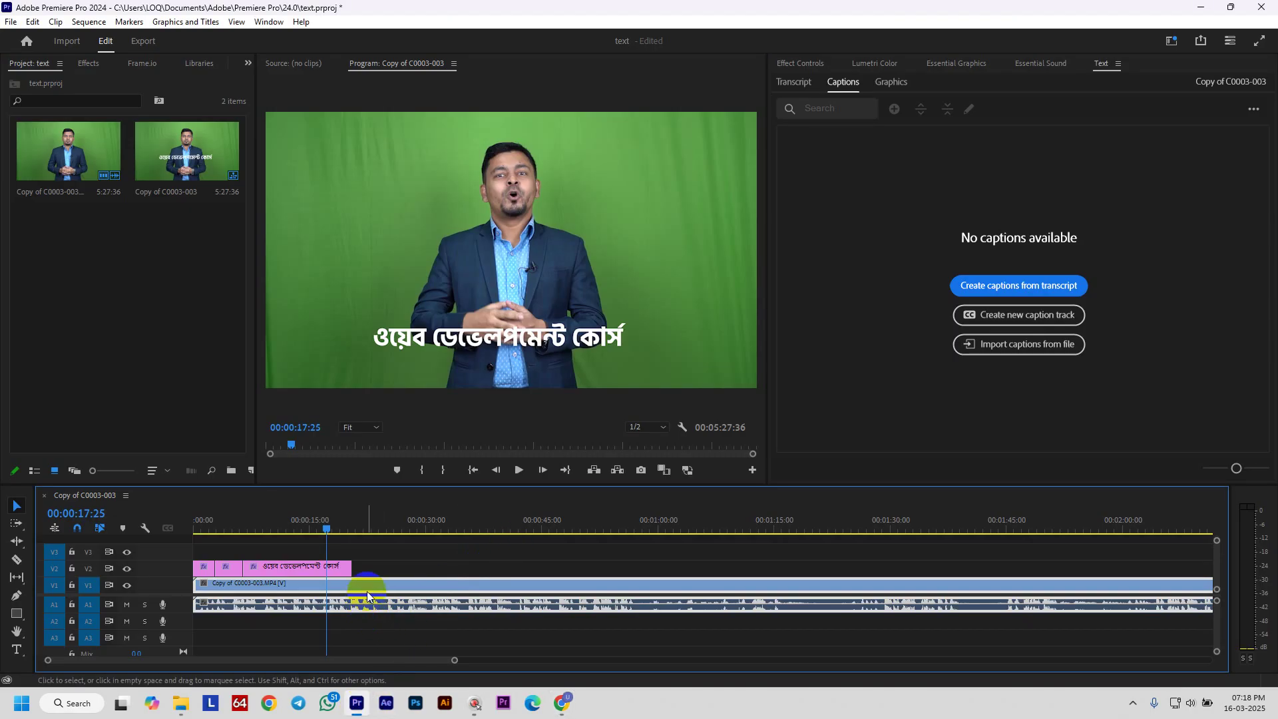
text(c)
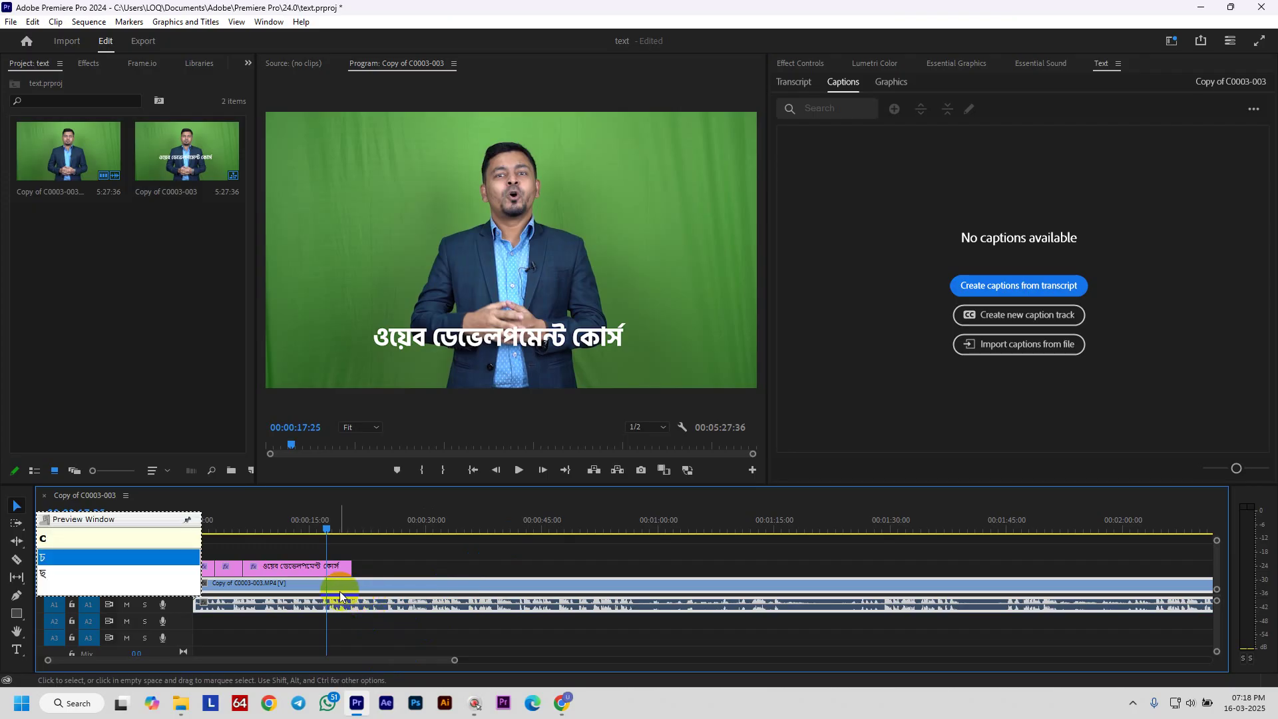
key(Escape)
key(c)
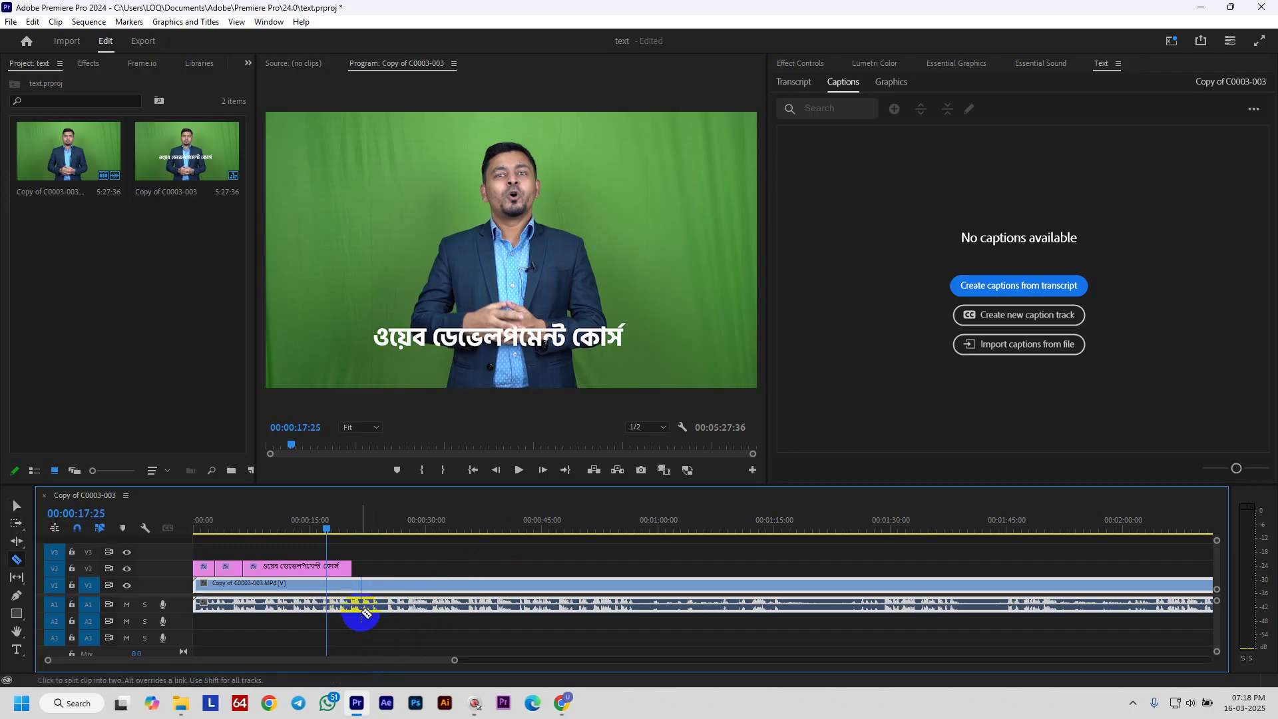
click(586, 608)
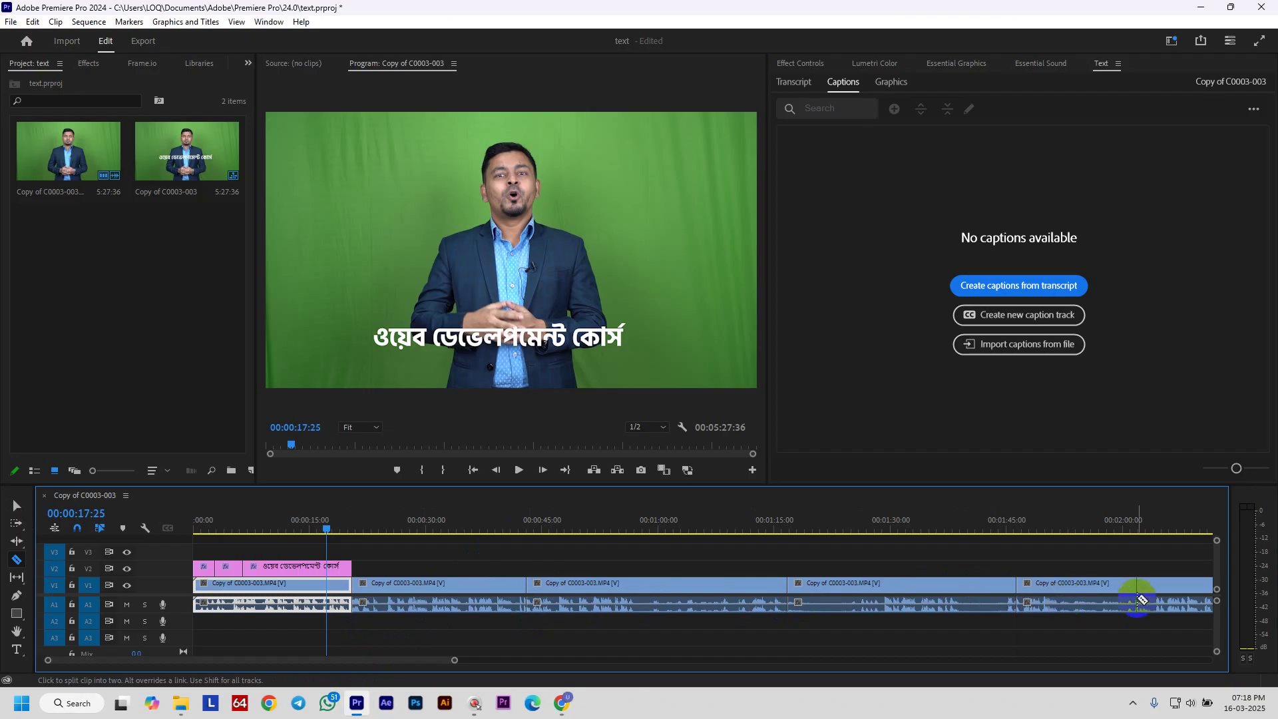
click(16, 505)
click(1248, 556)
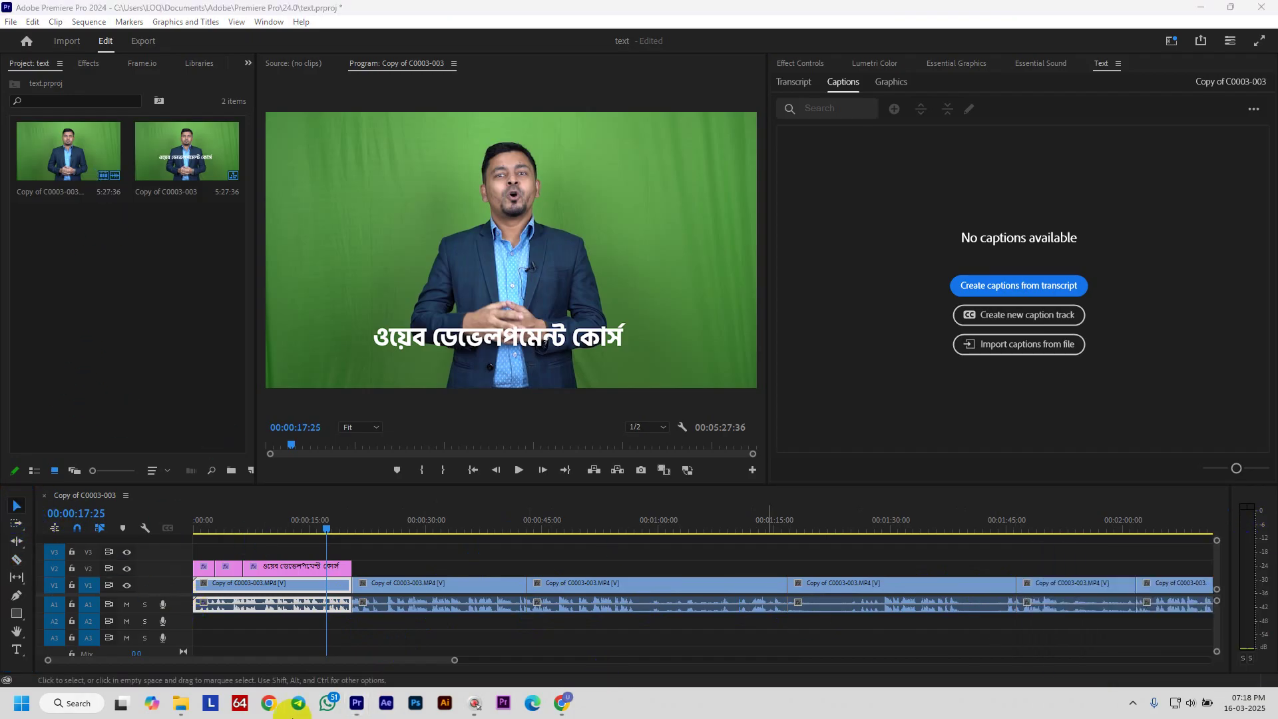
Make the timeline panel taller and zoom the timeline out to fit the whole sequence
drag(475, 483, 482, 419)
drag(327, 465, 337, 533)
drag(456, 662, 746, 639)
drag(881, 632, 914, 631)
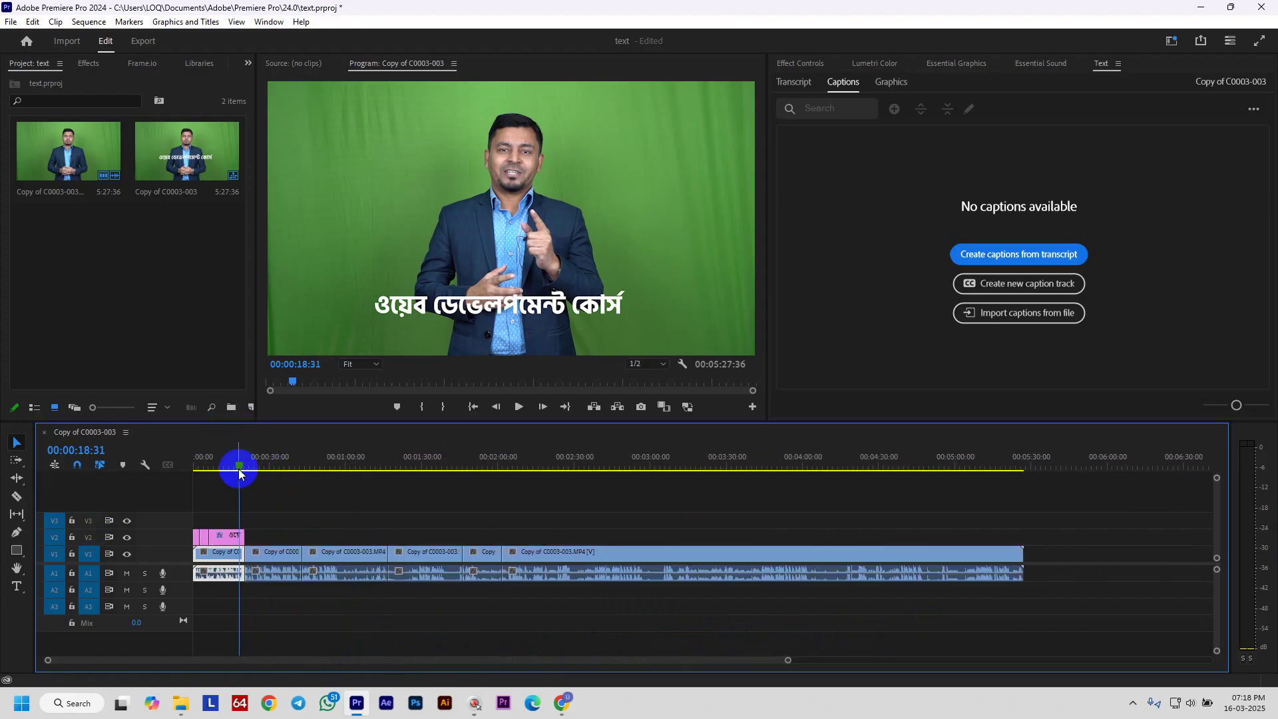
Scrub through the cut clips from the start to beyond two minutes to review the segments
drag(239, 467, 489, 500)
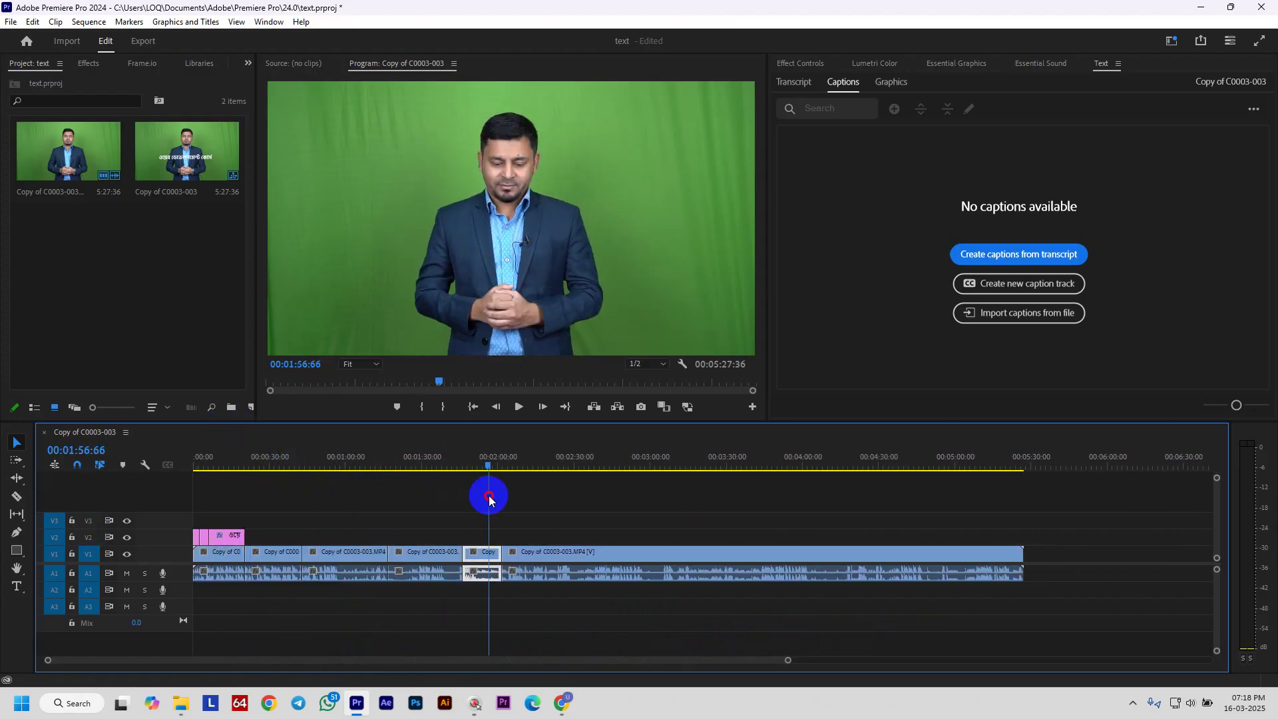
click(713, 572)
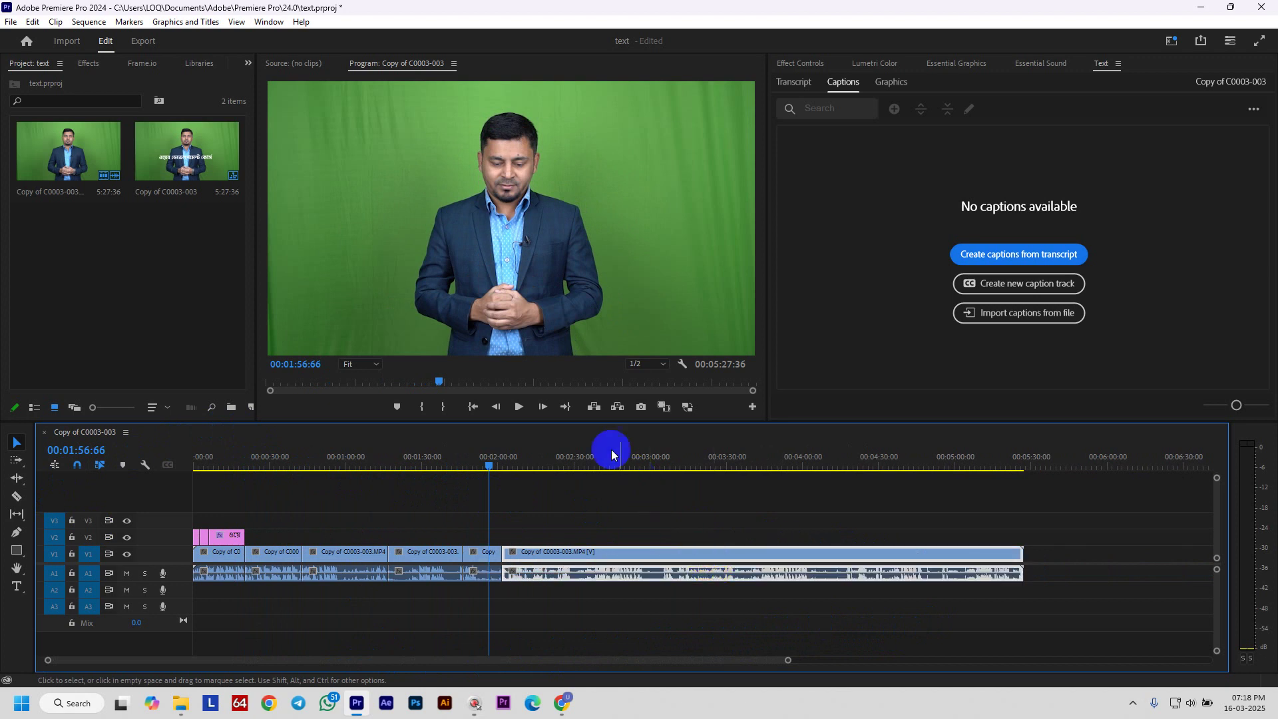
drag(499, 465, 566, 493)
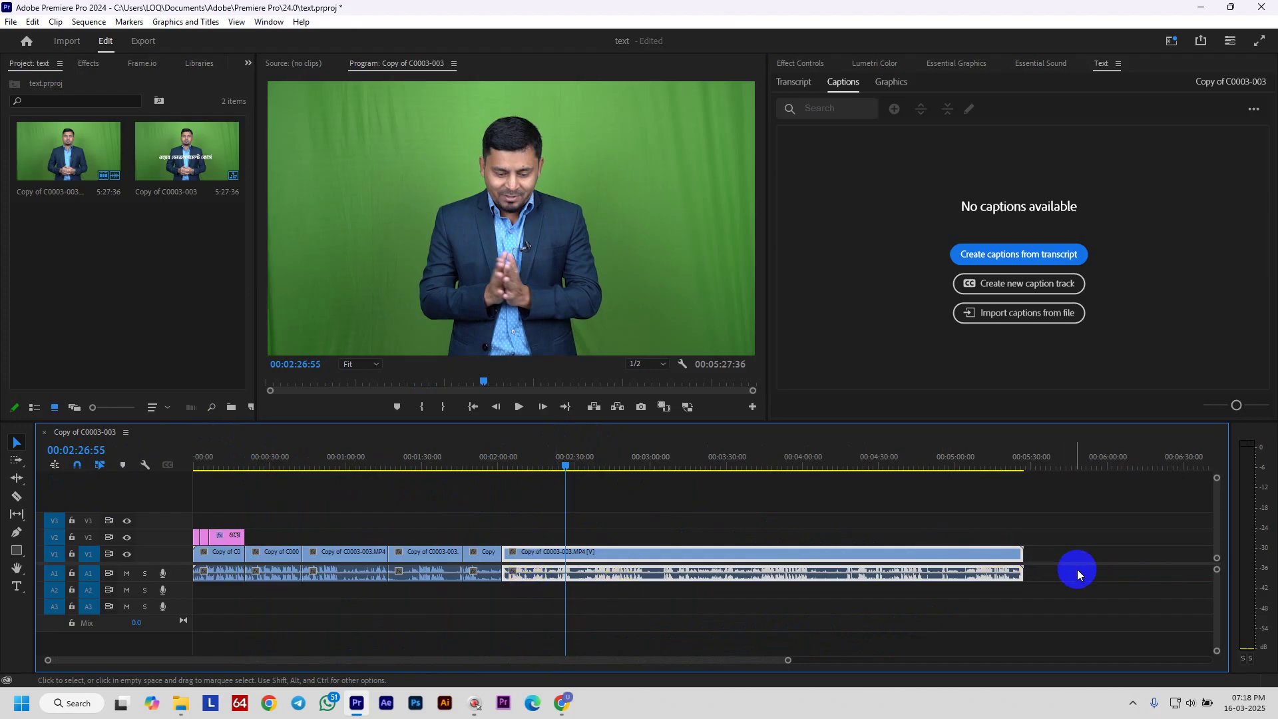
click(1057, 570)
drag(567, 468, 197, 500)
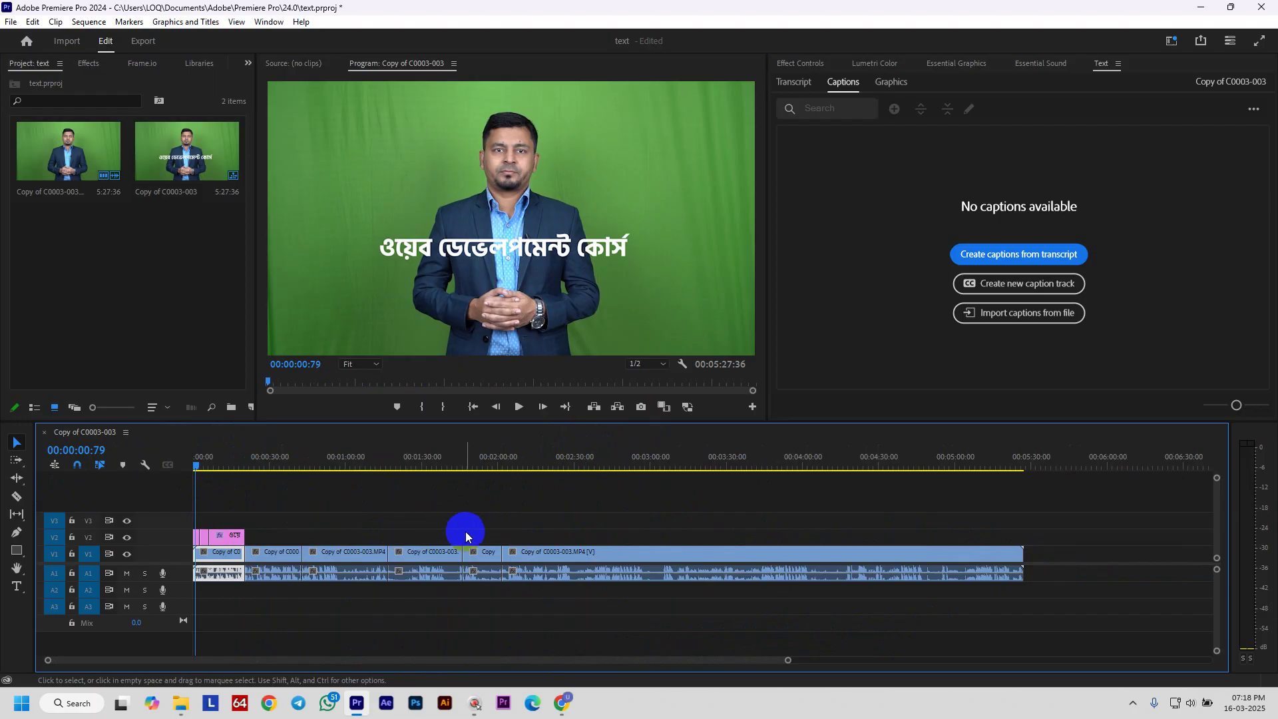
drag(193, 470, 388, 490)
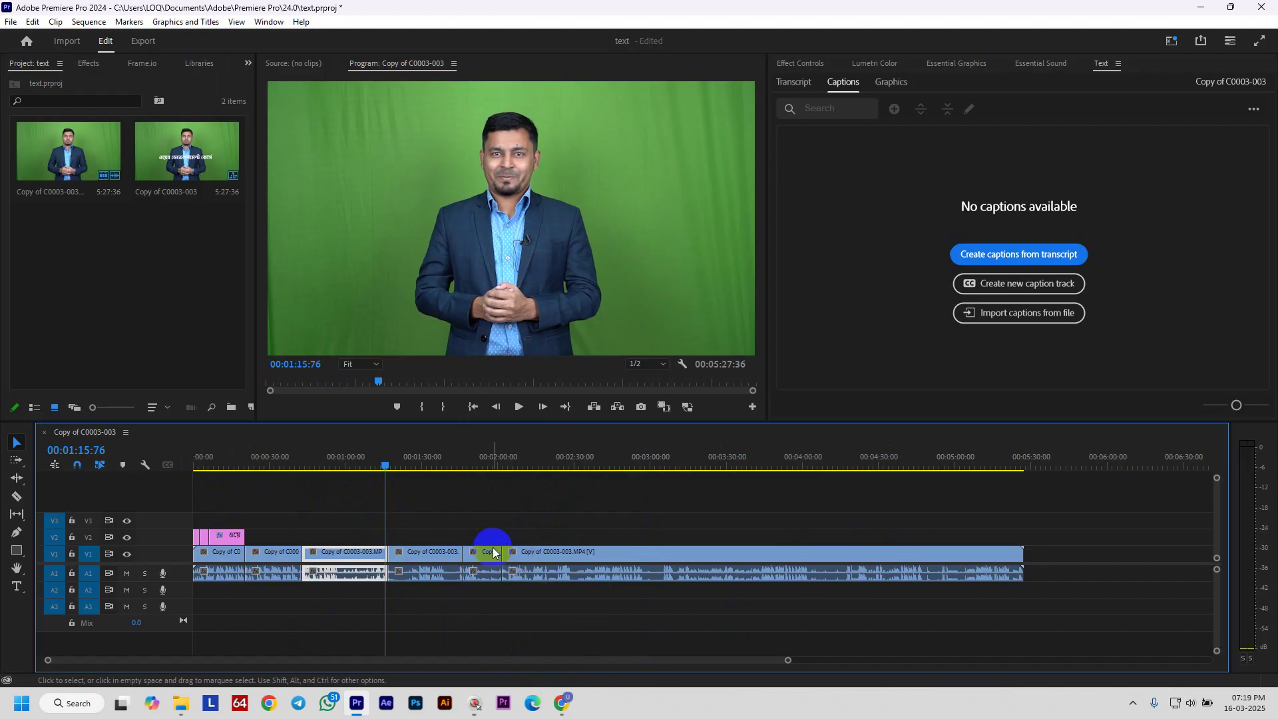
Select all video, audio and title clips in the sequence and nest them under the name Video
drag(1056, 575, 46, 493)
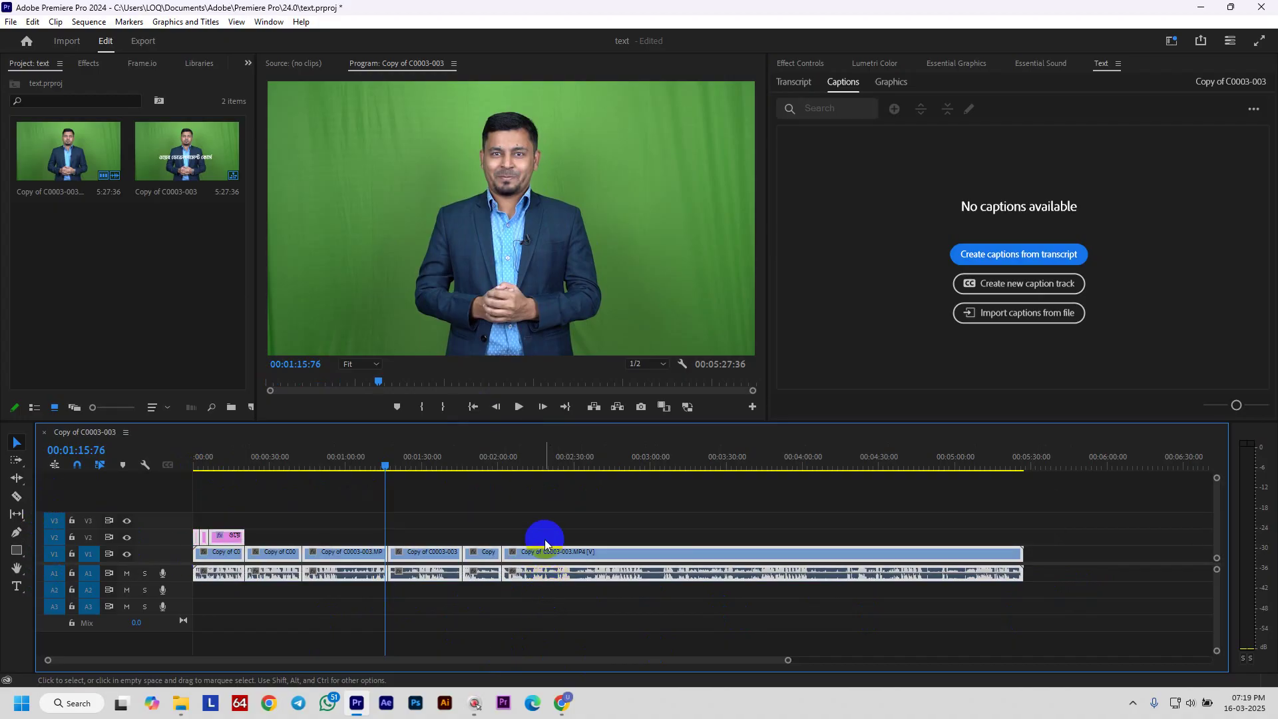
right_click(544, 555)
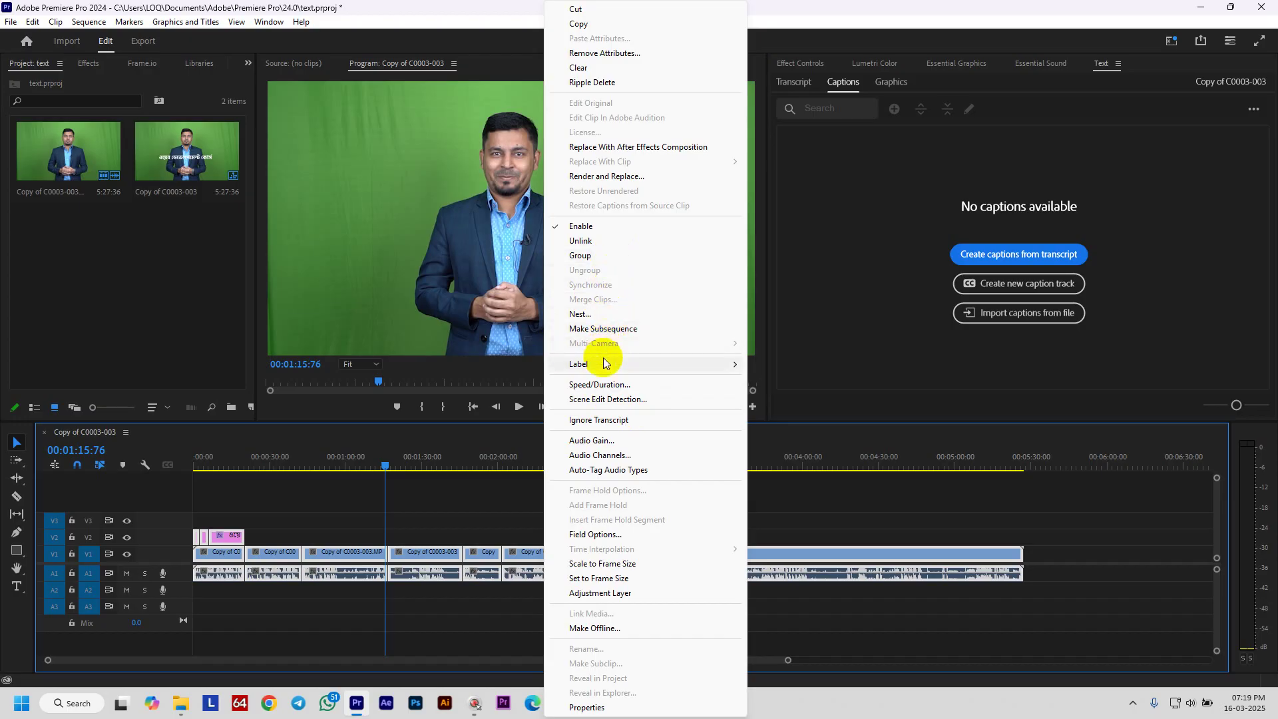
click(601, 315)
drag(663, 340, 597, 347)
text(Video)
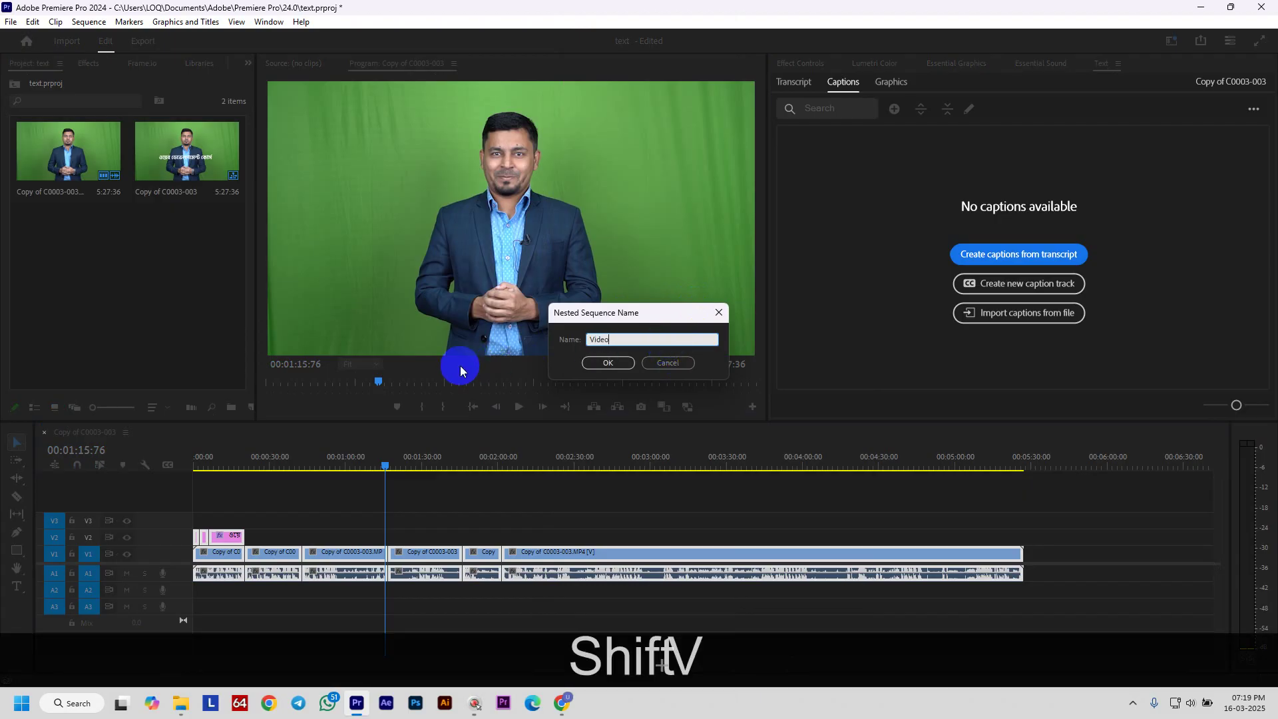
key(Return)
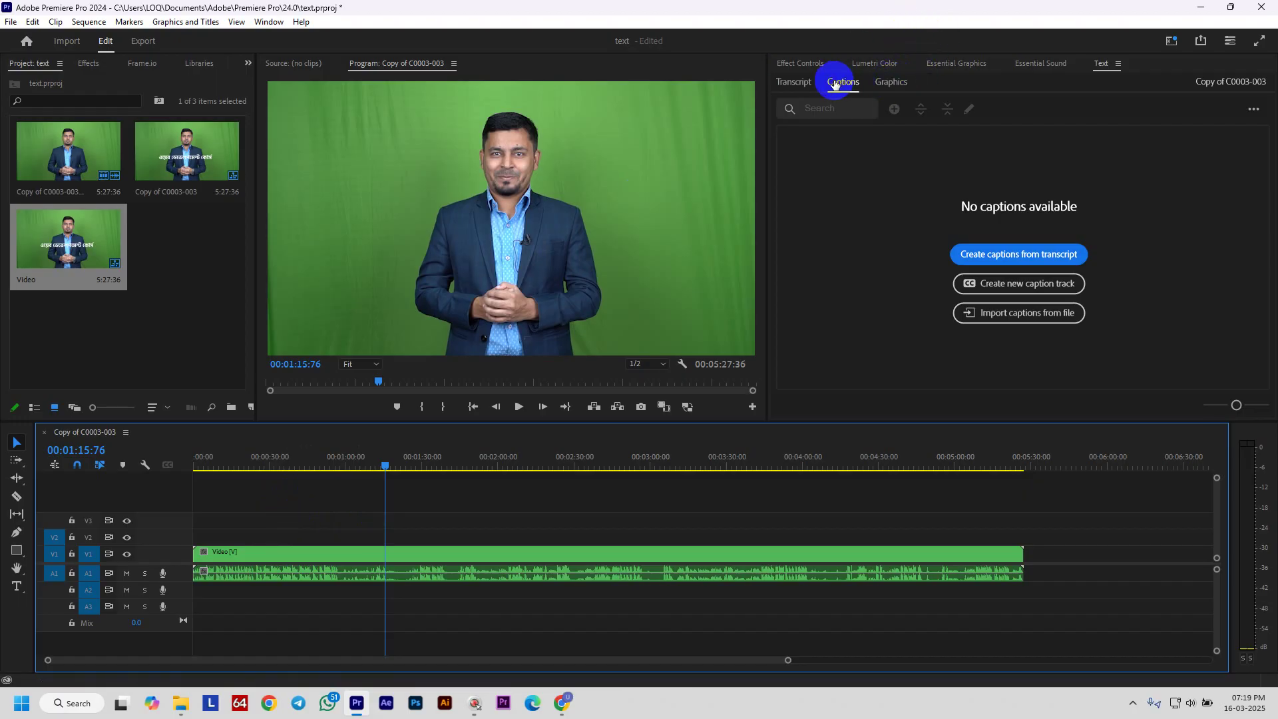
Close the Text panel and open the nested Video sequence in its own timeline
click(1116, 64)
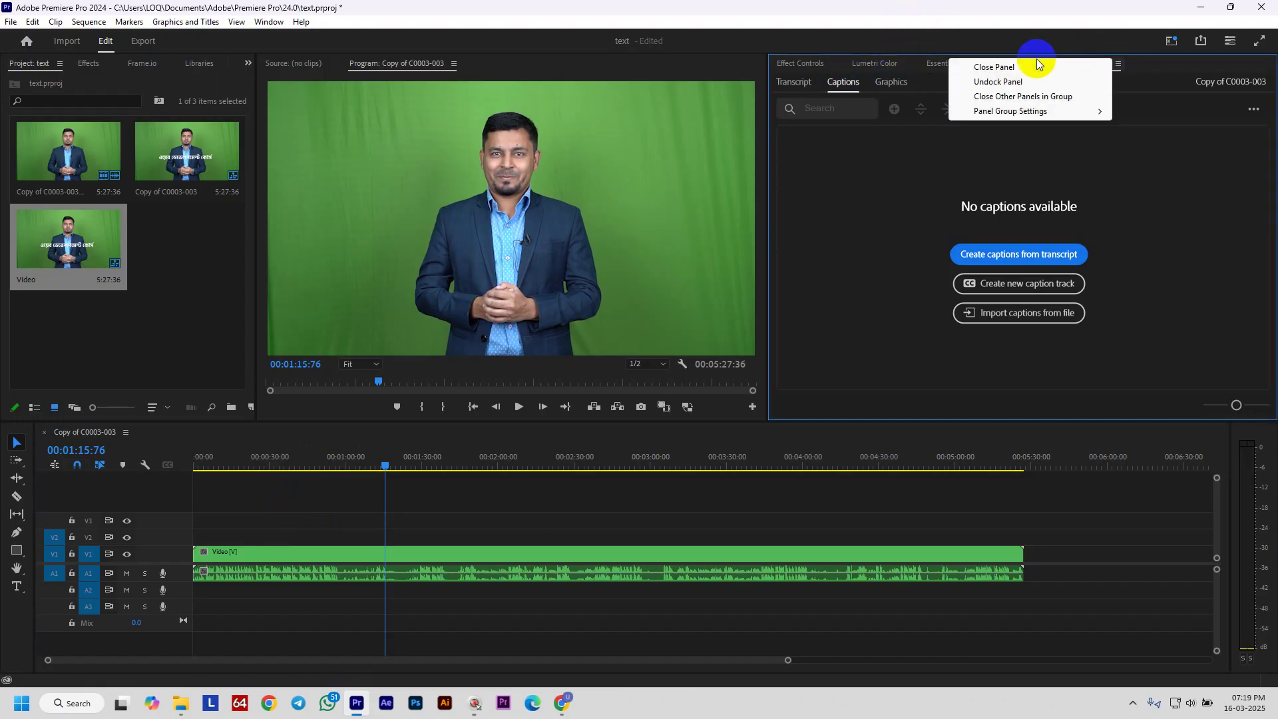
click(1041, 62)
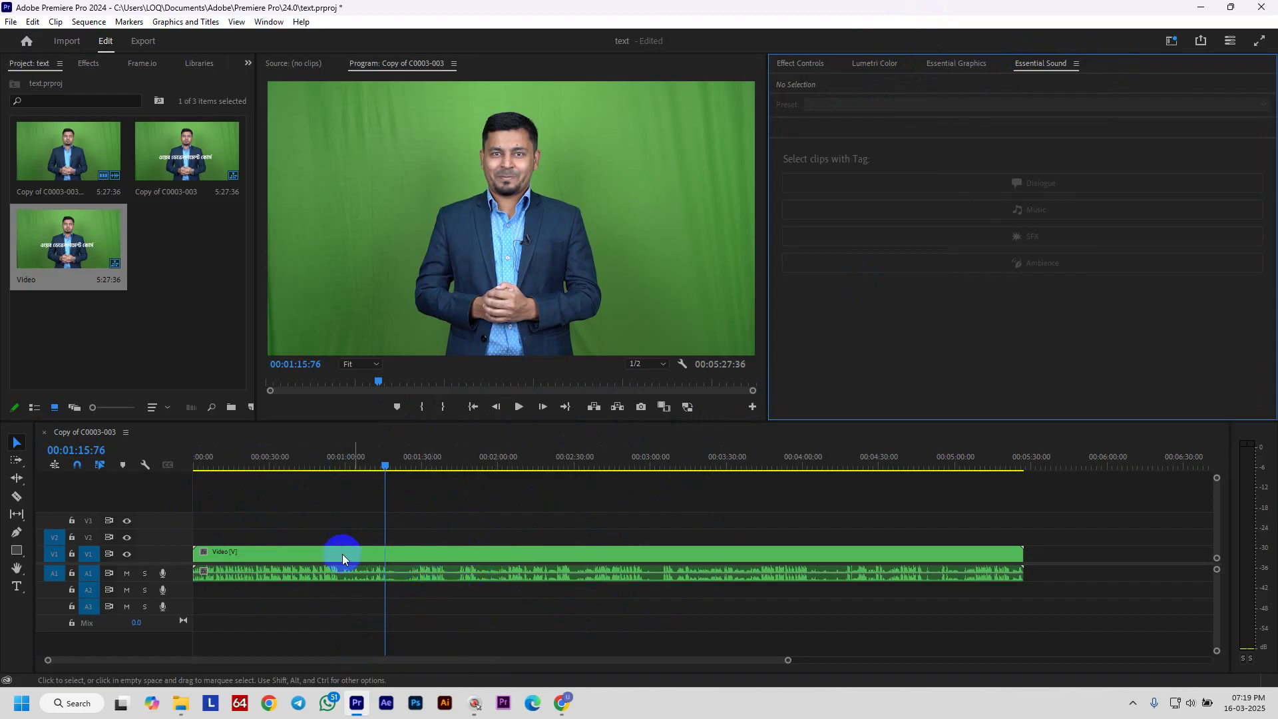
click(427, 558)
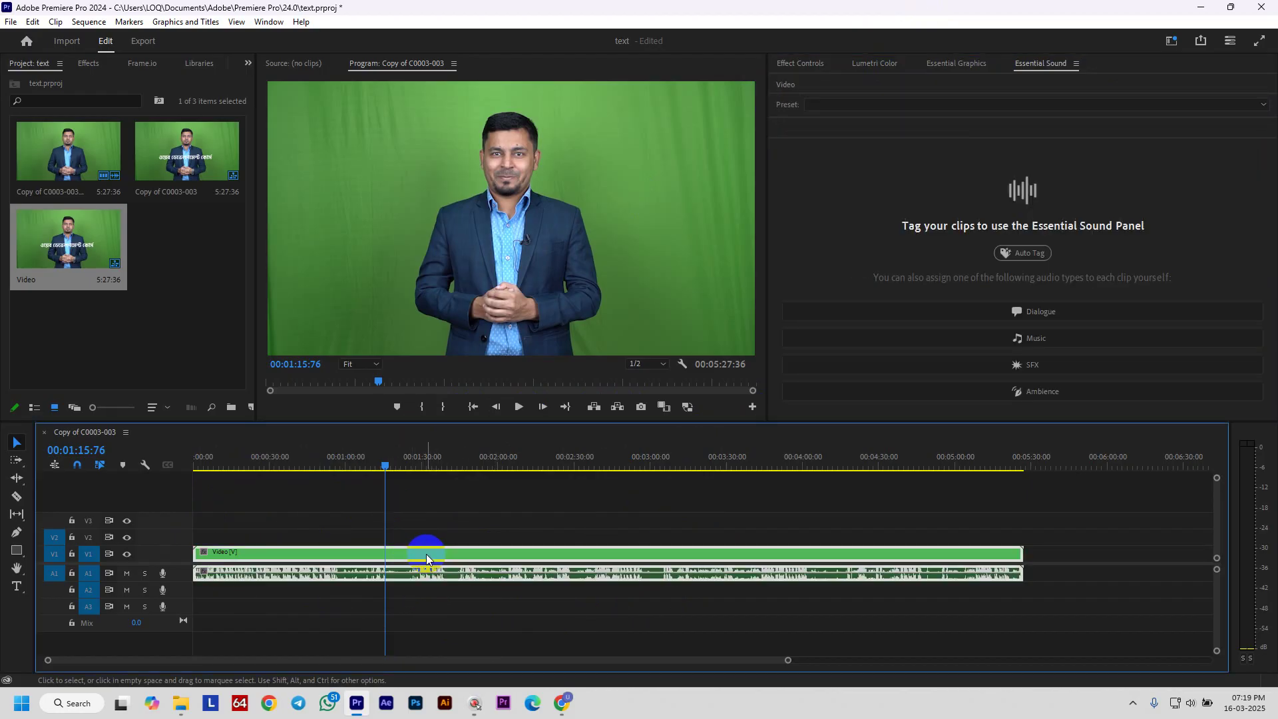
double_click(426, 558)
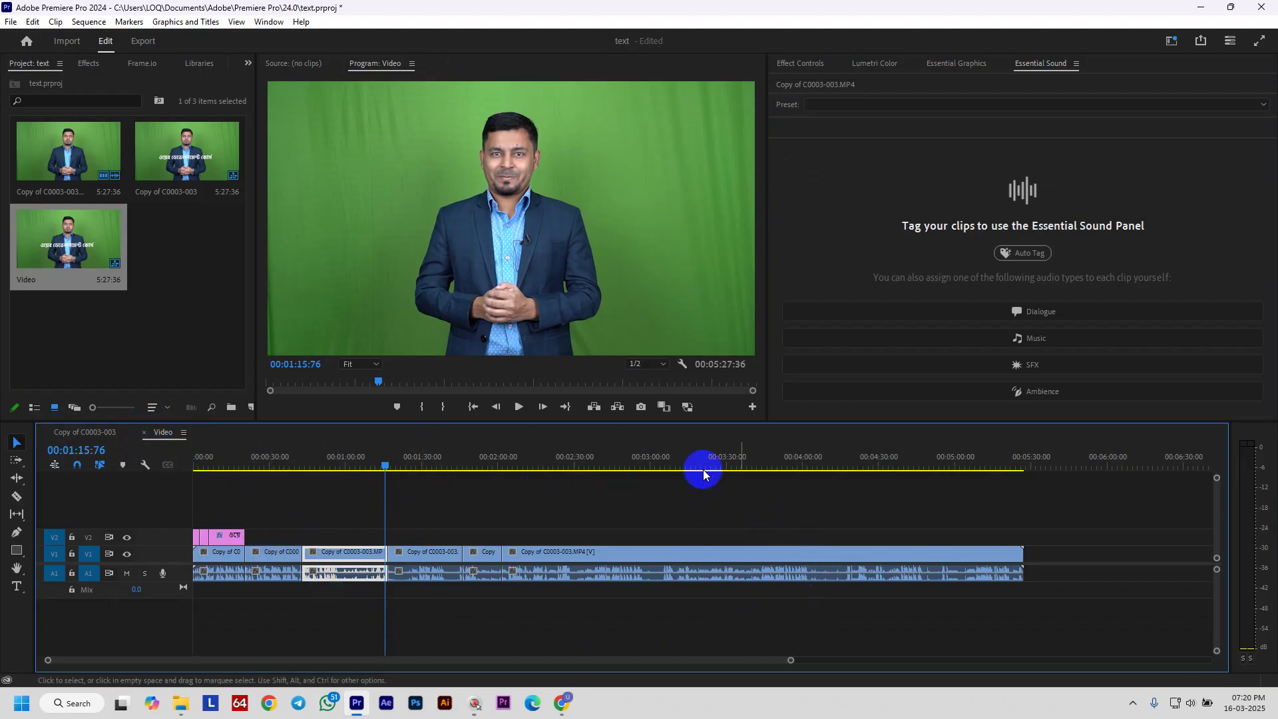
Switch to the Google Meet call in Chrome and mute the unmuted participant for everyone
mouse_move(562, 702)
mouse_move(500, 642)
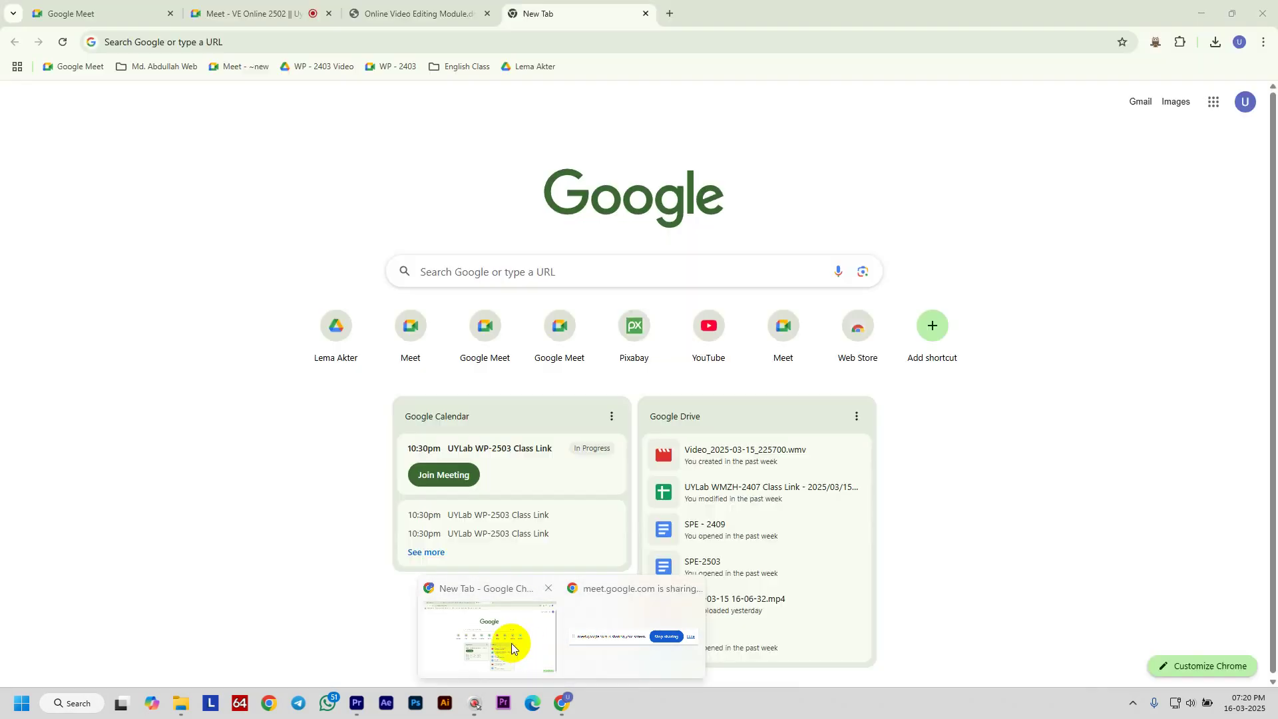
click(511, 643)
click(459, 11)
click(248, 4)
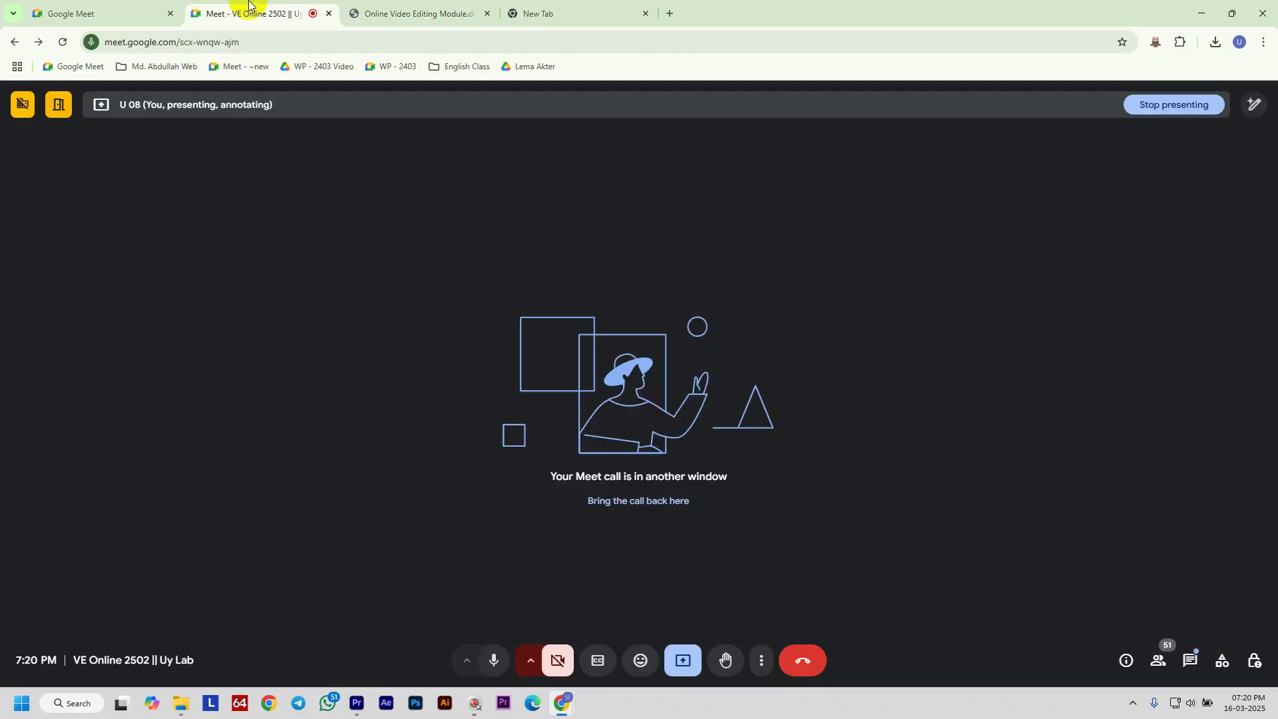
click(1162, 662)
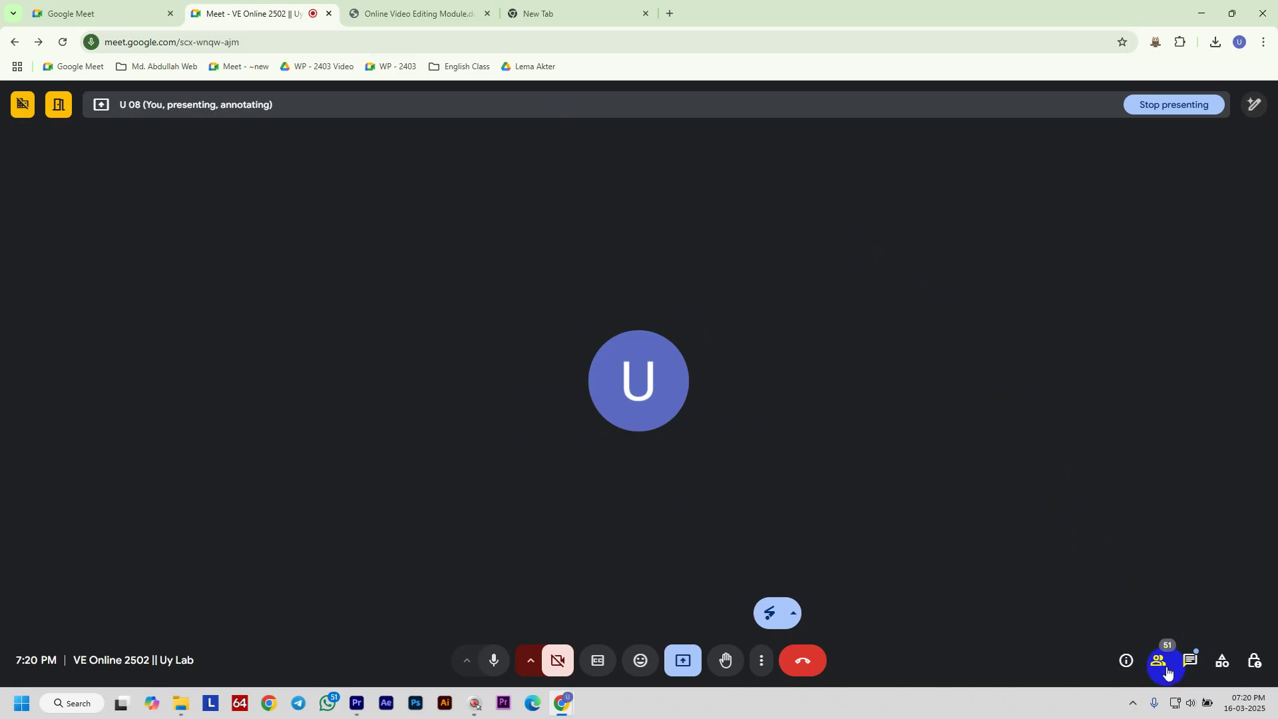
mouse_move(1061, 172)
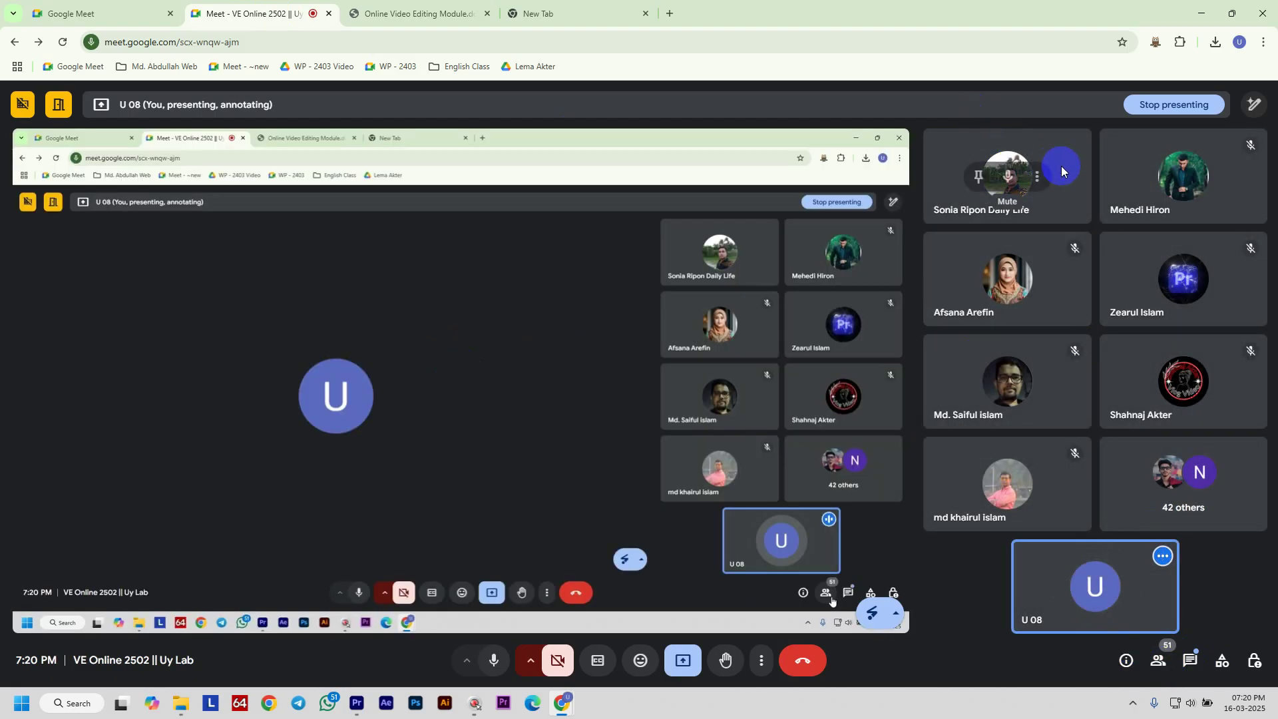
click(1009, 179)
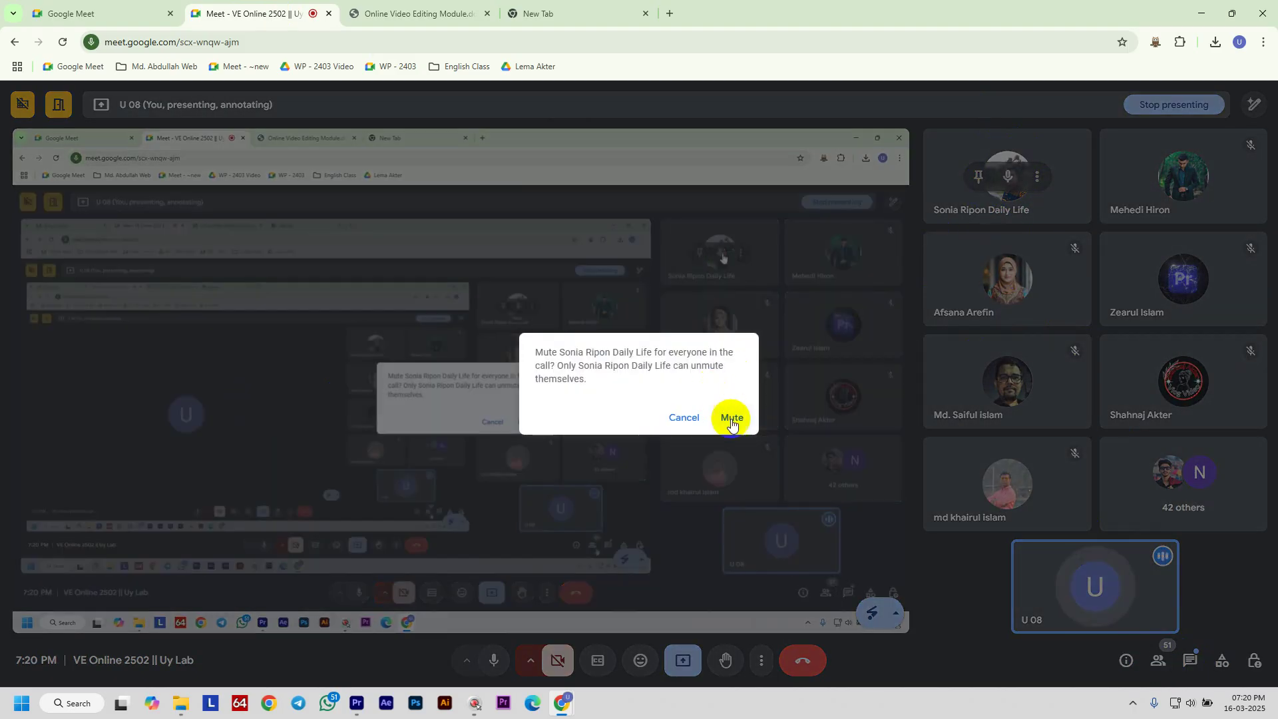
click(730, 418)
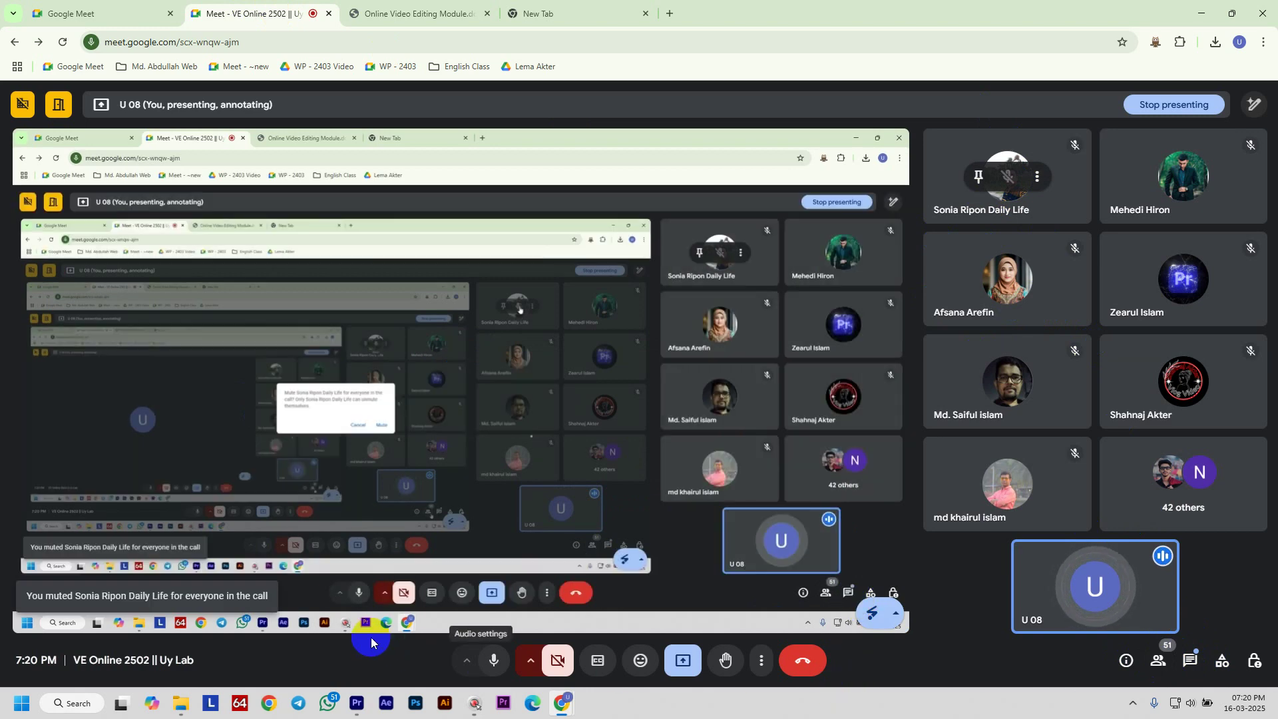
Switch back to Premiere Pro, delete the last title clip on V2 in the Video sequence, and save the project
click(356, 703)
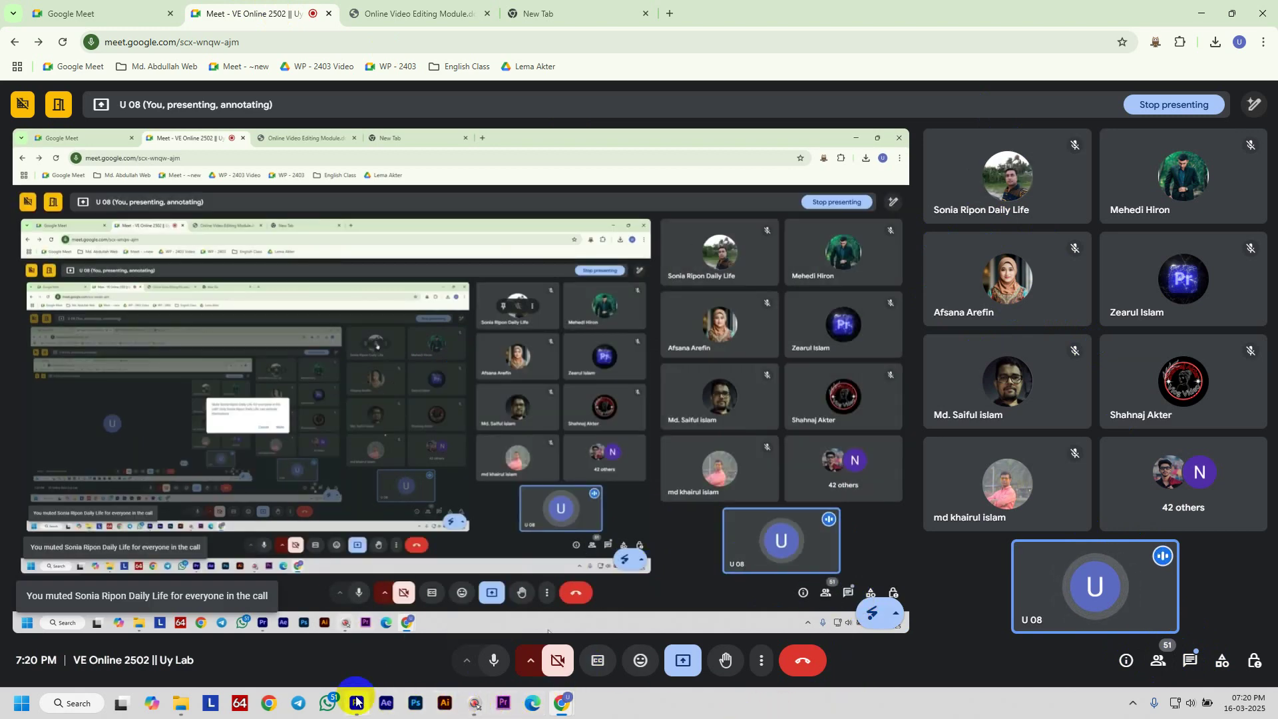
drag(369, 465, 406, 470)
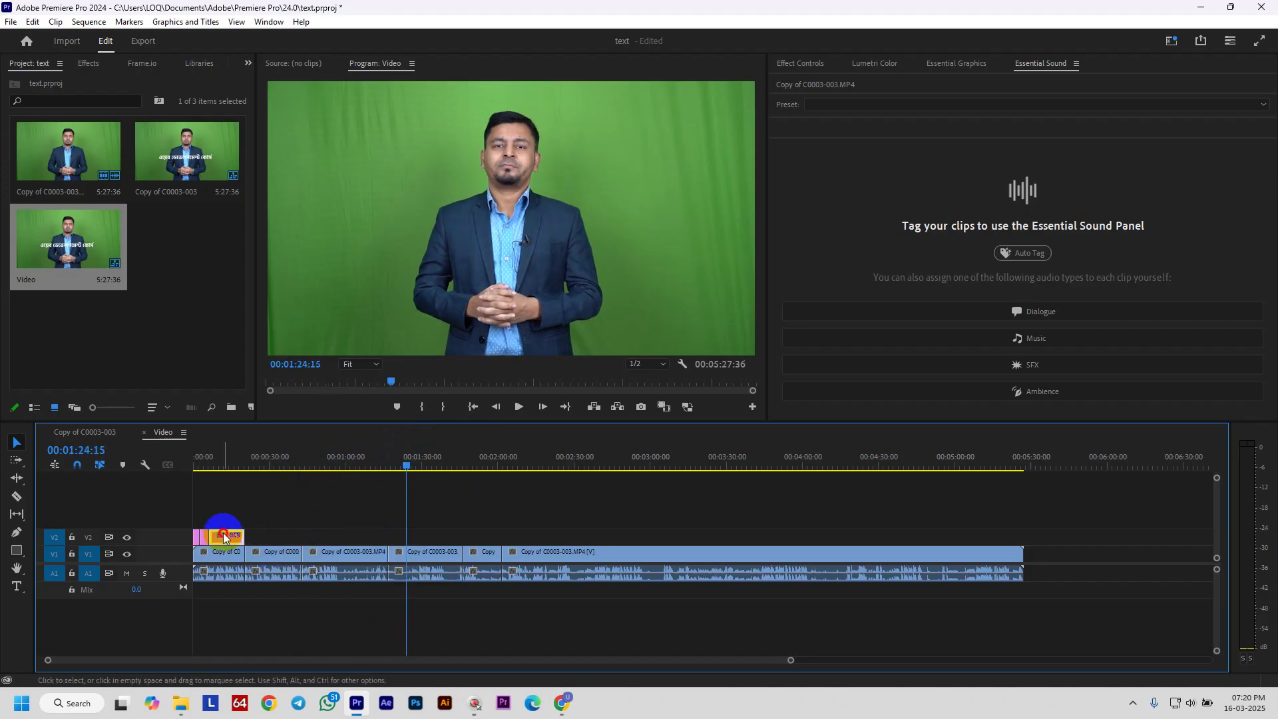
click(418, 473)
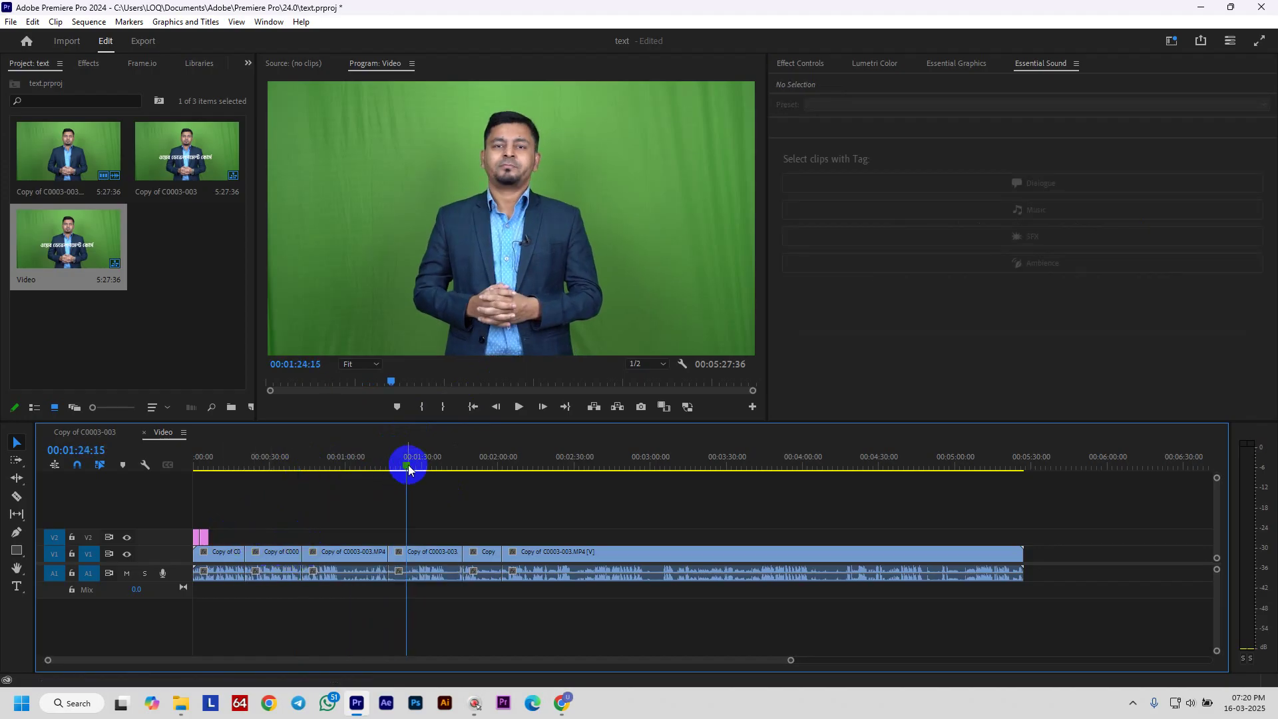
click(171, 456)
key(ctrl+s)
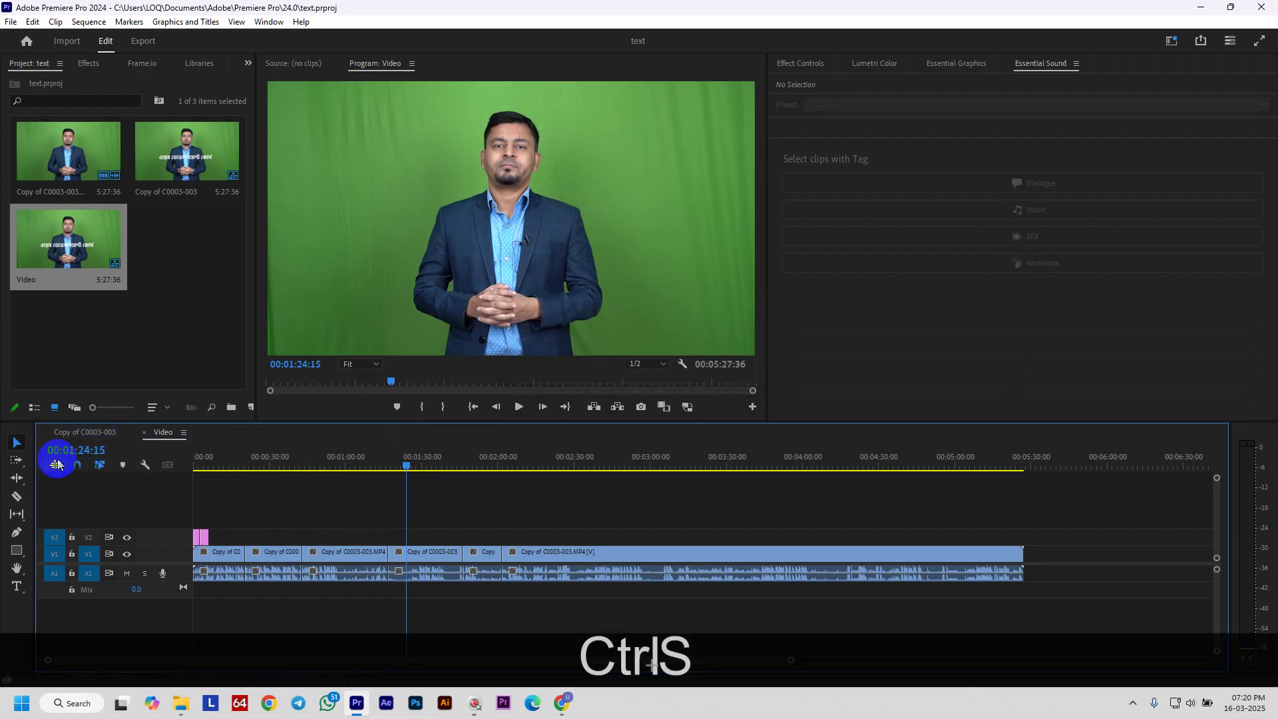
Return to the parent sequence Copy of C0003-003 and scrub the nested clip back to 00:00:24:38
click(85, 432)
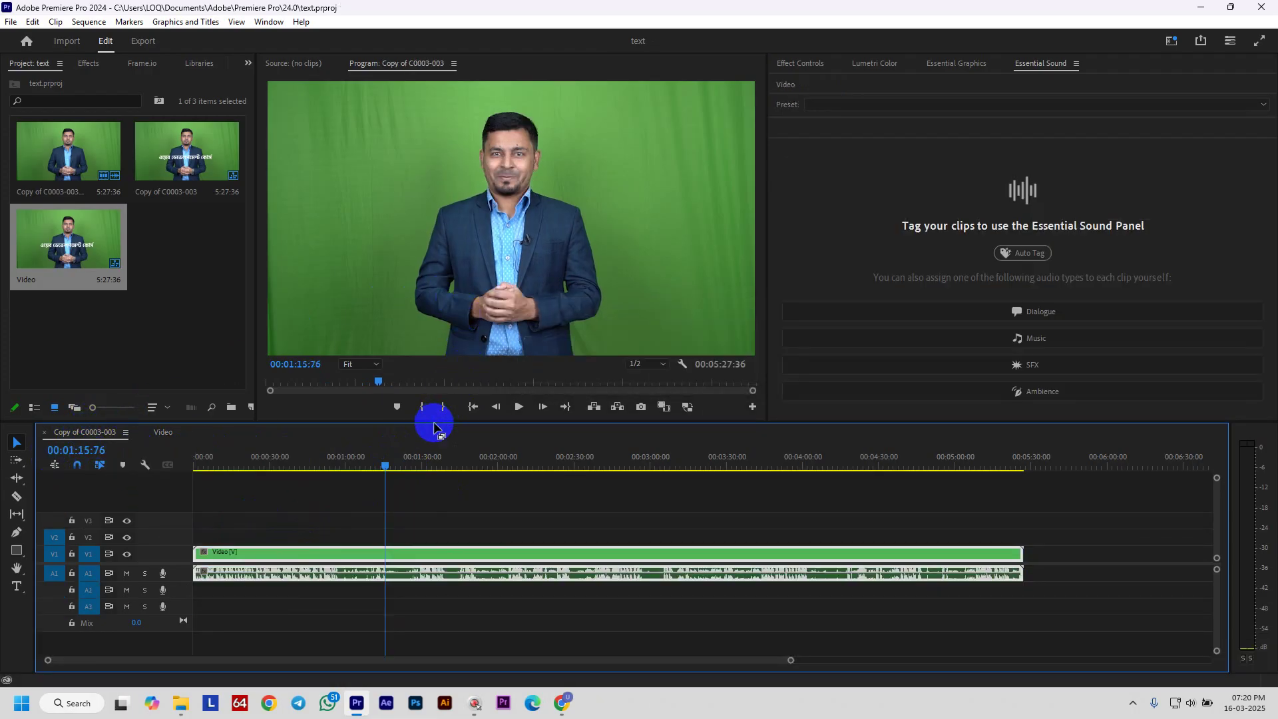
drag(434, 422, 427, 513)
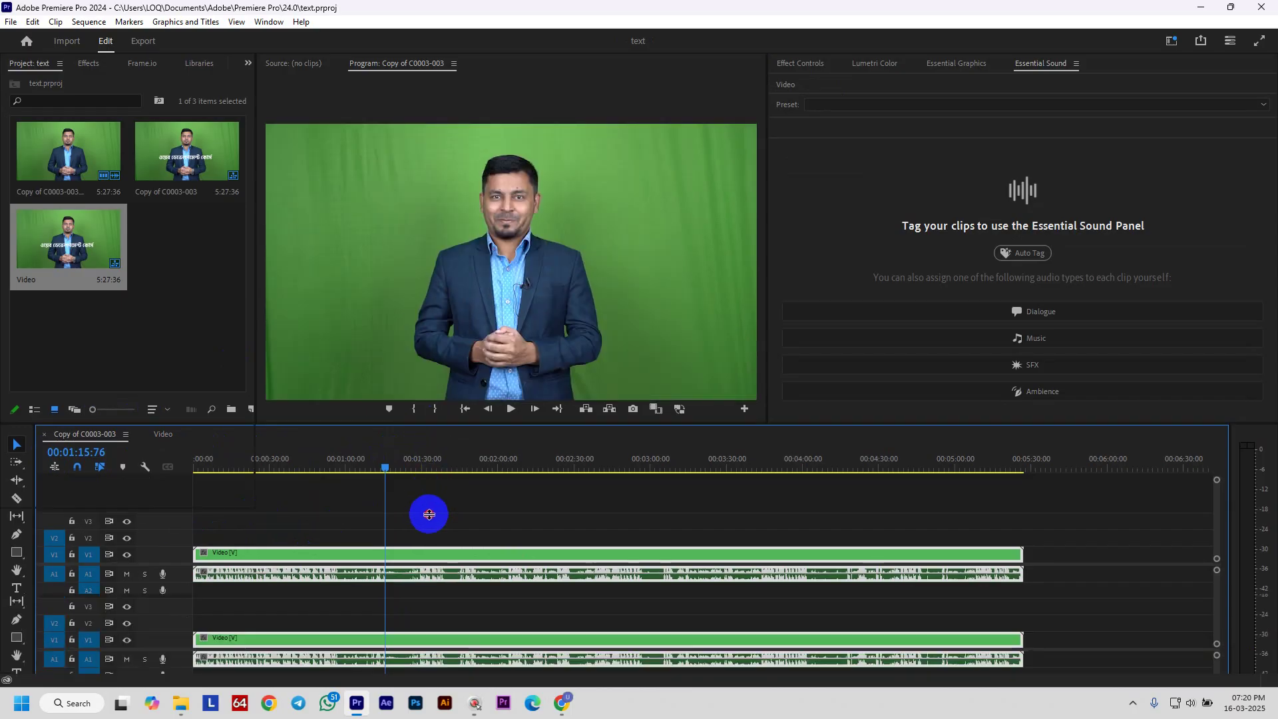
drag(441, 426, 441, 424)
drag(382, 456, 255, 507)
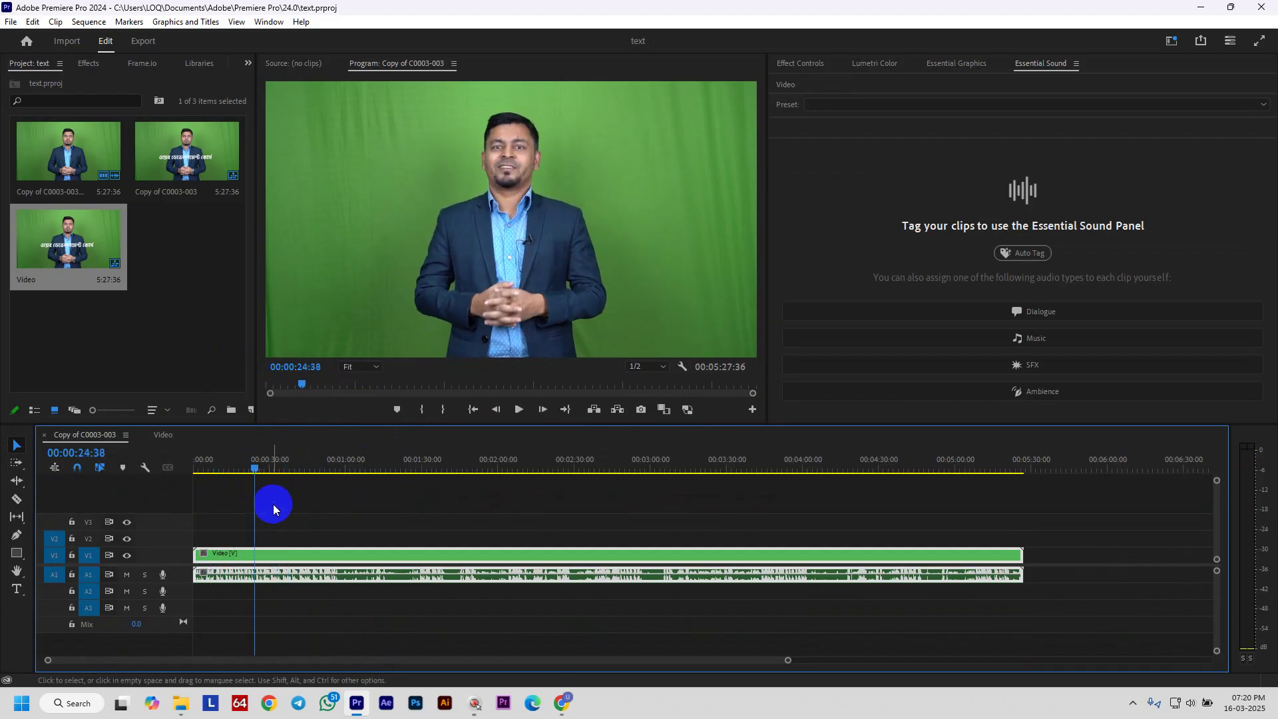
Open the nested Video sequence and group all the video and audio clips from the third cut to the end
click(163, 436)
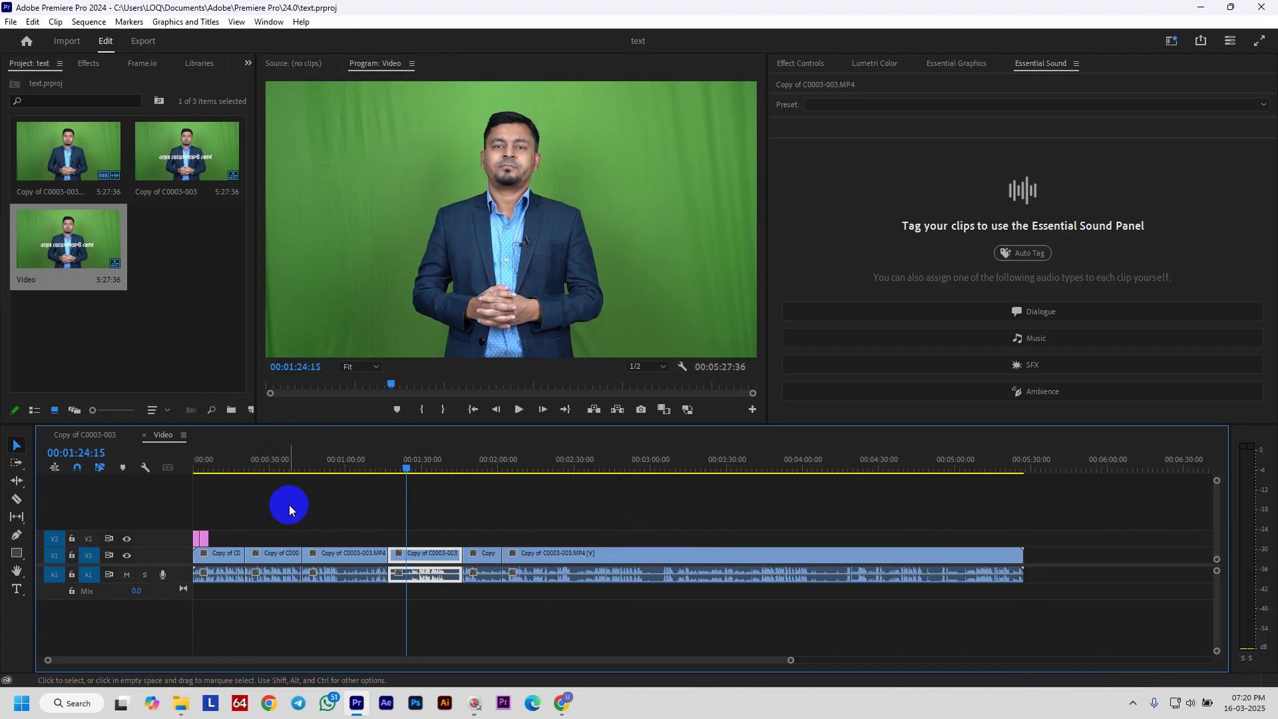
click(553, 535)
drag(553, 535, 732, 592)
click(457, 528)
drag(382, 519, 629, 543)
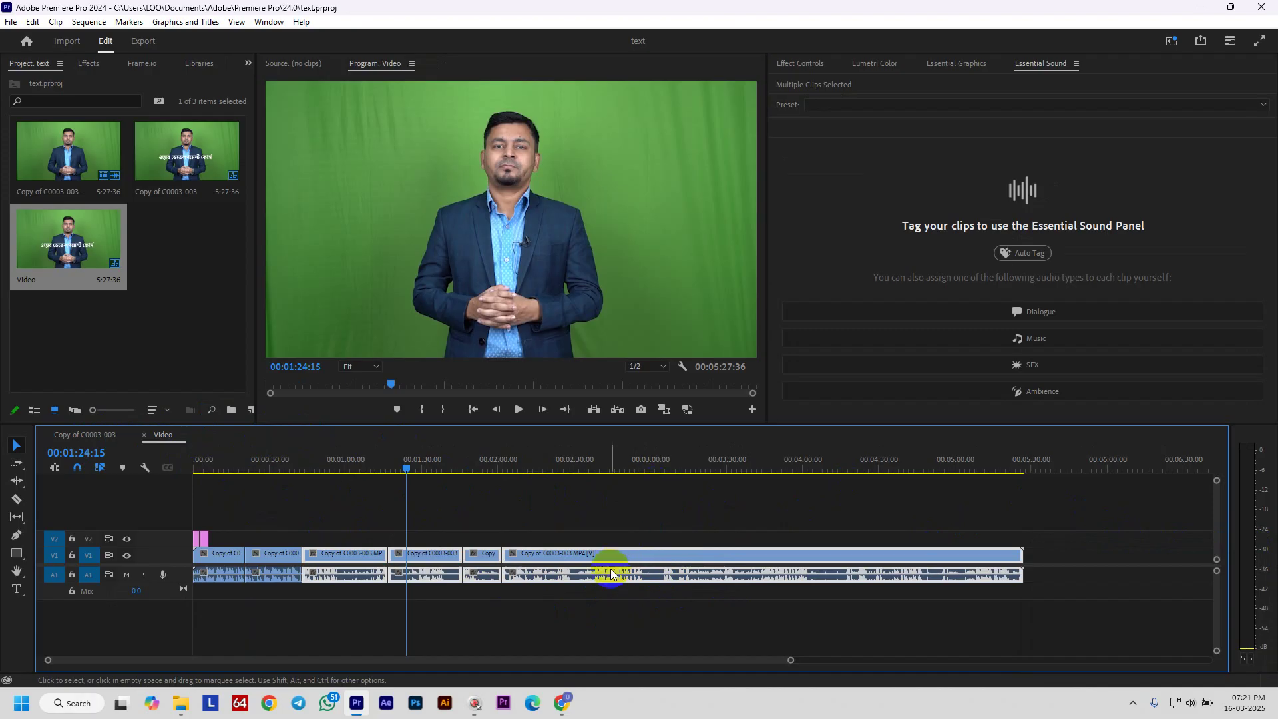
right_click(614, 560)
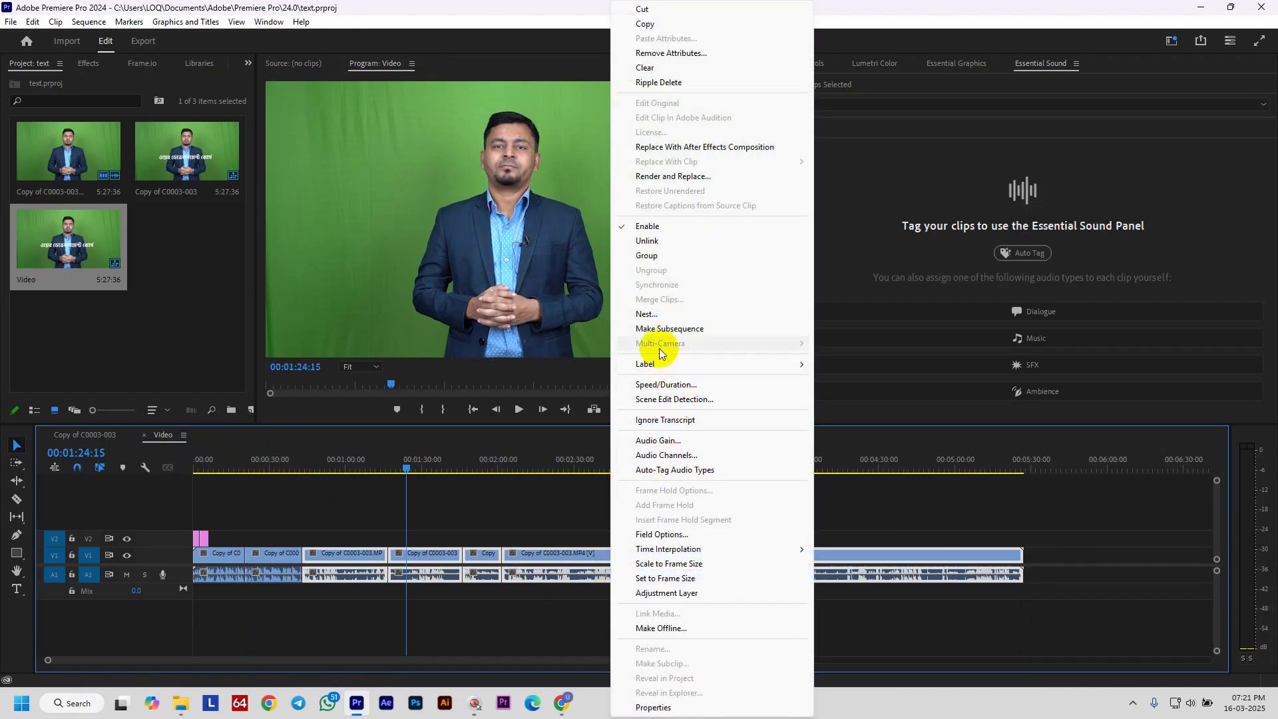
click(647, 254)
Try moving the grouped clips further along the timeline and undo the move
click(486, 554)
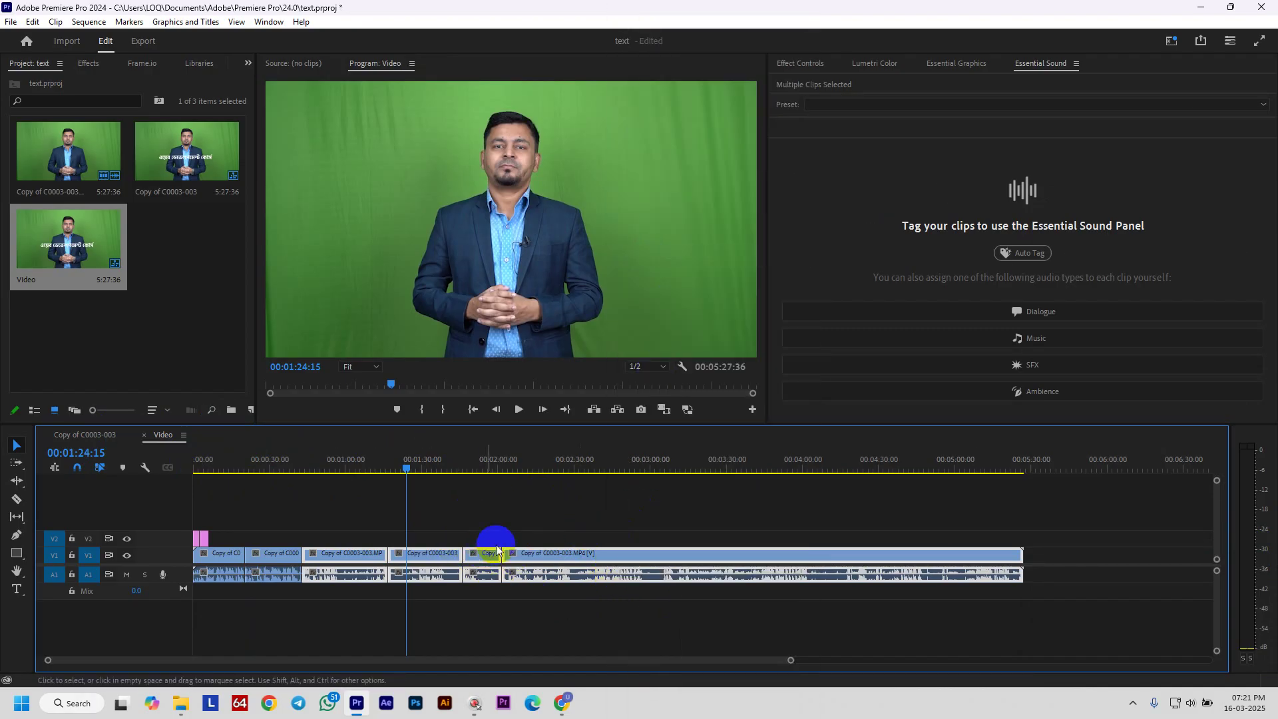
drag(501, 554, 609, 557)
click(584, 626)
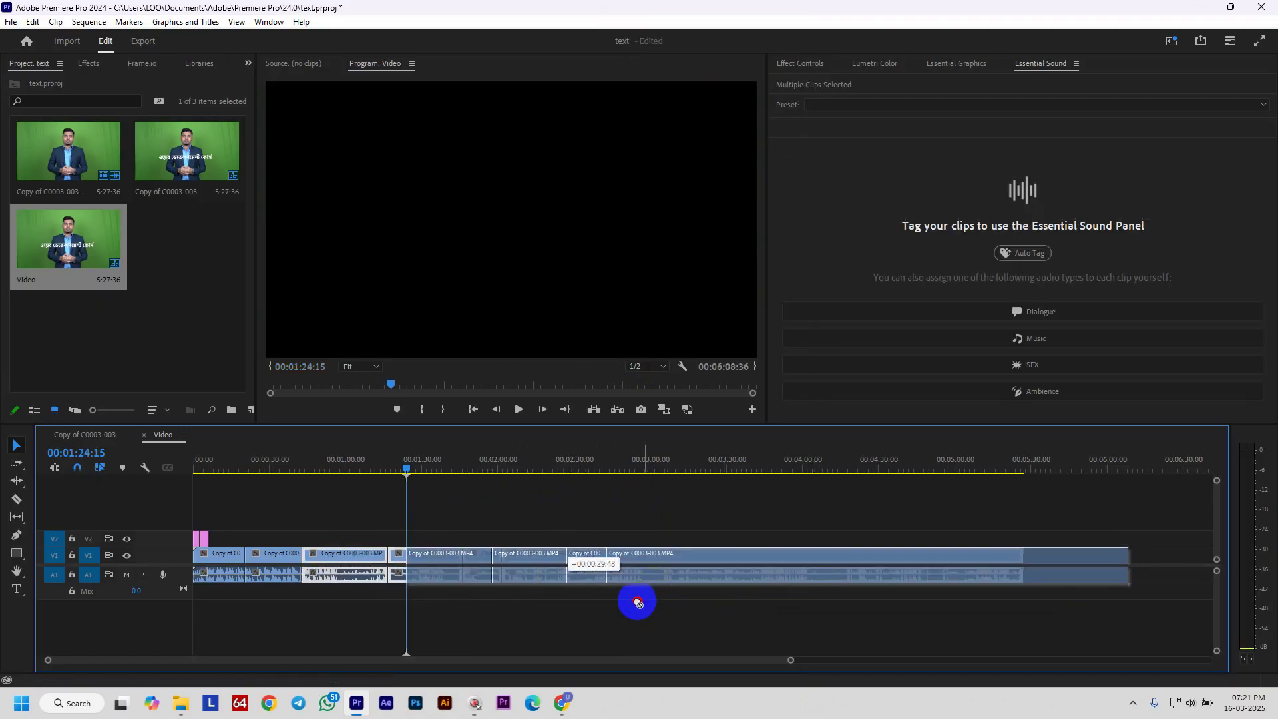
key(ctrl+z)
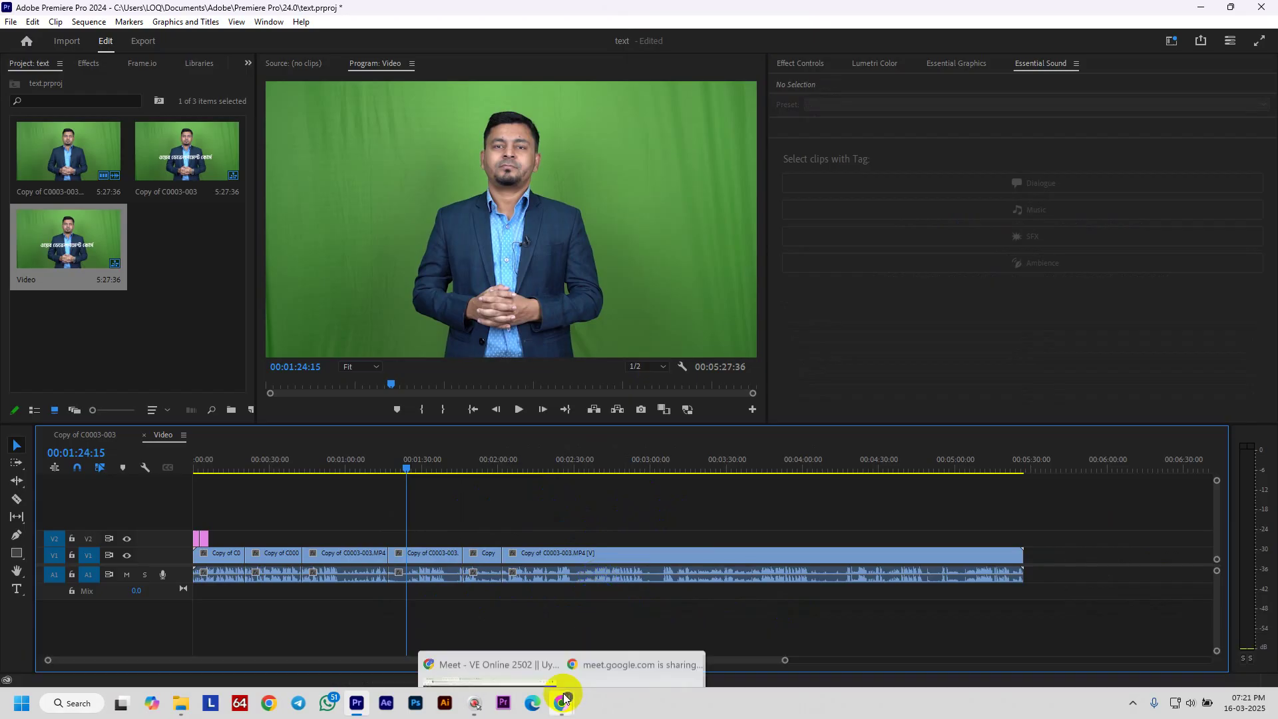
Switch to the Google Meet call in Chrome, open the in-call messages and highlight the second-to-last message
mouse_move(561, 700)
mouse_move(508, 646)
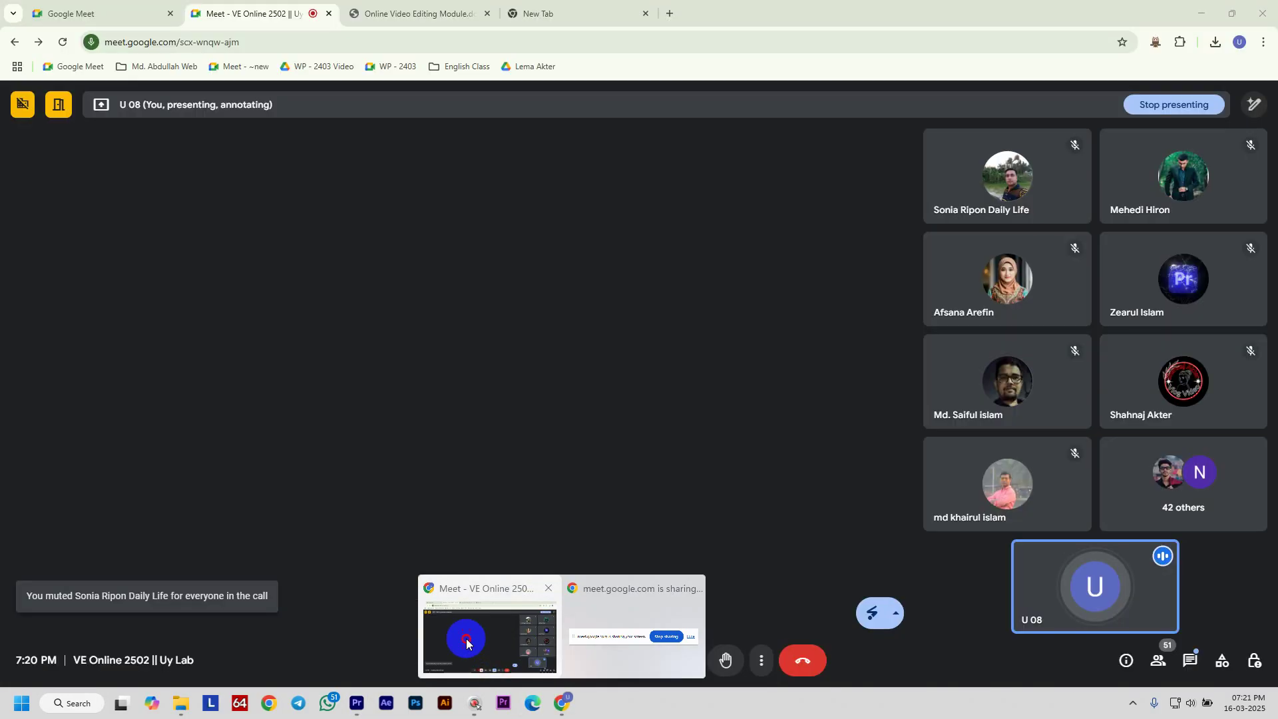
click(466, 643)
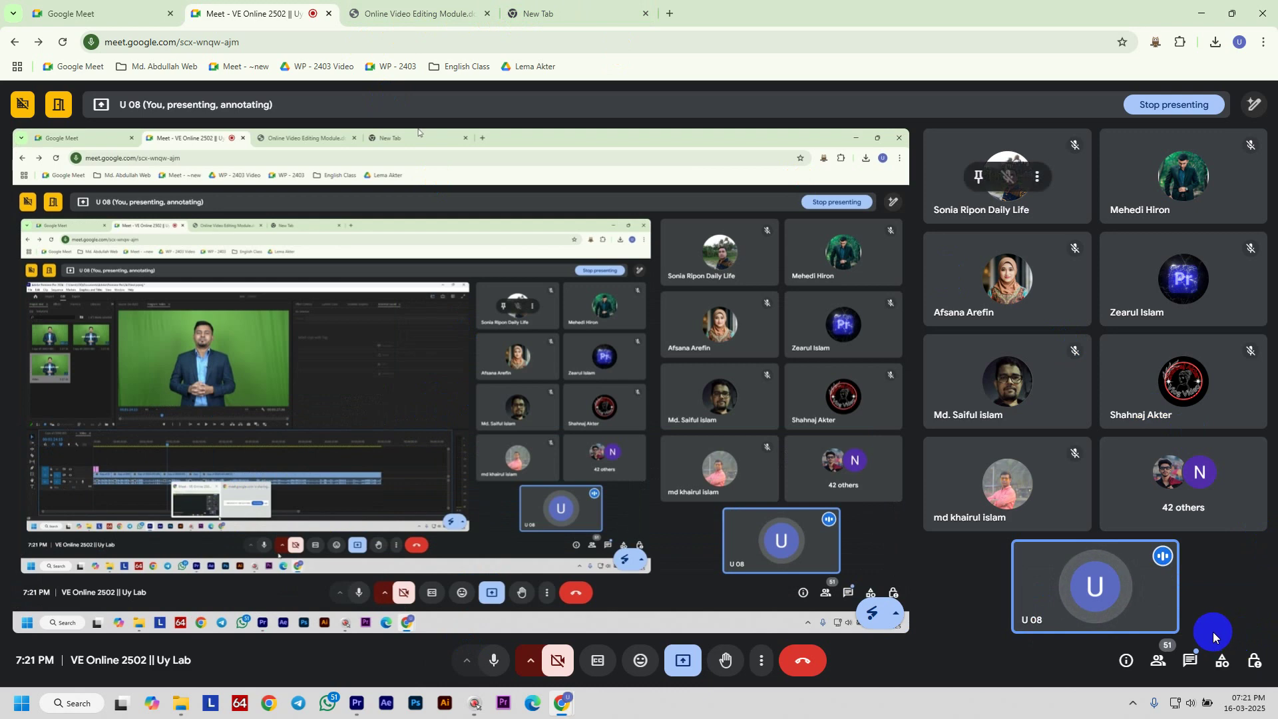
click(523, 15)
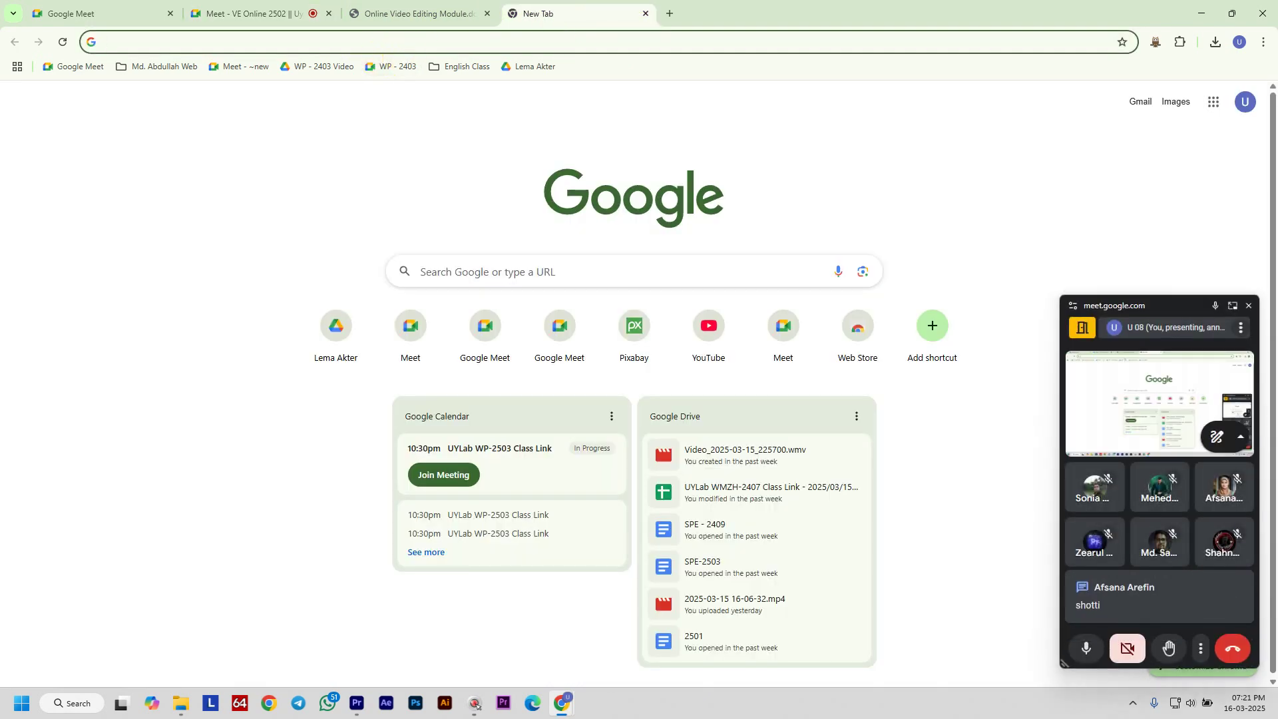
click(1248, 309)
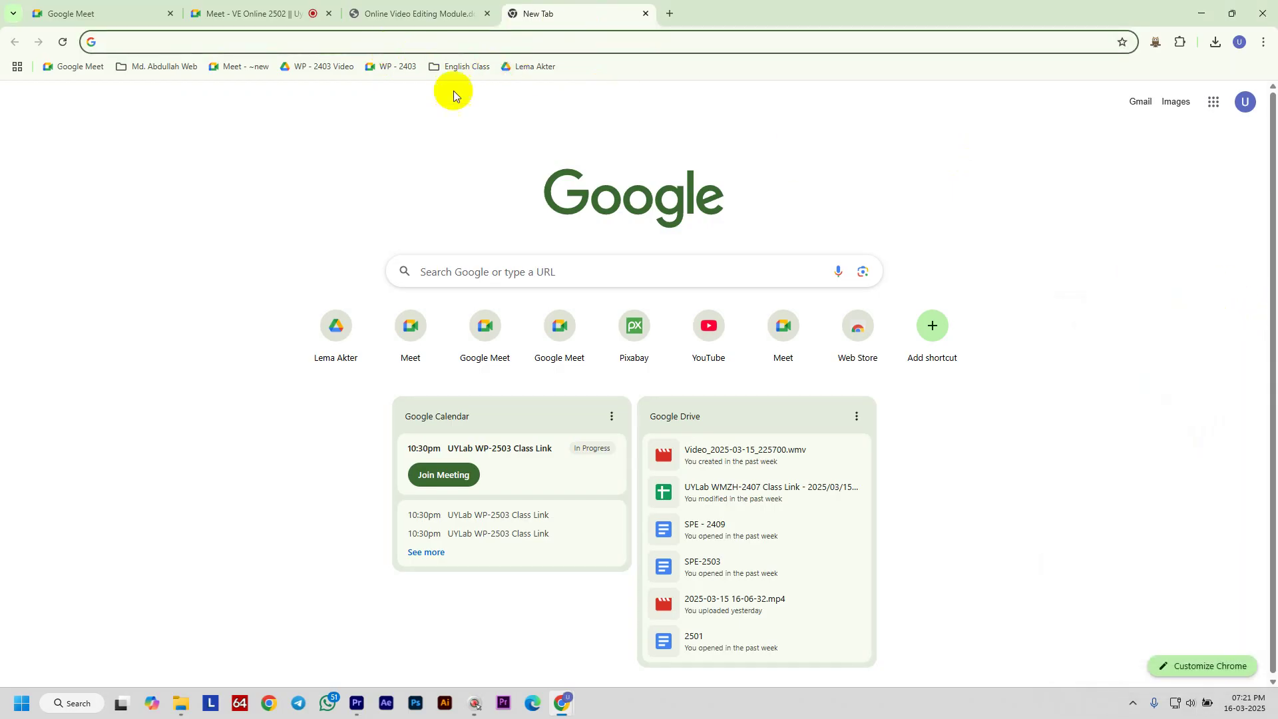
click(285, 13)
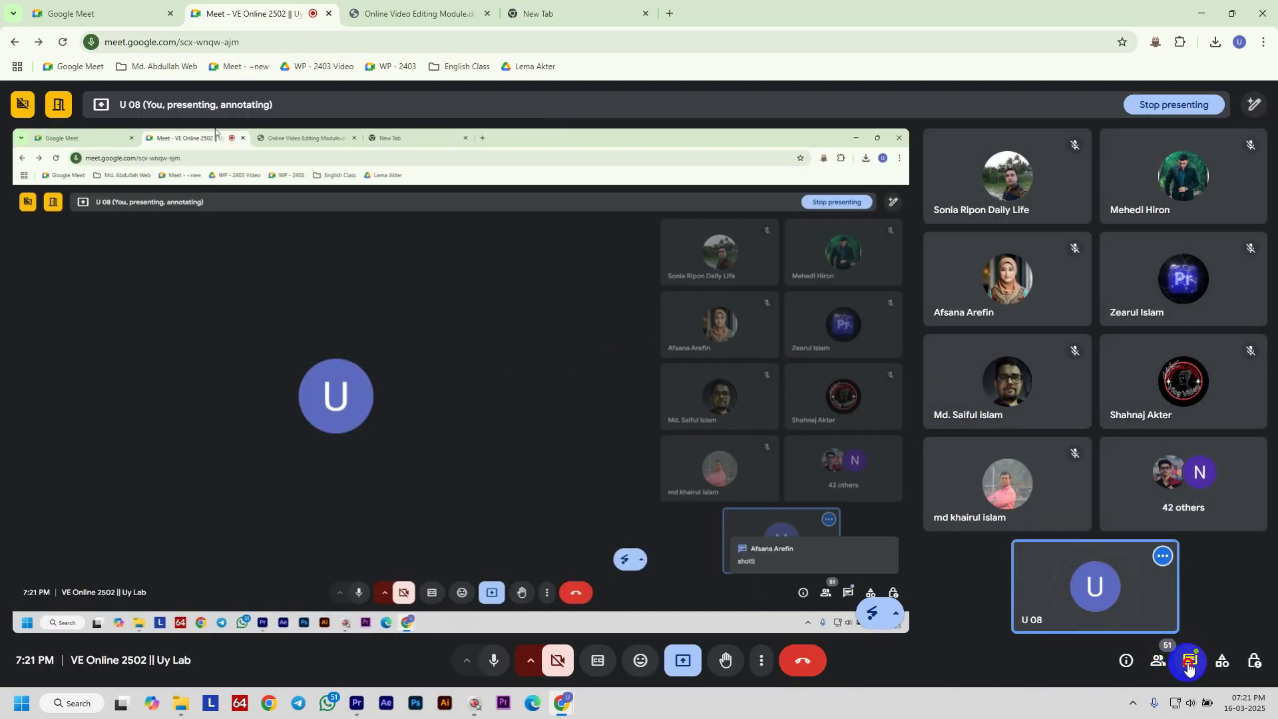
click(1189, 663)
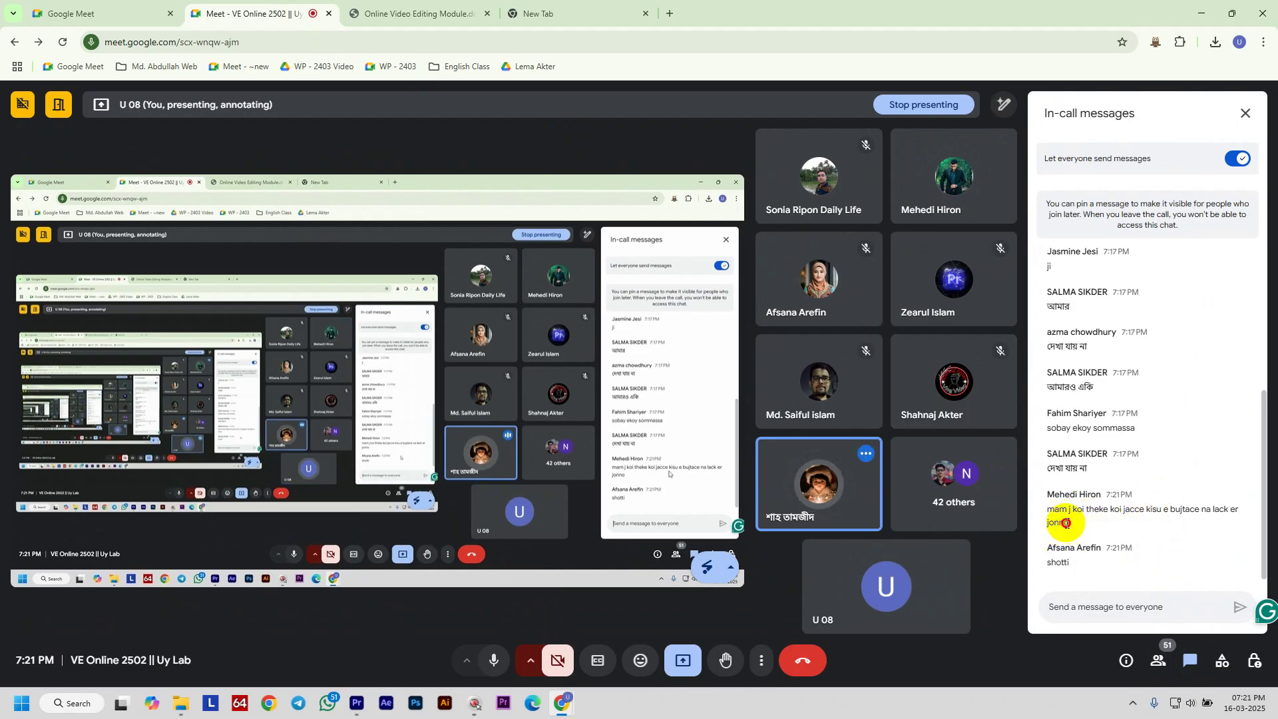
drag(1068, 525, 1049, 508)
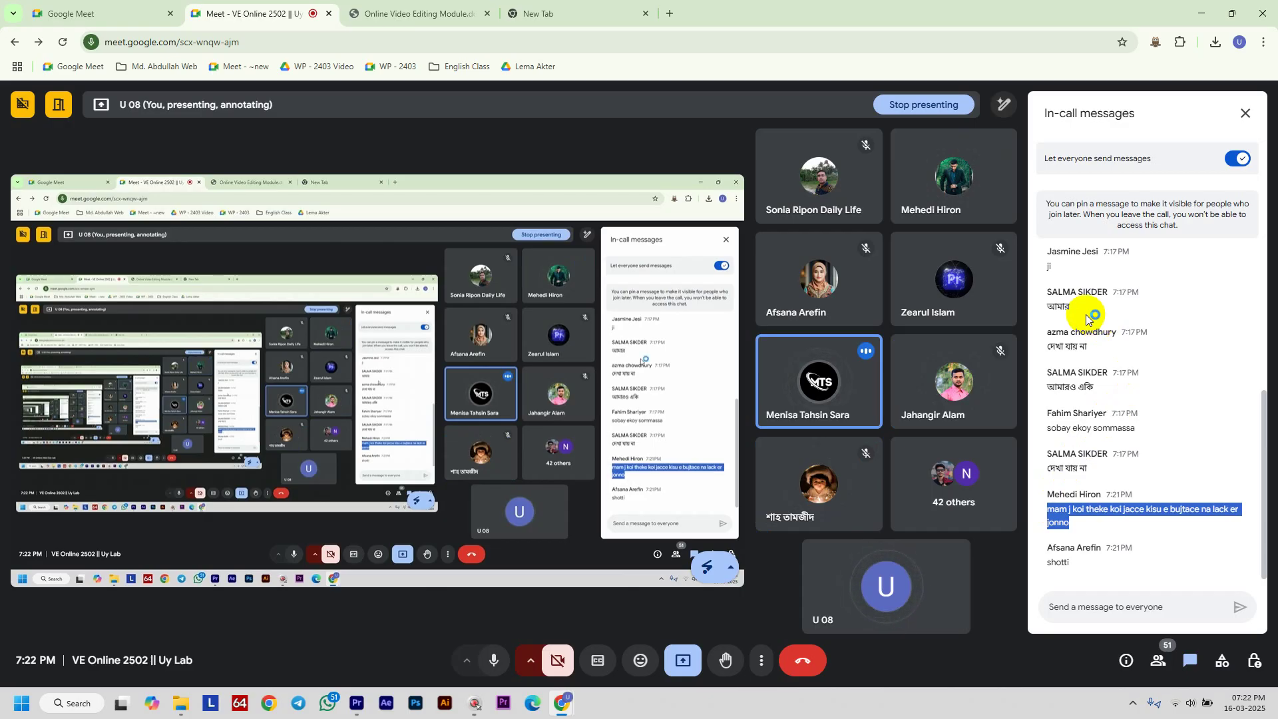
Check the computer's Wi-Fi connection in the network list and close the in-call messages
click(1173, 702)
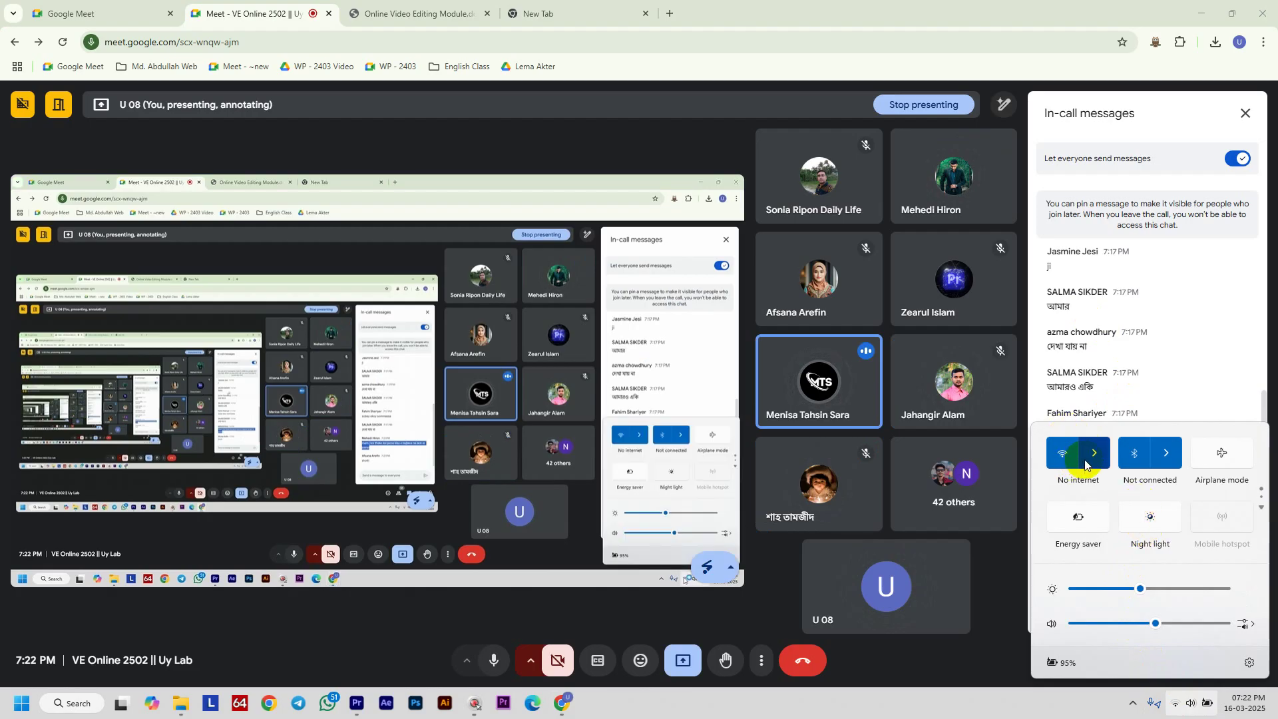
click(1092, 454)
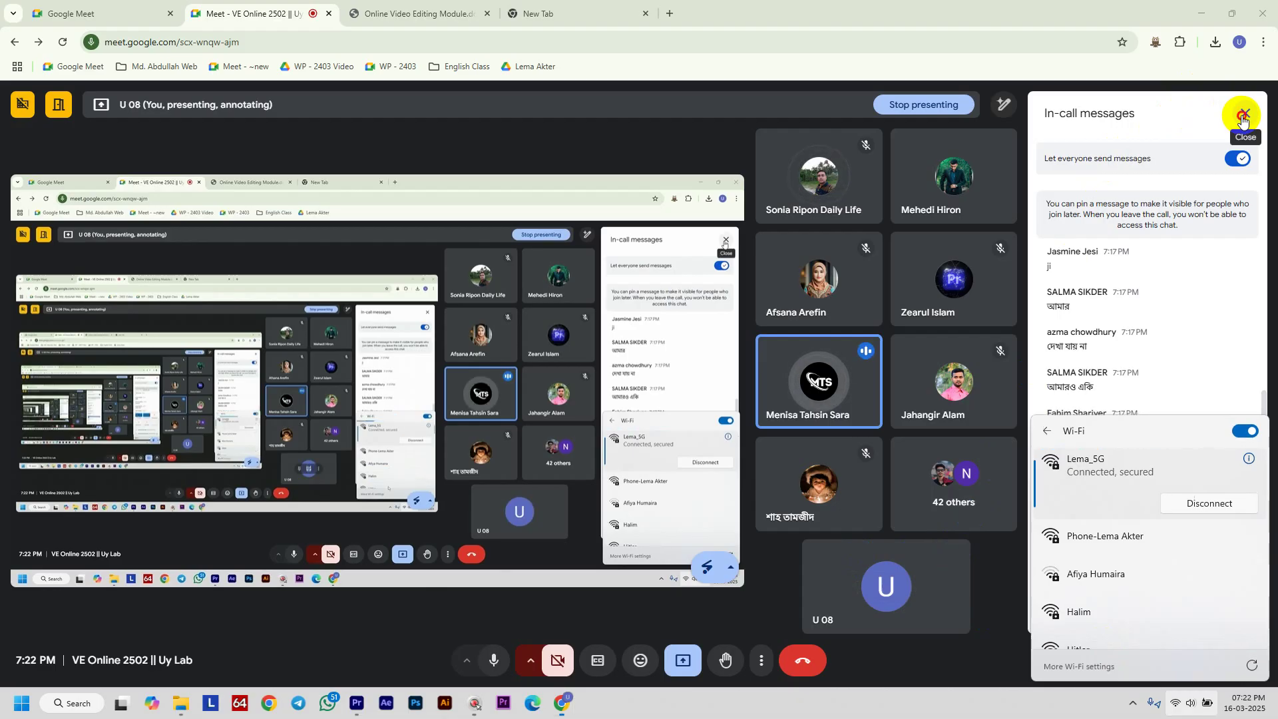
click(1241, 117)
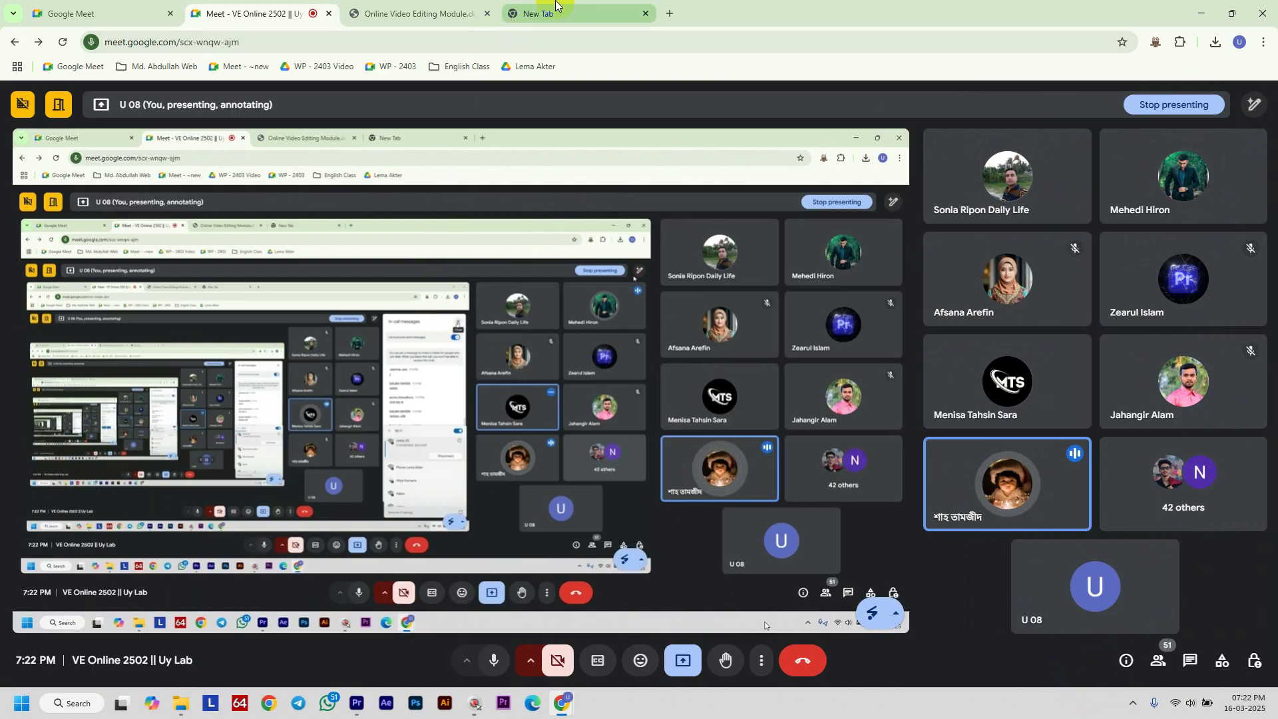
click(1077, 674)
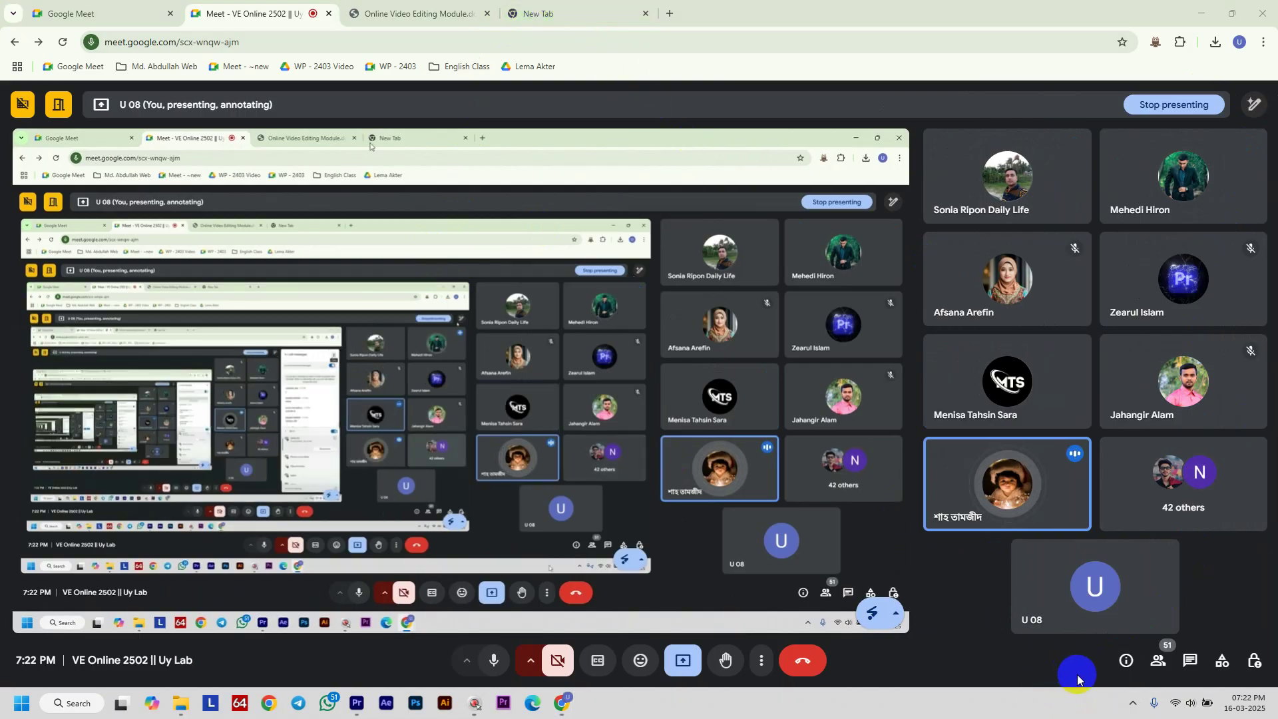
Search Google for "mr horse" in the empty browser tab
click(557, 14)
click(205, 38)
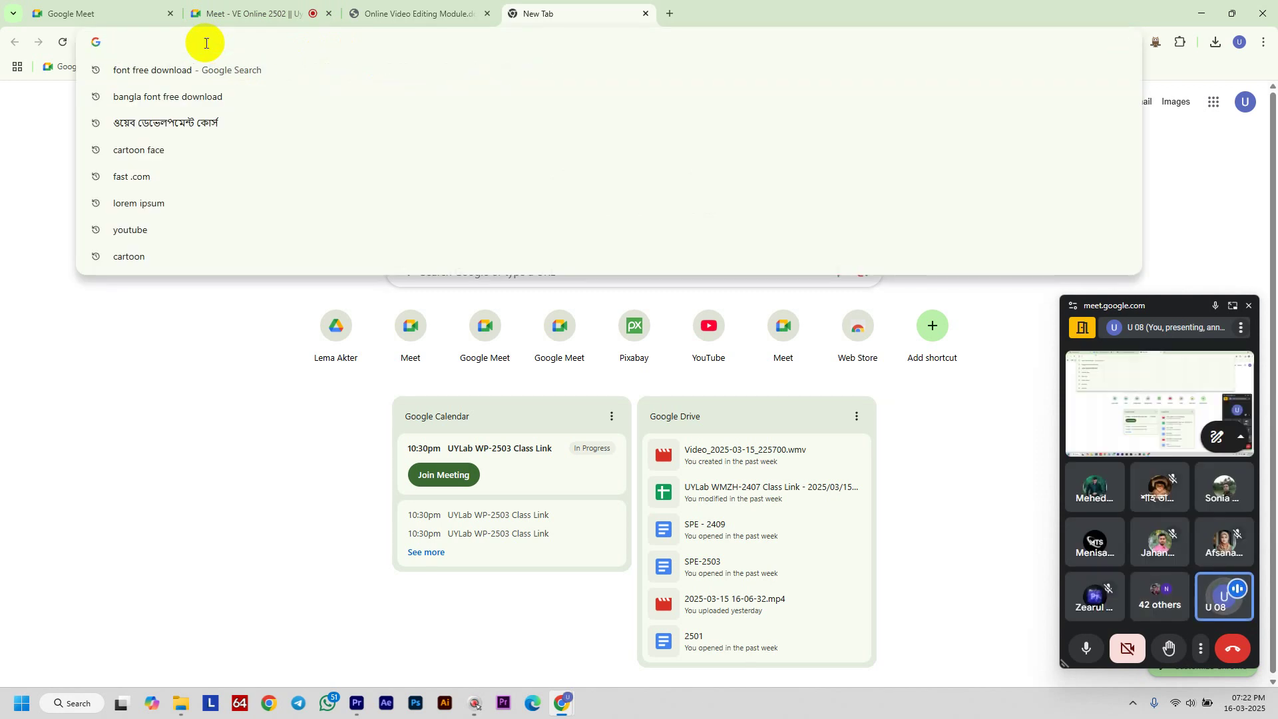
text(m)
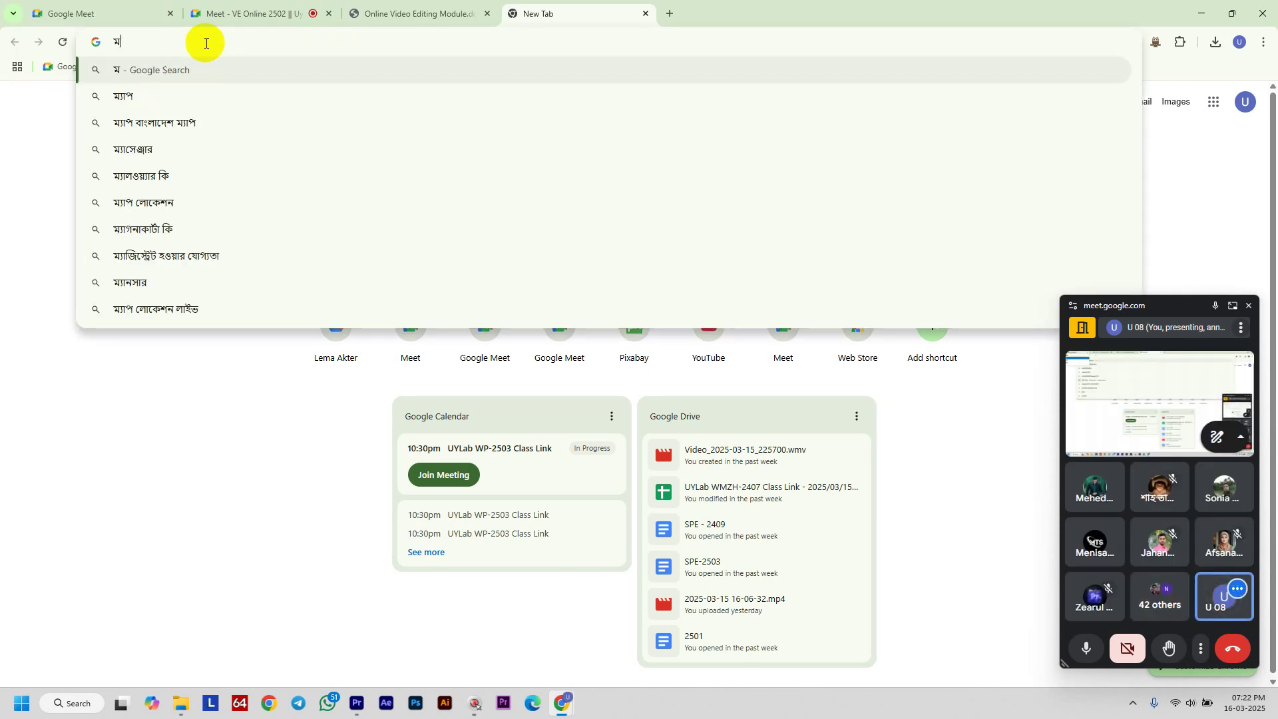
key(BackSpace)
text(mr ho)
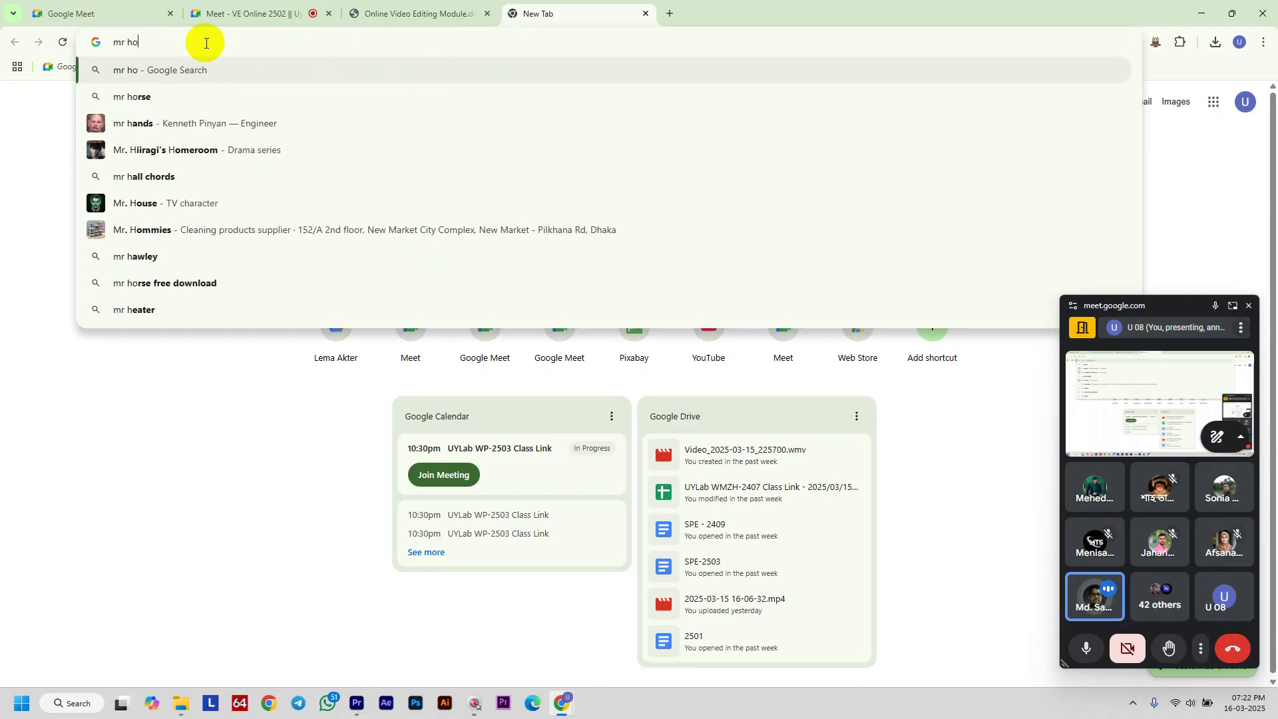
text(rse)
key(Return)
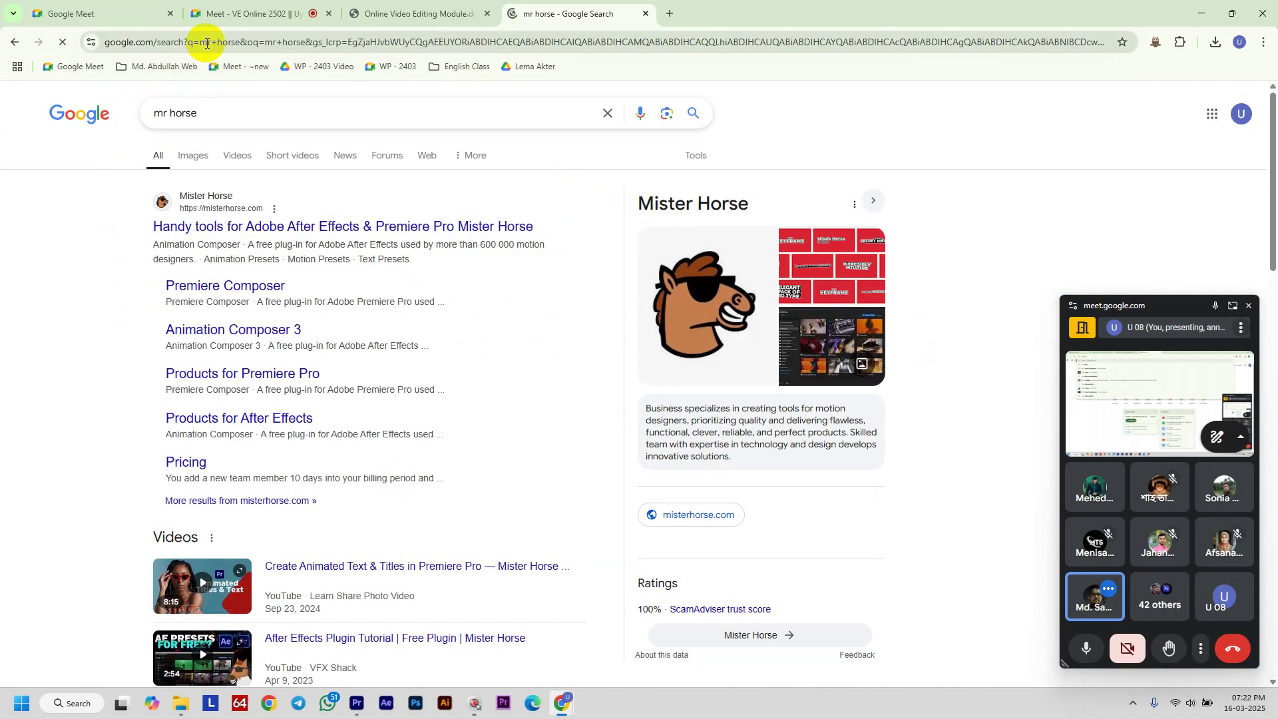
Open the Mister Horse website from the search results, close the floating Meet window and accept all cookies
click(269, 229)
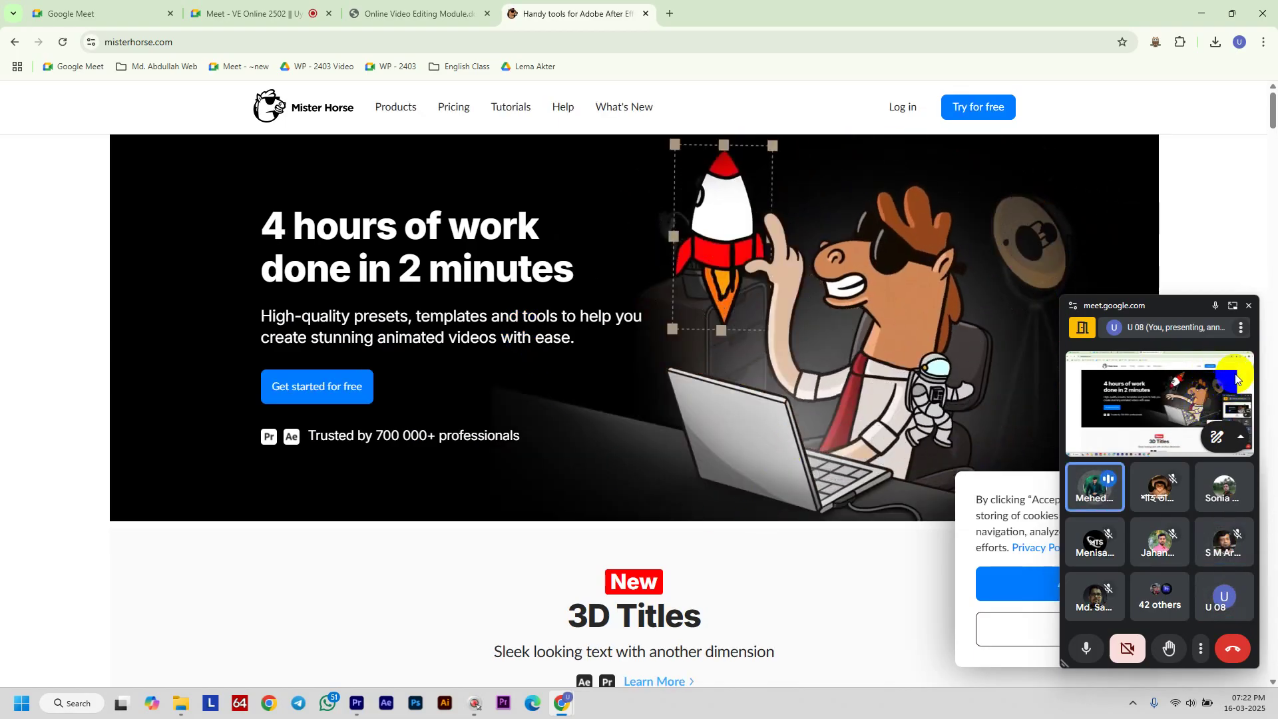
click(1251, 305)
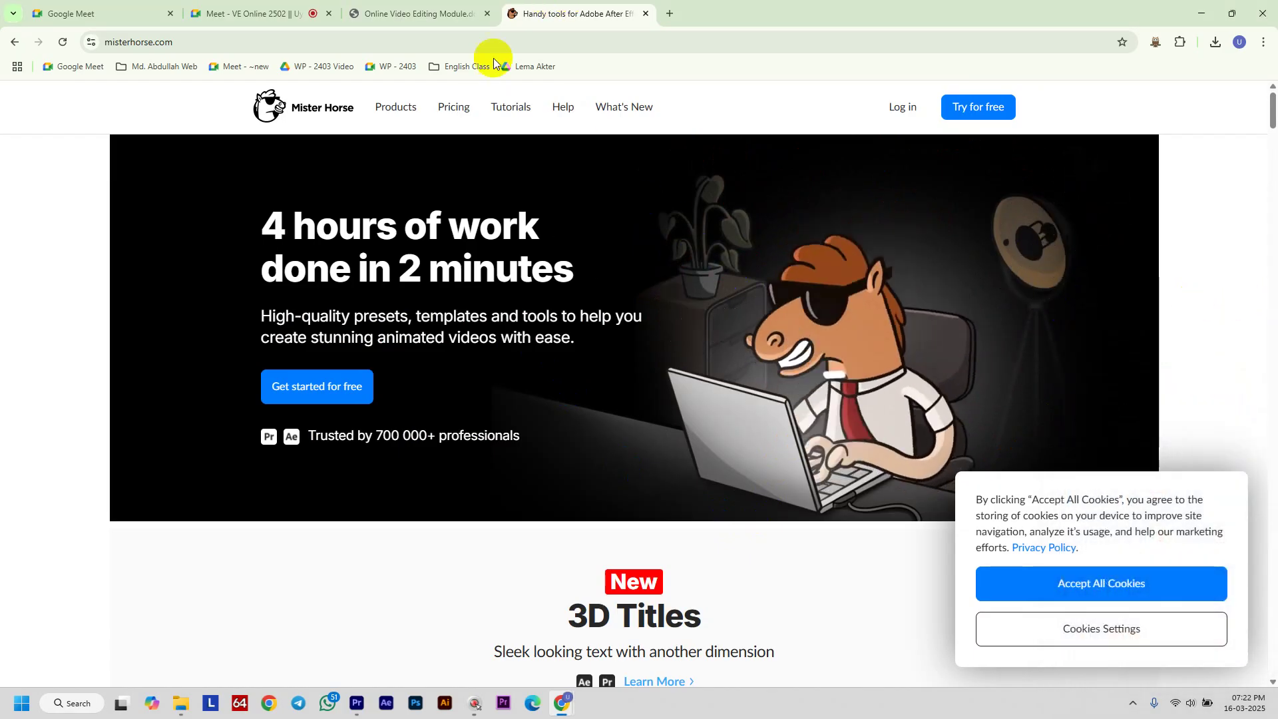
mouse_move(402, 133)
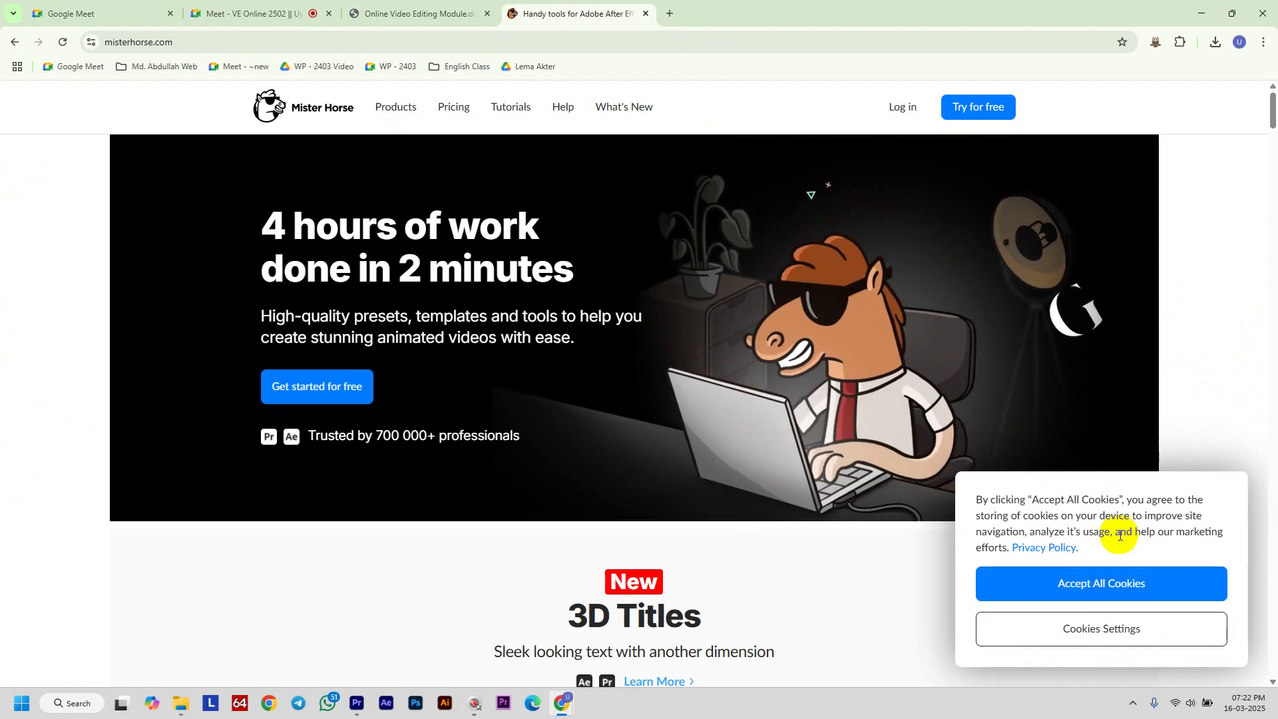
click(1112, 580)
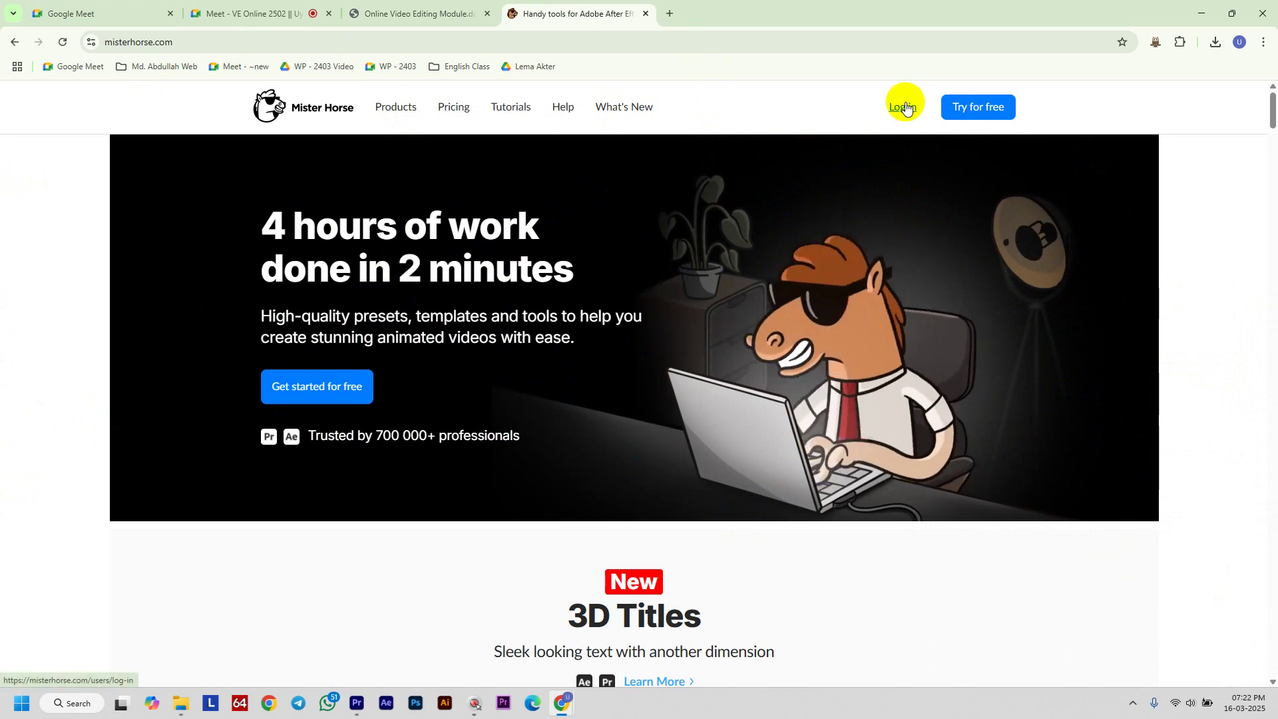
Open the Product Manager page through the free start option and download the Windows version
click(361, 396)
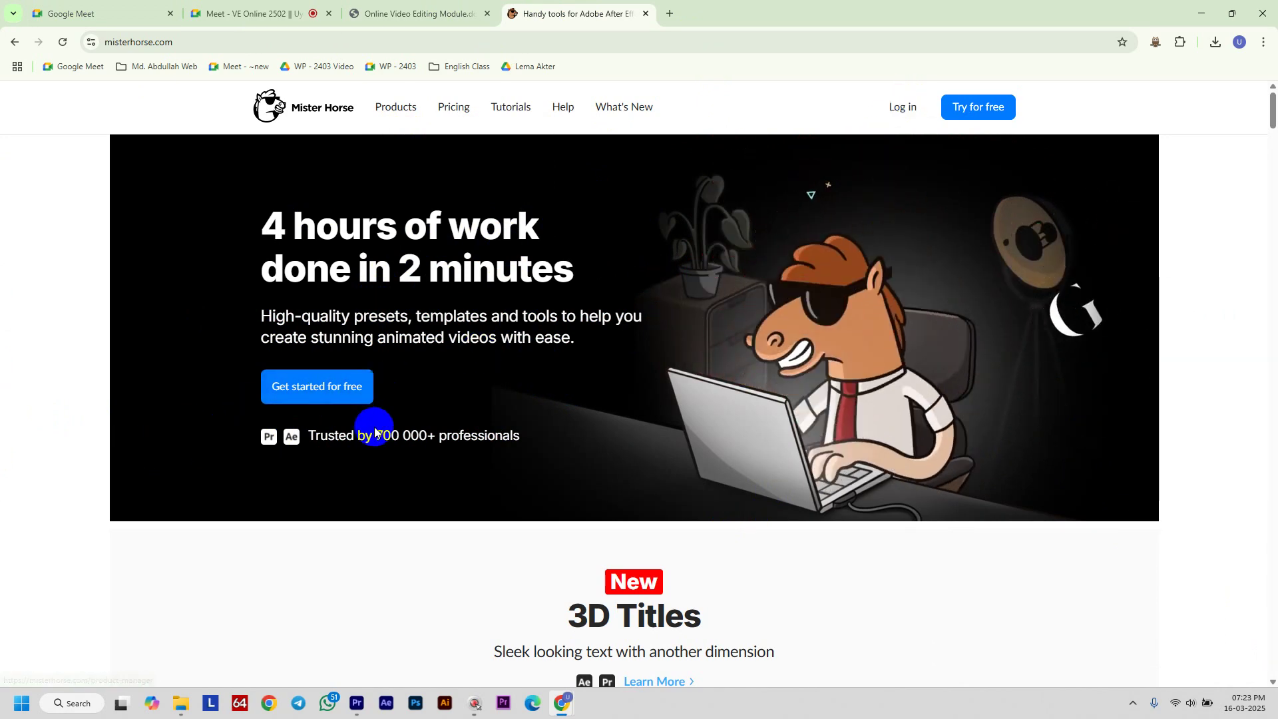
click(313, 392)
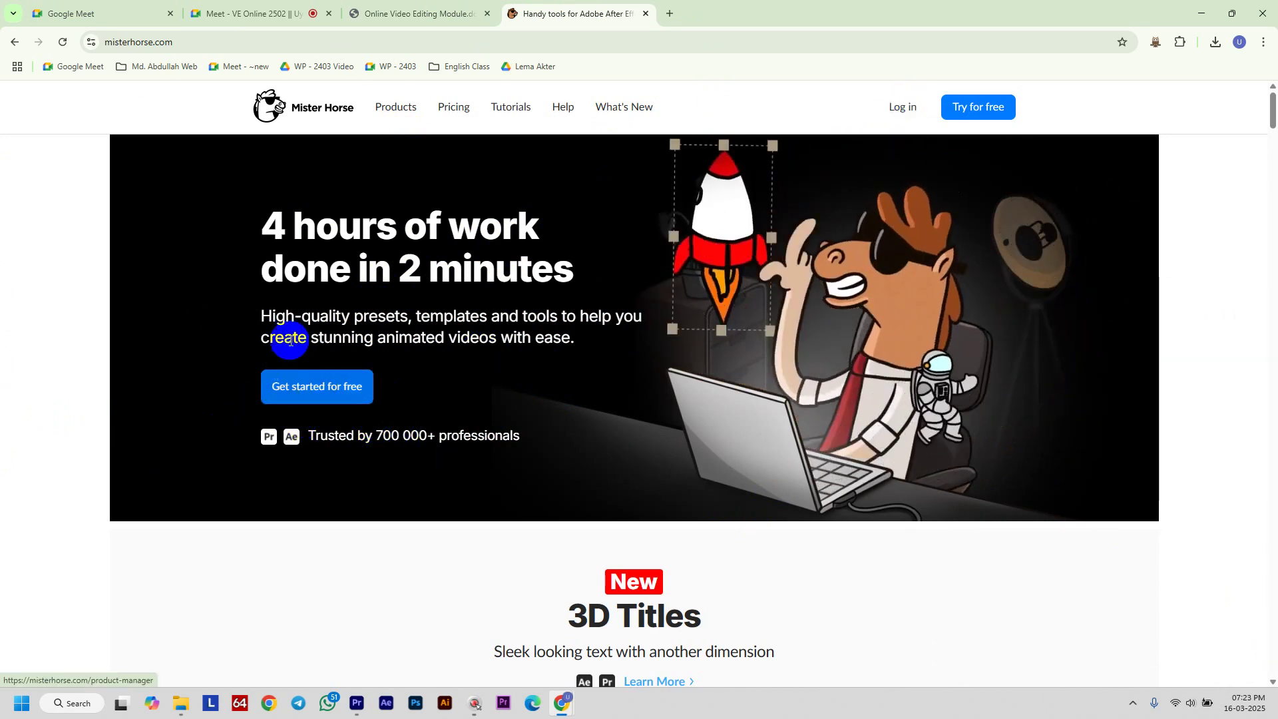
click(313, 395)
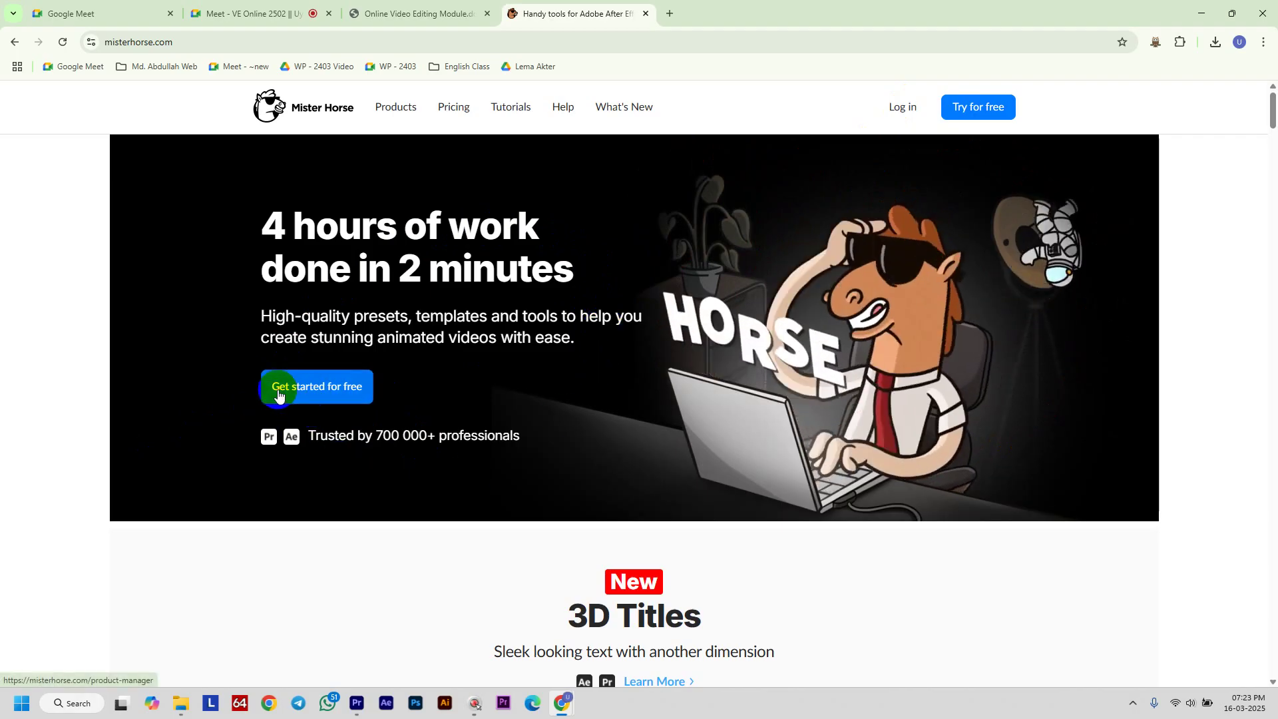
click(330, 395)
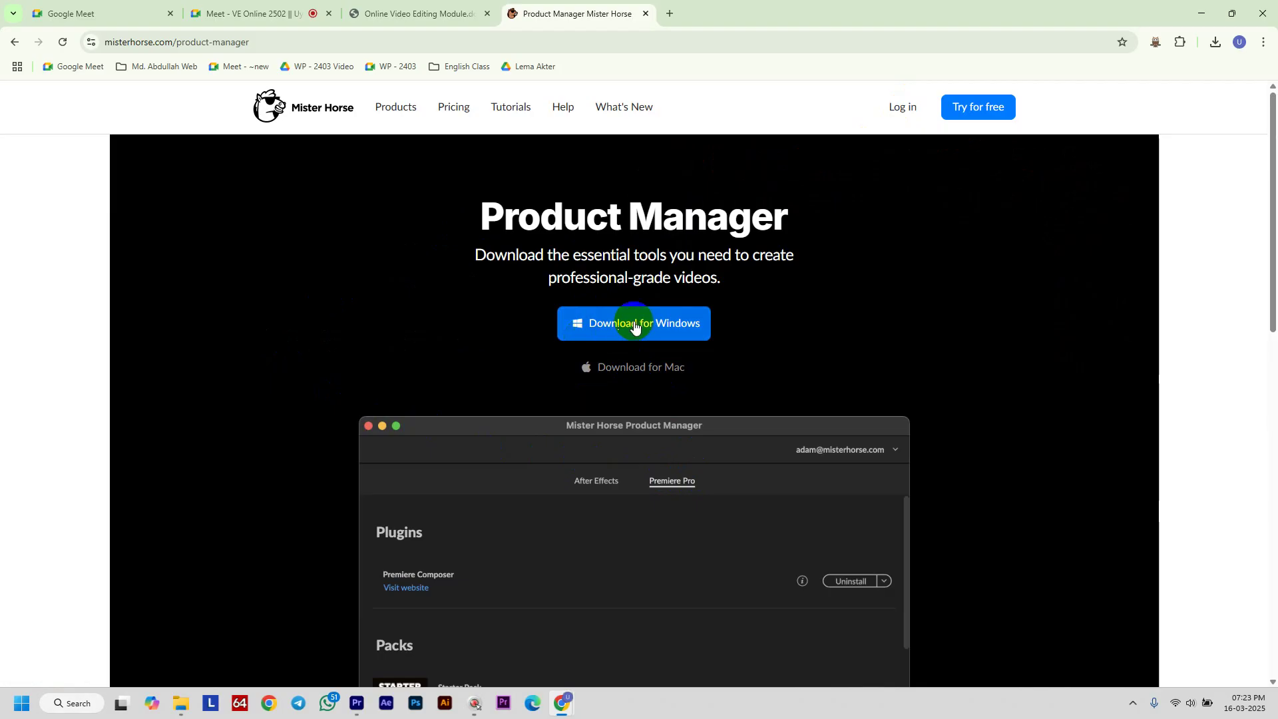
scroll(679, 373, down, 3)
scroll(692, 385, up, 3)
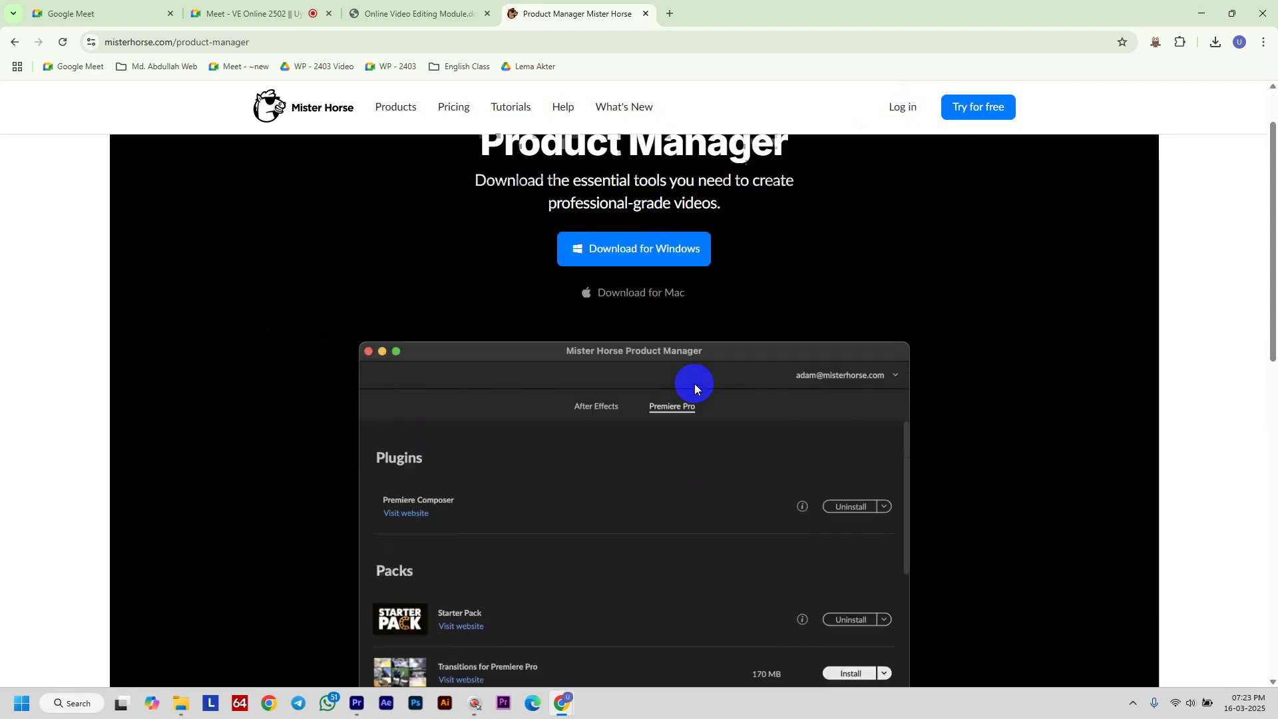
click(644, 331)
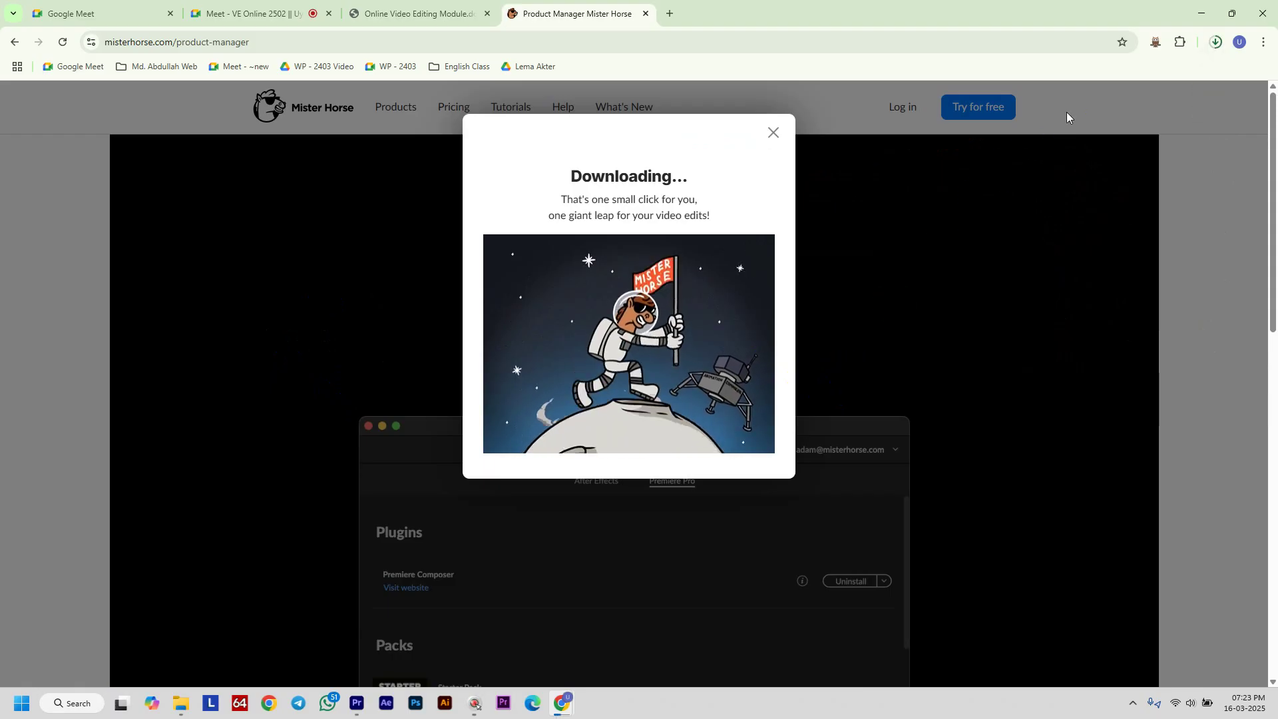
Run the downloaded MisterHorseProductManagerSetup_2.4.4.msi from the Downloads folder and start installing it in the default folder for Just me
click(1215, 42)
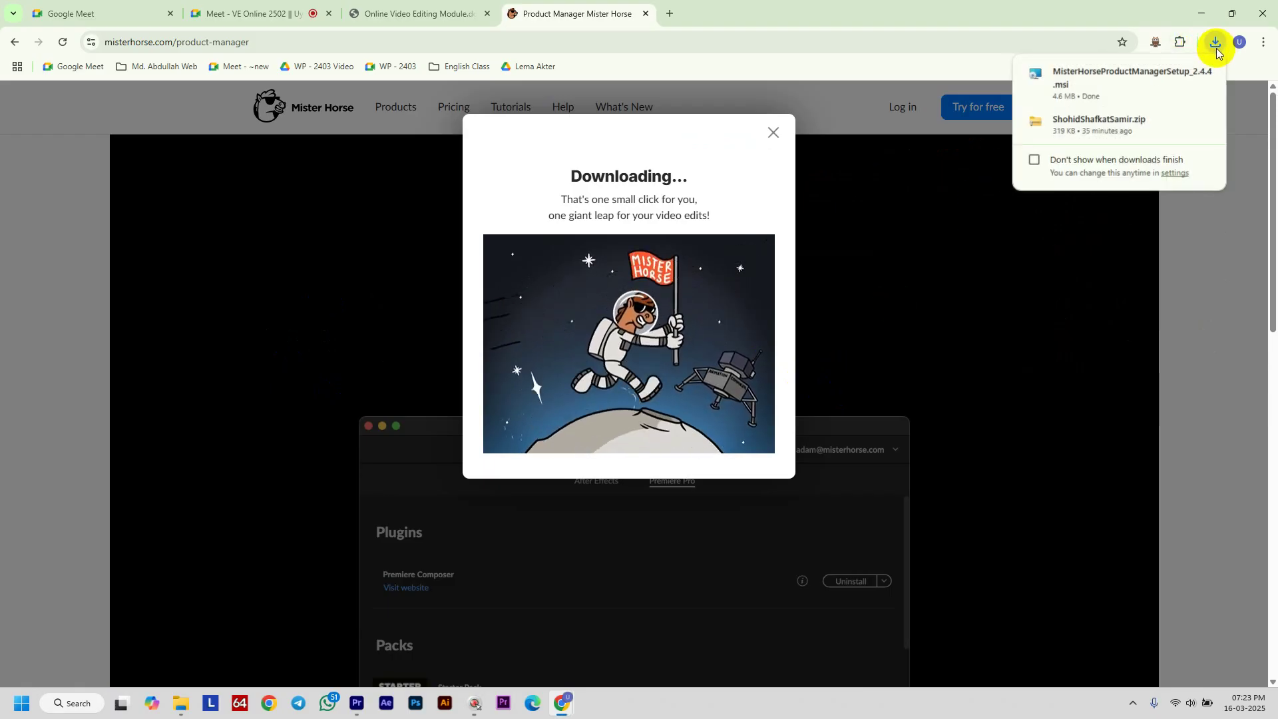
click(647, 193)
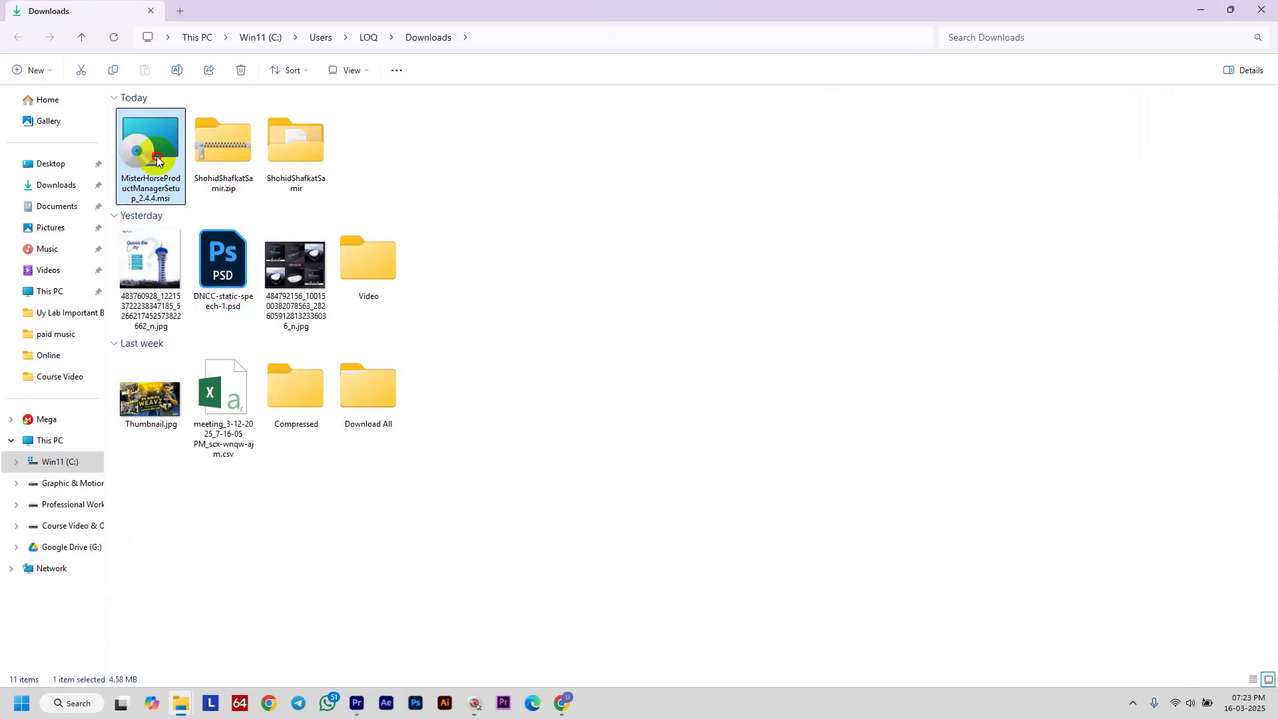
double_click(157, 156)
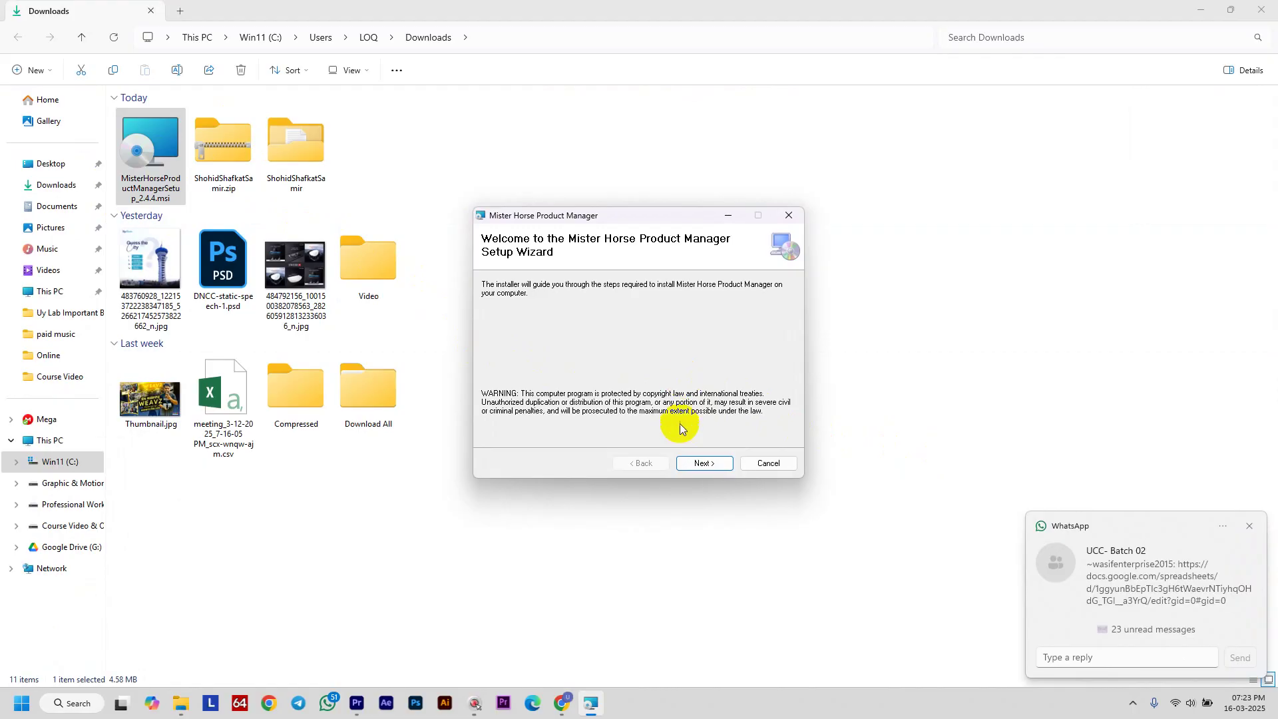
click(708, 465)
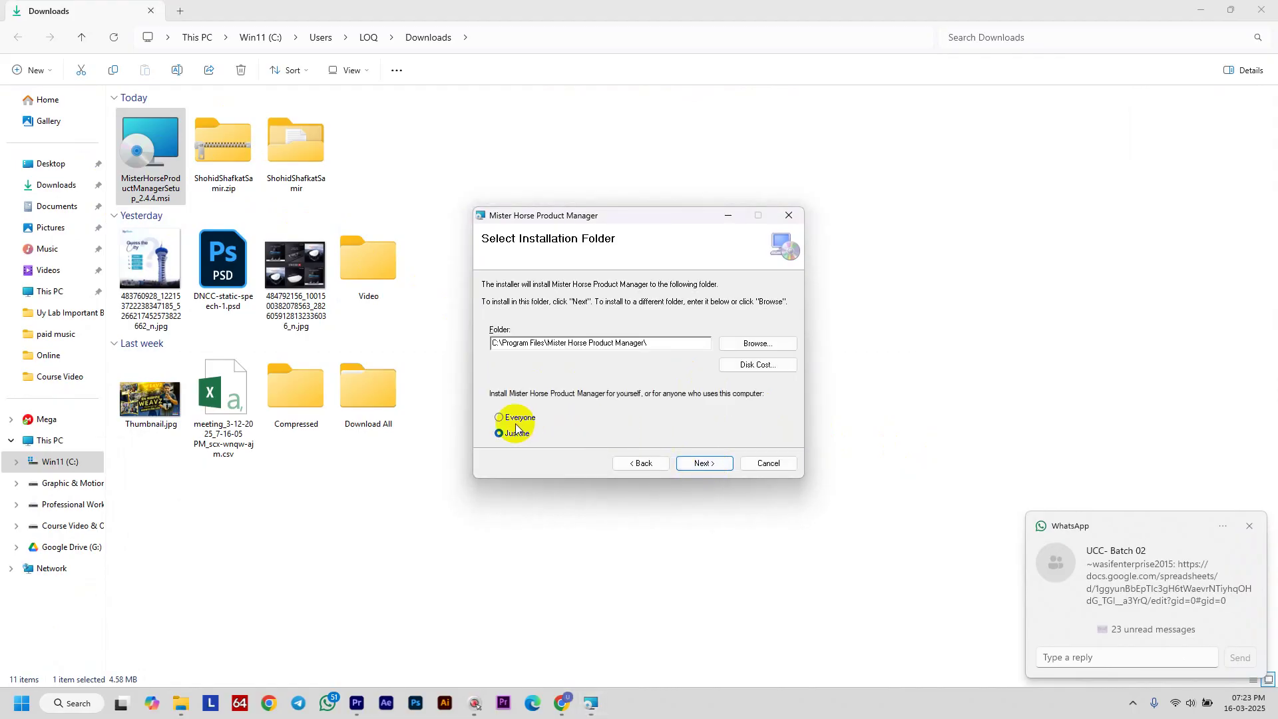
click(708, 465)
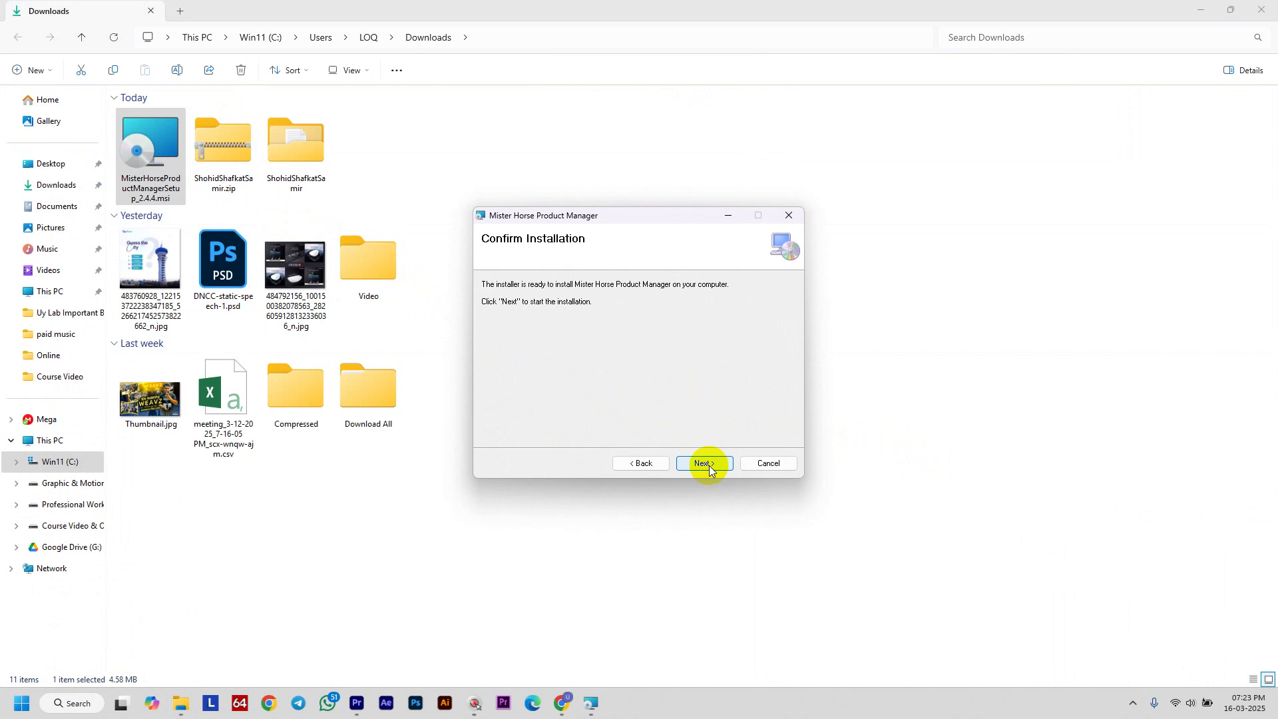
click(707, 464)
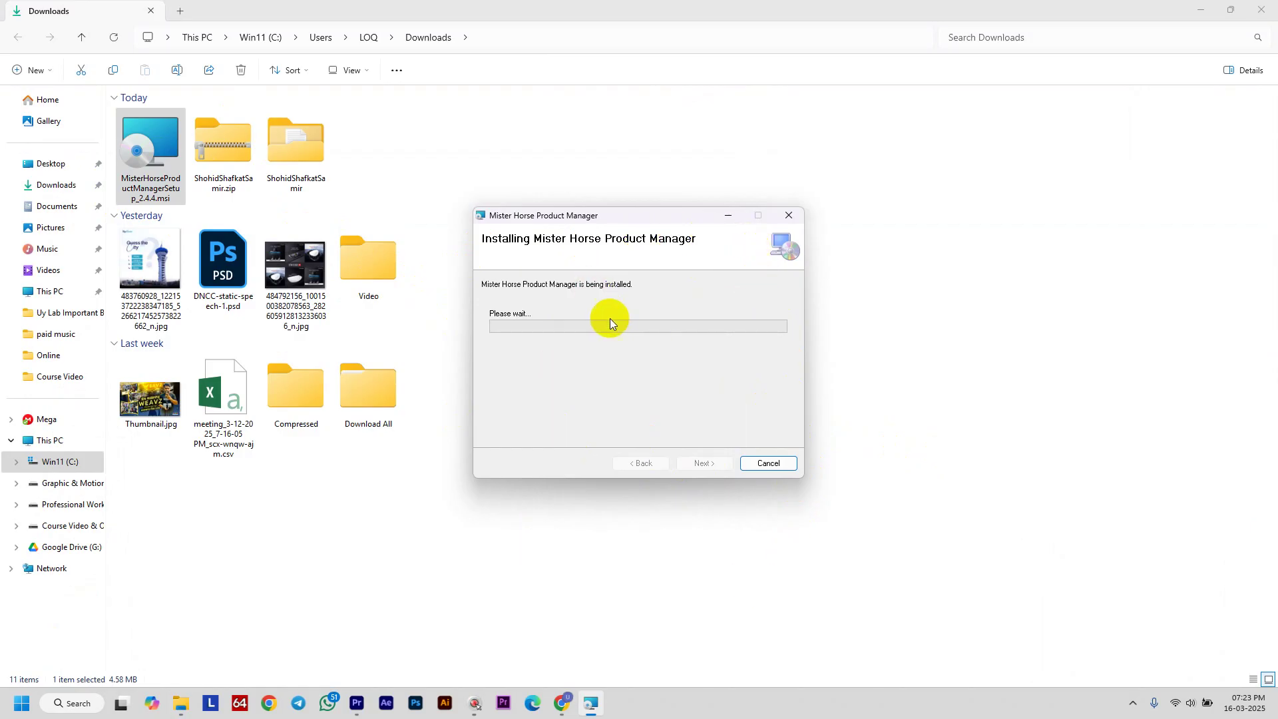
Try to exit the running Product Manager installation, and close the download message on the Mister Horse page in Chrome
click(788, 216)
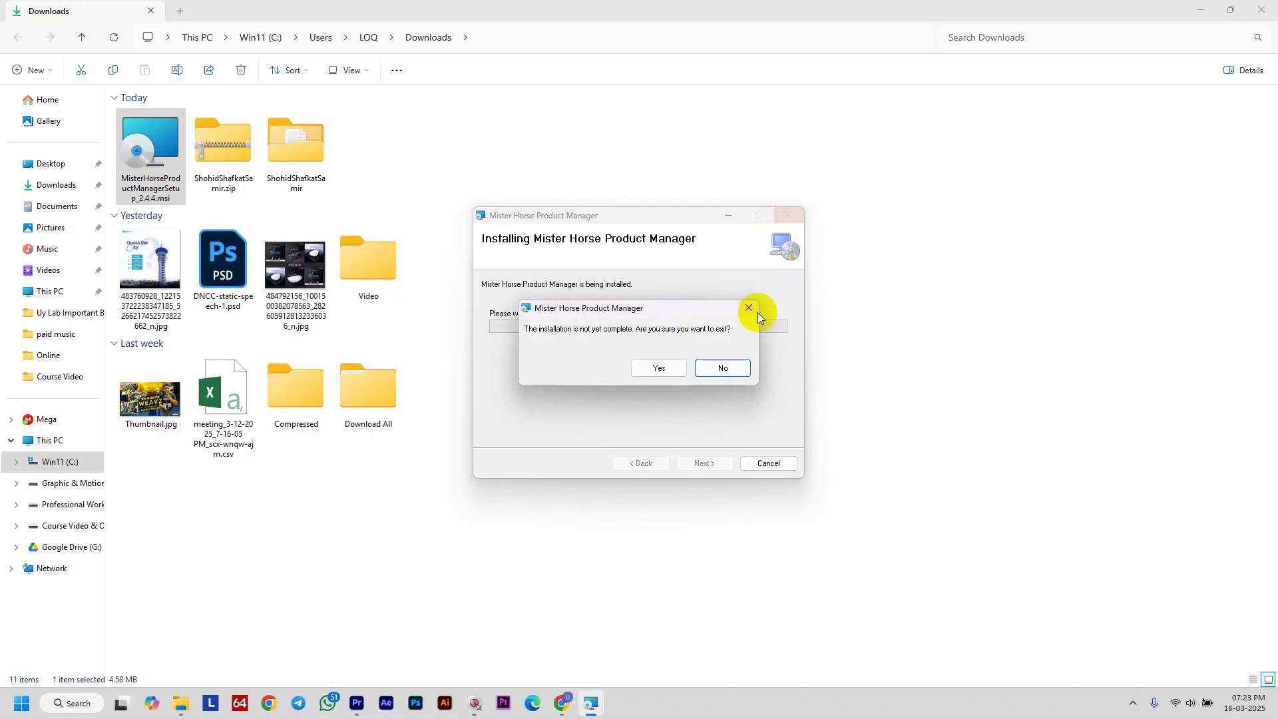
click(669, 374)
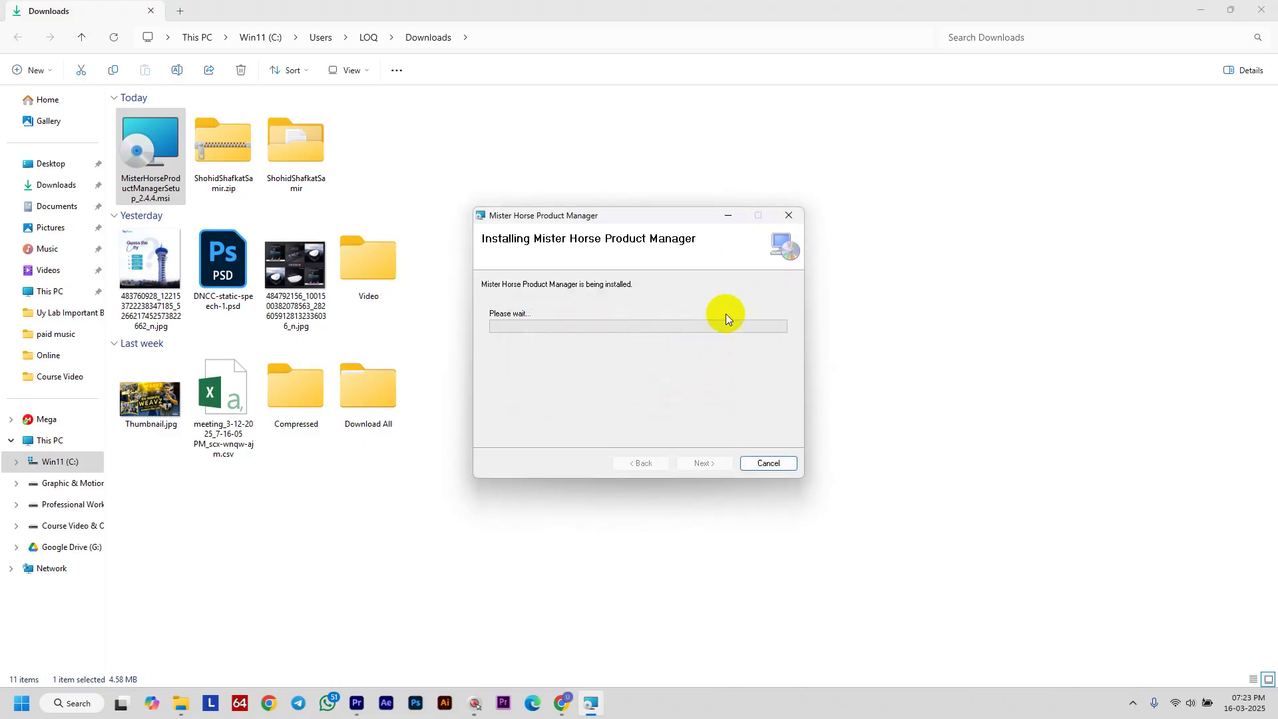
mouse_move(566, 703)
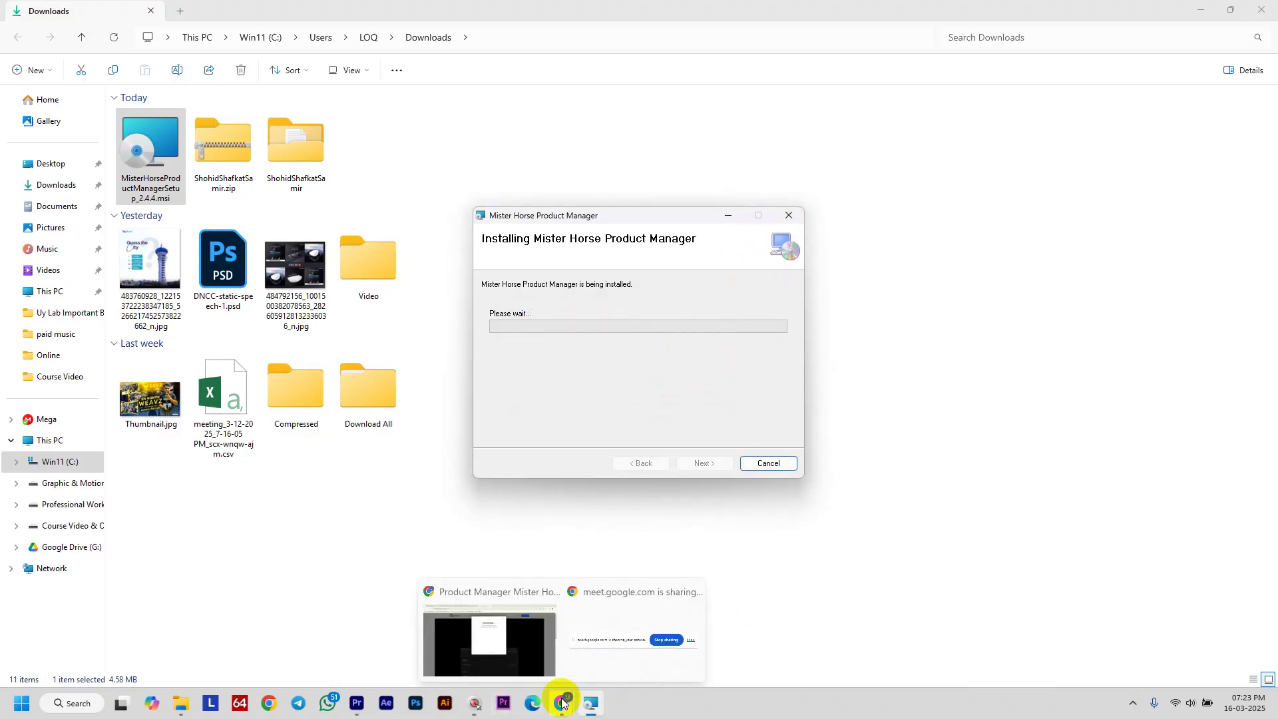
click(529, 666)
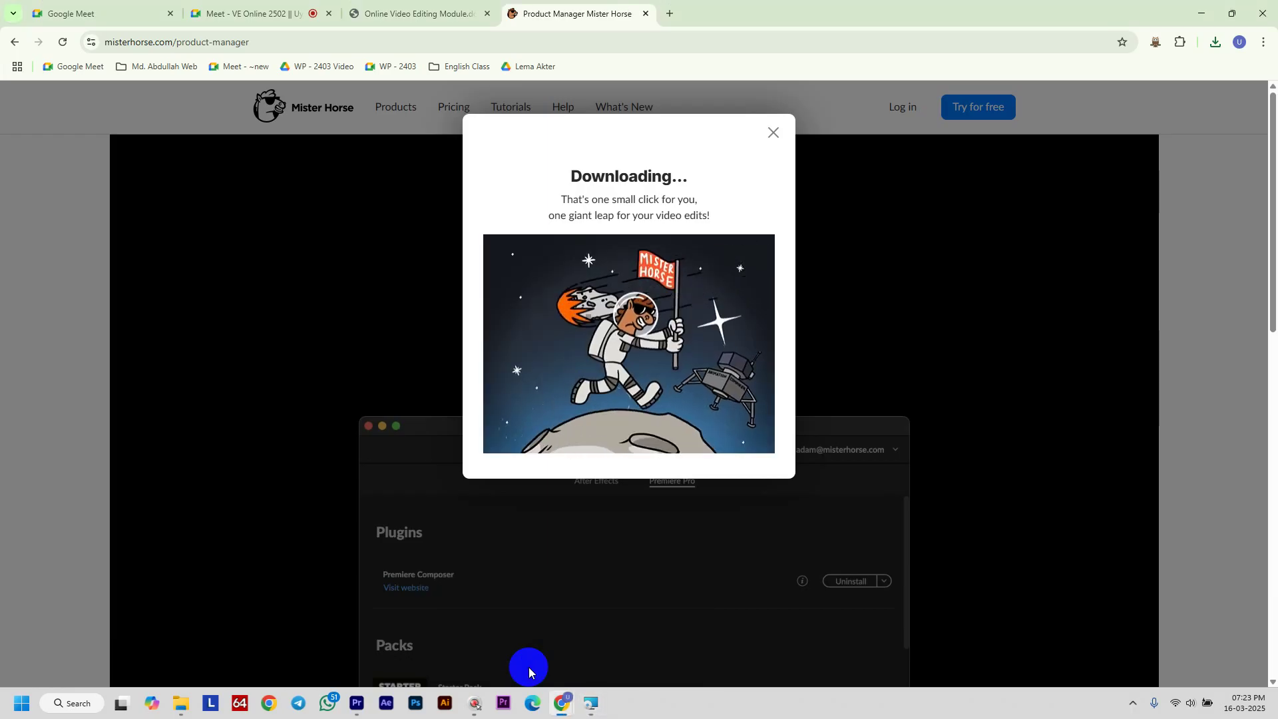
click(790, 131)
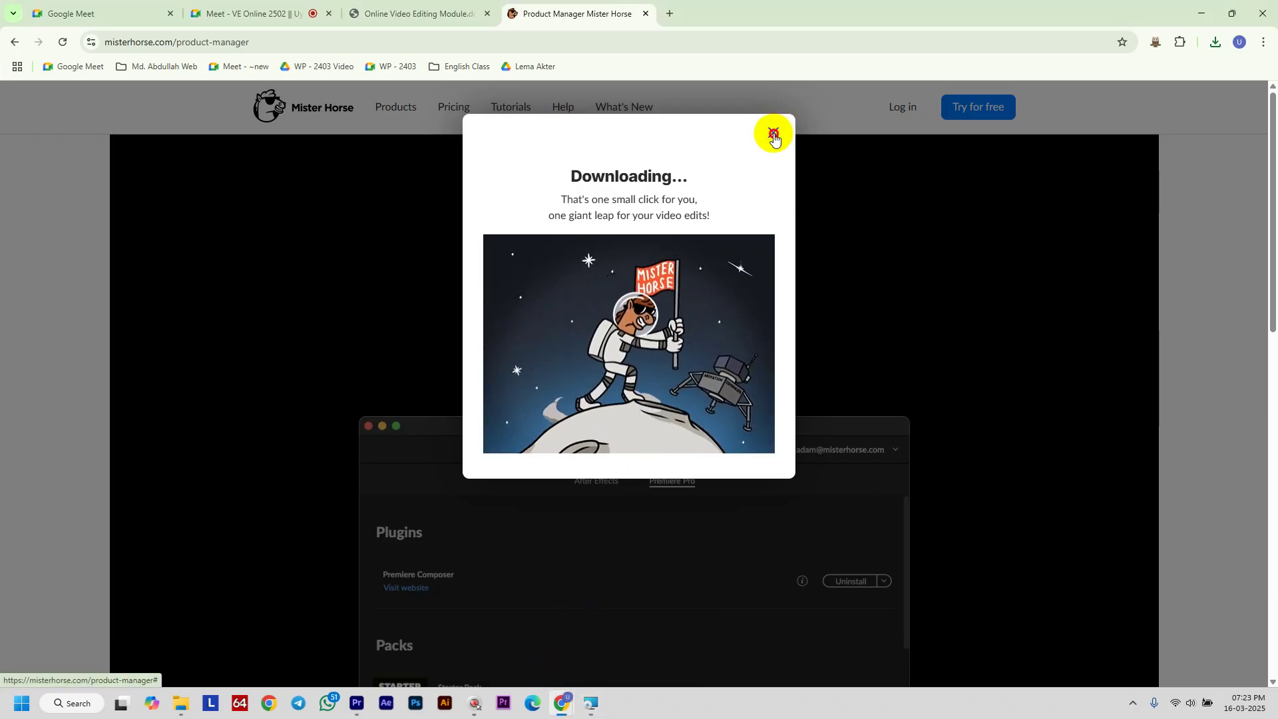
Sign in to the Mister Horse website with the listed Google account and open the account page
scroll(782, 552, down, 1)
scroll(782, 549, down, 7)
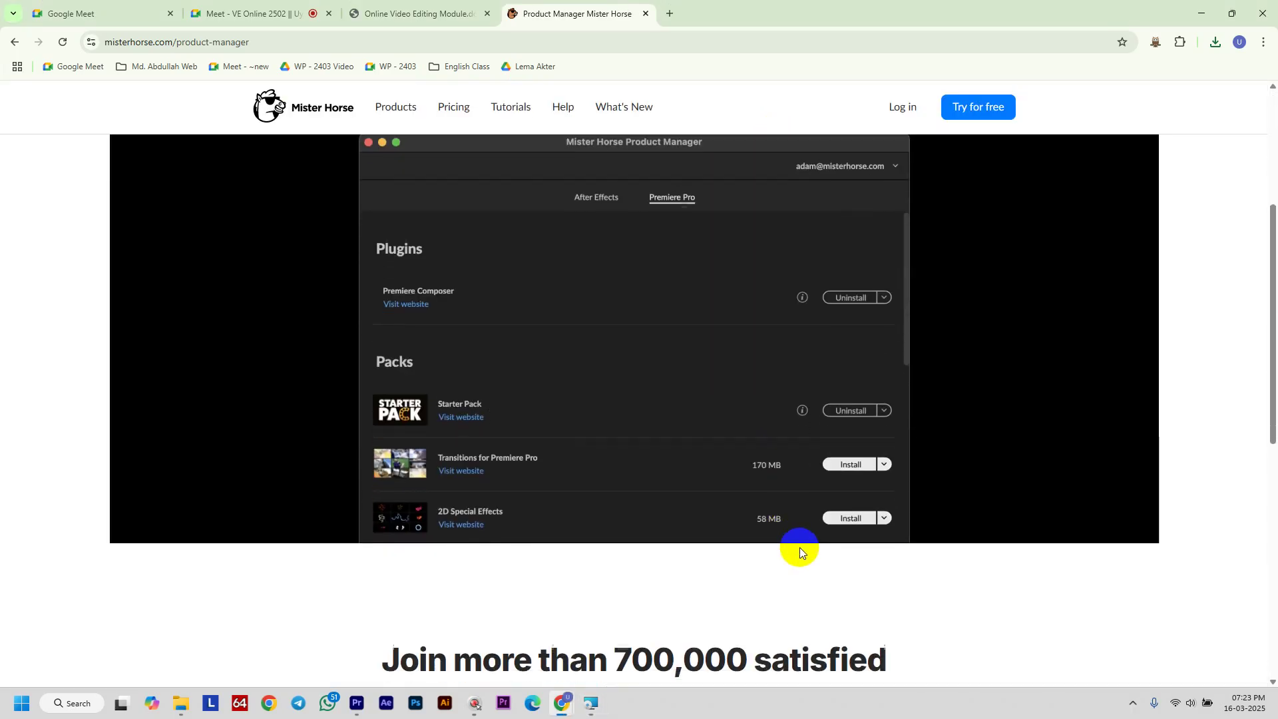
scroll(880, 561, up, 5)
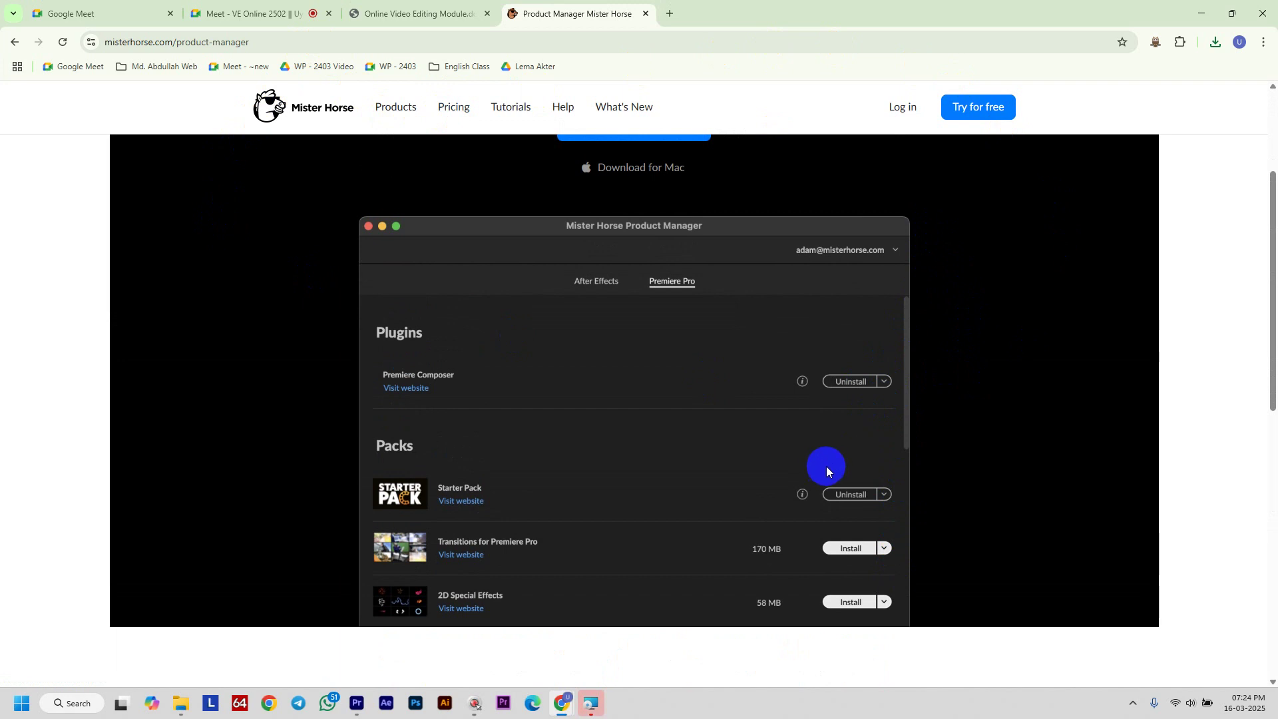
scroll(834, 350, down, 1)
scroll(895, 363, up, 2)
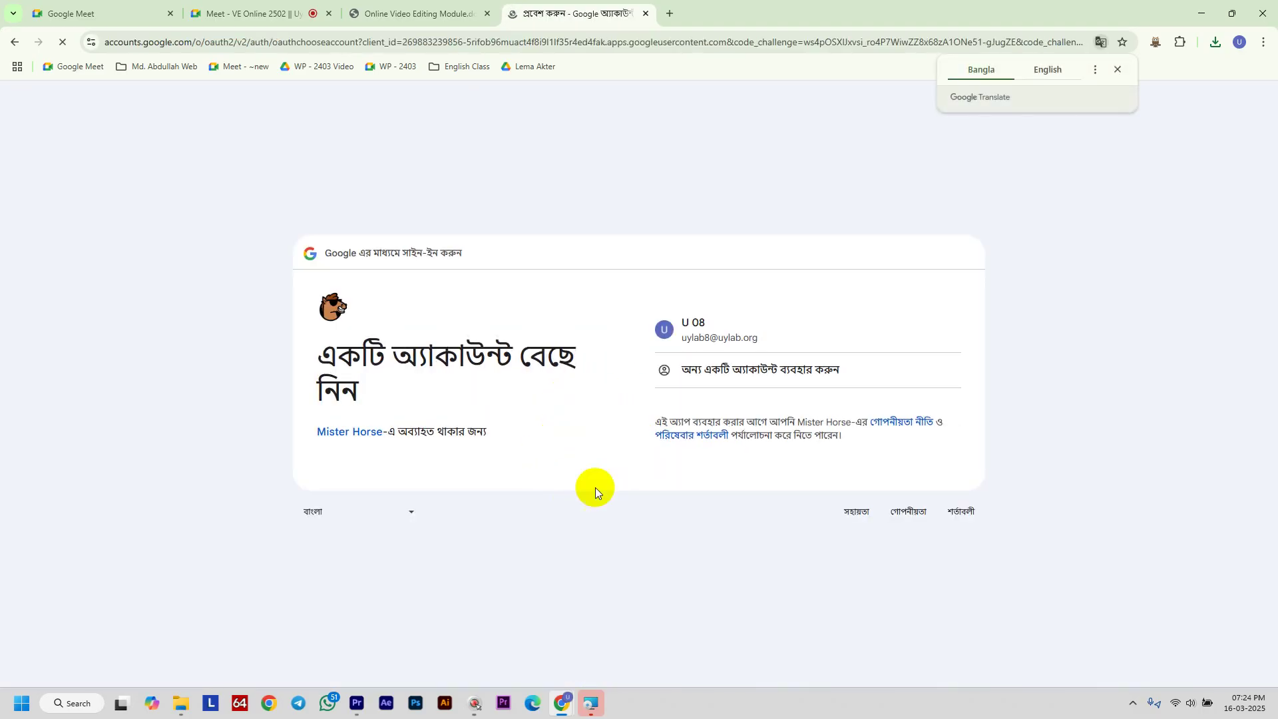
click(764, 338)
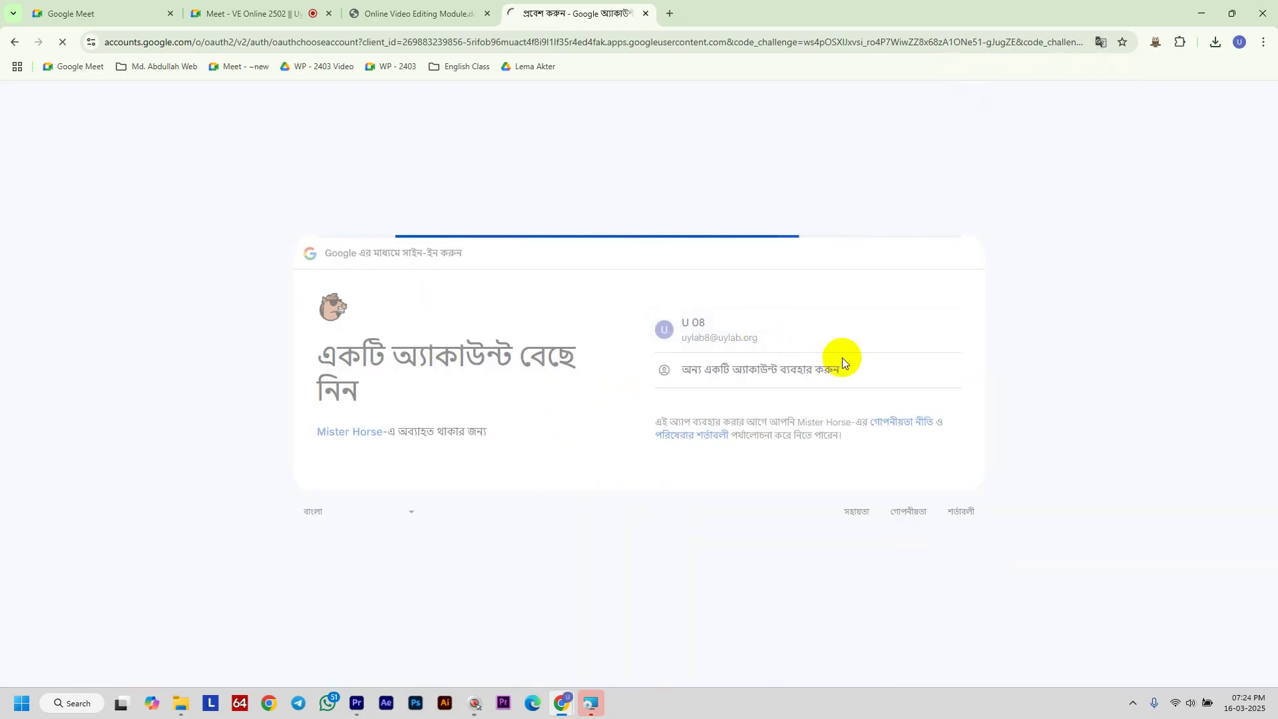
click(874, 449)
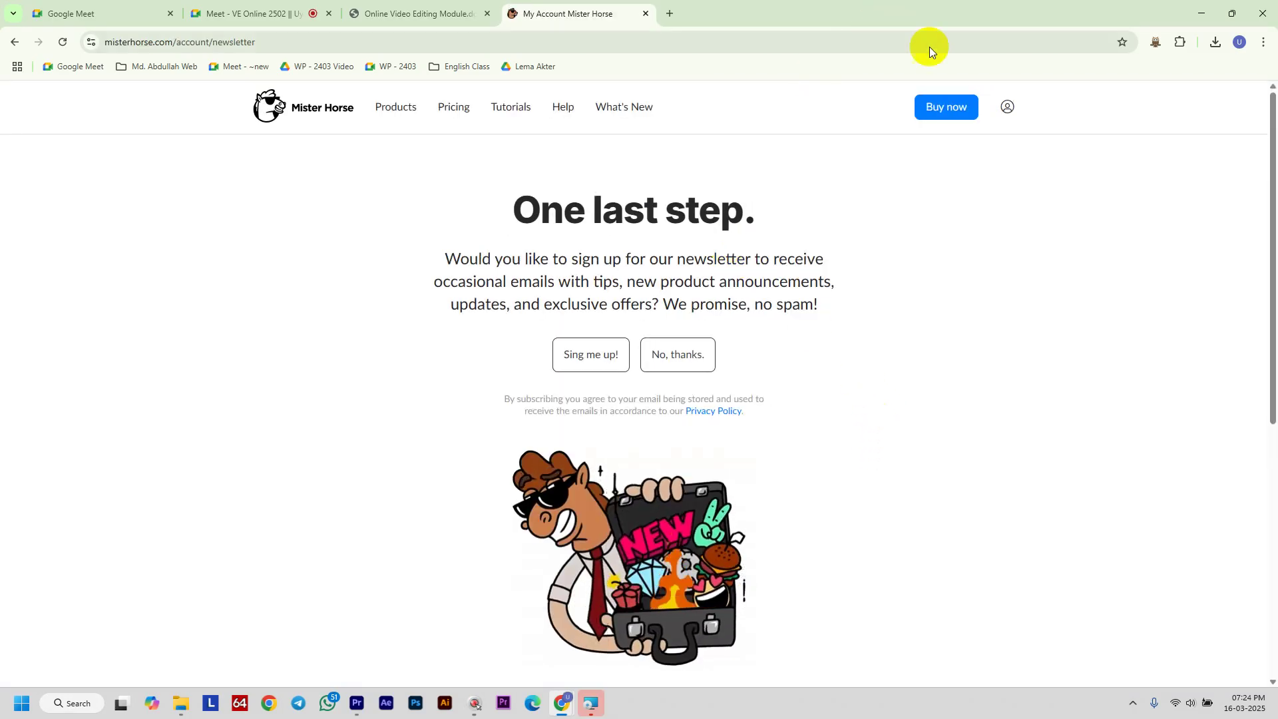
click(1012, 110)
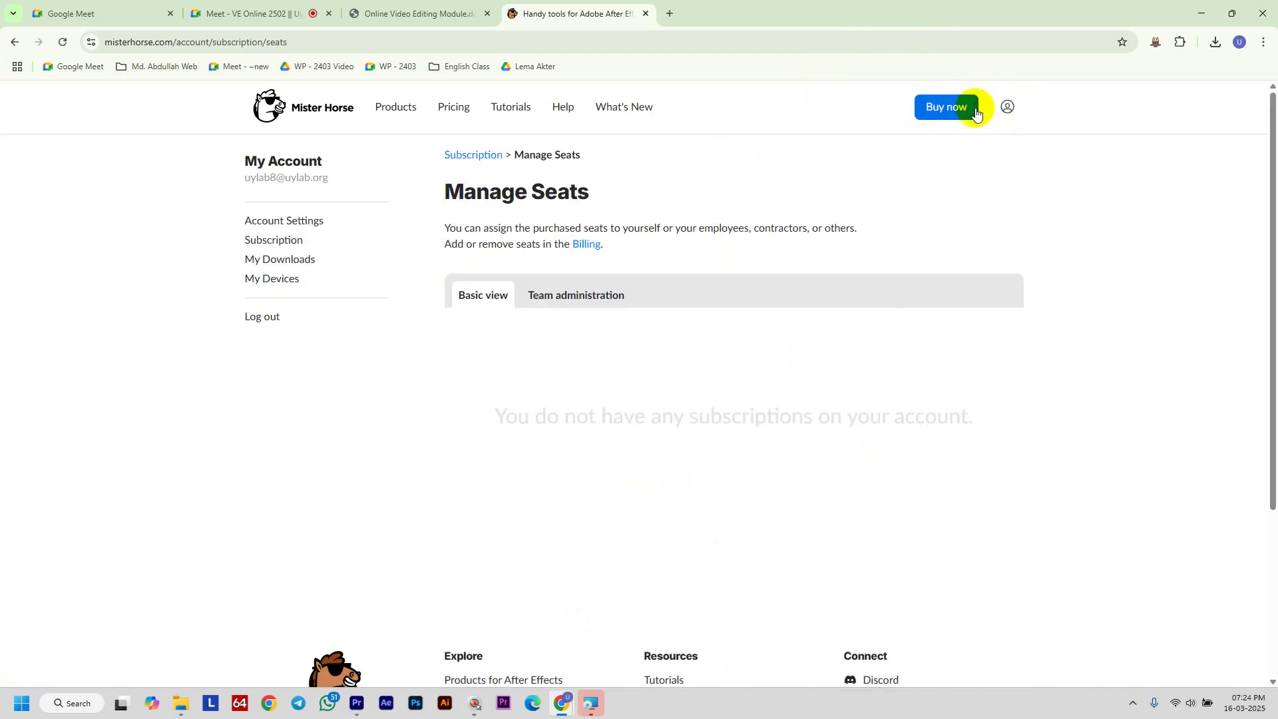
mouse_move(1010, 108)
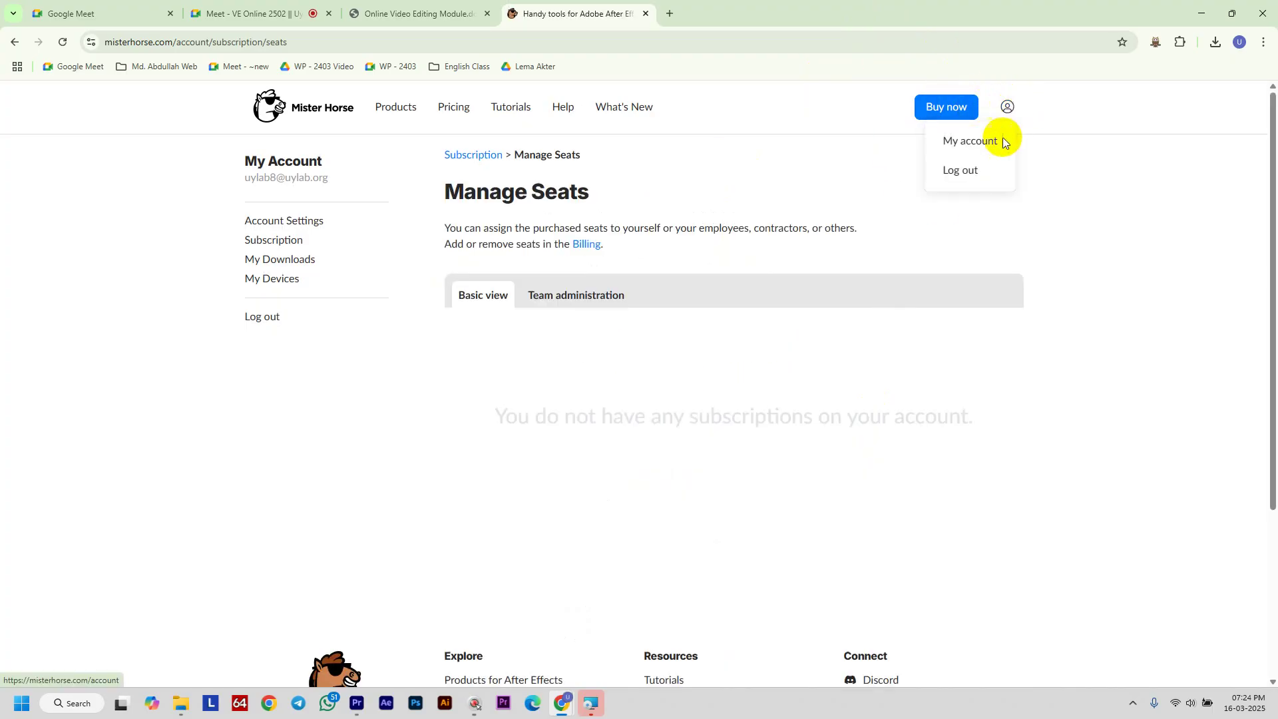
Bring up the Product Manager installer and close it, and open the Windows search
click(597, 712)
click(707, 465)
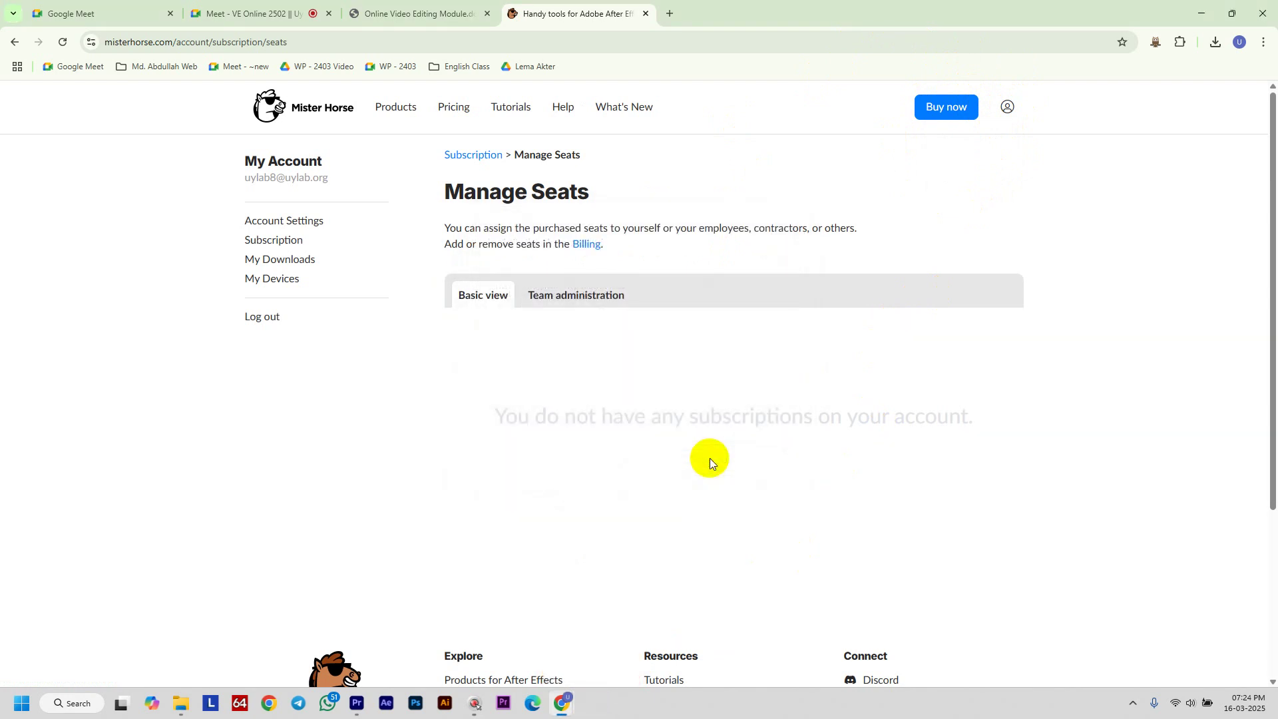
click(93, 708)
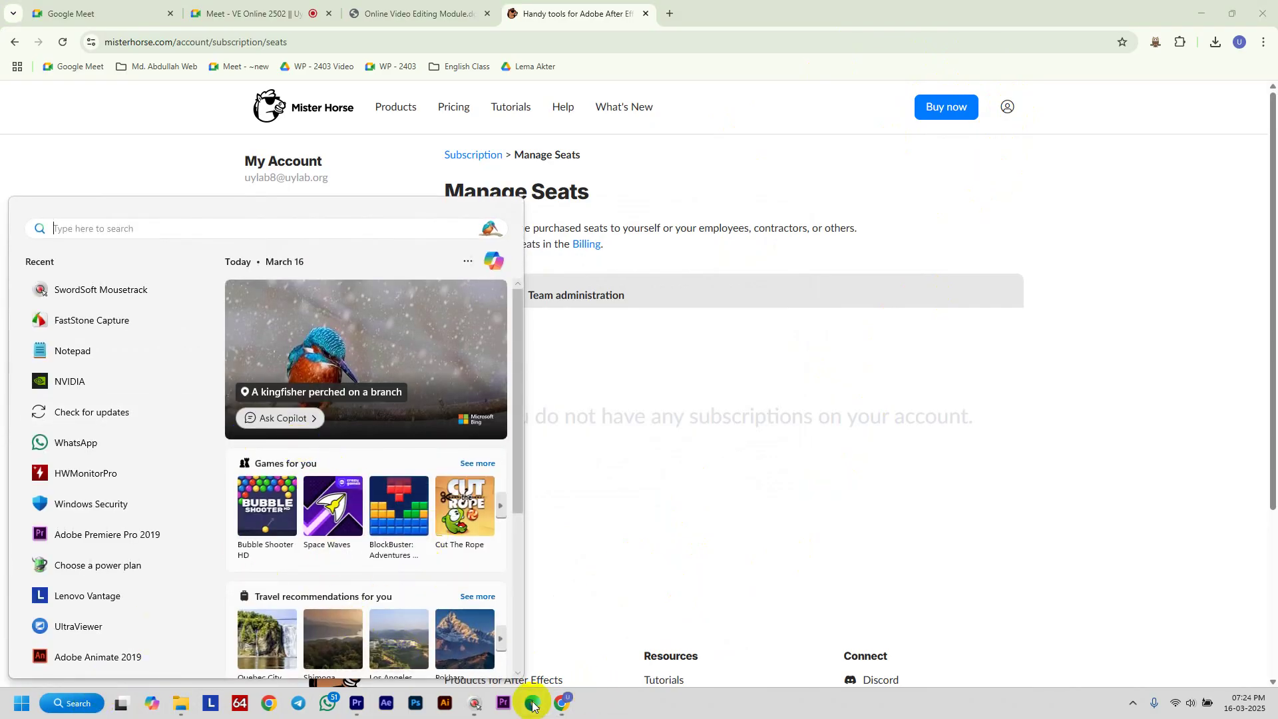
mouse_move(484, 706)
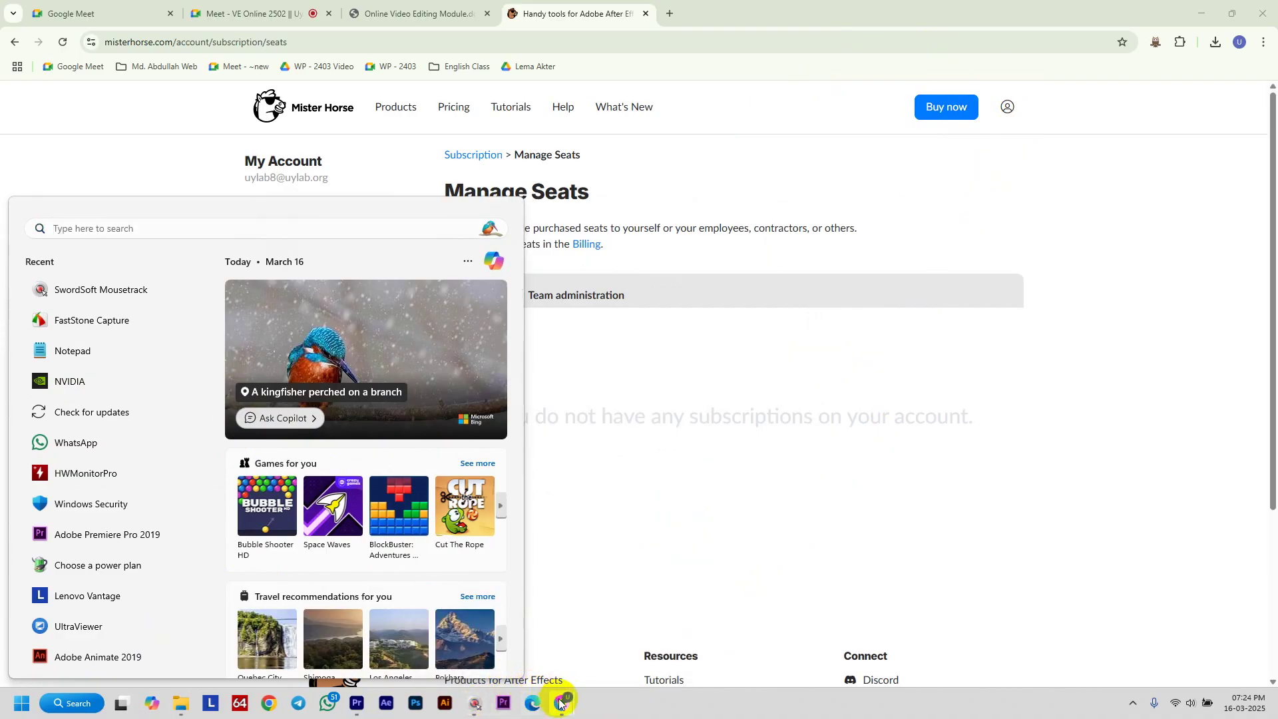
mouse_move(560, 705)
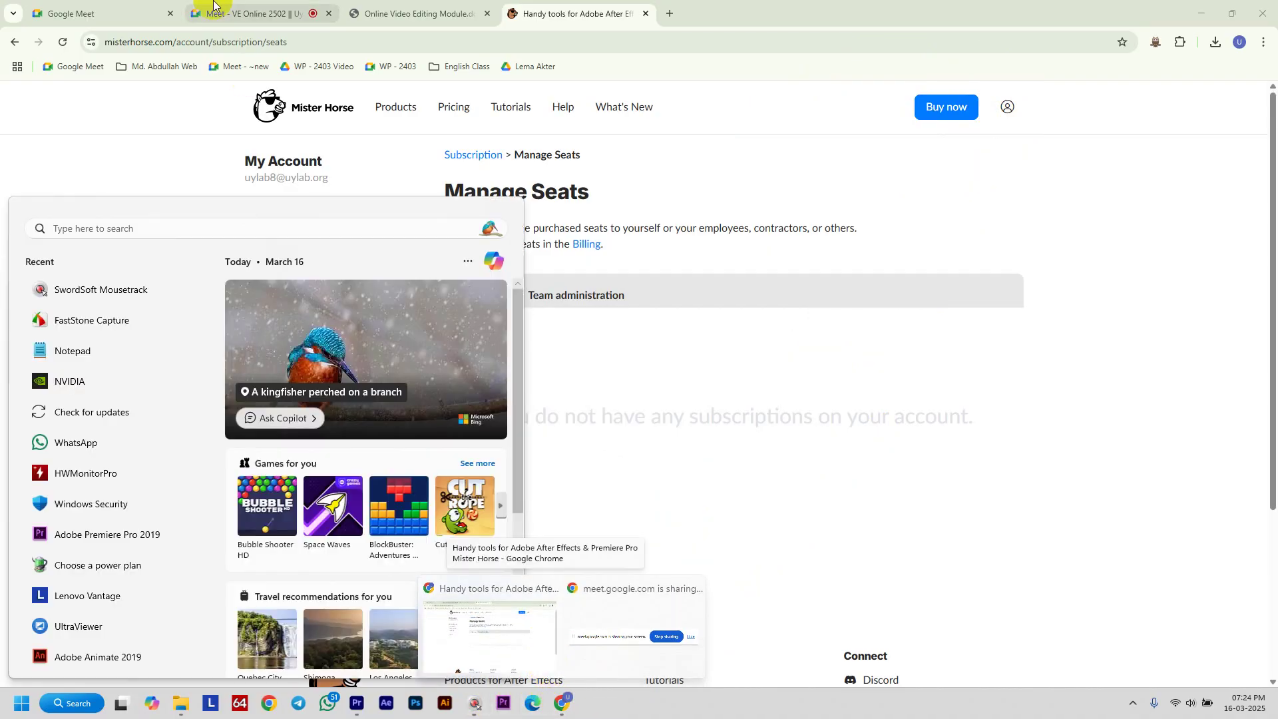
Switch through the Meet call to Premiere Pro and search Windows for "mr ho", closing the search after checking it
click(220, 12)
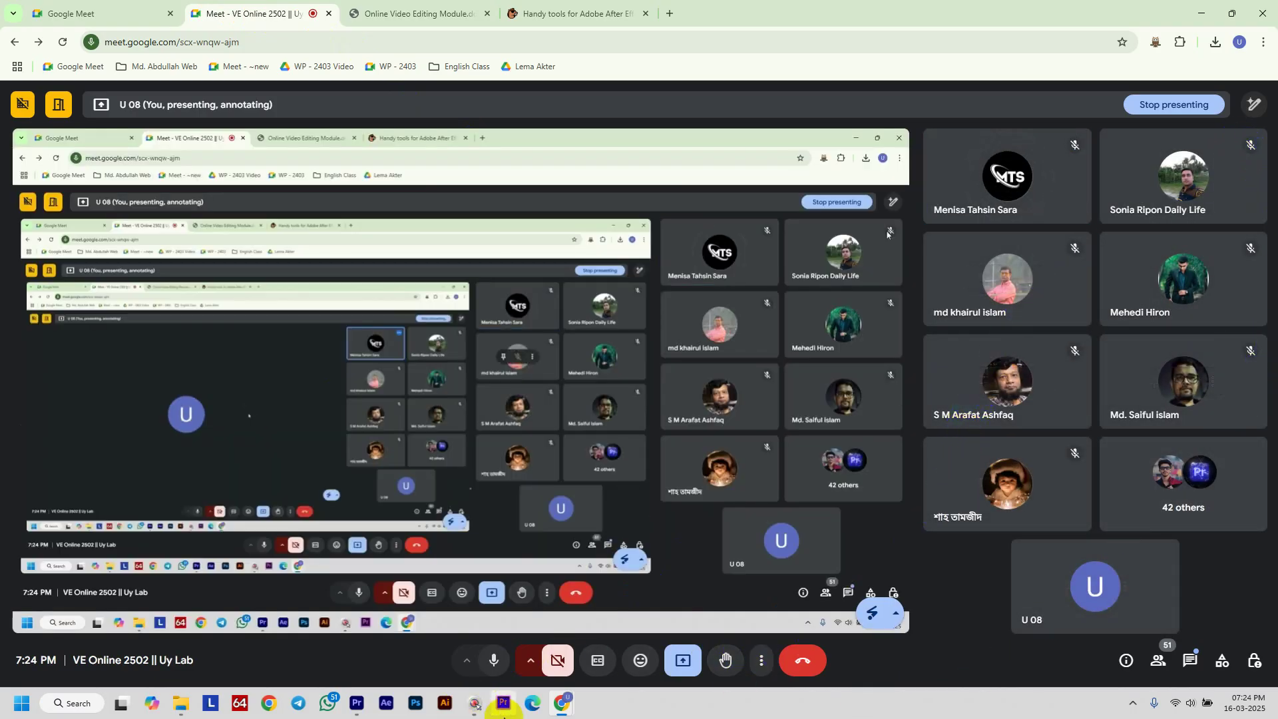
click(358, 704)
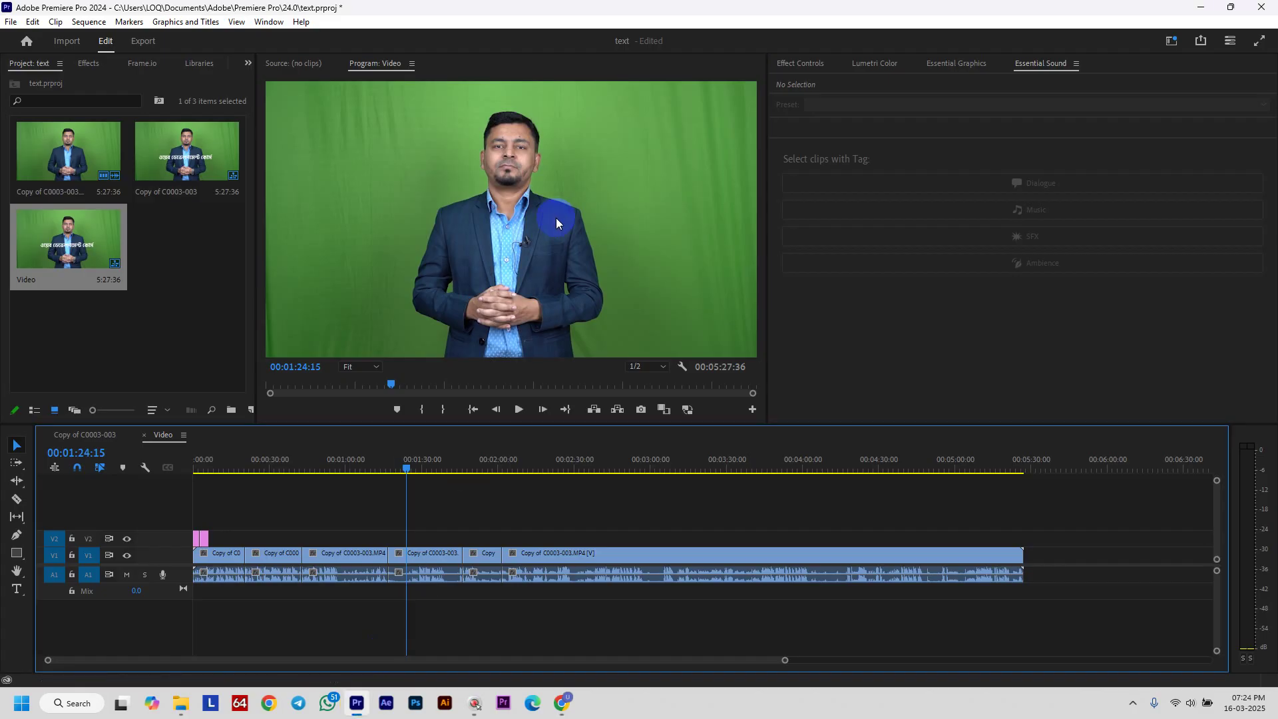
click(76, 710)
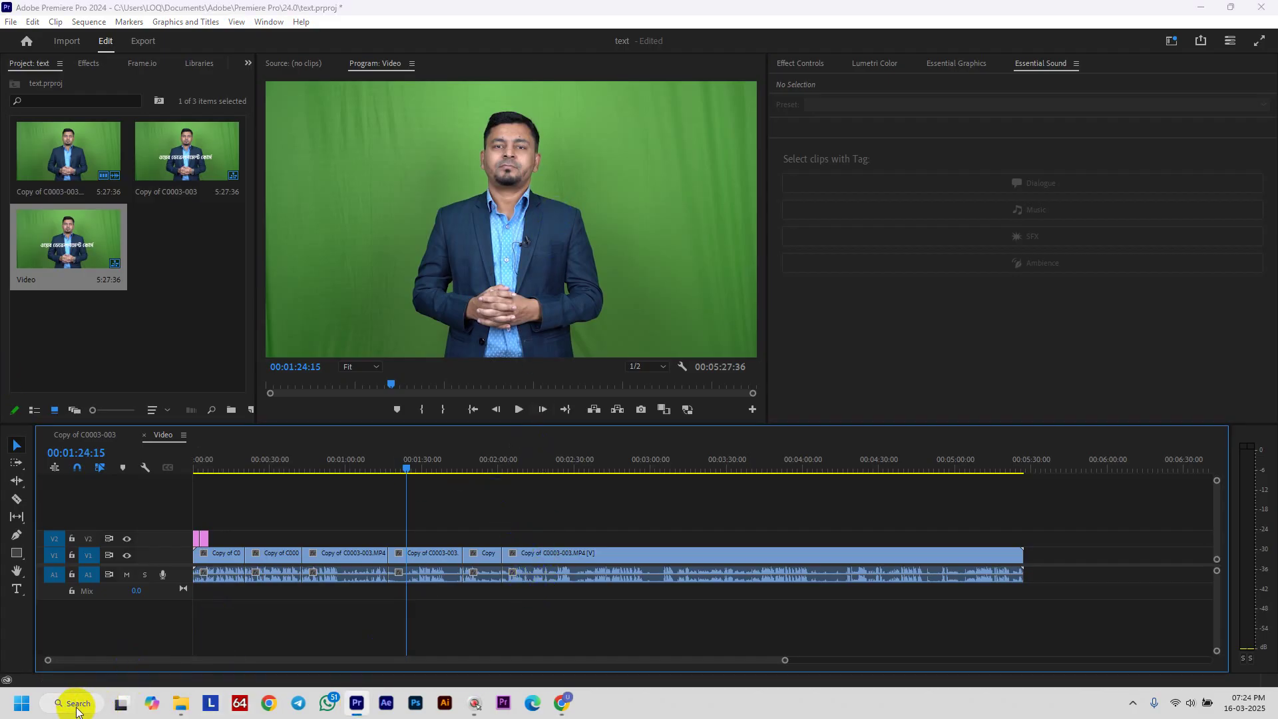
text(mr)
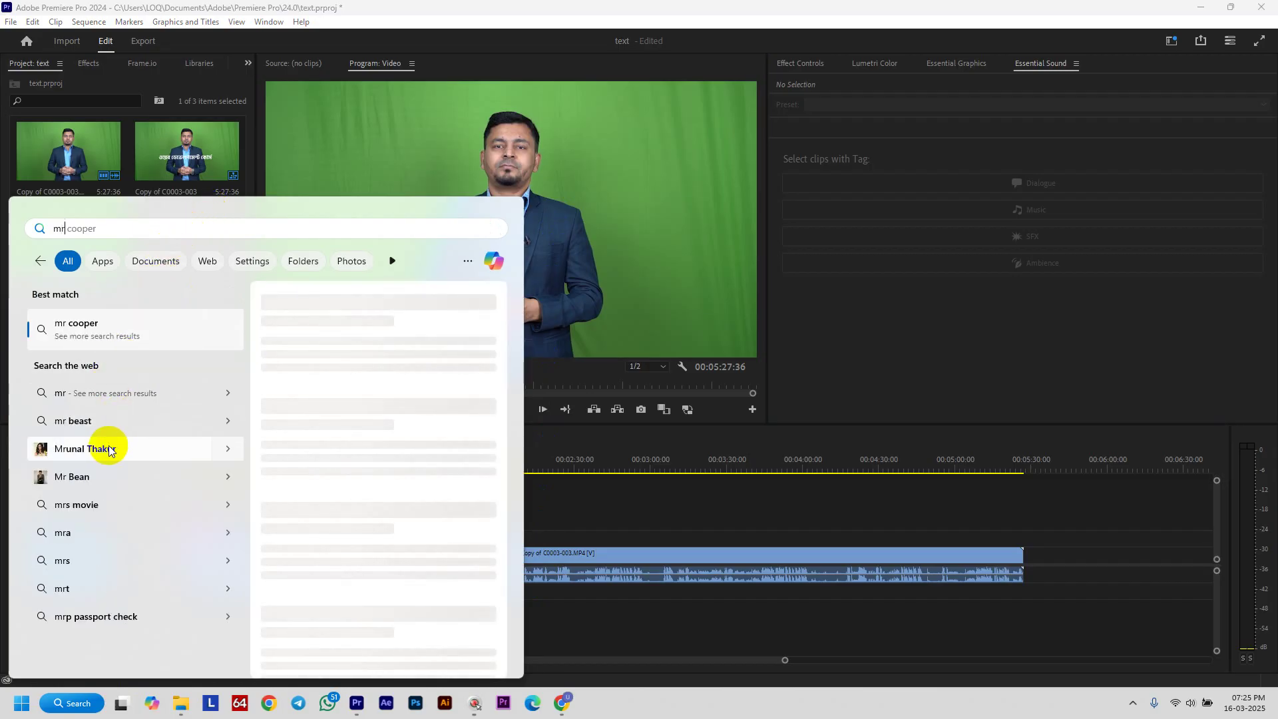
text( ho)
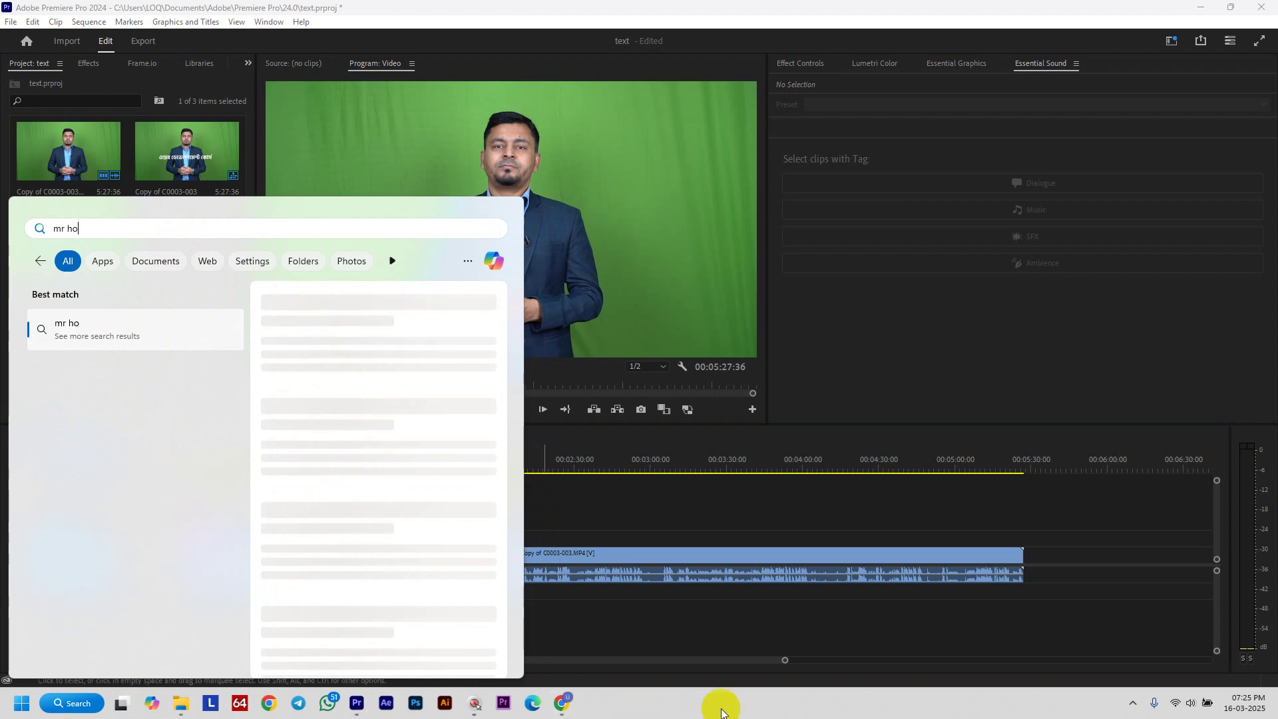
click(619, 712)
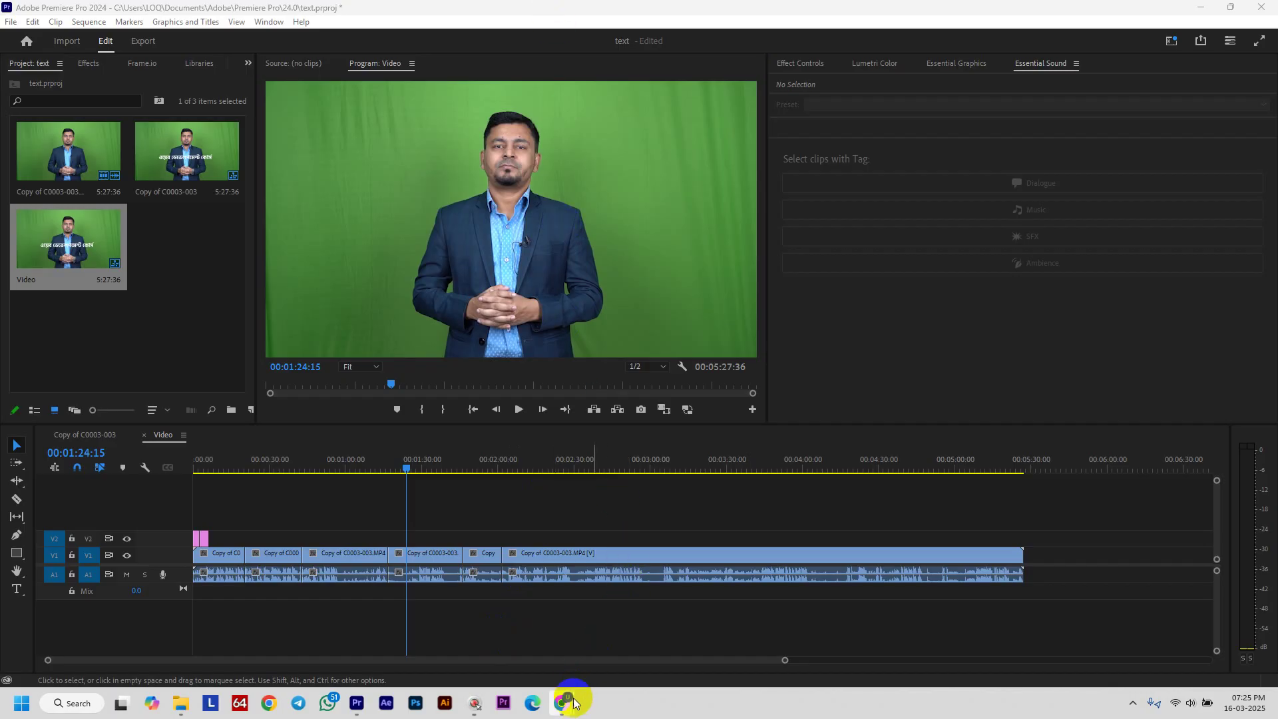
Switch back to Chrome and open the Mister Horse website tab
mouse_move(574, 703)
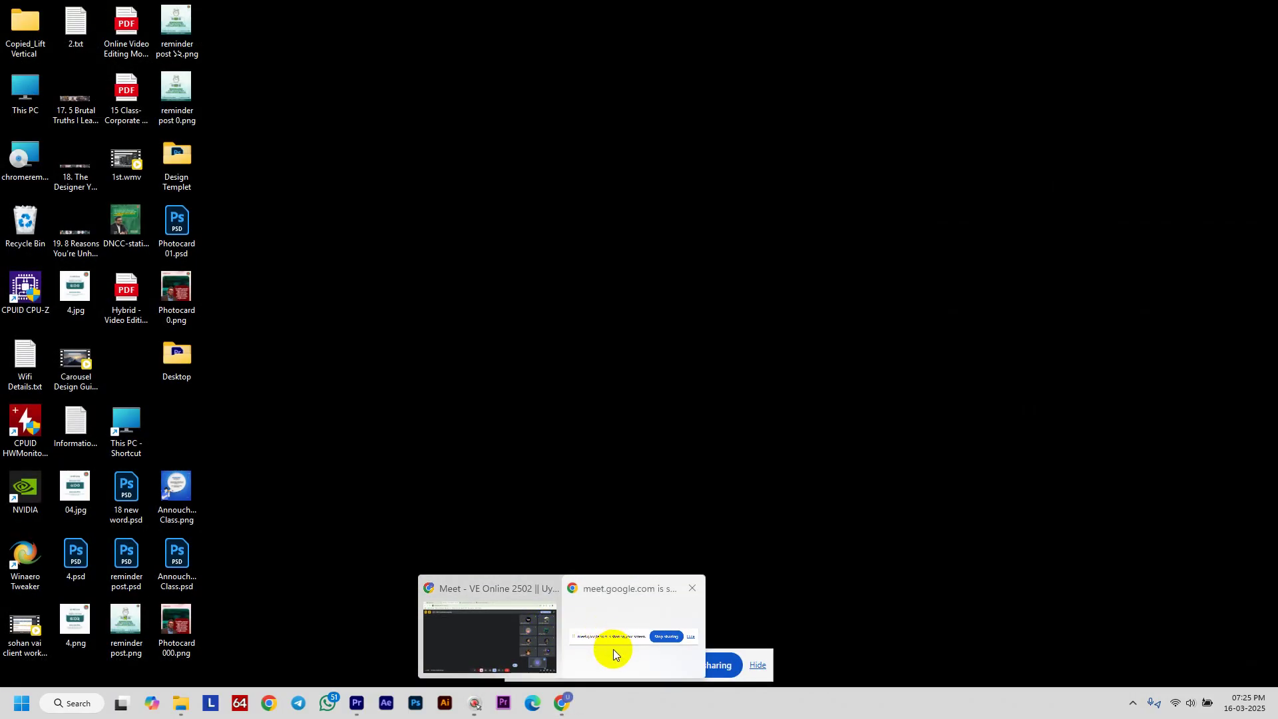
click(578, 650)
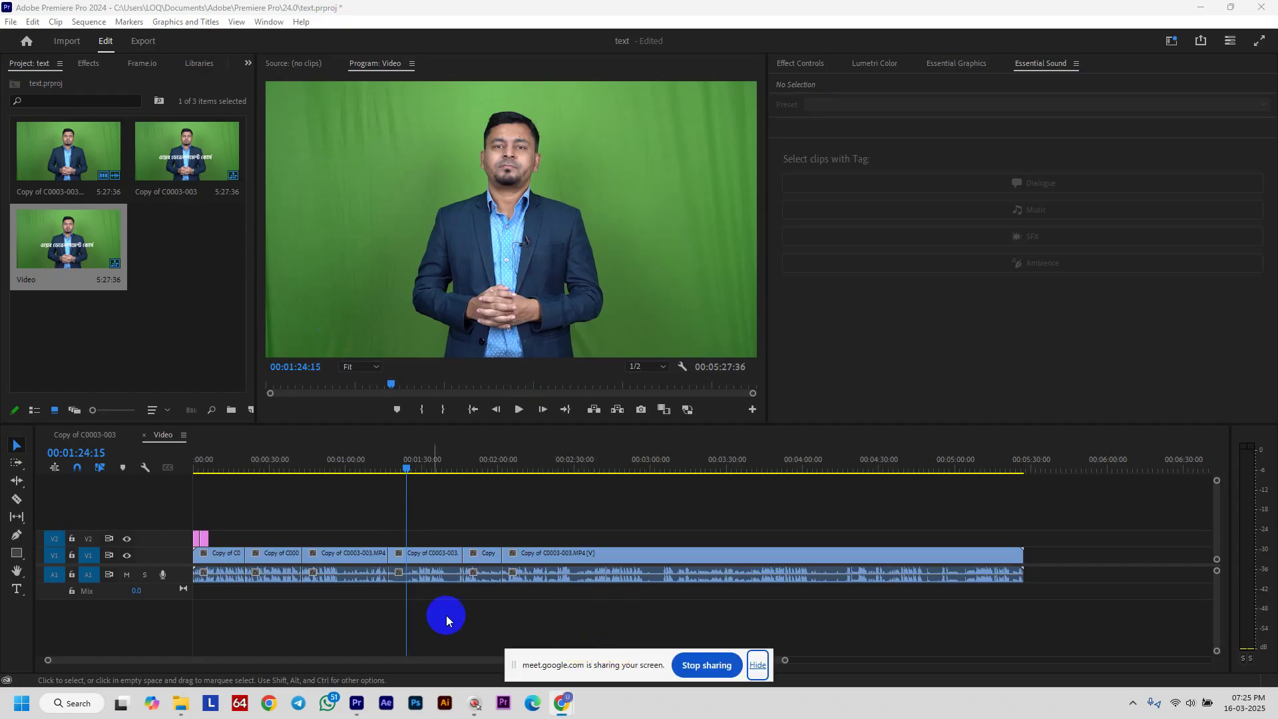
click(561, 703)
click(469, 655)
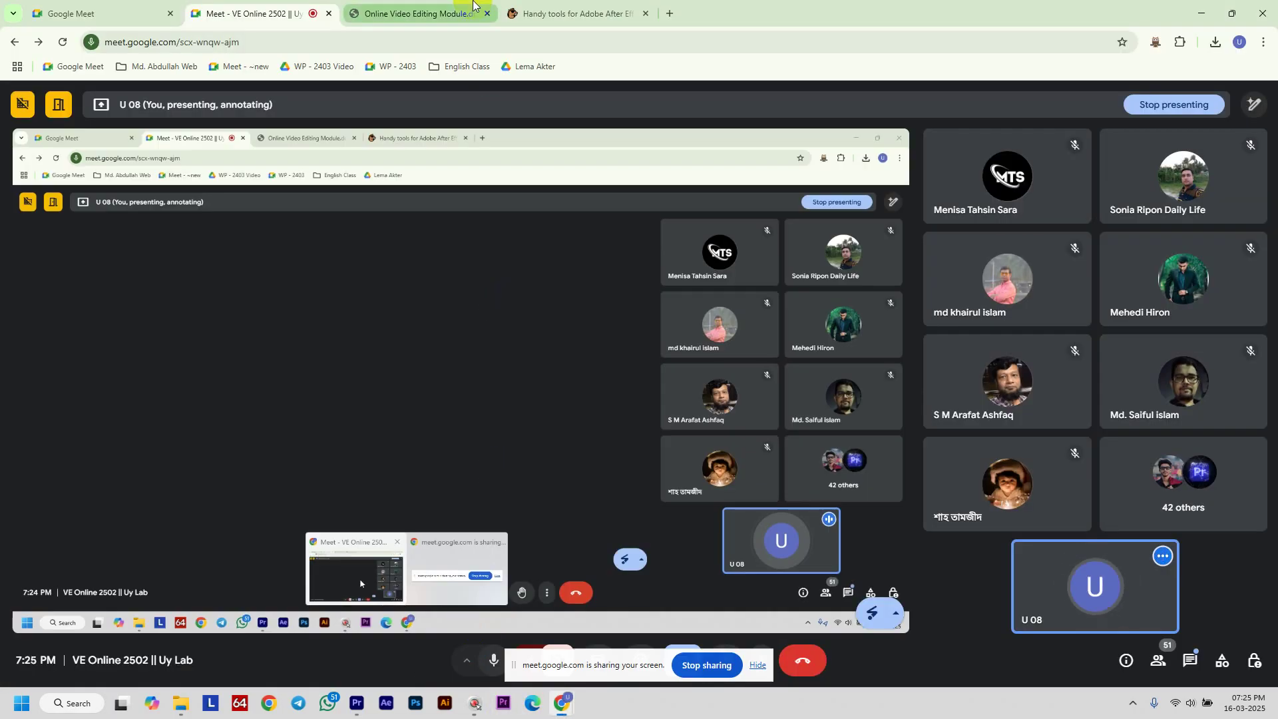
click(527, 12)
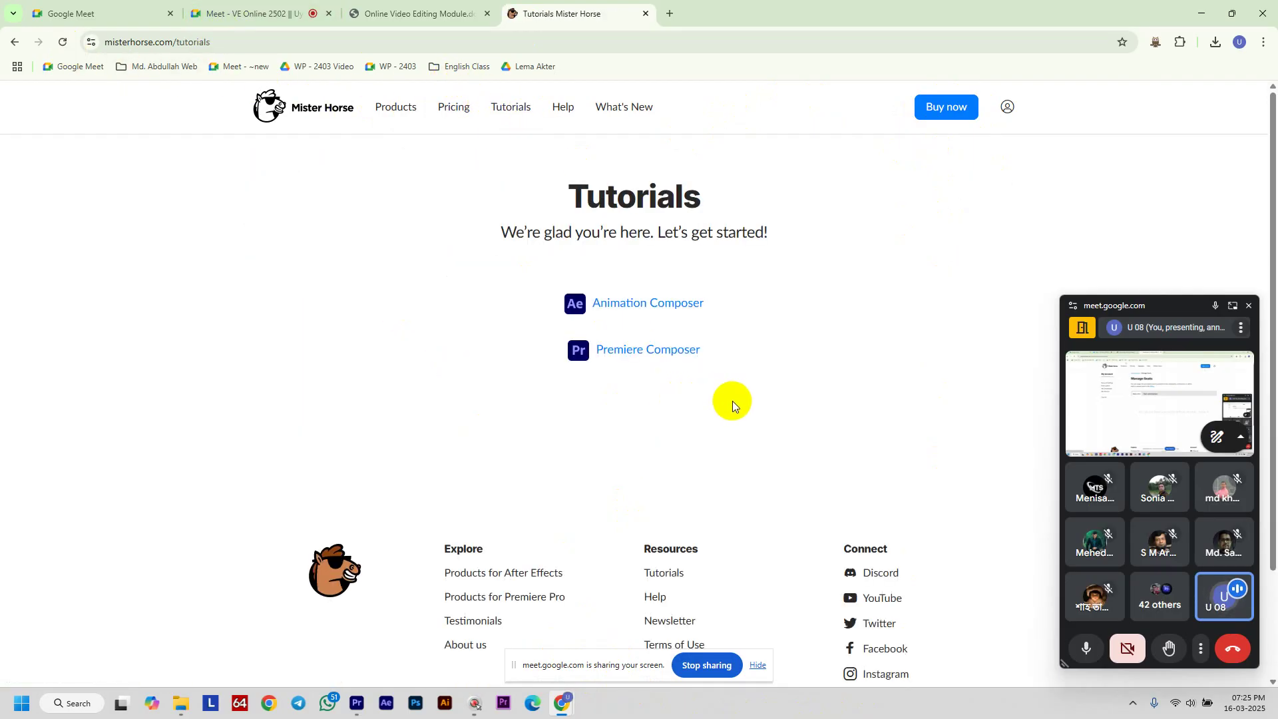
Look over the Mister Horse Tutorials page and the home page's animated title previews, moving the floating Meet window aside
scroll(759, 408, down, 2)
scroll(770, 408, up, 2)
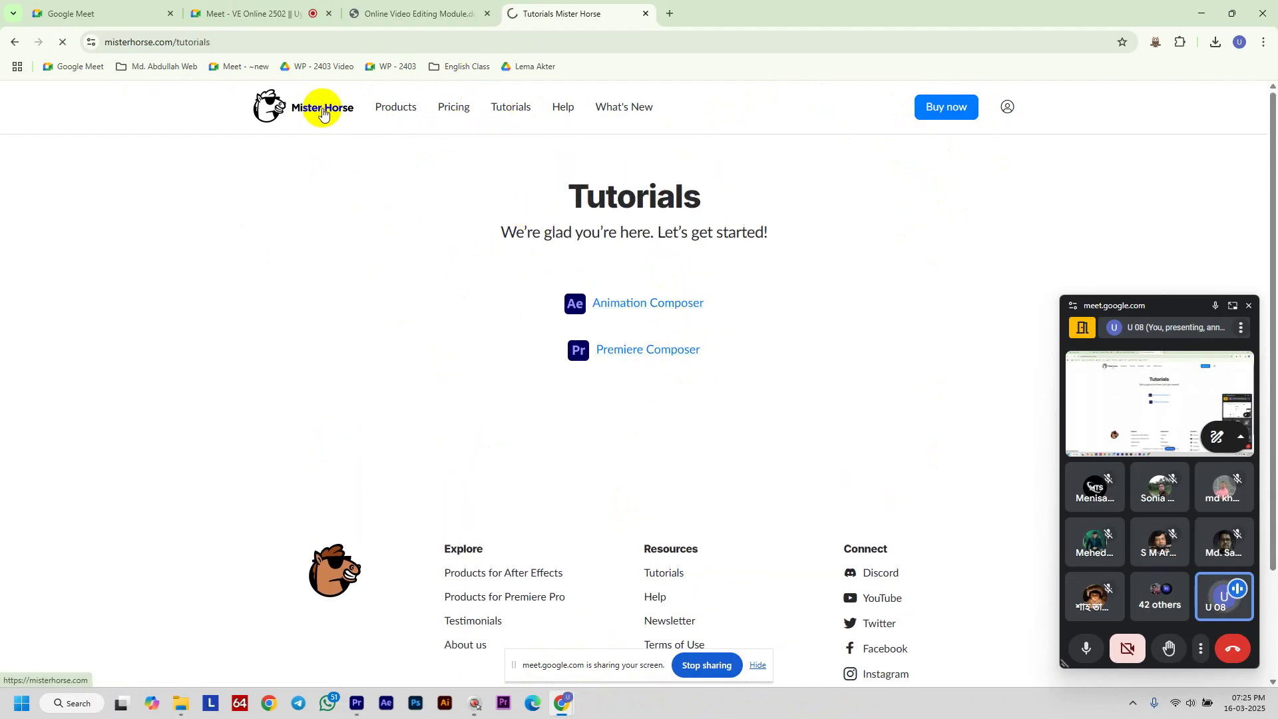
scroll(660, 402, down, 7)
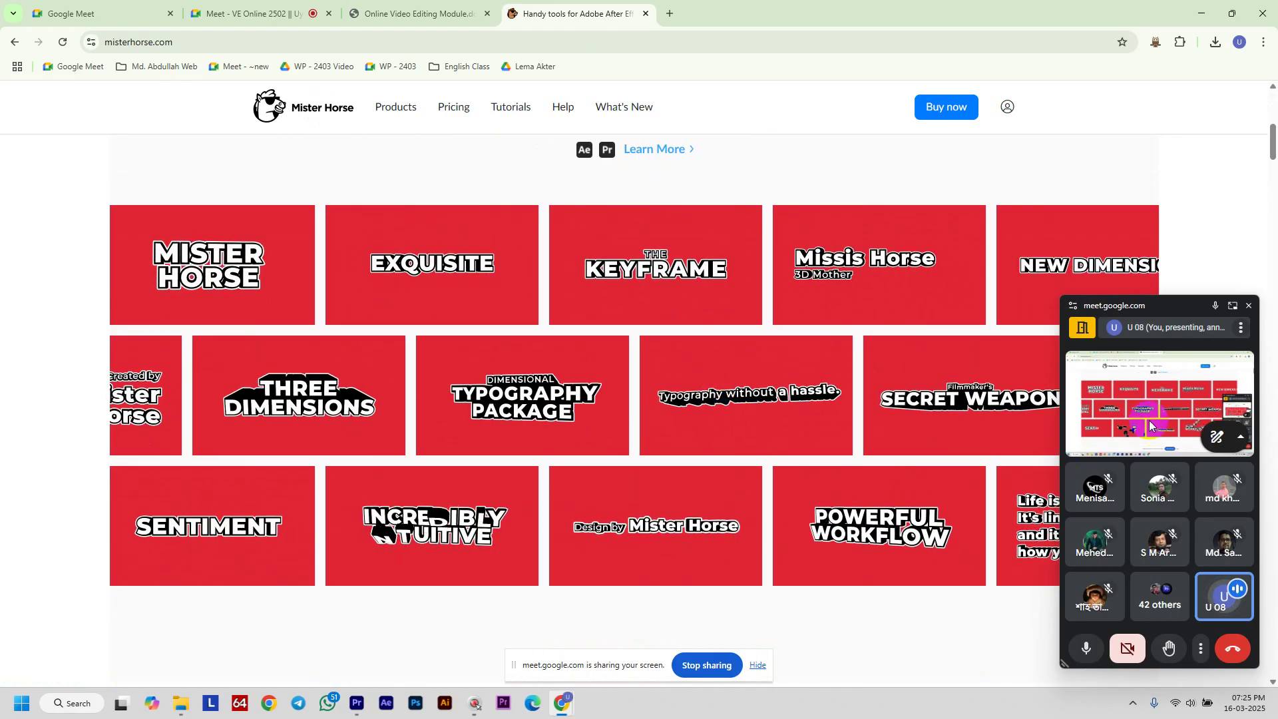
drag(1118, 298, 983, 405)
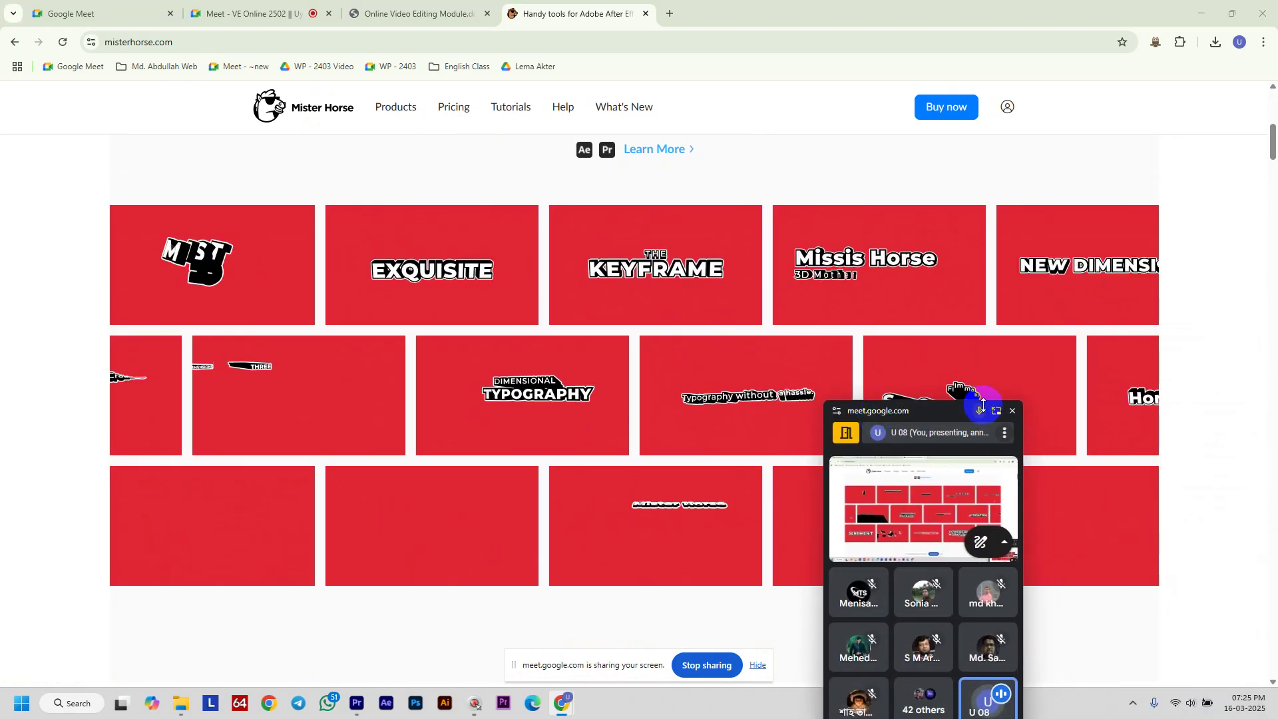
Close the floating Meet window and look over the Mister Horse home page, from 3D Titles to the top picks for After Effects
click(1012, 410)
scroll(747, 485, down, 5)
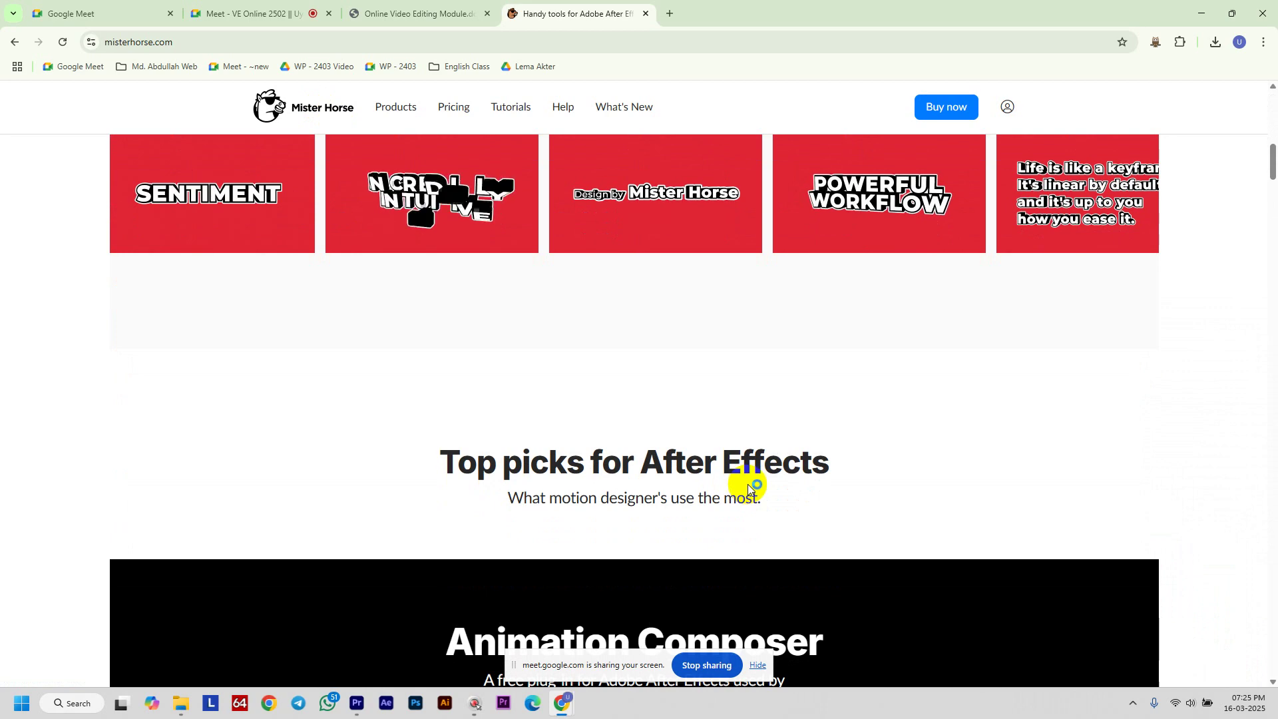
scroll(748, 486, down, 9)
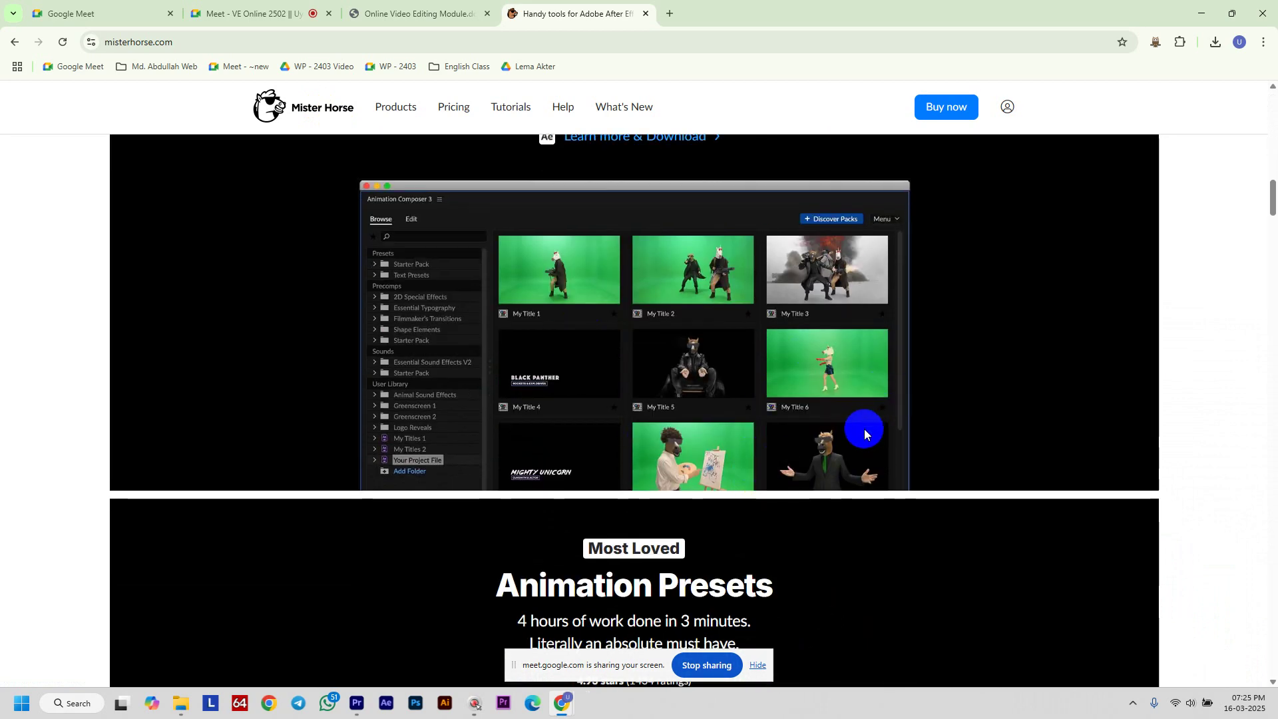
scroll(865, 426, up, 15)
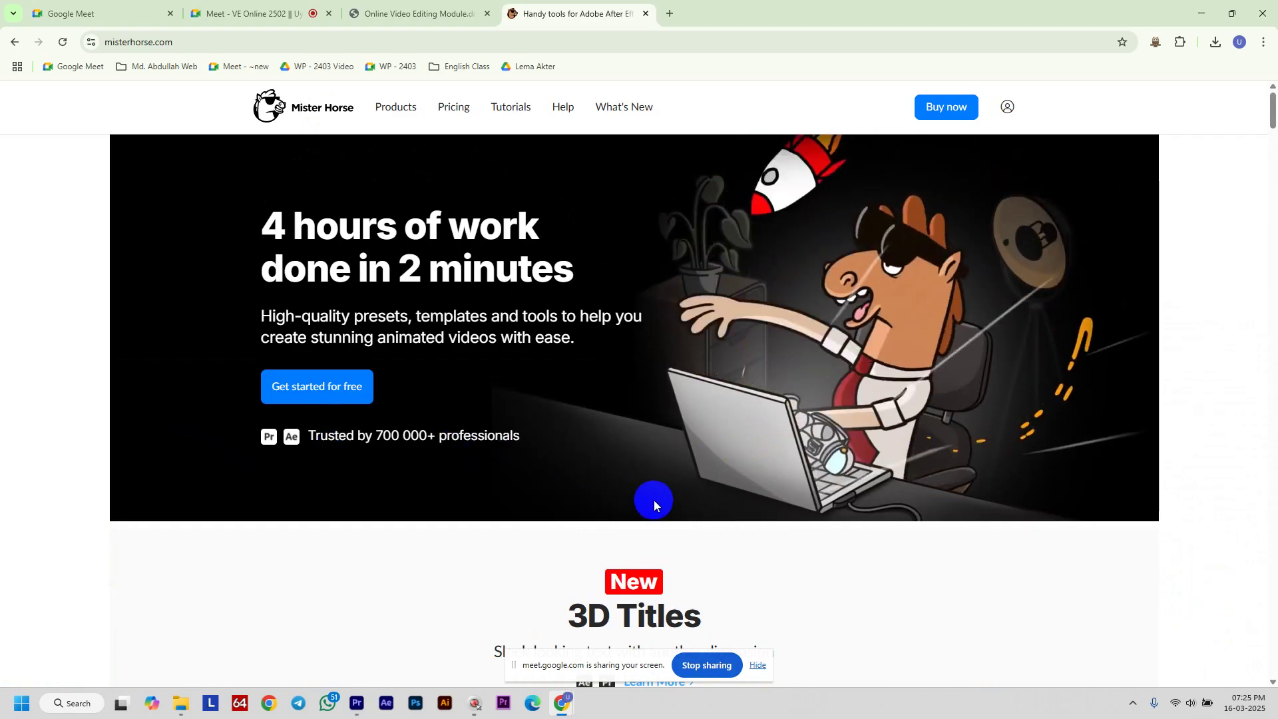
scroll(705, 497, down, 2)
scroll(885, 521, up, 2)
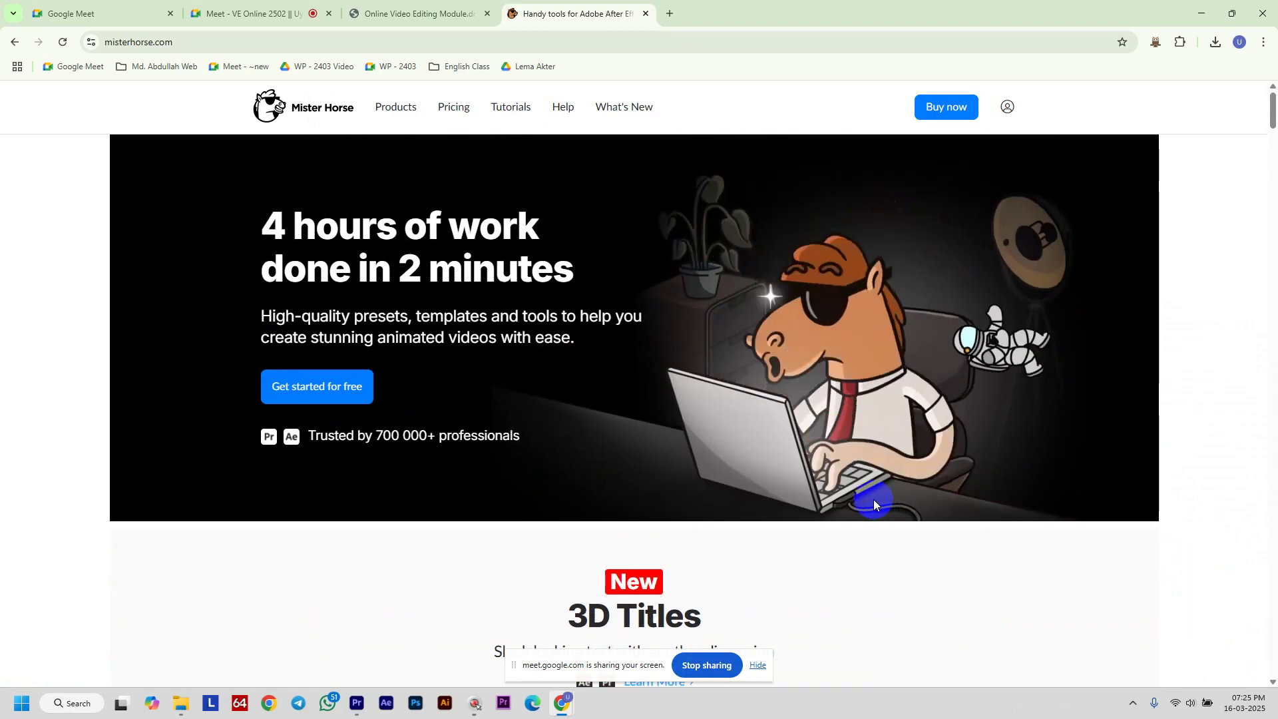
scroll(873, 499, down, 4)
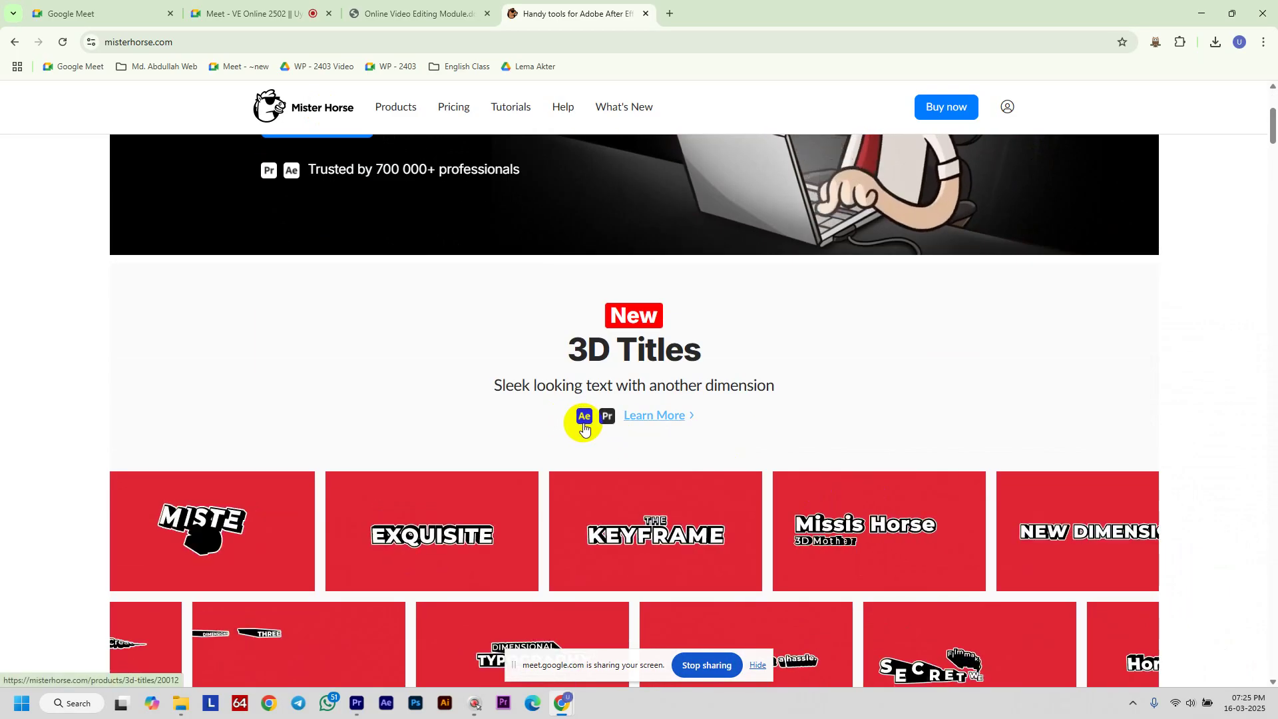
scroll(846, 460, down, 10)
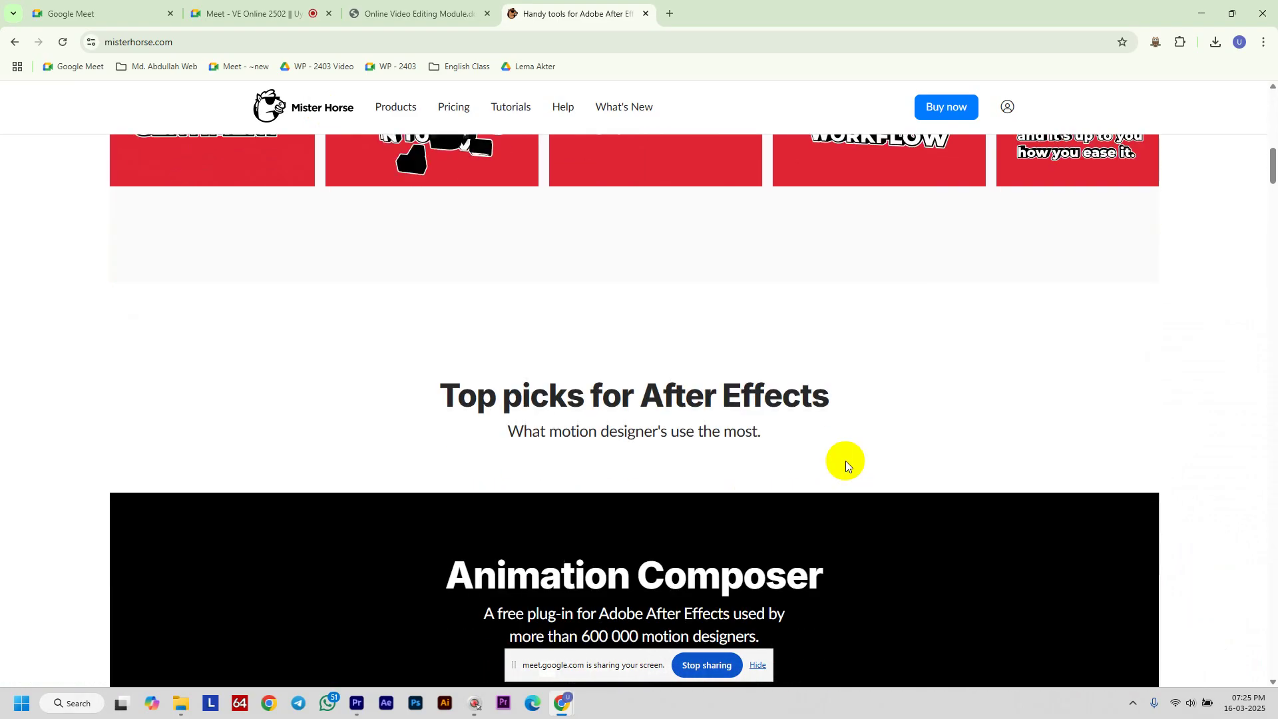
scroll(845, 460, down, 6)
scroll(846, 461, down, 12)
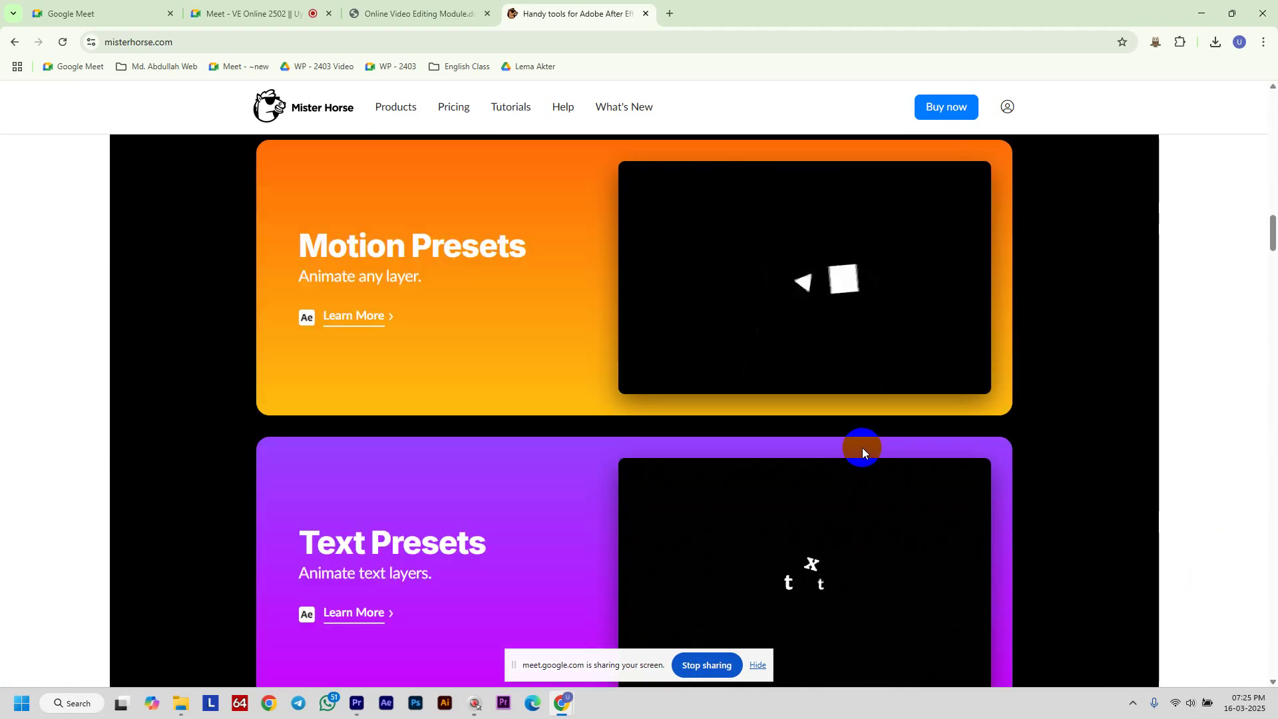
scroll(861, 447, down, 7)
scroll(695, 355, up, 15)
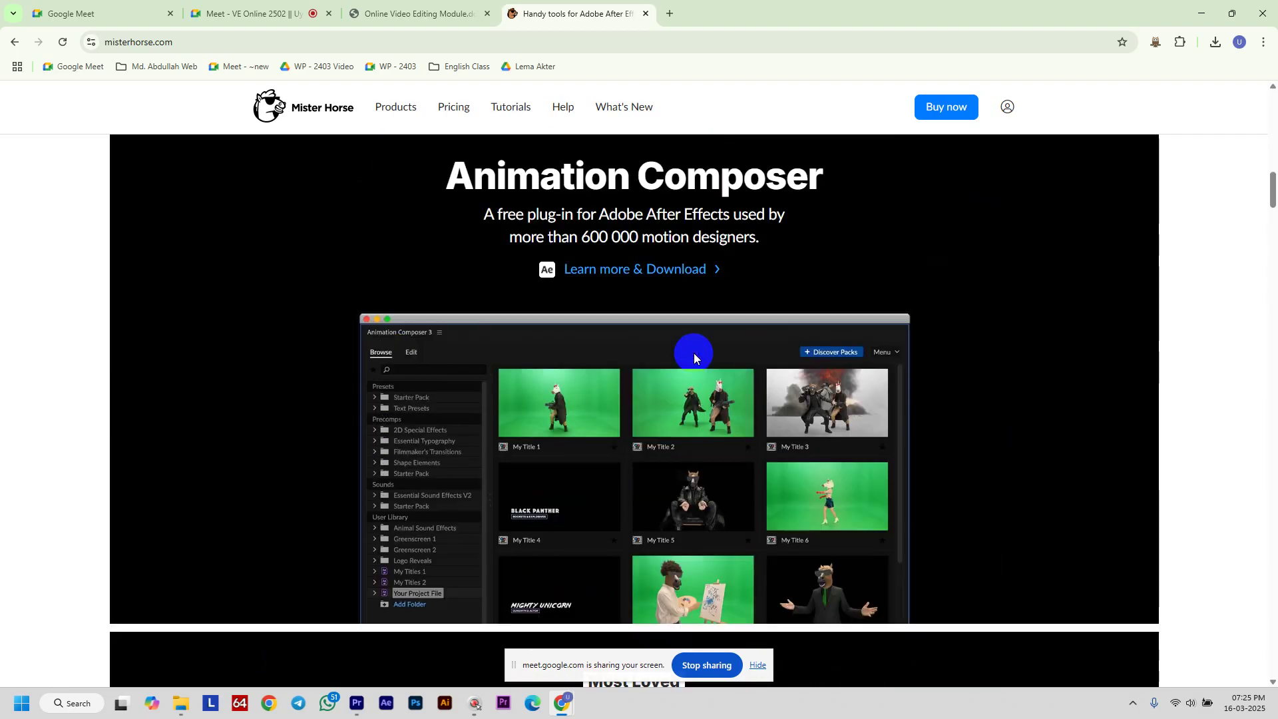
scroll(694, 354, up, 5)
Open the Mister Horse products for Premiere Pro and look over the plug-in and title packs
mouse_move(398, 114)
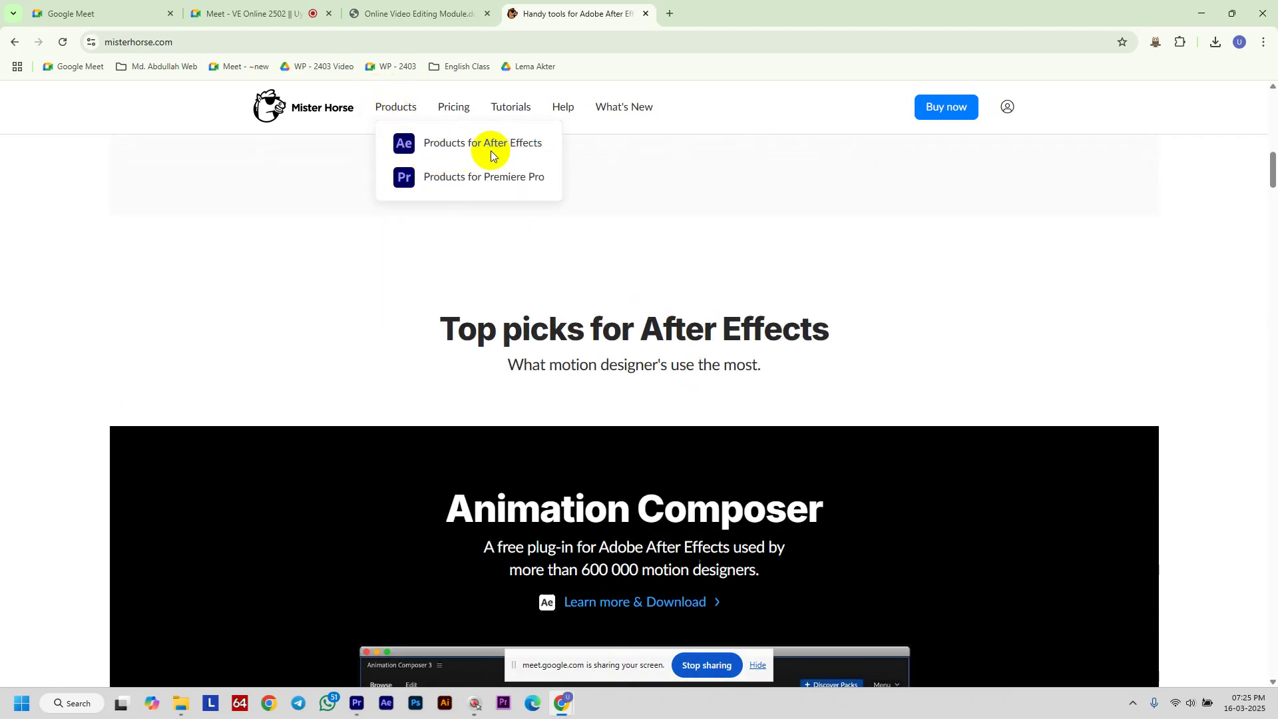
click(459, 175)
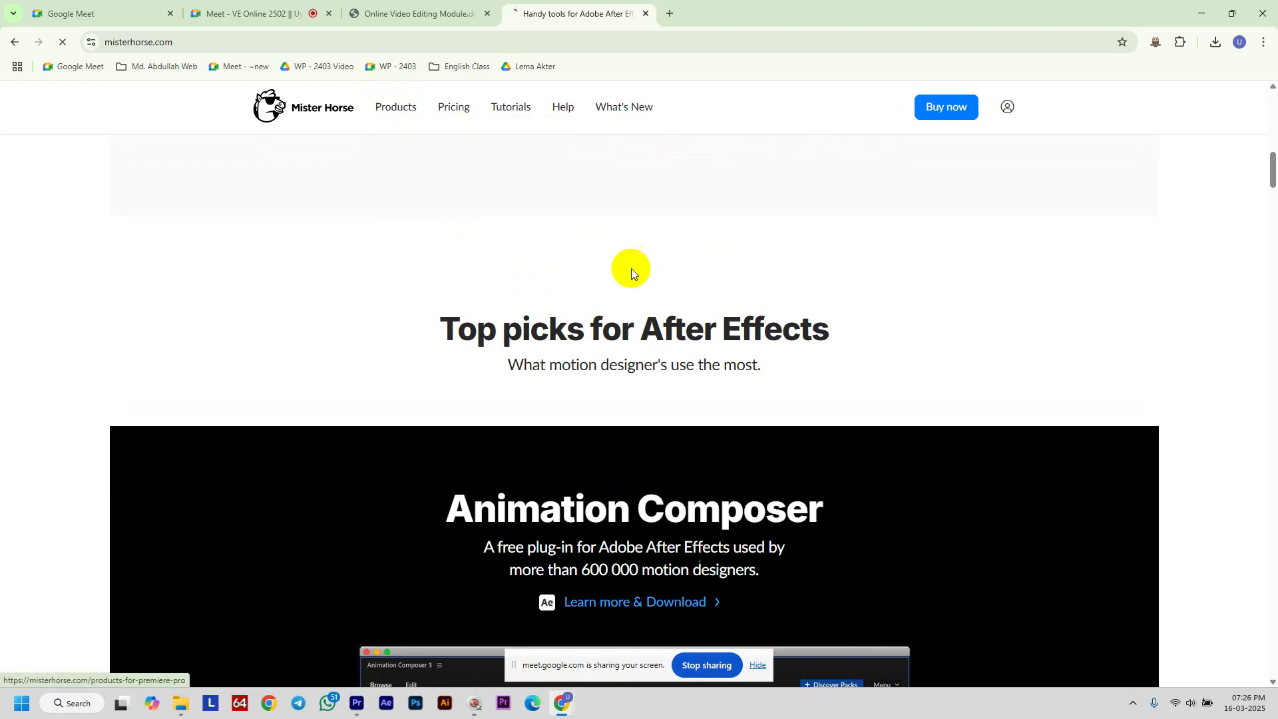
scroll(859, 429, down, 3)
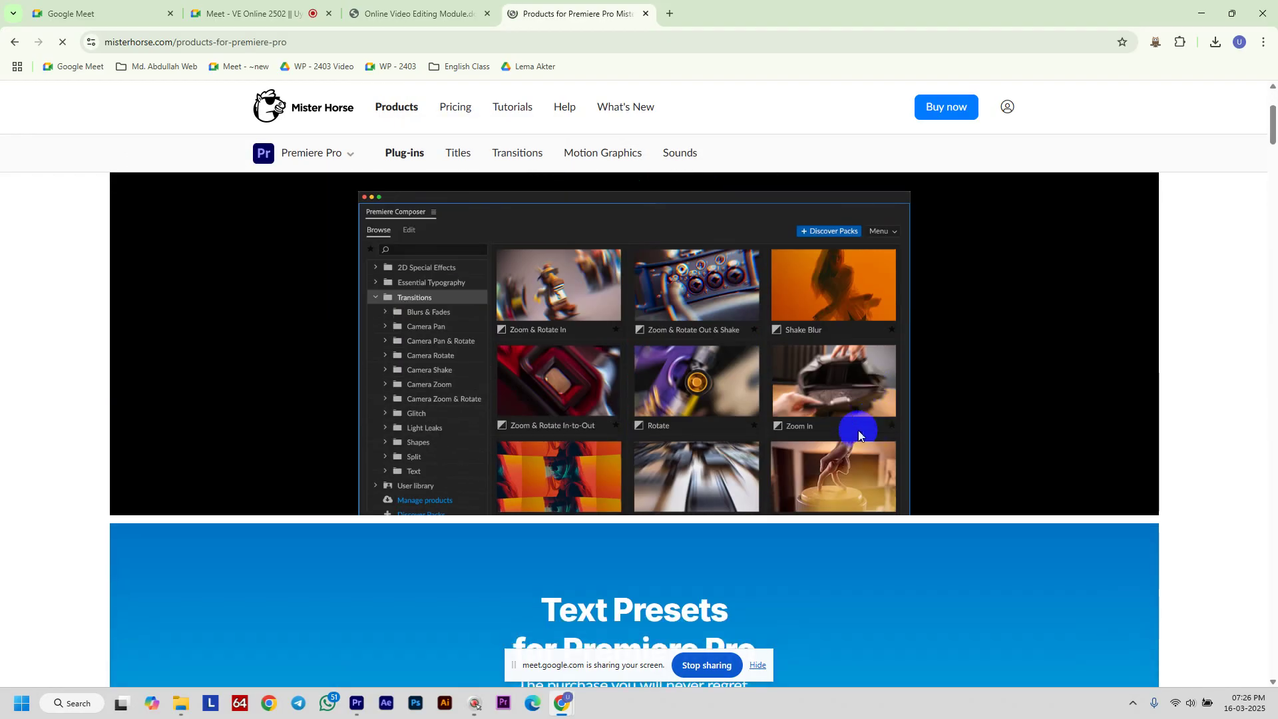
scroll(770, 432, up, 3)
scroll(773, 426, down, 6)
scroll(774, 421, down, 15)
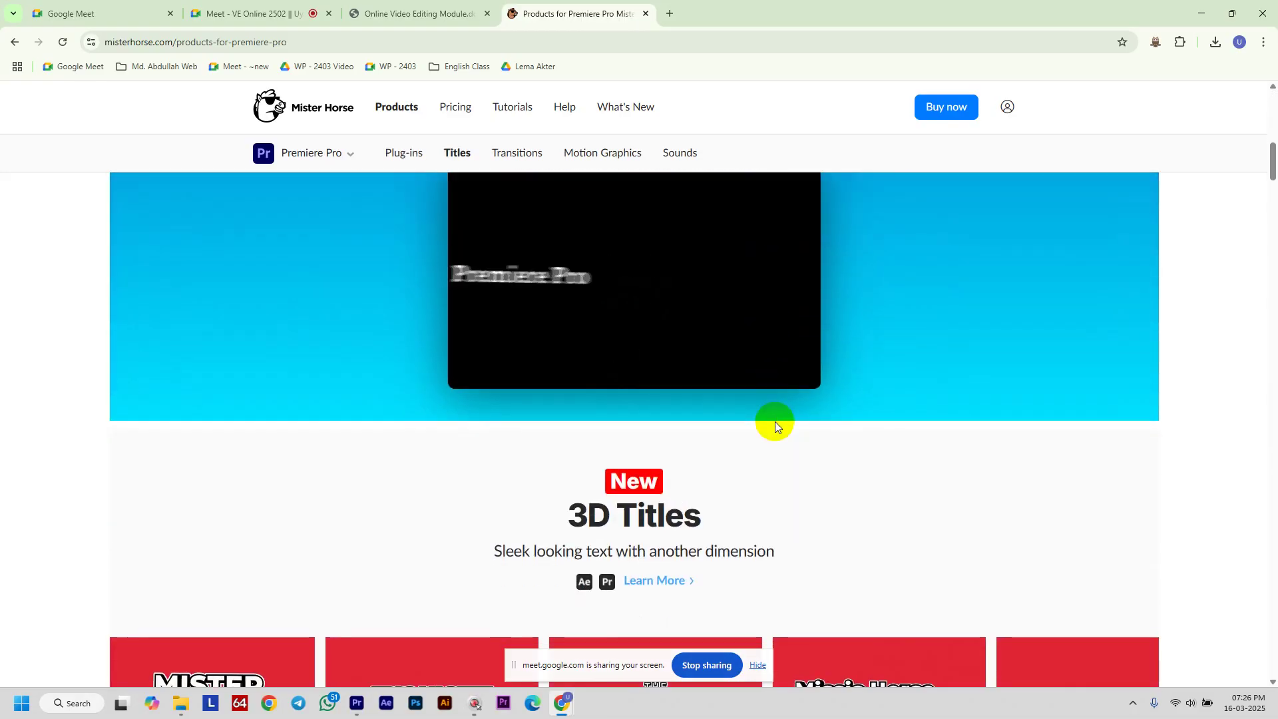
scroll(774, 421, down, 9)
scroll(776, 419, up, 4)
scroll(666, 482, down, 18)
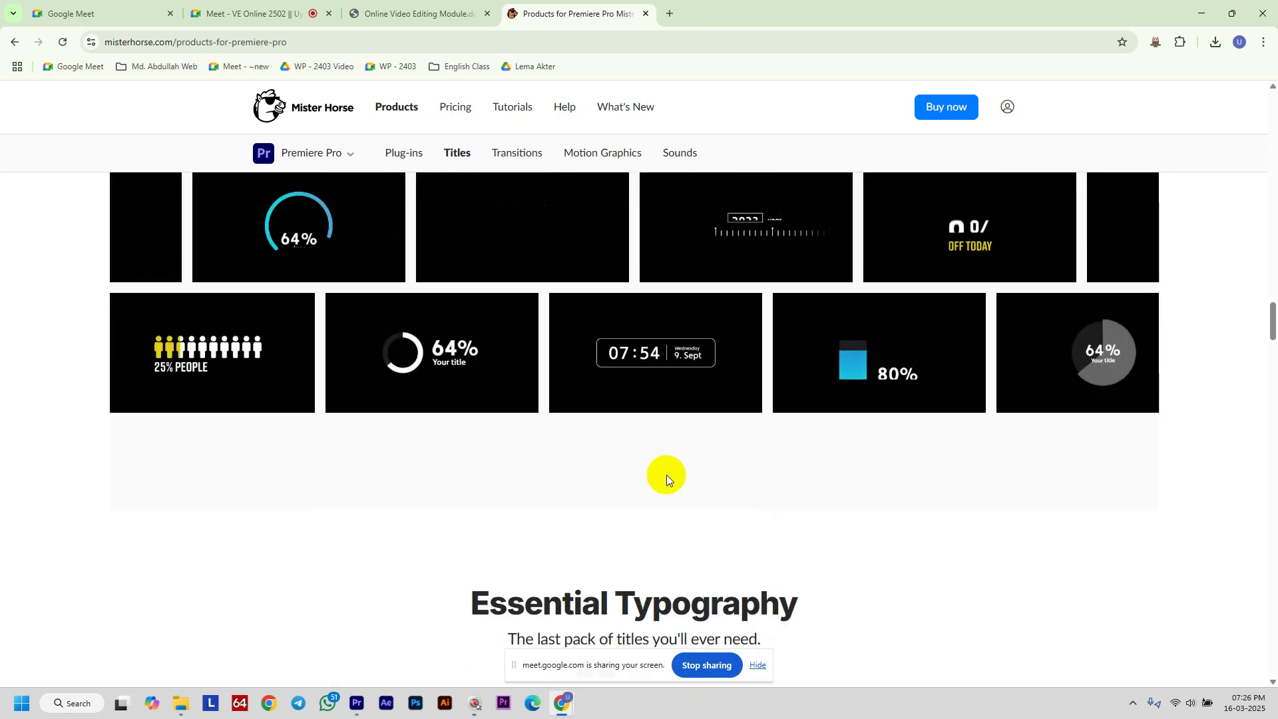
scroll(666, 474, up, 20)
scroll(673, 424, up, 8)
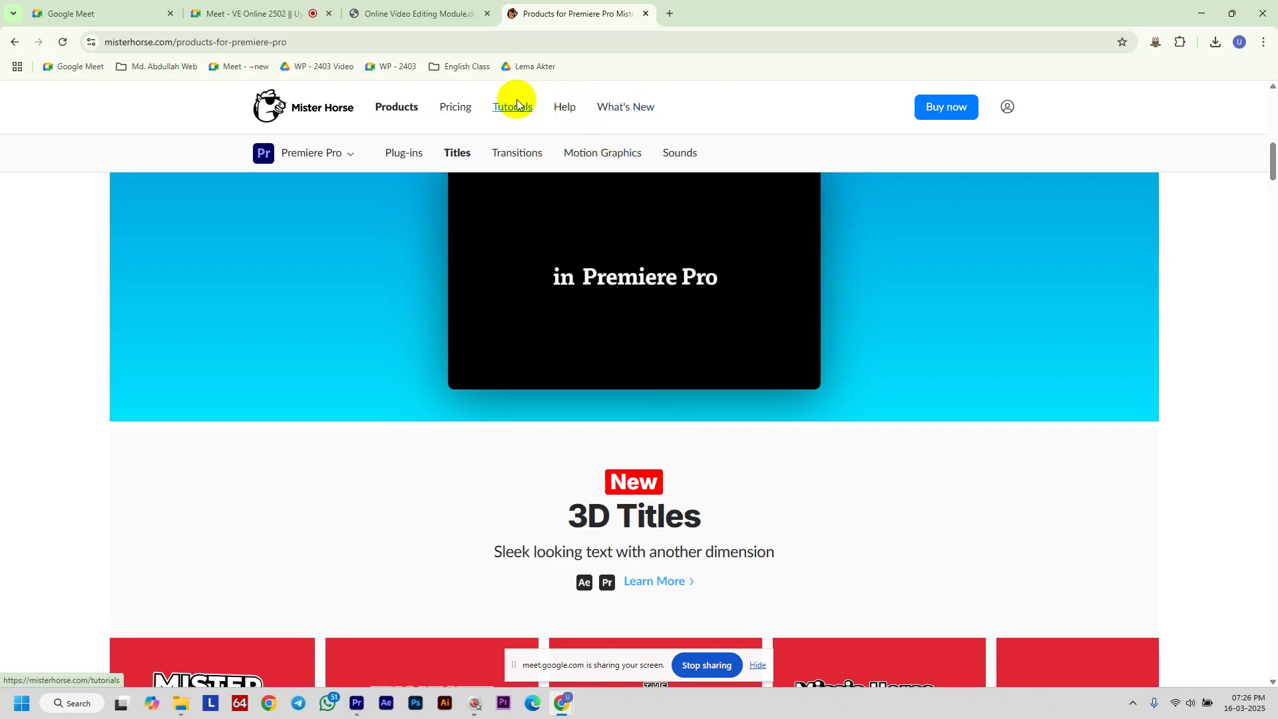
Return to the Mister Horse home page and hide the screen-sharing notice
click(301, 125)
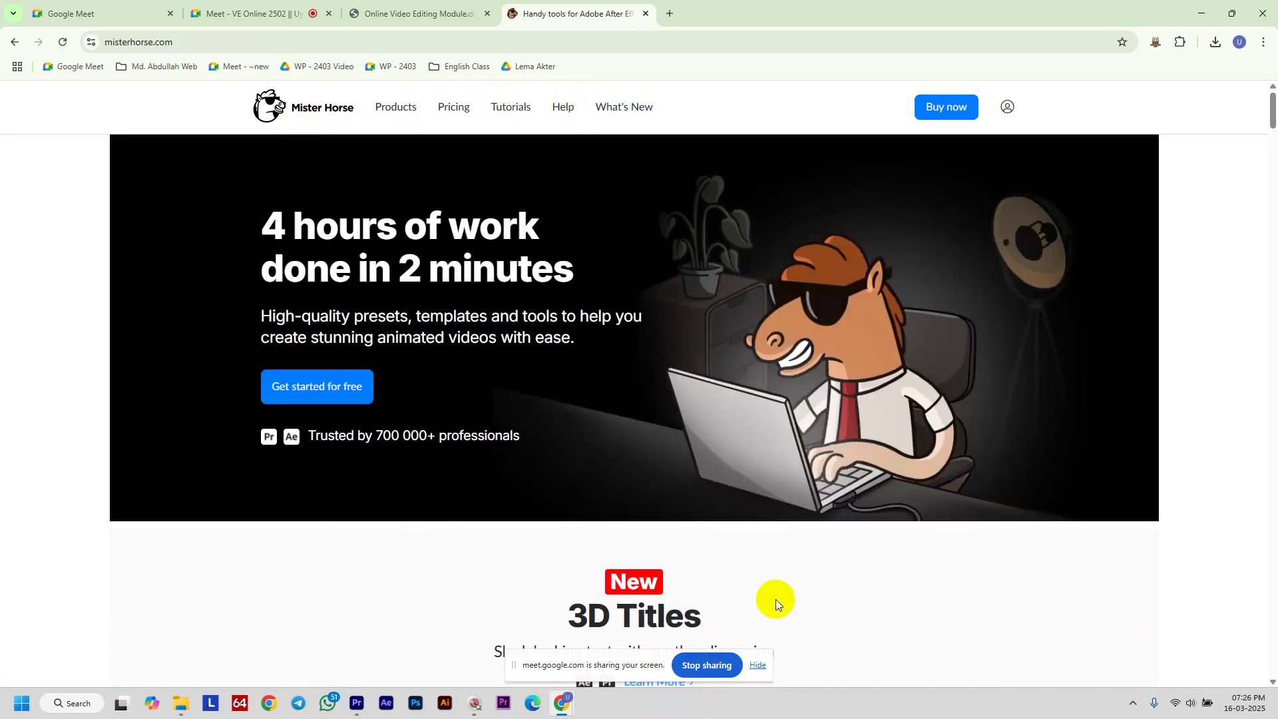
click(757, 664)
scroll(788, 422, down, 2)
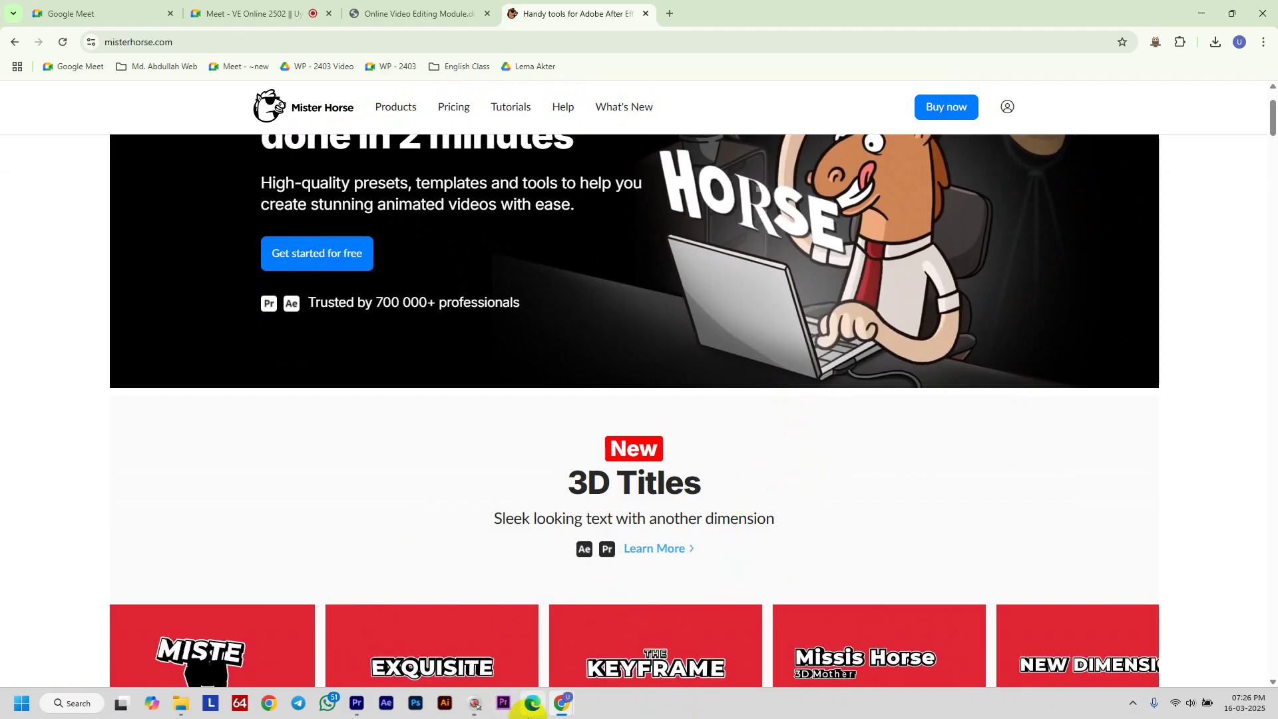
Switch to Premiere Pro, open the Premiere Composer extension and dismiss its tip about switching views
click(360, 696)
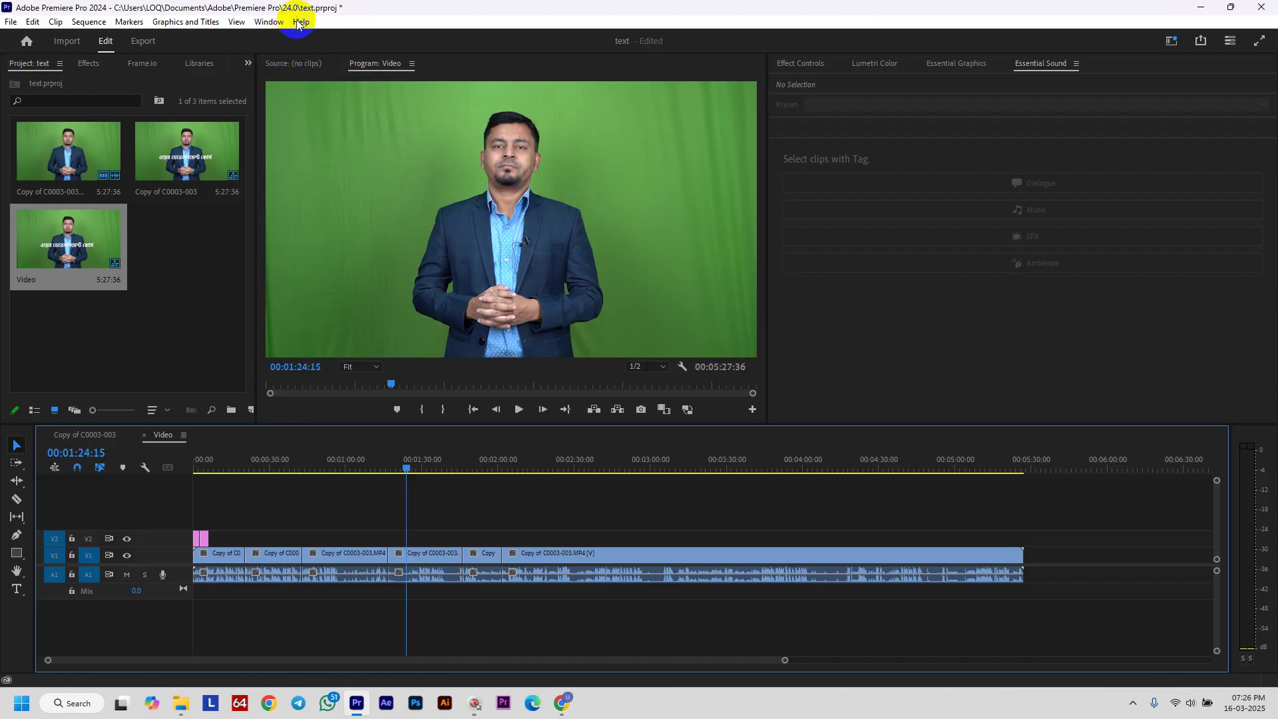
click(267, 22)
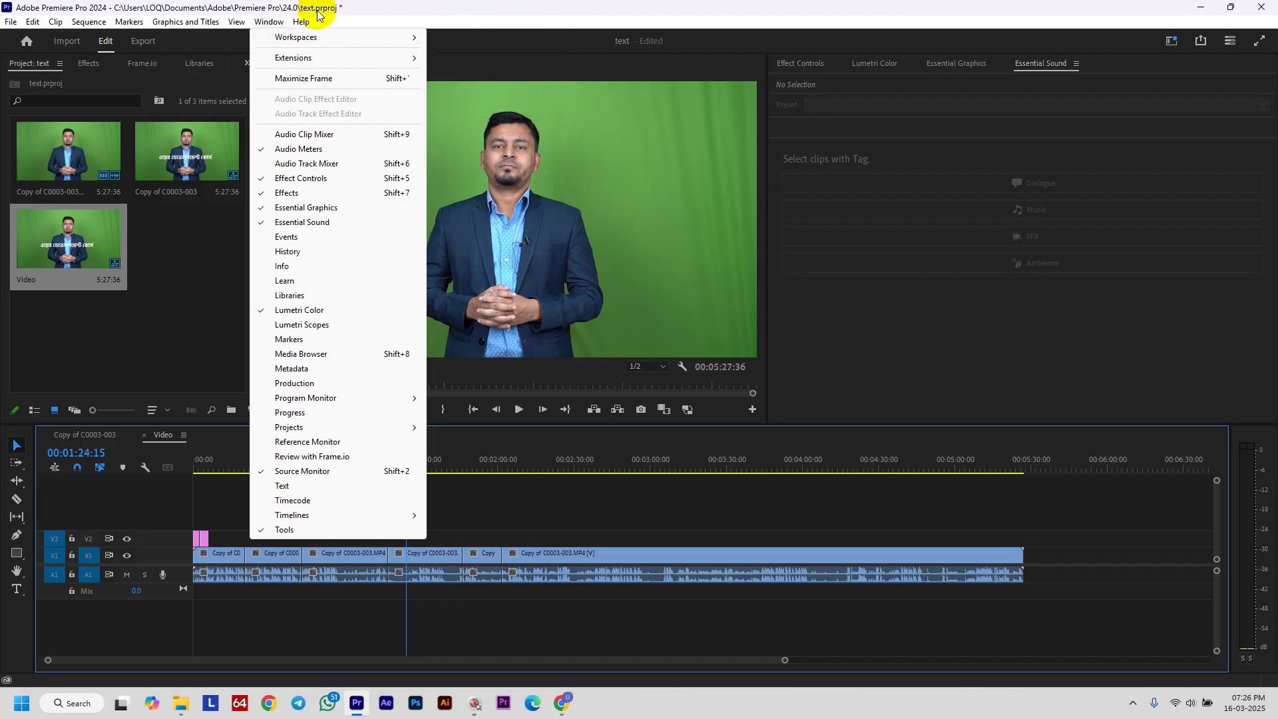
mouse_move(310, 45)
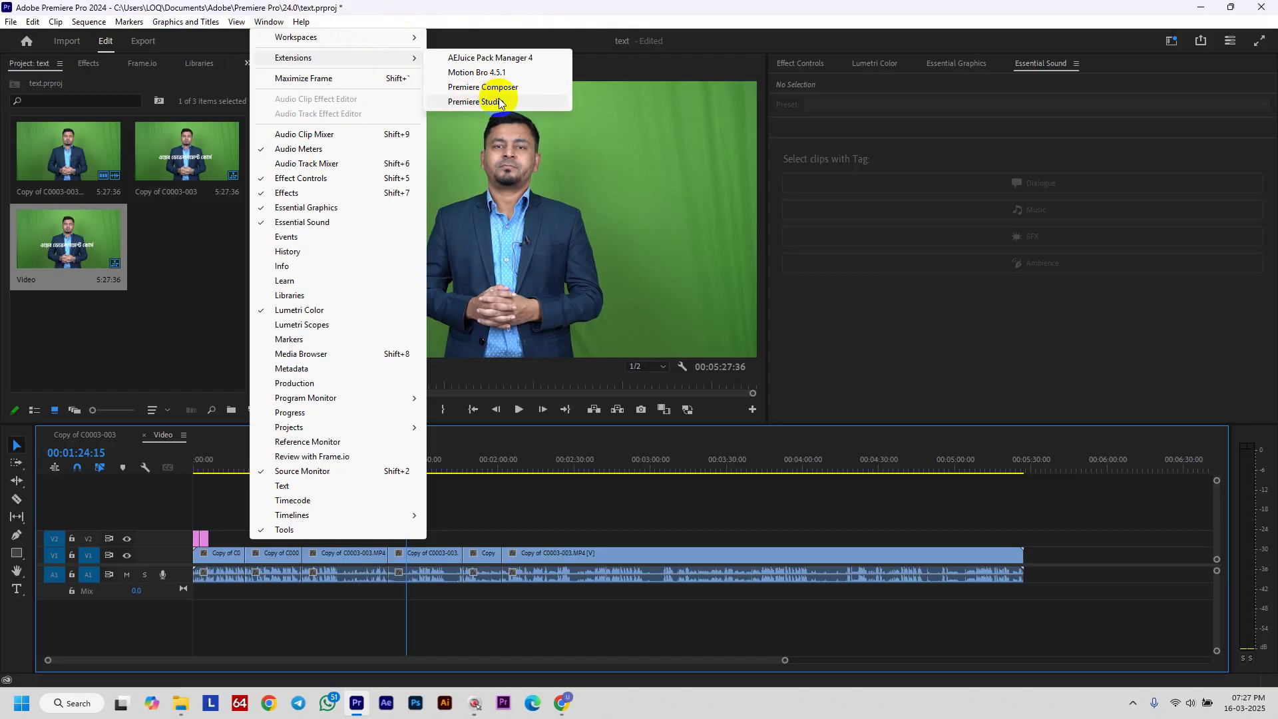
click(524, 87)
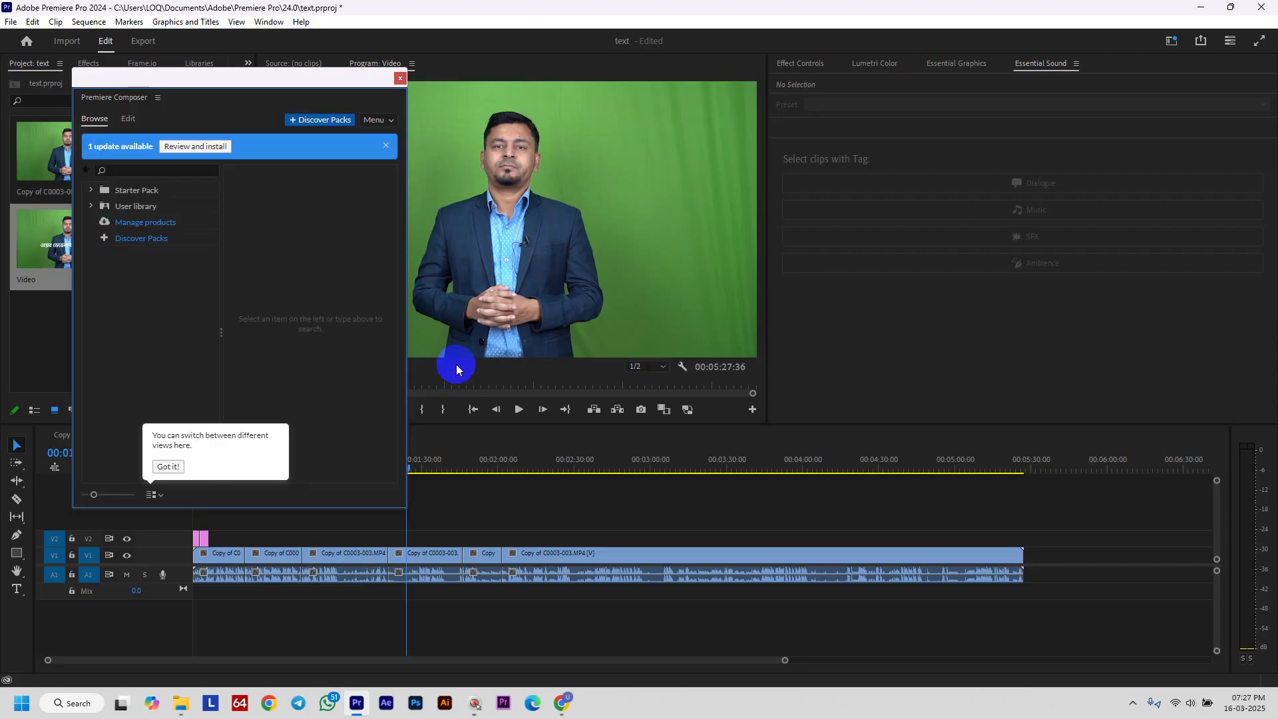
click(177, 468)
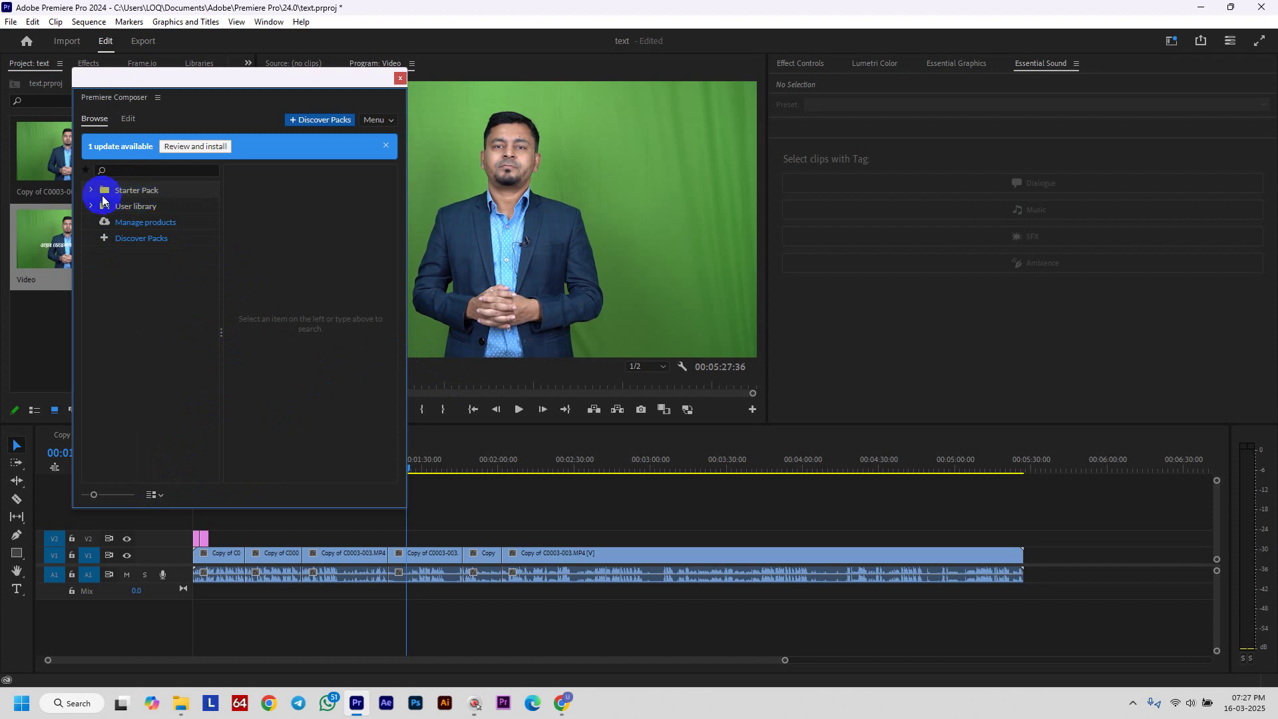
Move the Premiere Composer window beside the program monitor, show the Starter Pack items and enlarge the window in width and height
drag(240, 78, 927, 118)
click(819, 239)
click(849, 226)
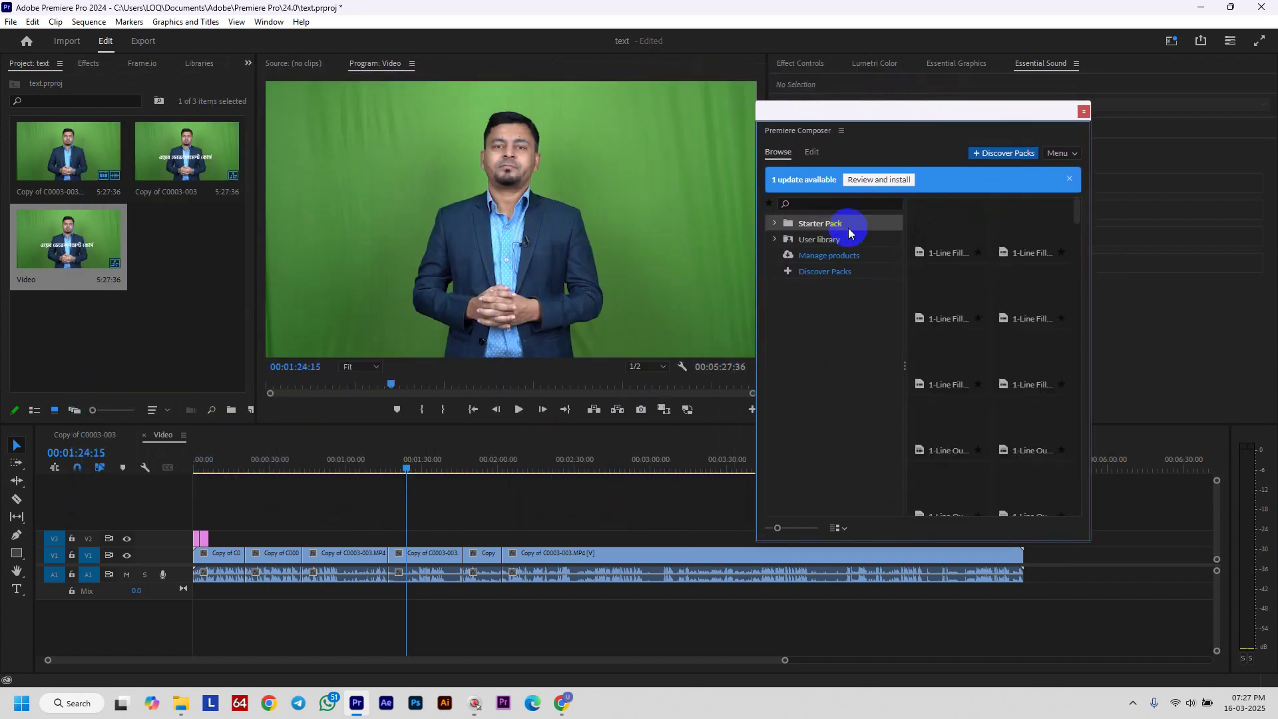
drag(1092, 320, 1241, 351)
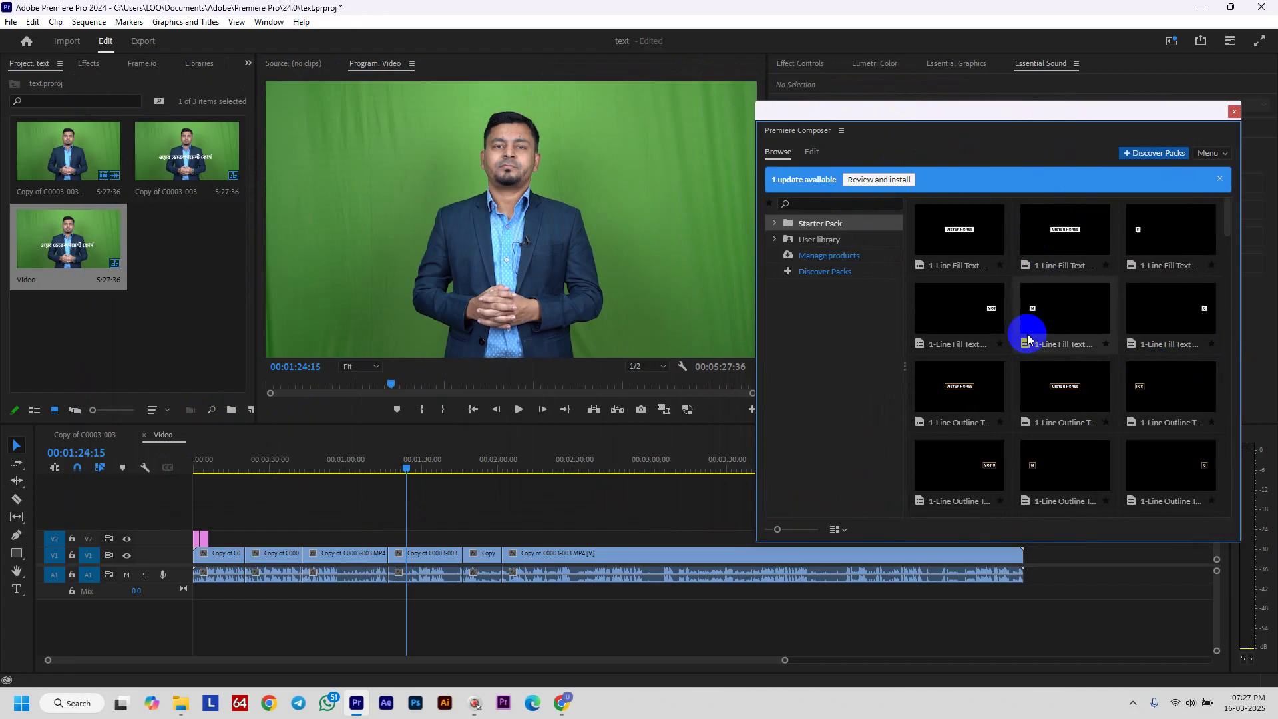
scroll(1028, 338, down, 3)
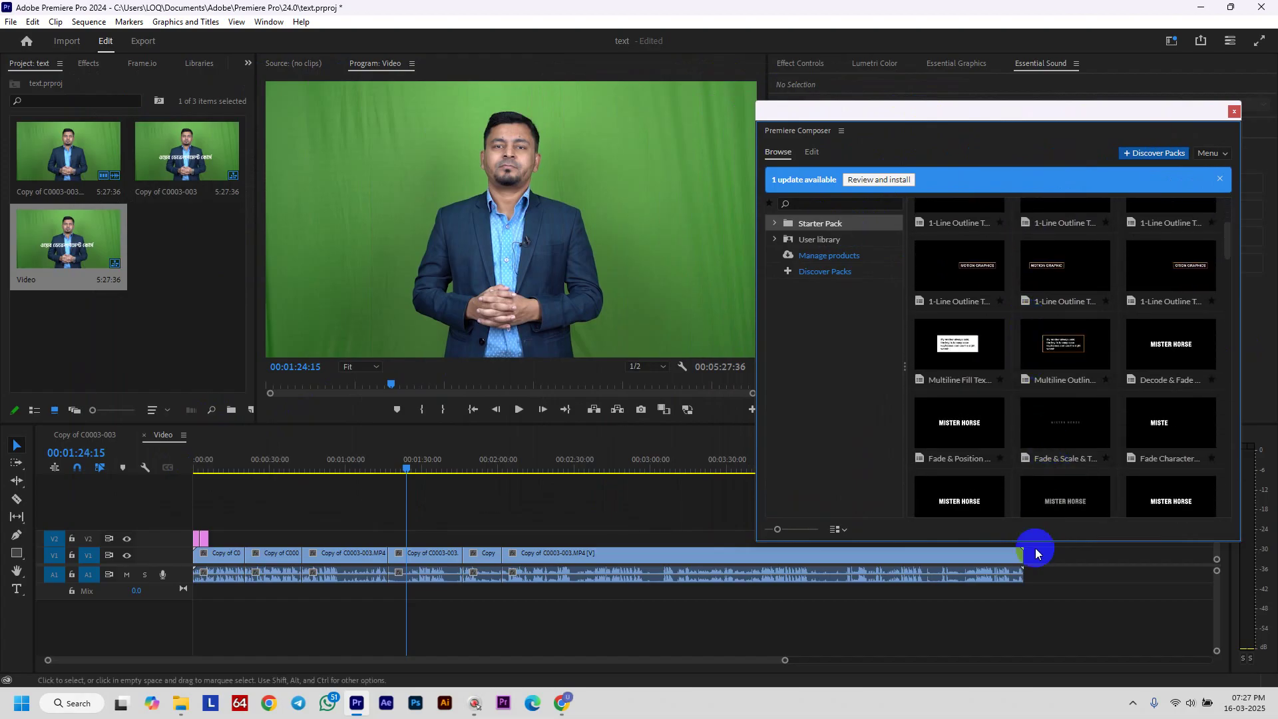
drag(1035, 545, 1056, 669)
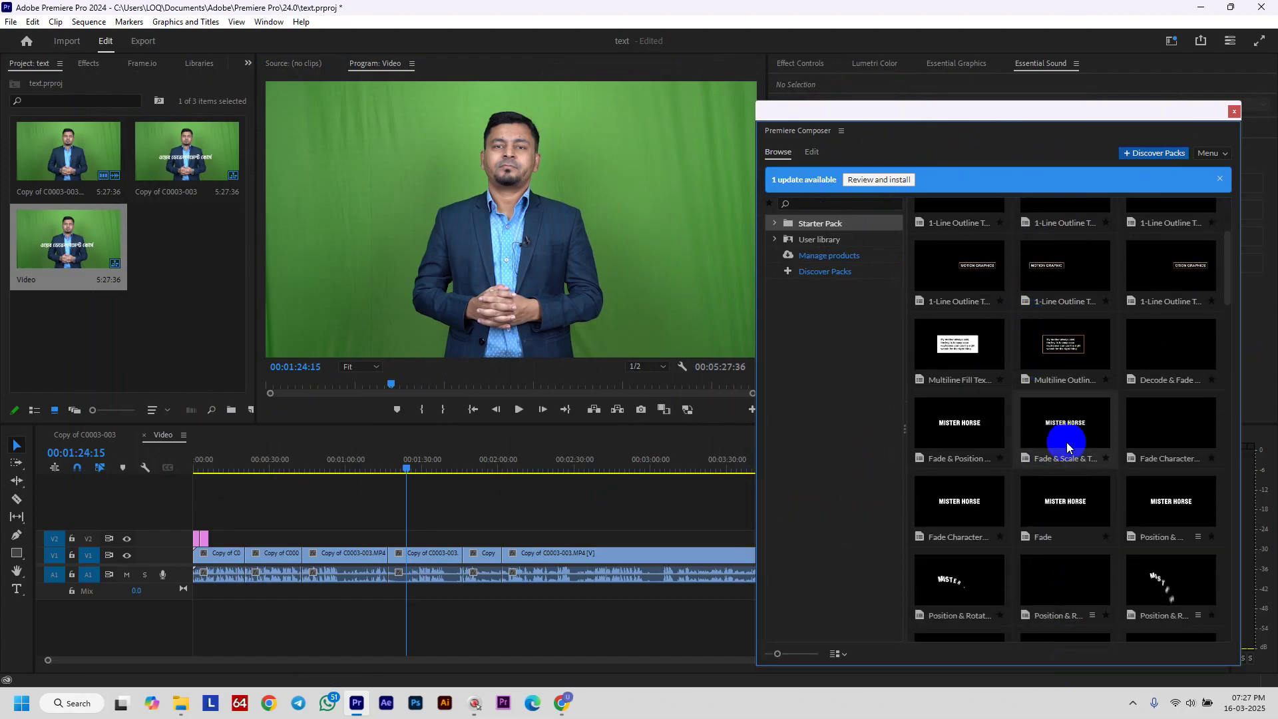
Look through the Starter Pack previews, from text presets and transitions to social media graphics, shape elements and sounds
scroll(1067, 442, down, 3)
scroll(1067, 442, down, 4)
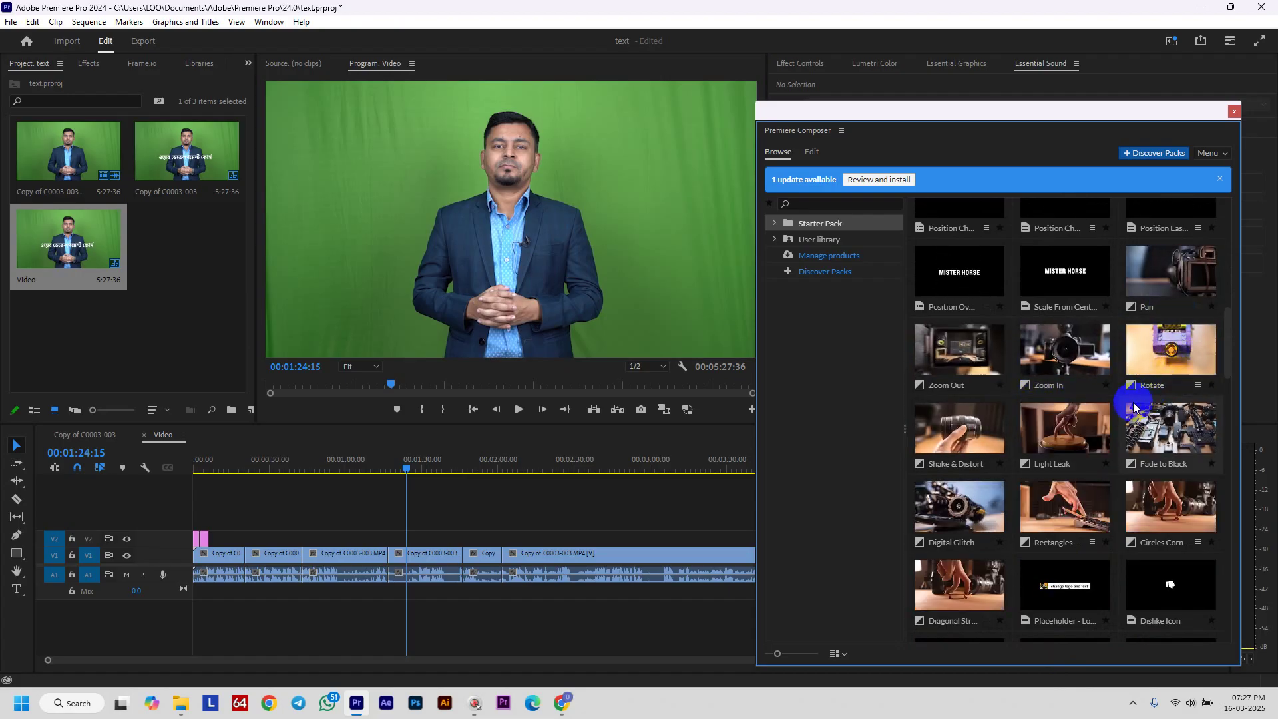
scroll(1112, 427, down, 1)
scroll(1110, 426, down, 2)
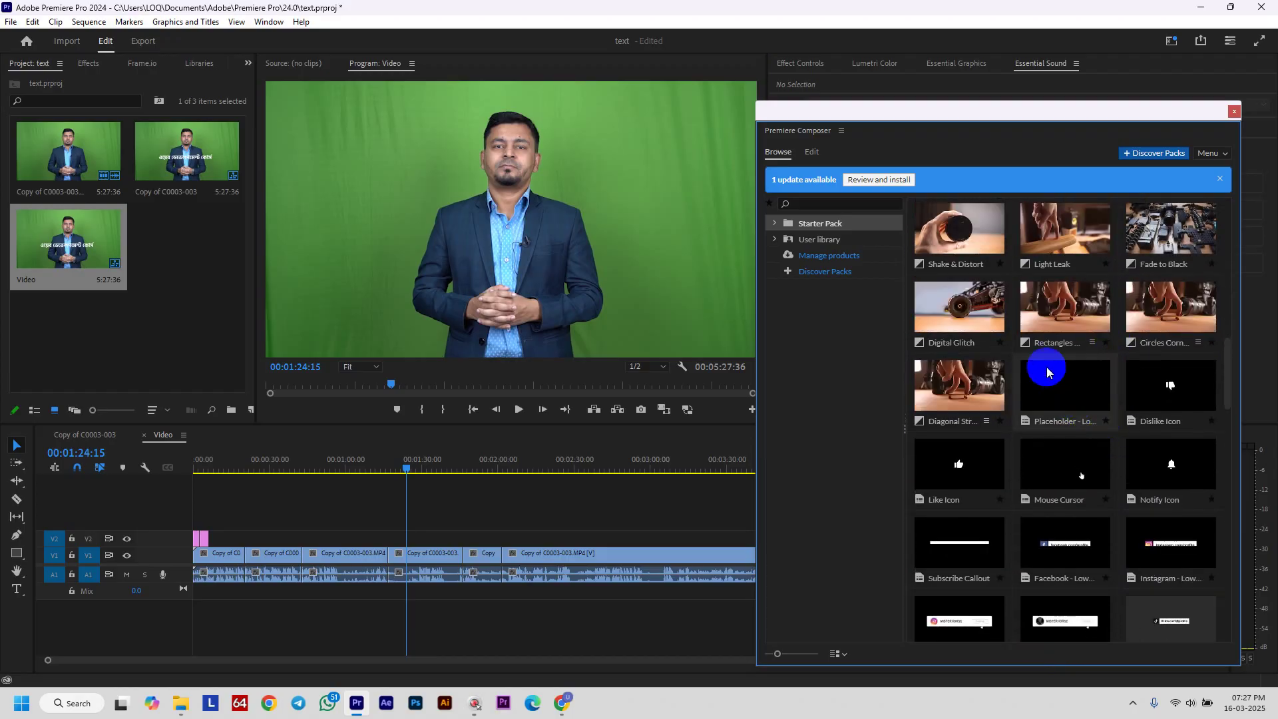
scroll(1099, 476, down, 2)
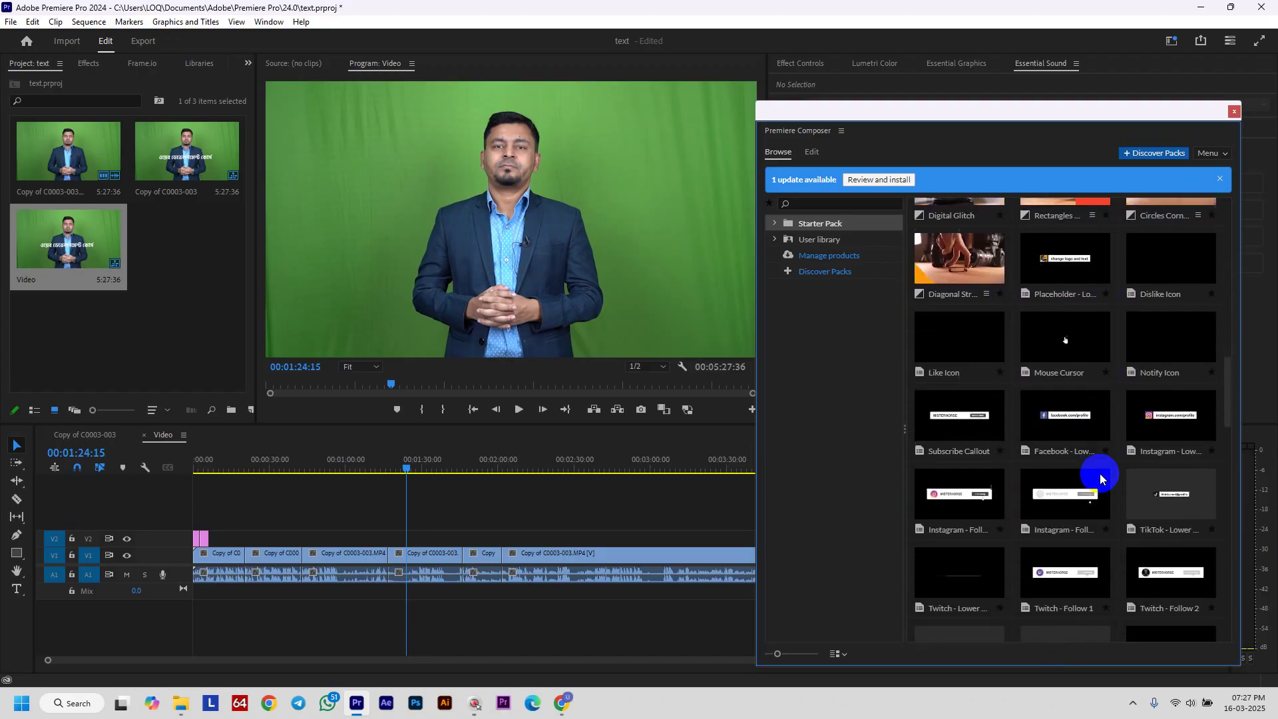
scroll(1100, 477, down, 5)
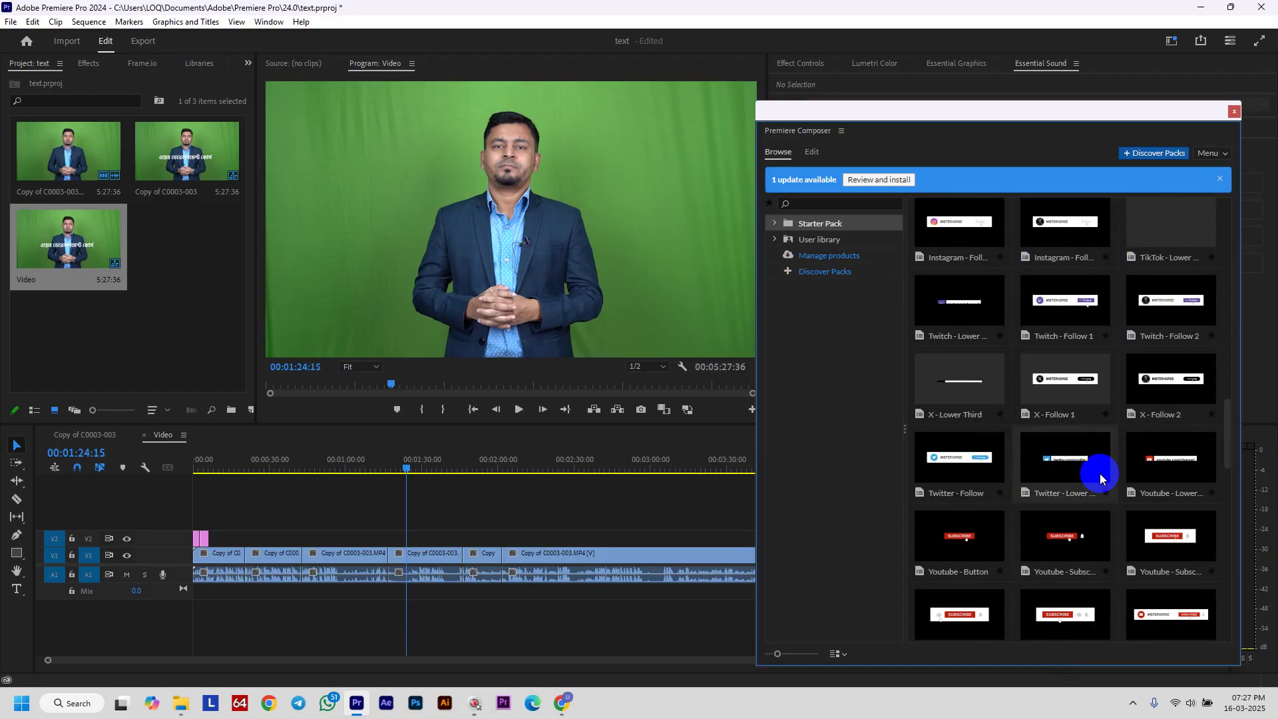
scroll(1101, 478, down, 6)
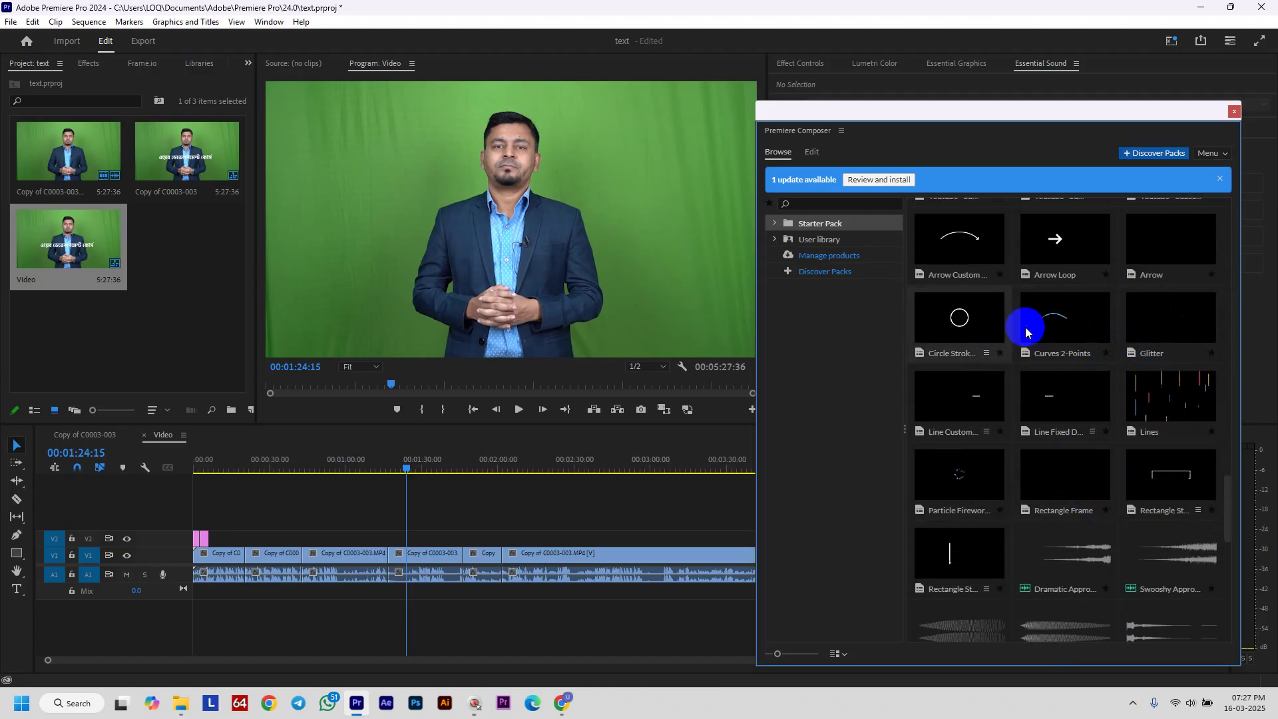
scroll(1095, 507, down, 3)
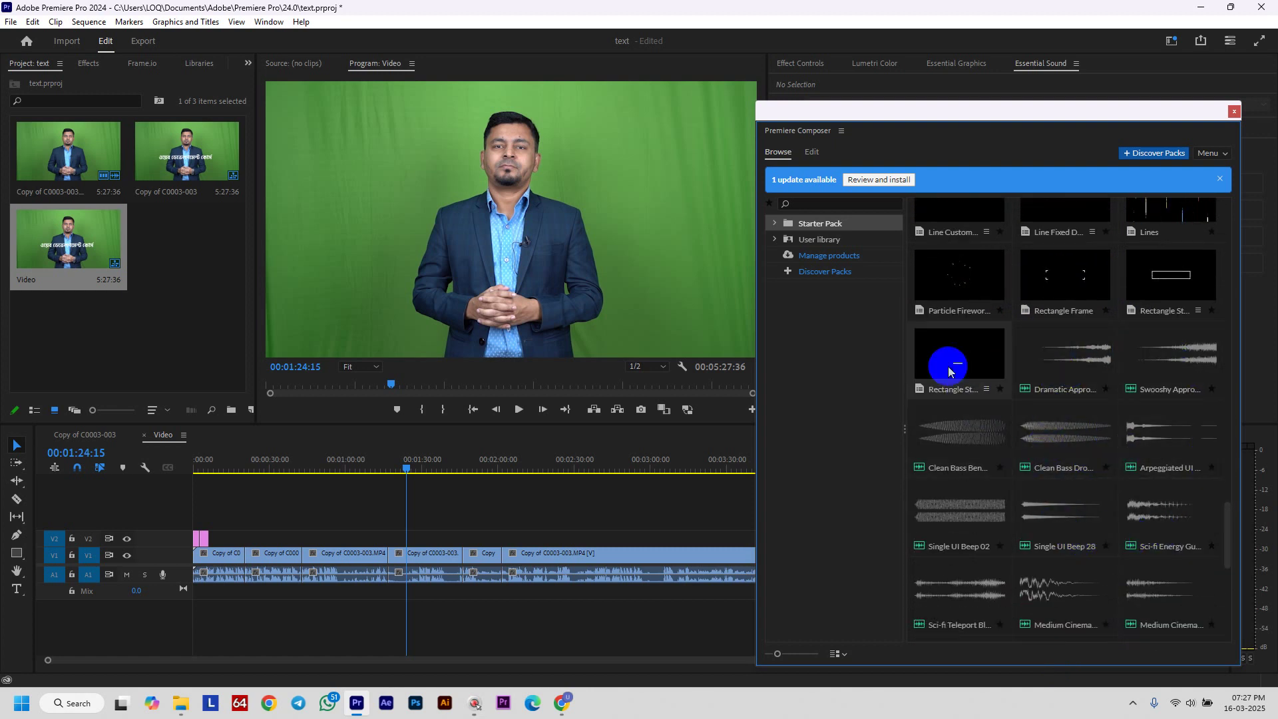
Expand the Starter Pack folder and view its Text Presets and Transitions categories
click(786, 207)
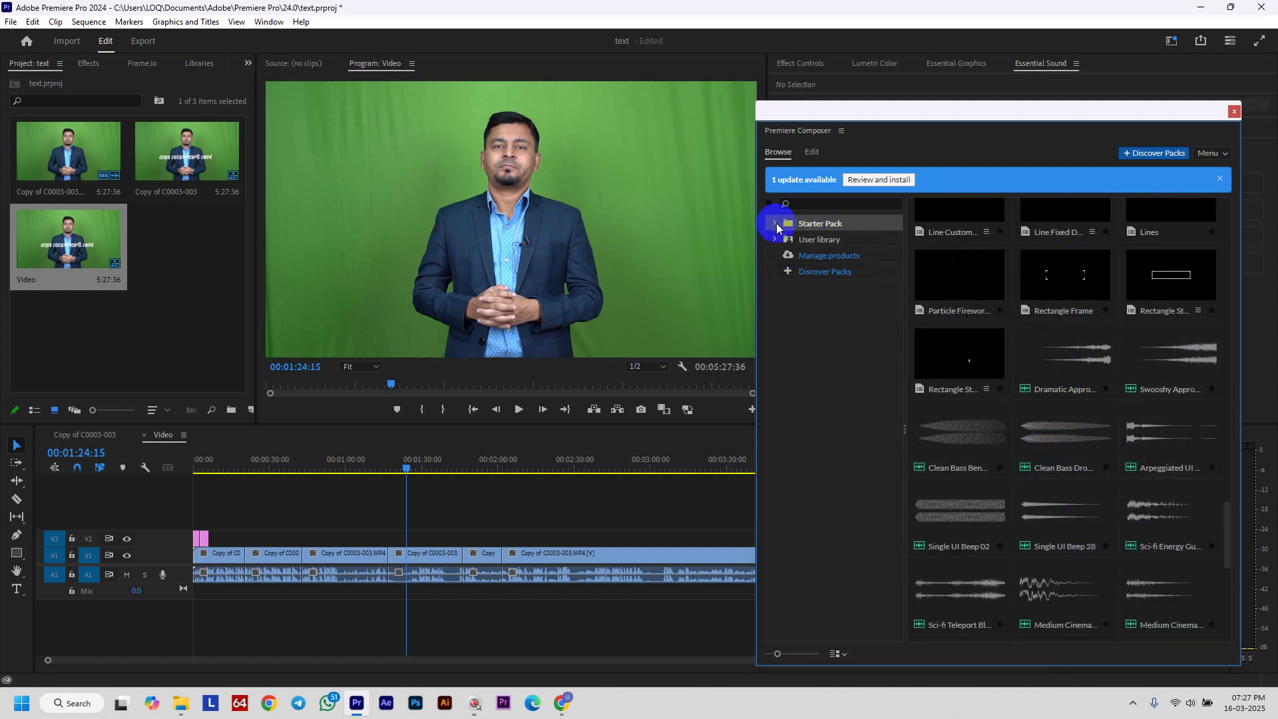
click(774, 225)
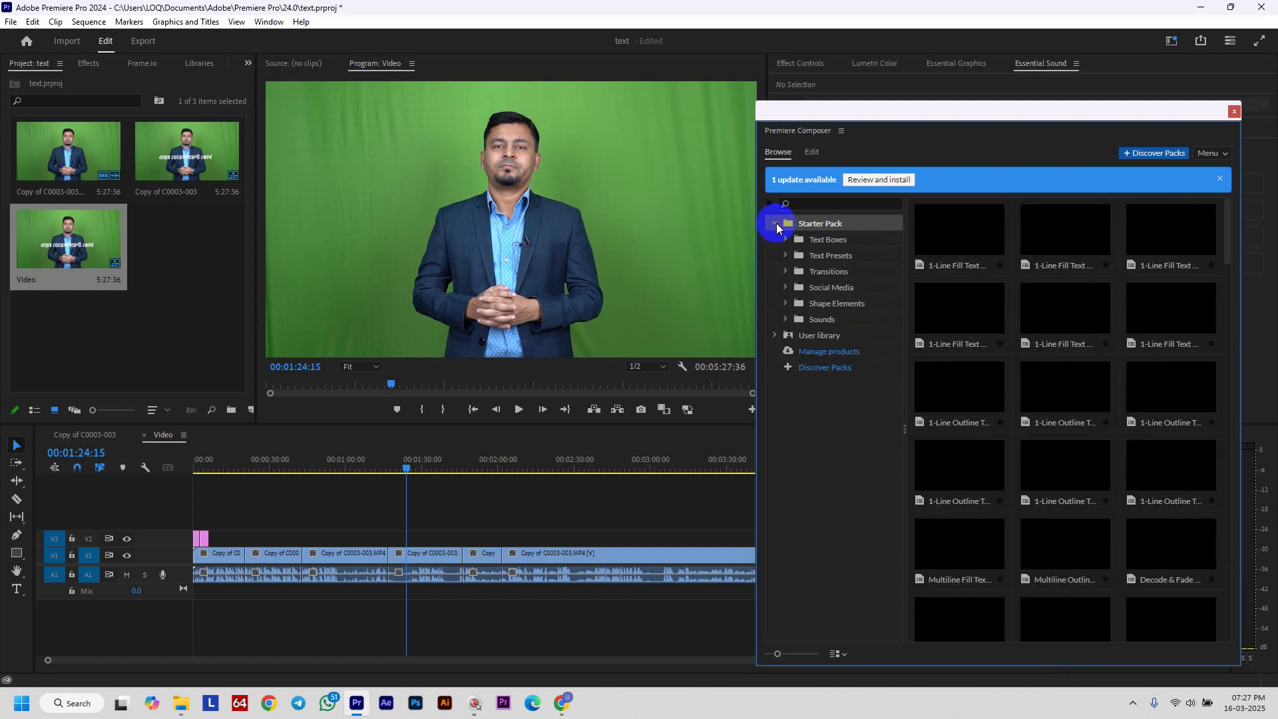
click(840, 257)
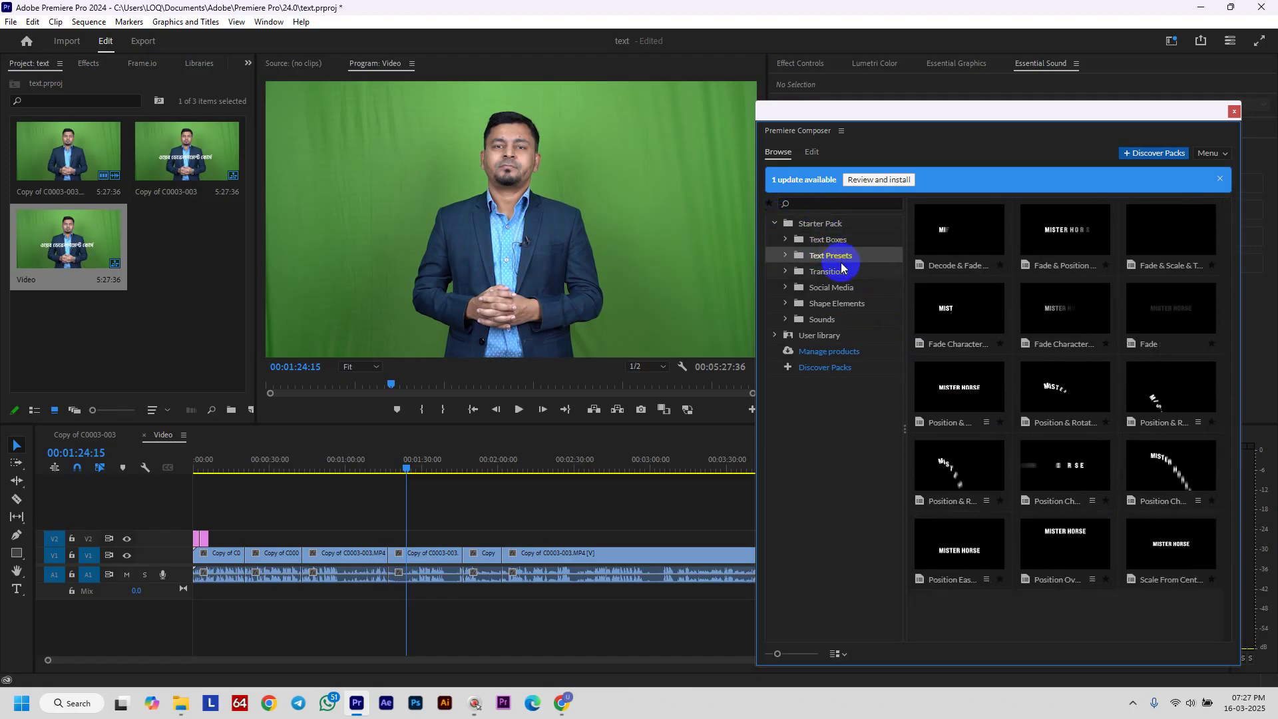
click(840, 271)
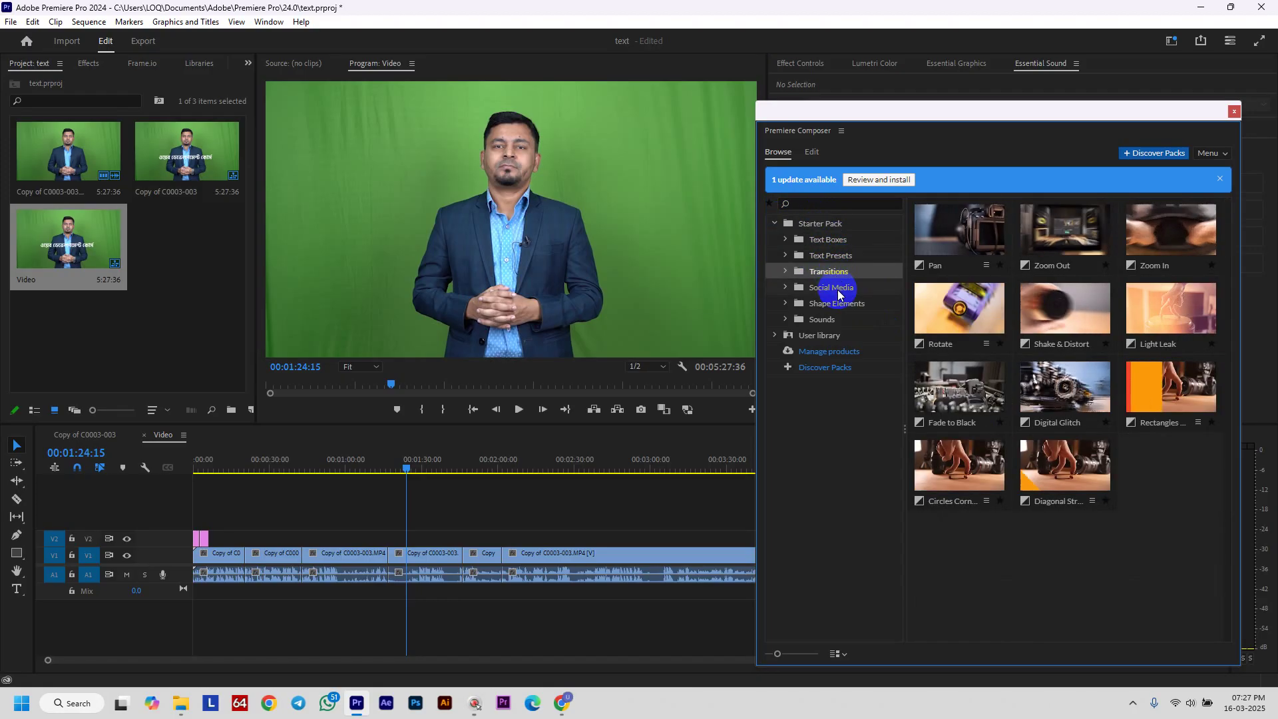
Look through the Starter Pack's Social Media, Shape Elements, Sounds and Text Boxes categories
click(837, 290)
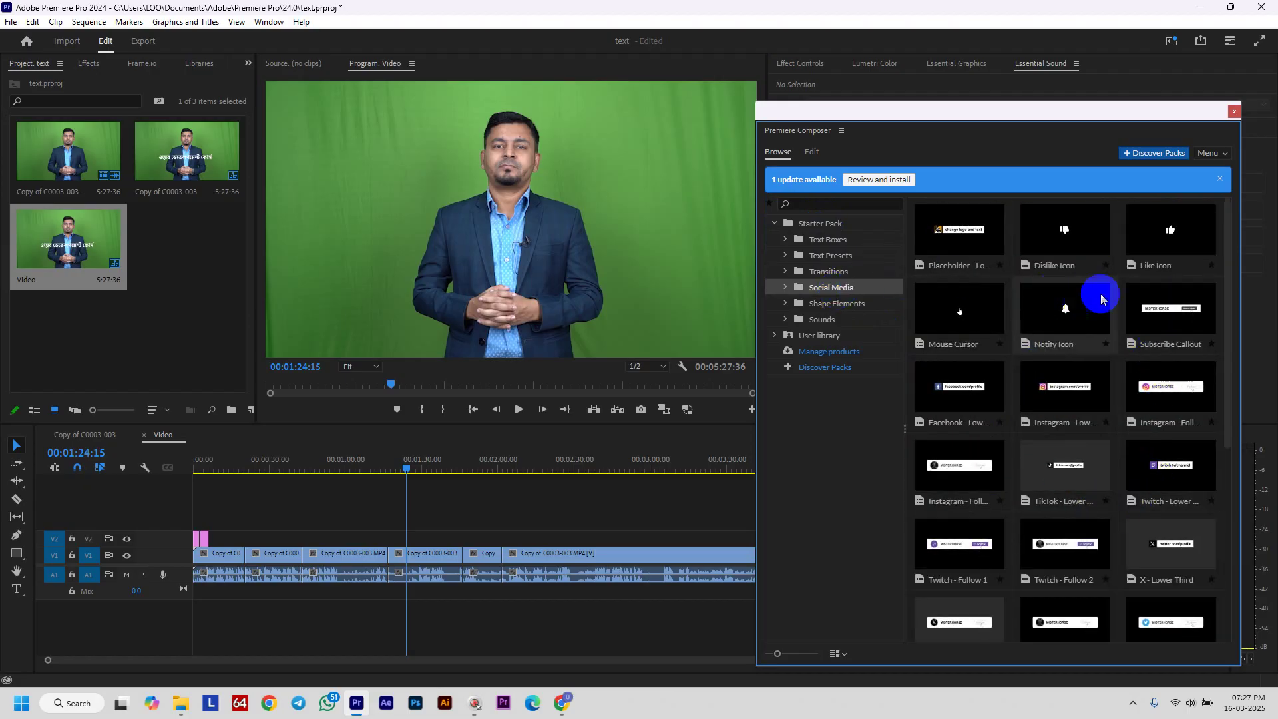
scroll(1065, 473, down, 4)
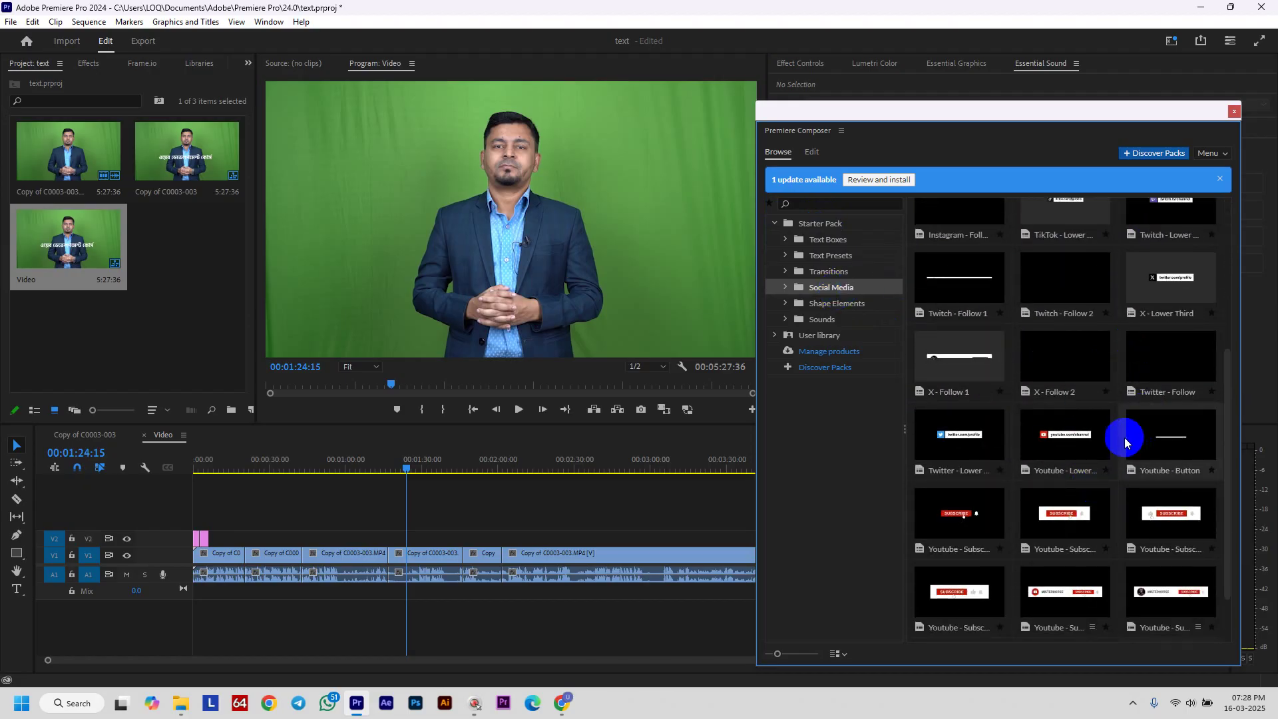
click(829, 303)
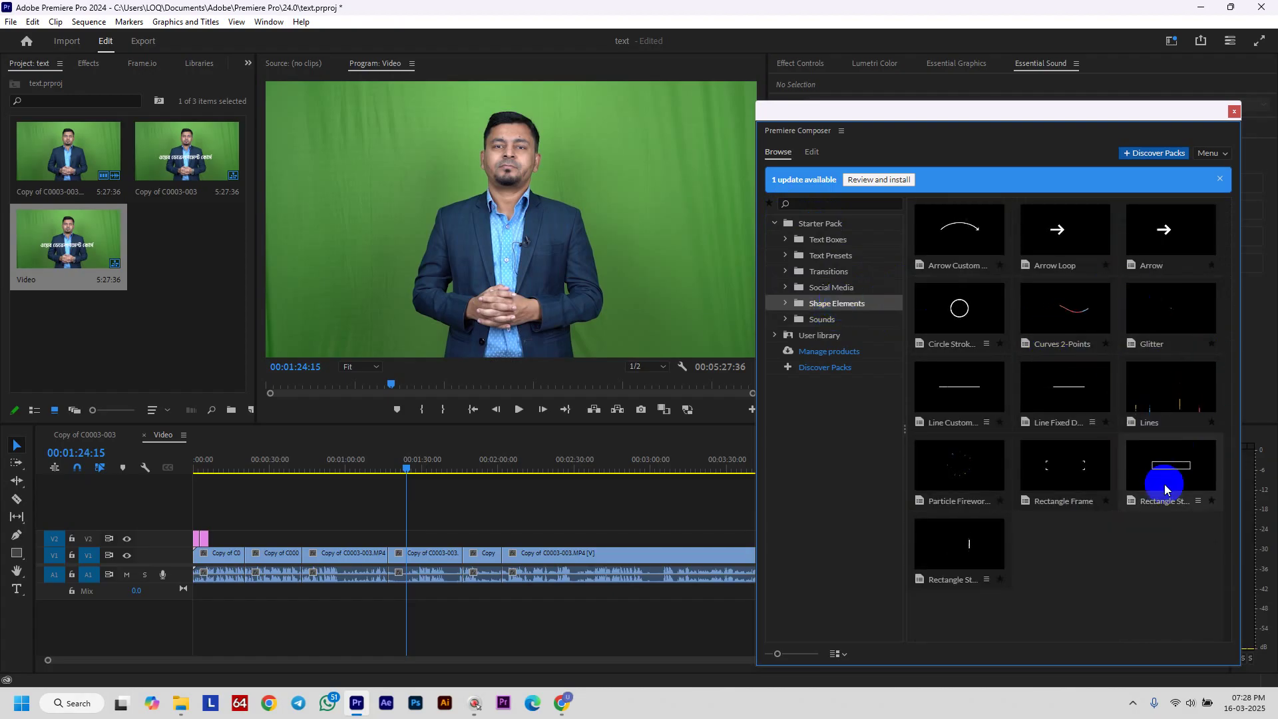
click(825, 319)
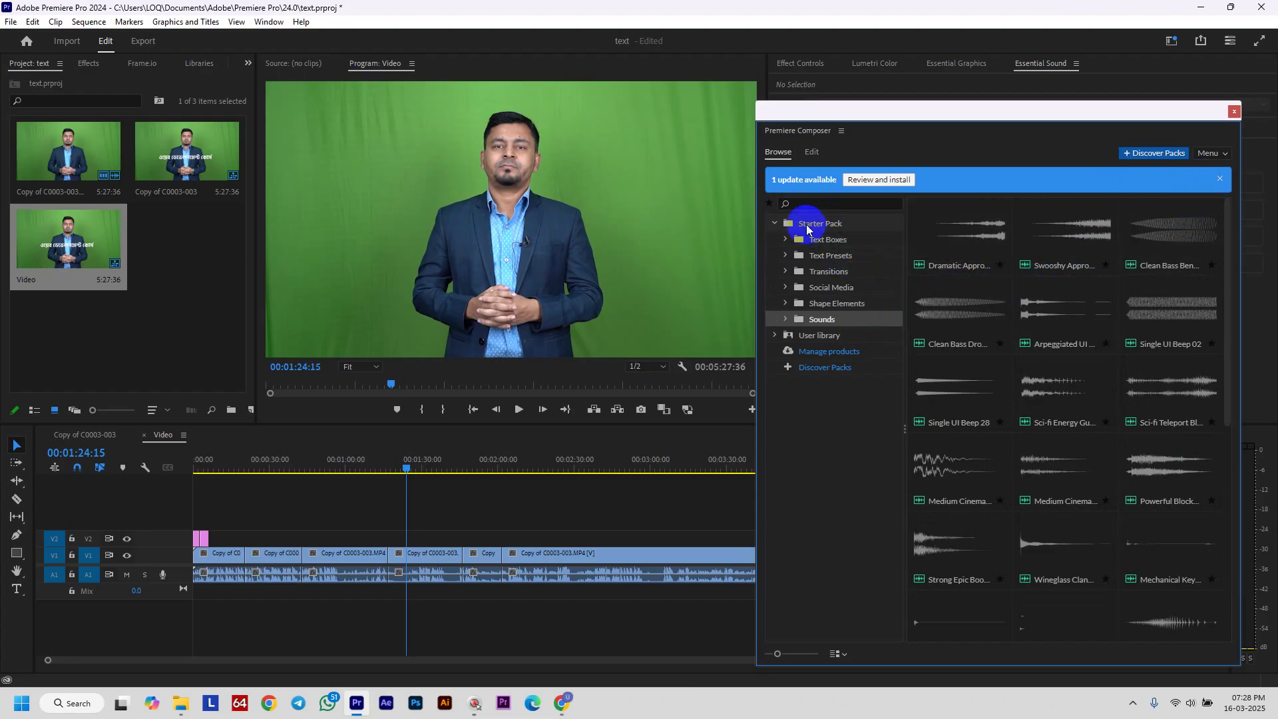
click(819, 243)
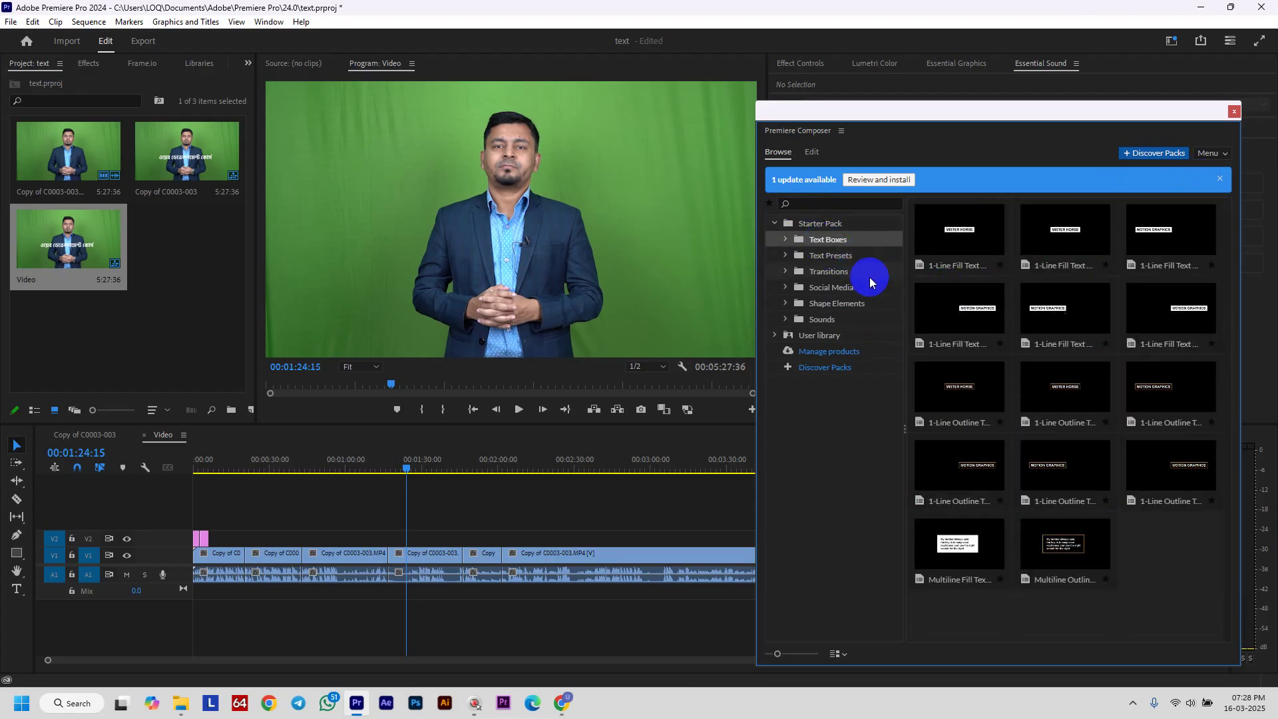
Add the Decode & Fade Characters Separately text preset to the sequence at the playhead, at 00:01:24:15
click(829, 256)
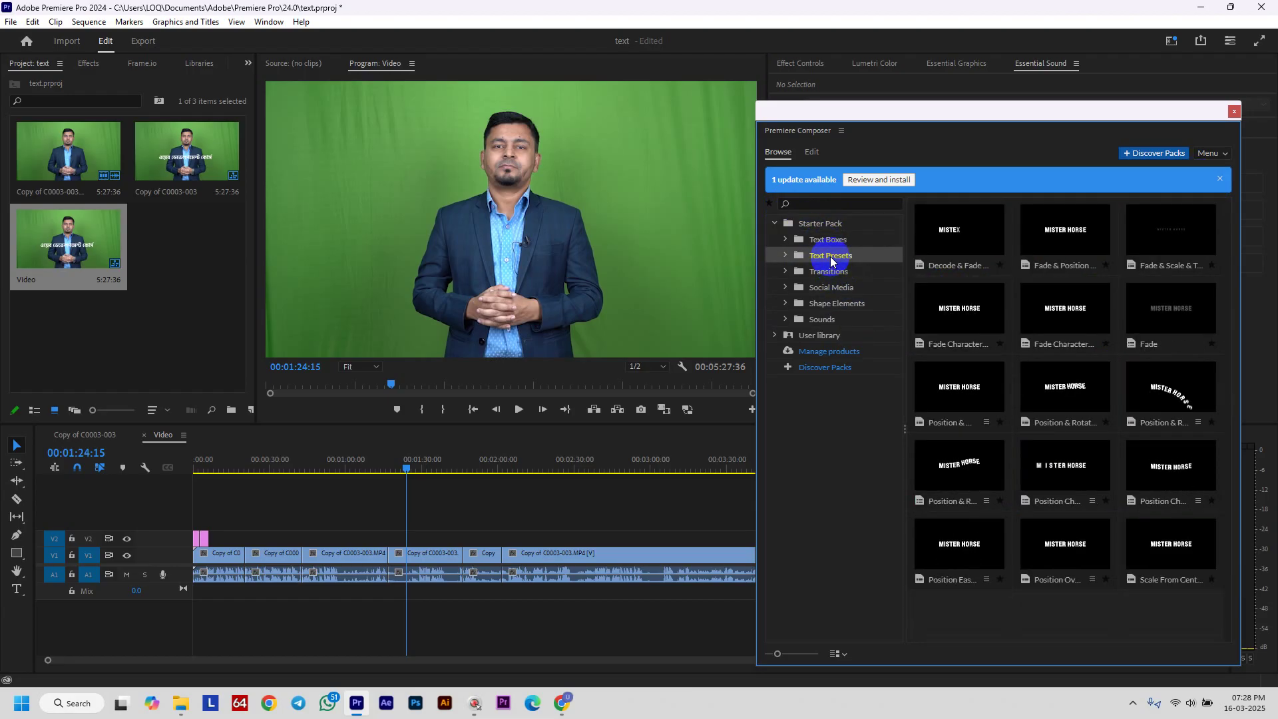
click(951, 250)
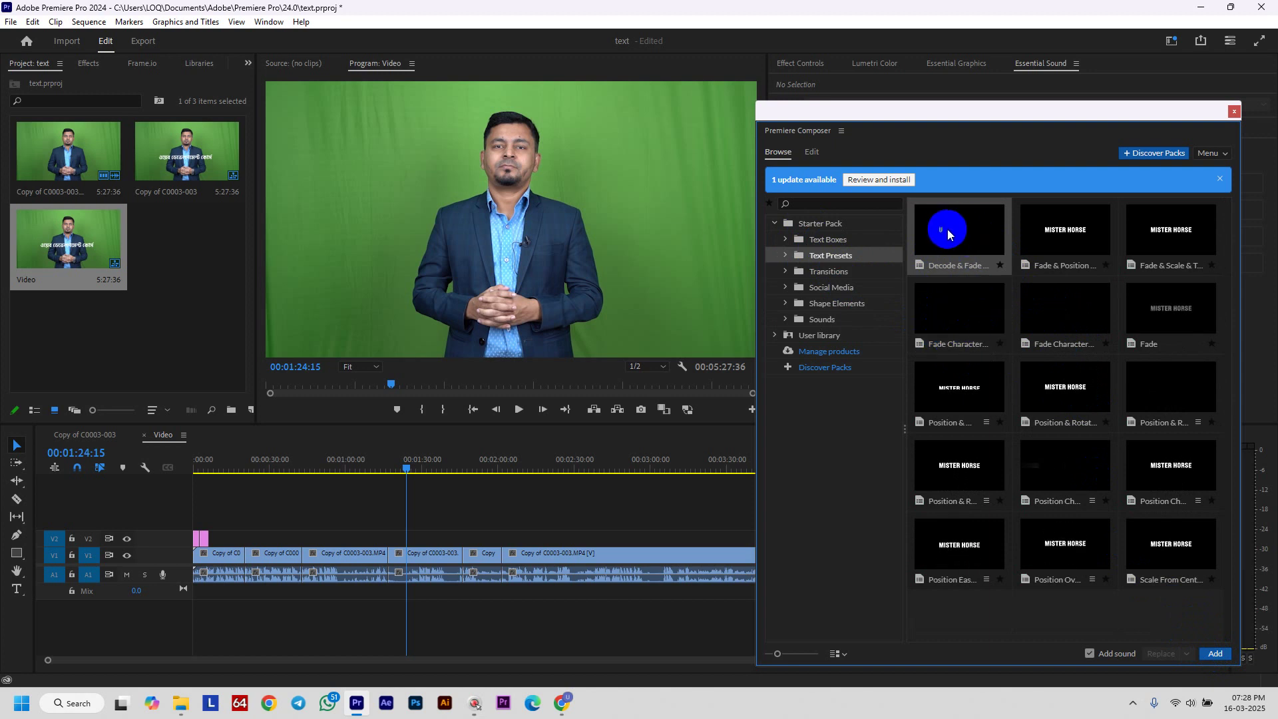
click(1212, 655)
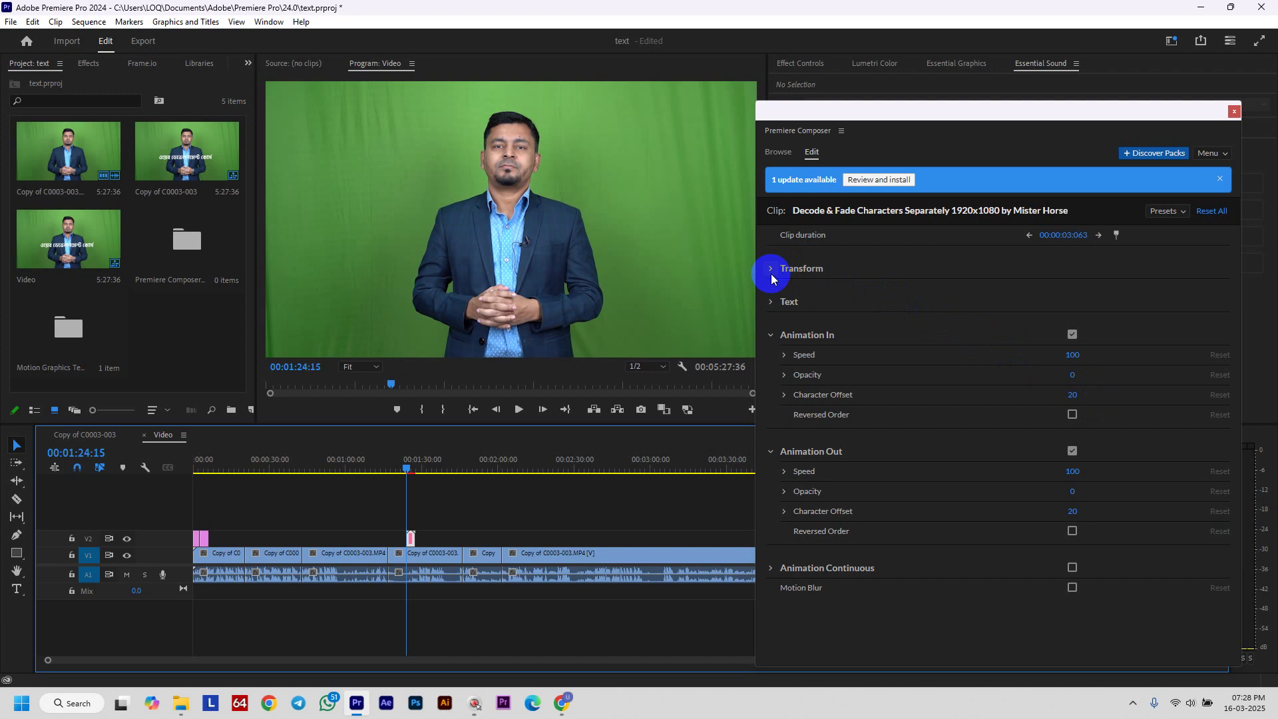
Replace the added title's placeholder text with "ওয়েব ডেভেলপমেন্ট কোর্স"
click(776, 311)
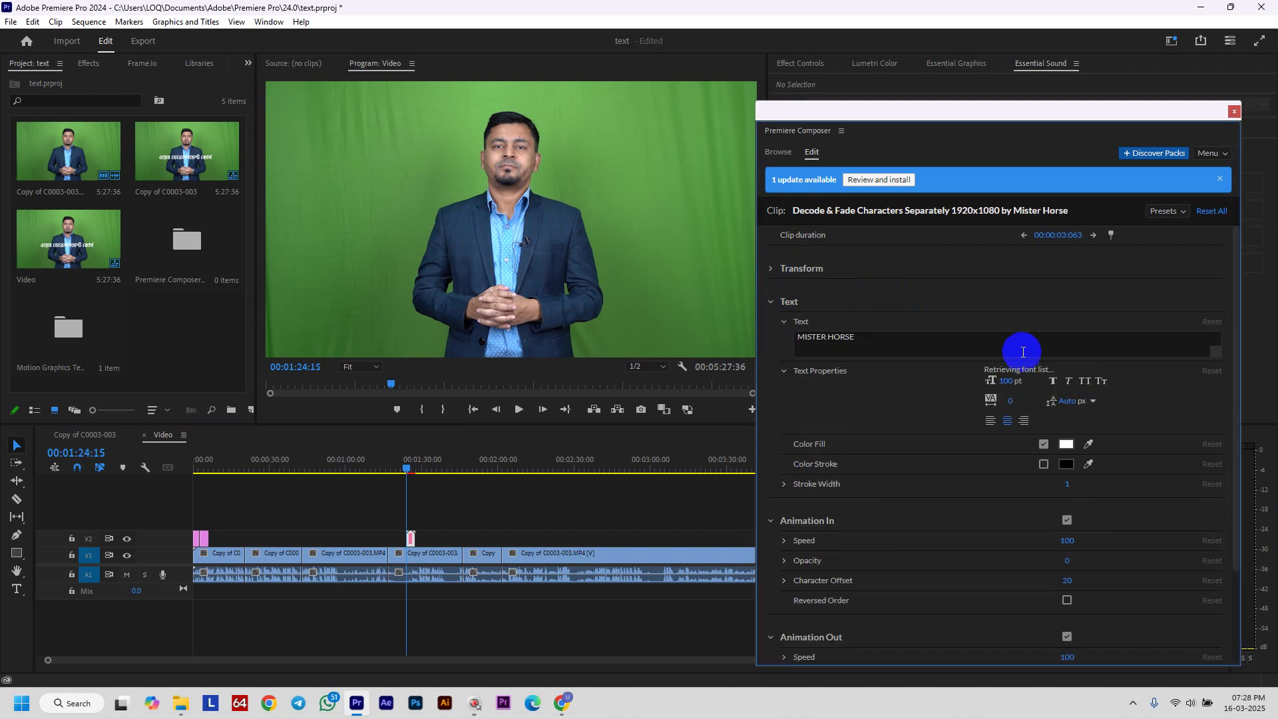
drag(893, 342, 796, 337)
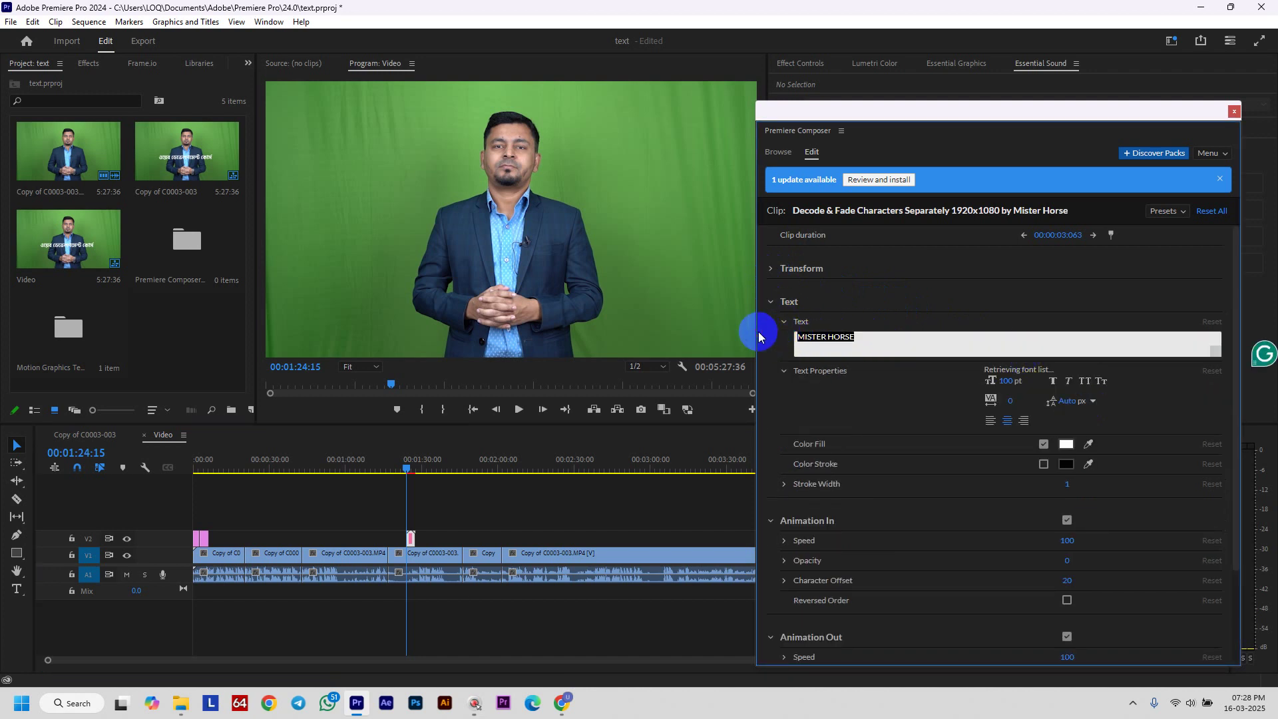
key(shift)
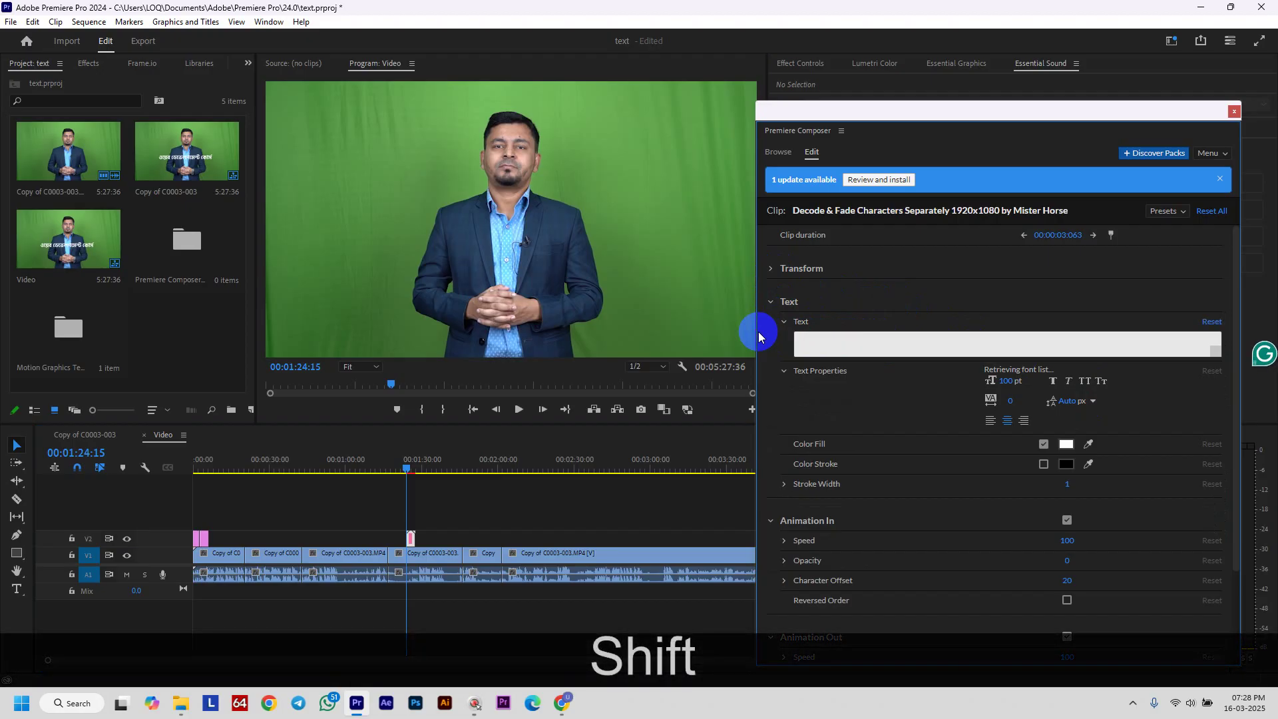
text(ওয়েব ডেভেলপমেন্ট কোর্স)
click(785, 104)
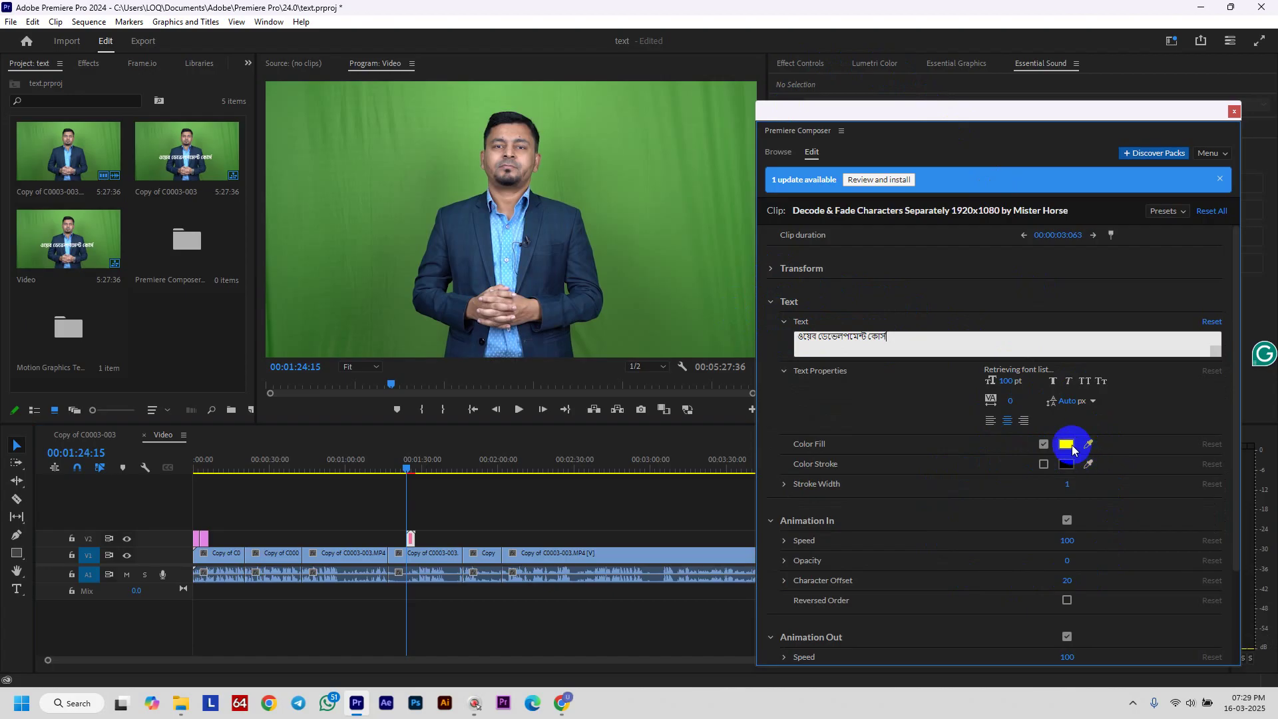
Set the title's fill color to red c50000 and look over its Animation In and Animation Out settings
click(1067, 444)
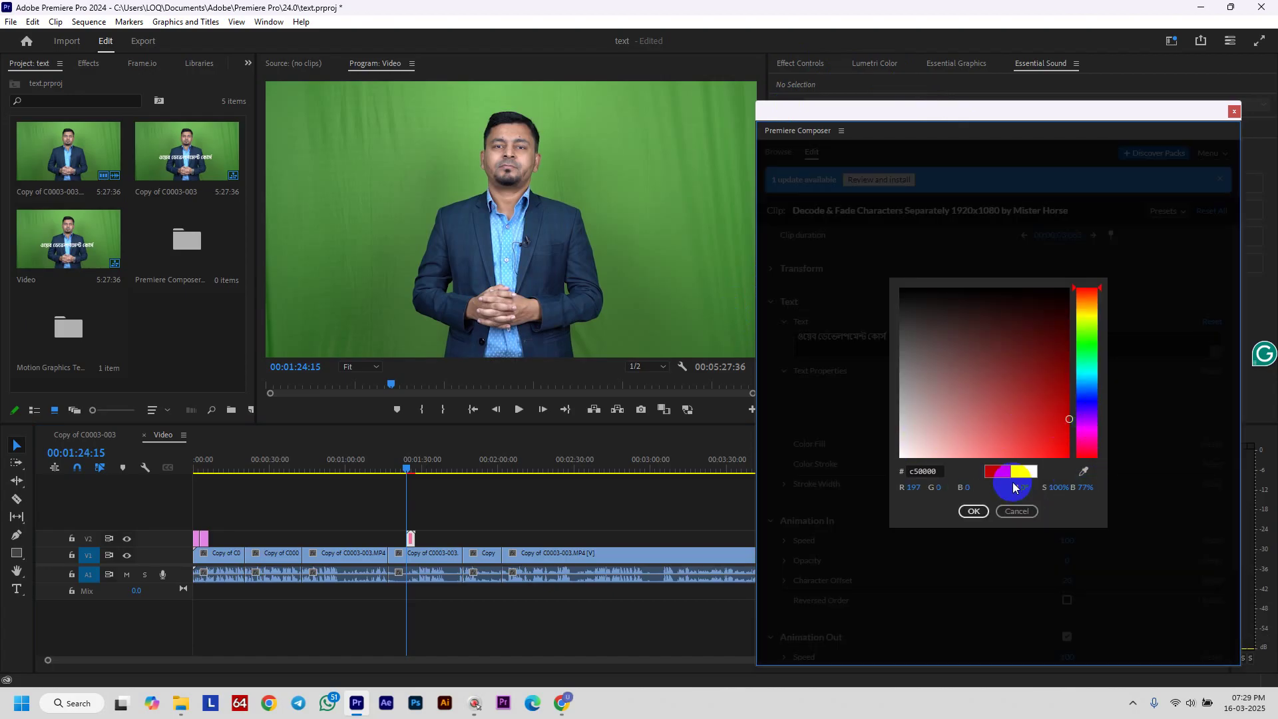
click(971, 512)
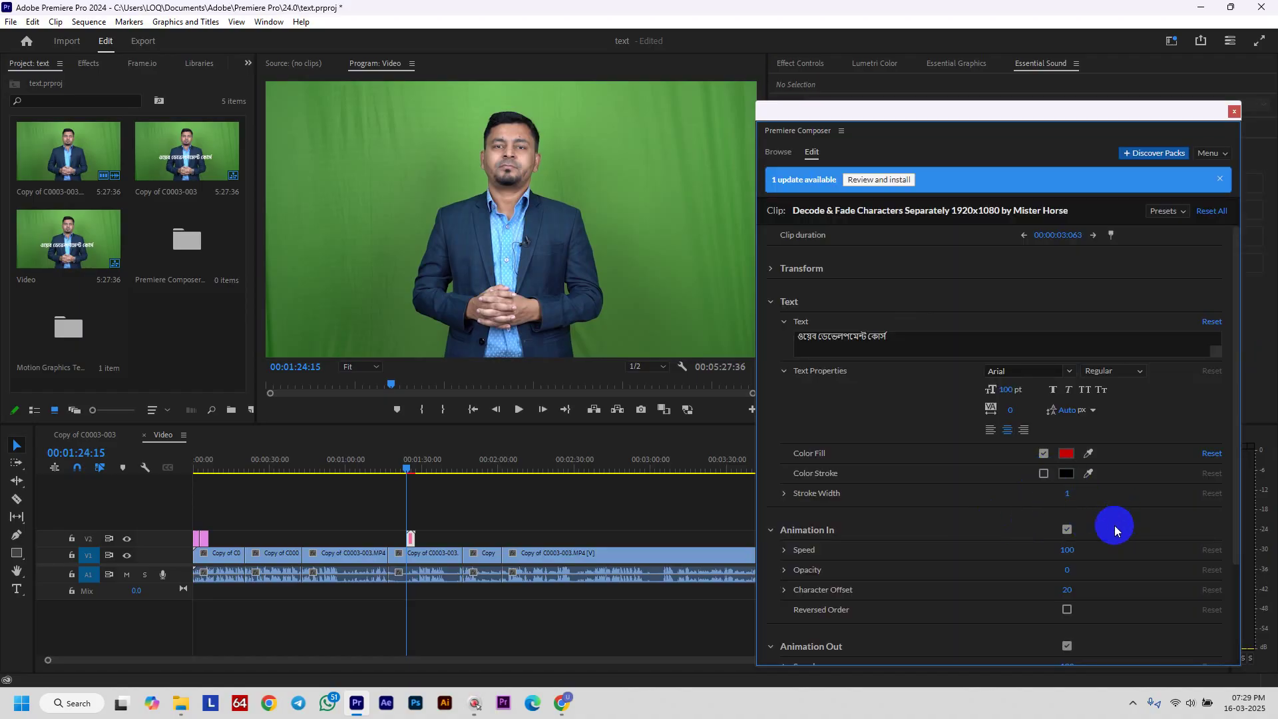
scroll(965, 563, down, 1)
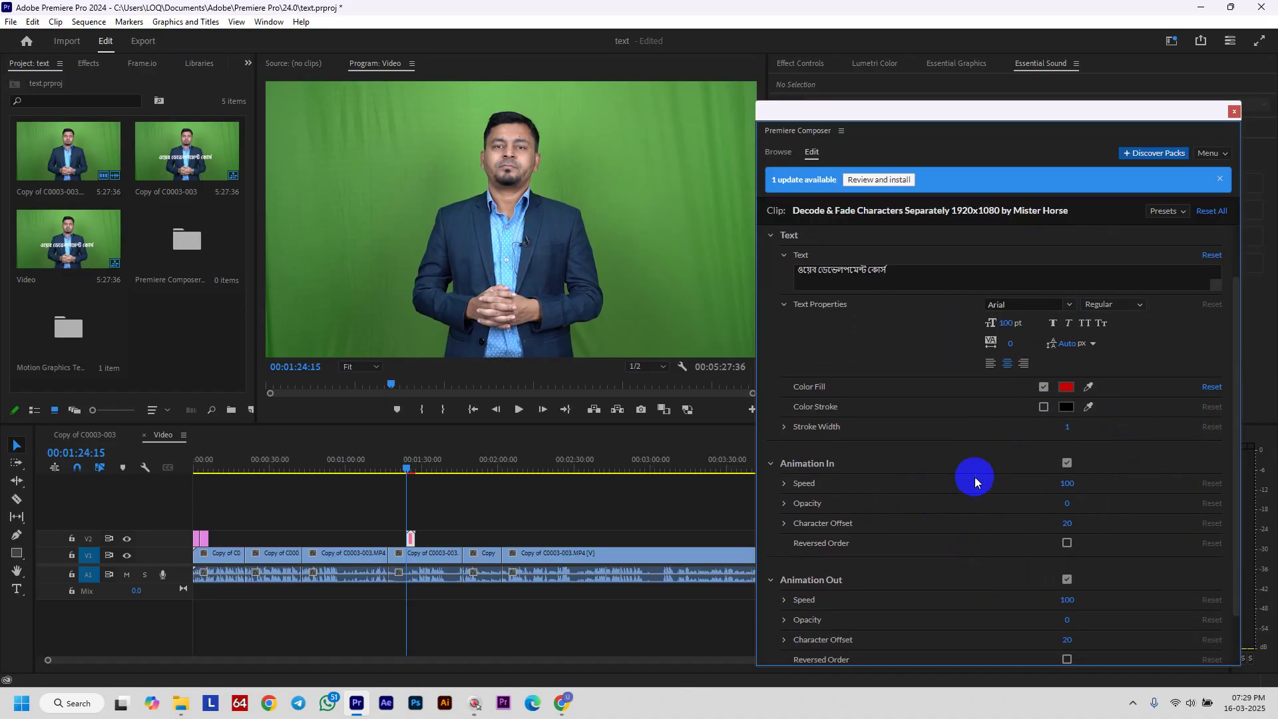
scroll(941, 569, down, 1)
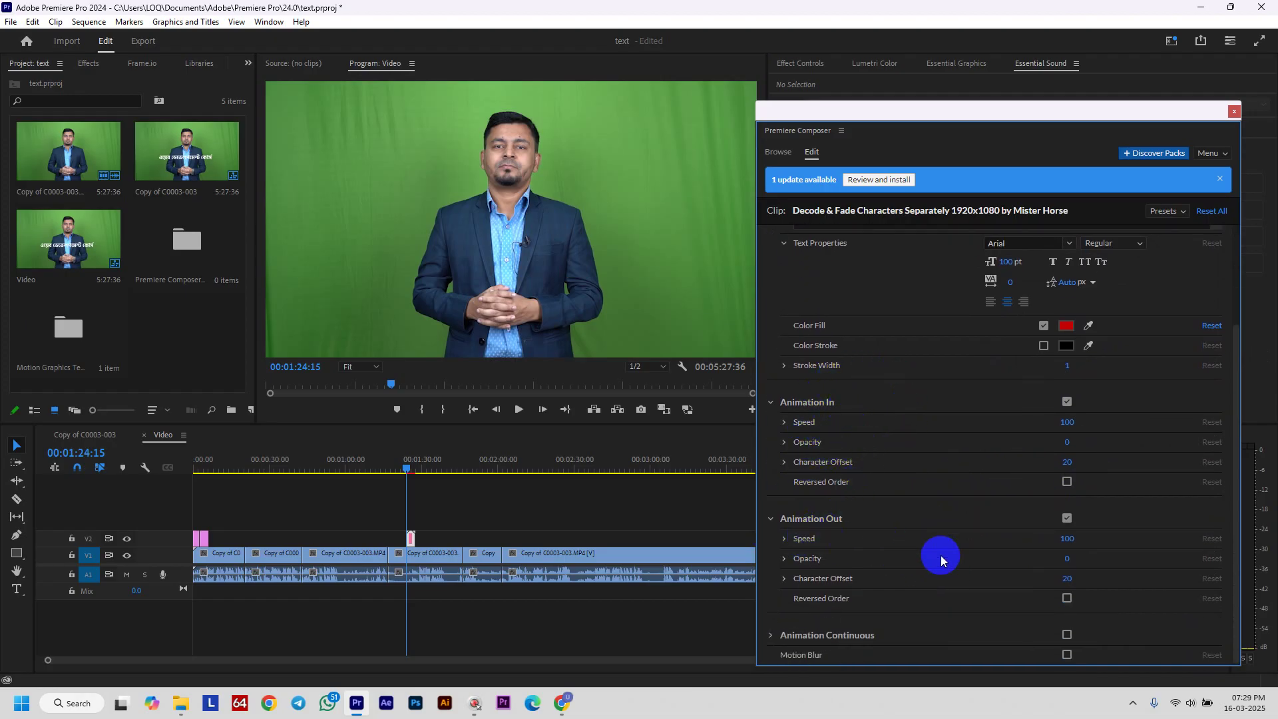
Shift the Premiere Composer window slightly and play back the title's animation in the sequence
click(1033, 124)
drag(1014, 112, 982, 105)
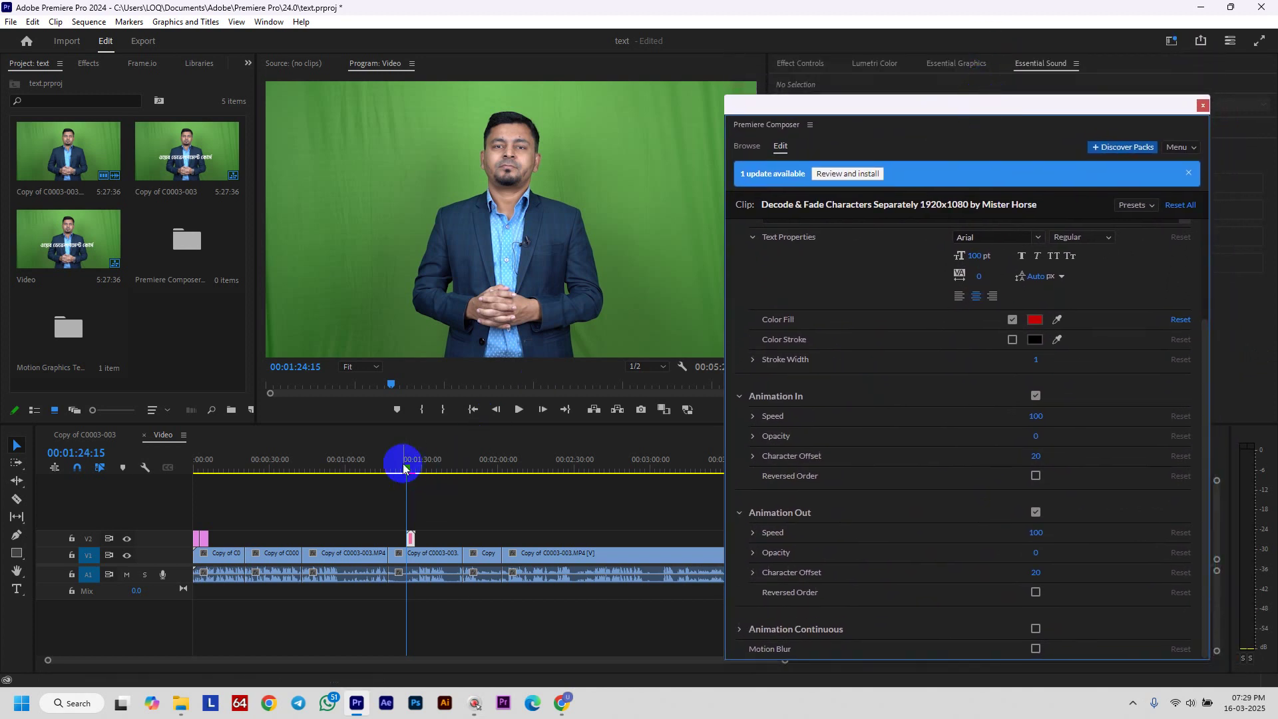
key(space)
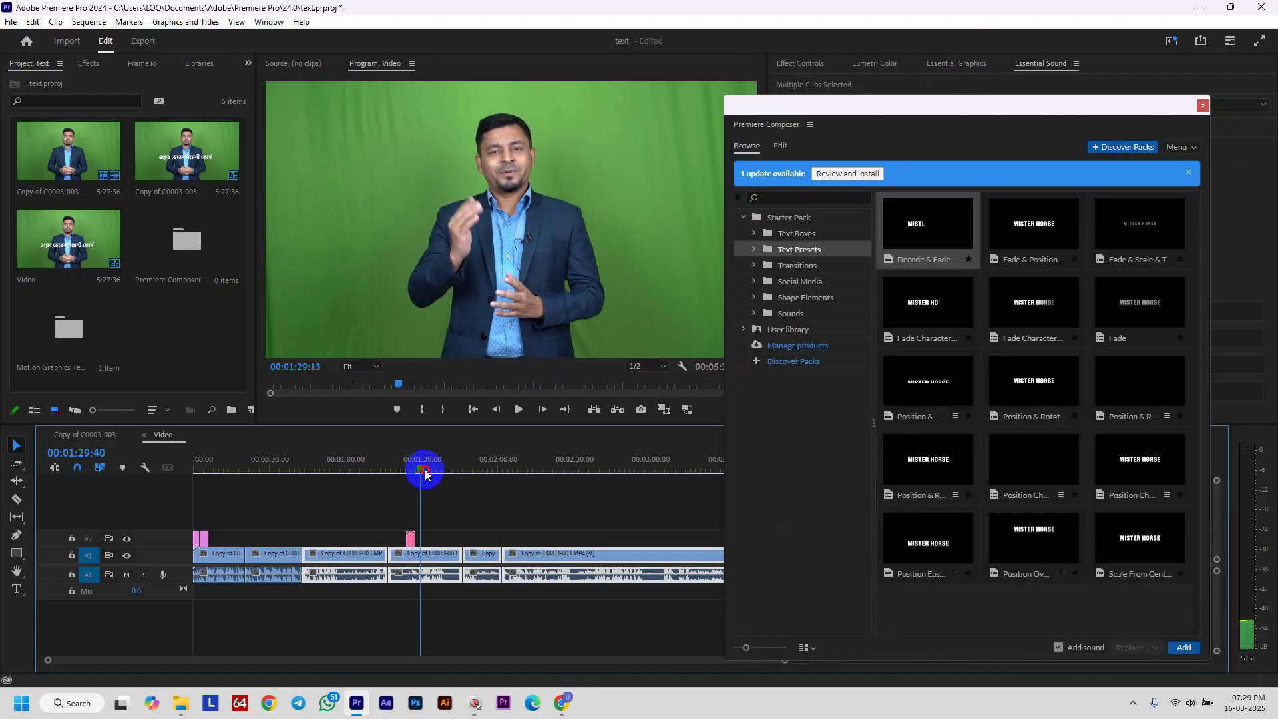
click(409, 466)
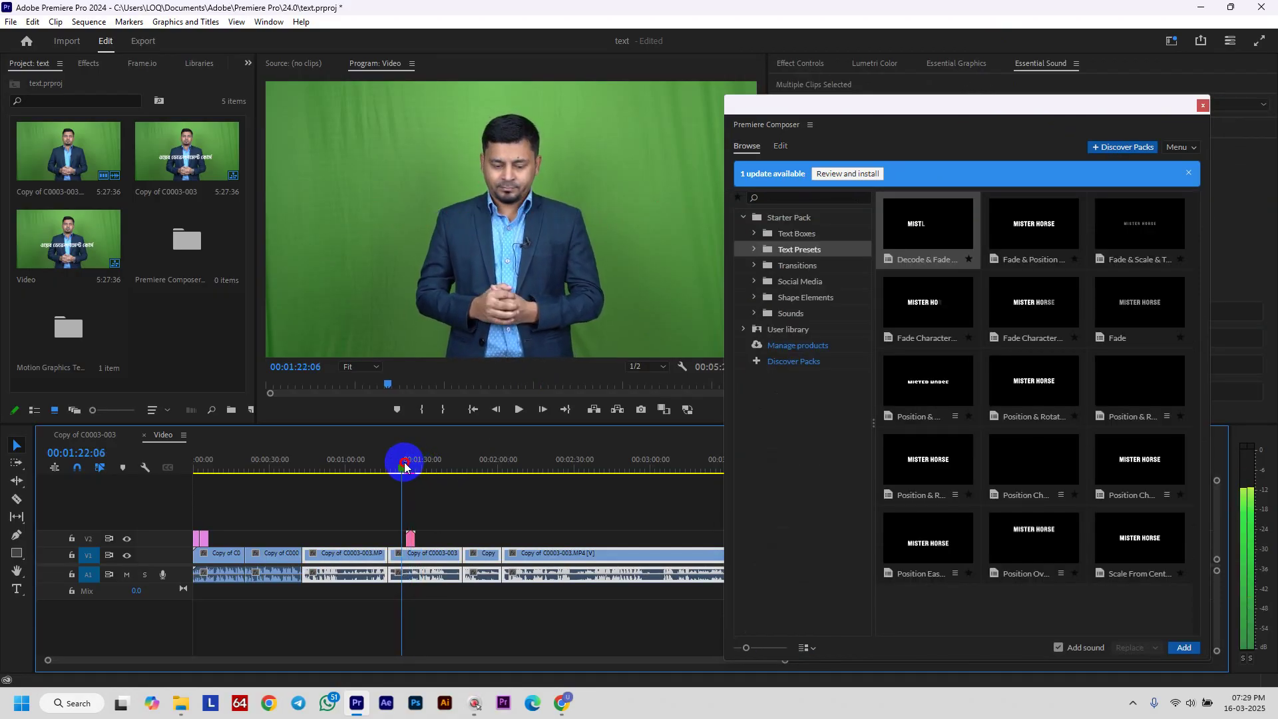
drag(408, 464, 414, 464)
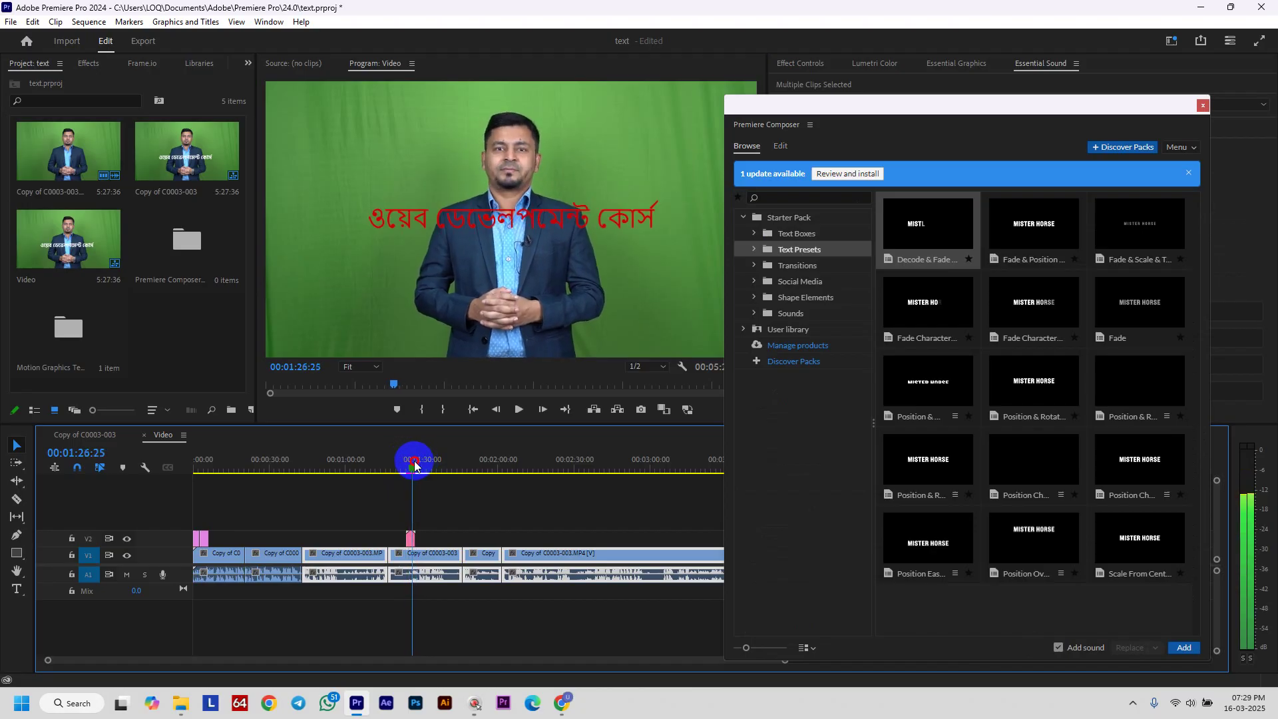
click(519, 503)
key(space)
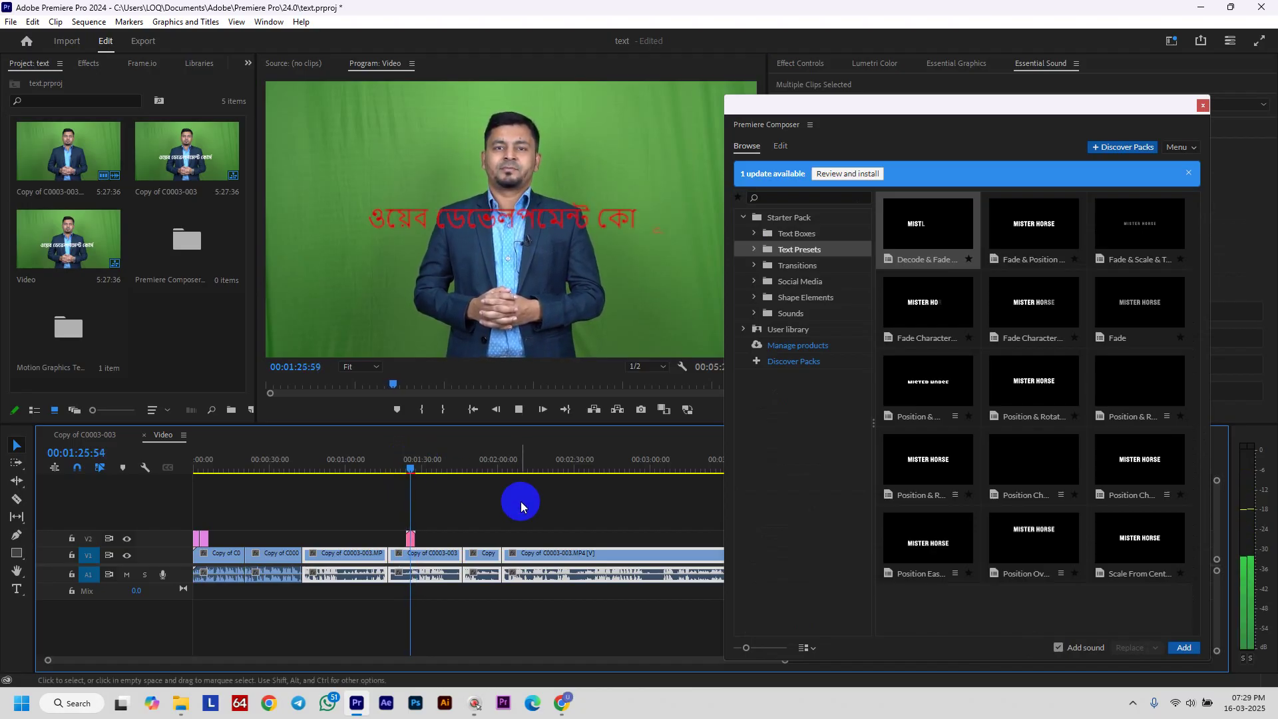
key(space)
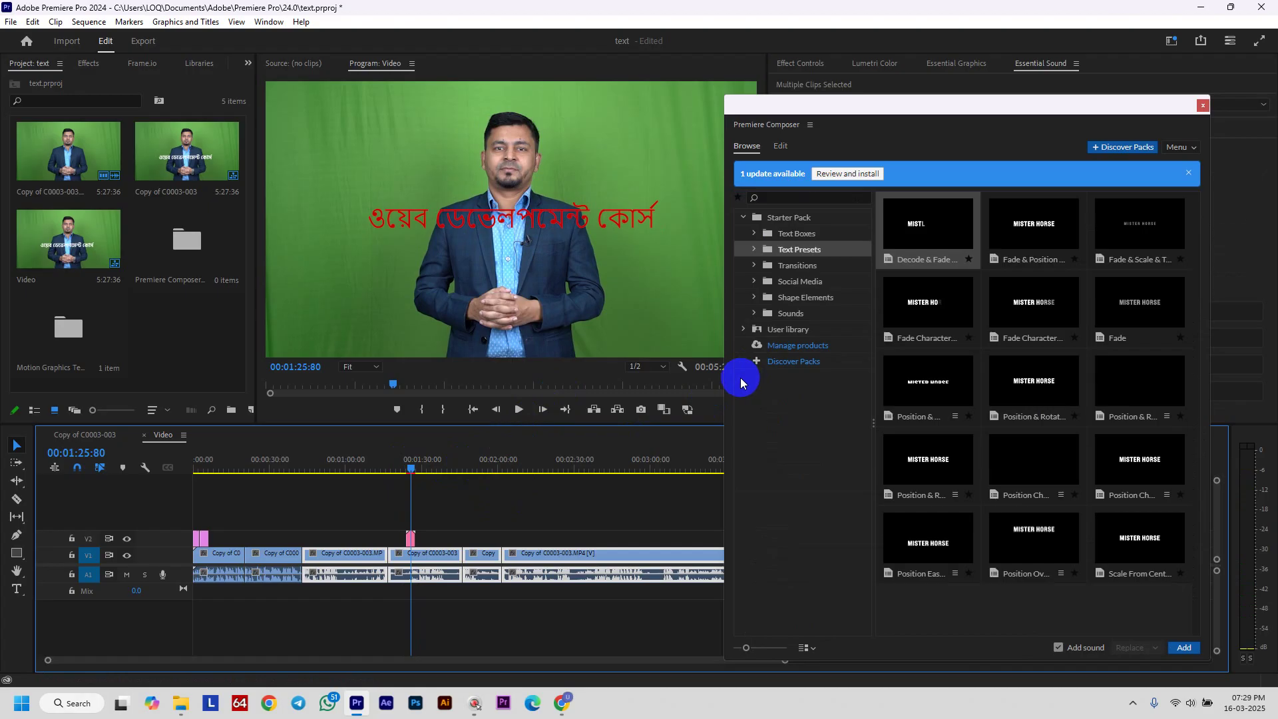
Reopen the title's editable properties and set its fill color to off-white ebeaea
click(777, 148)
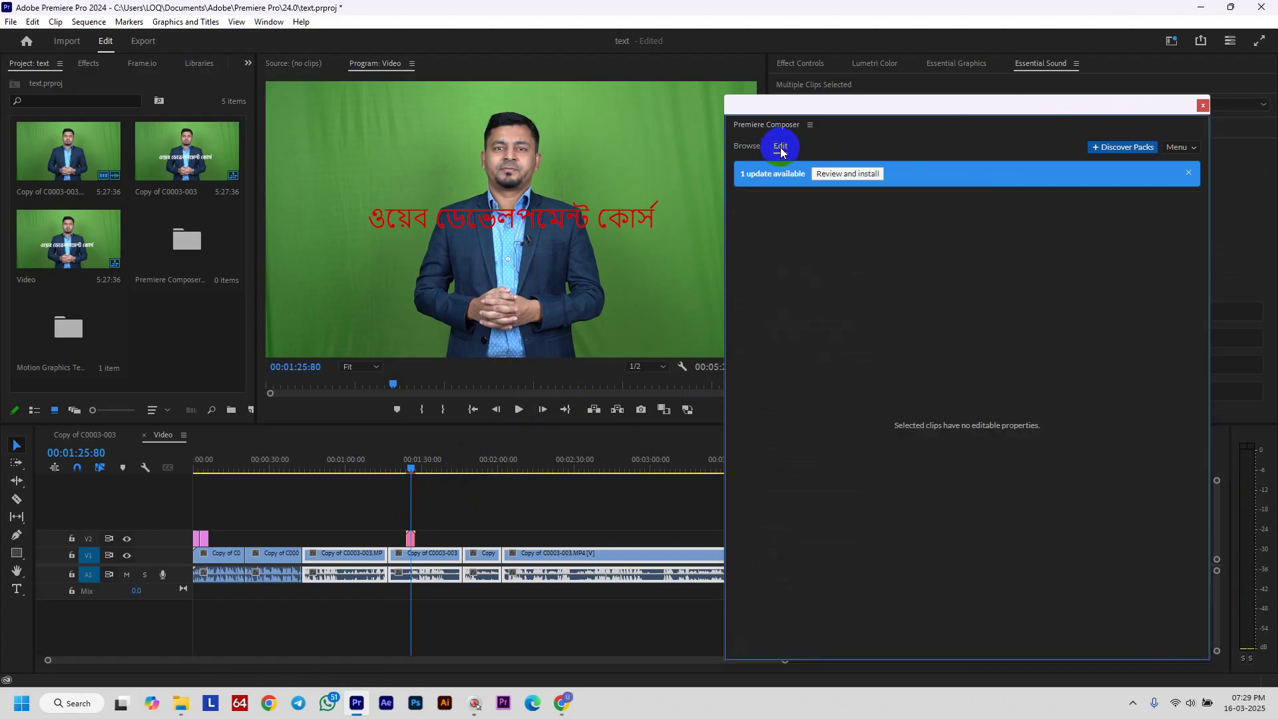
click(542, 220)
click(542, 224)
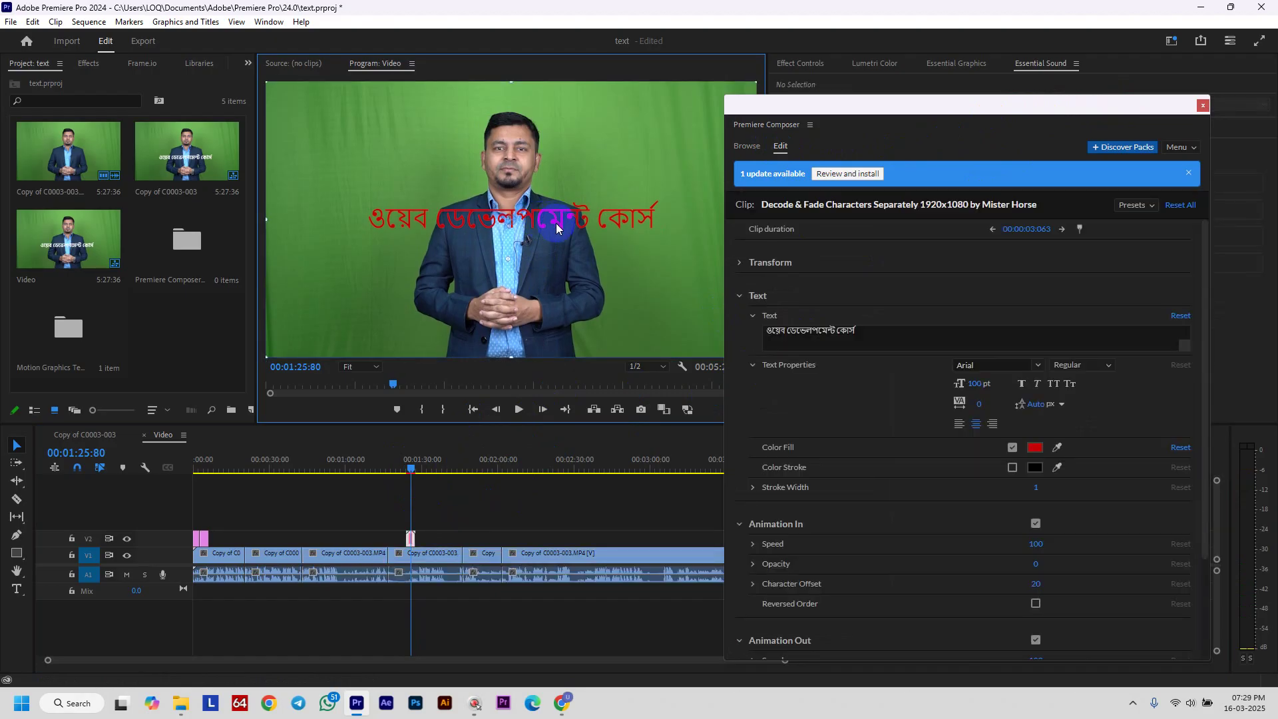
click(1035, 448)
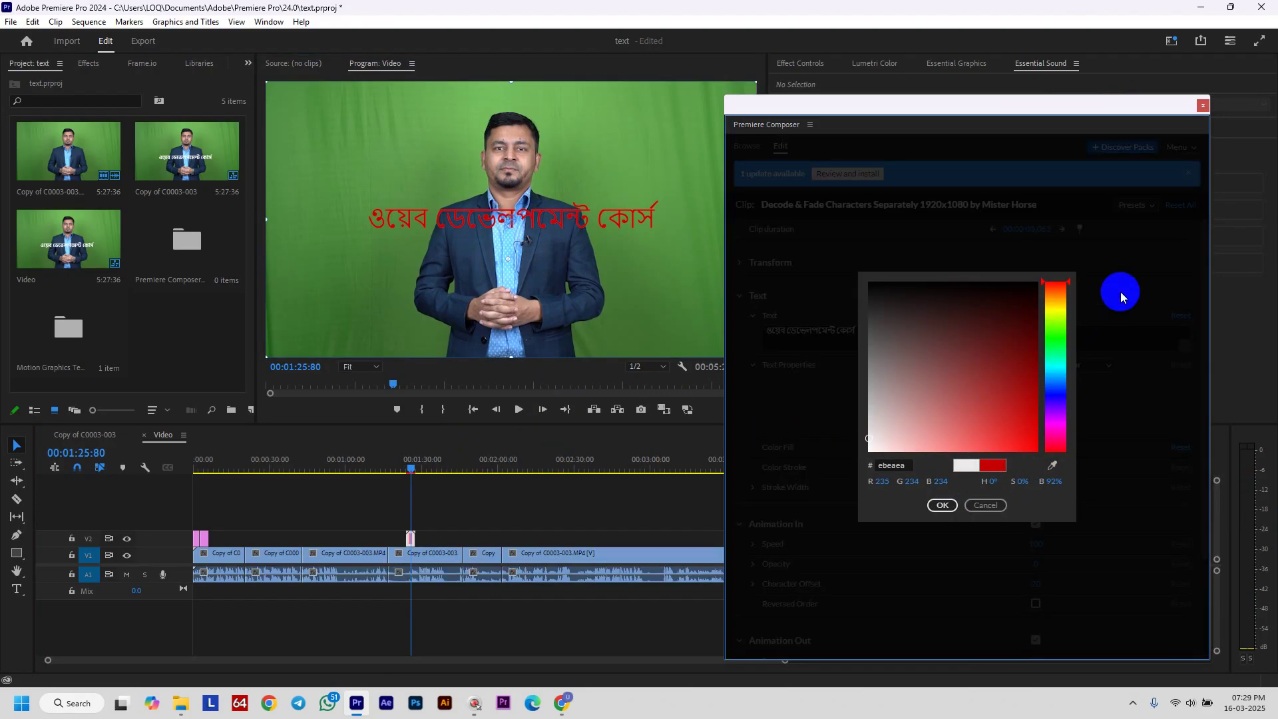
click(943, 505)
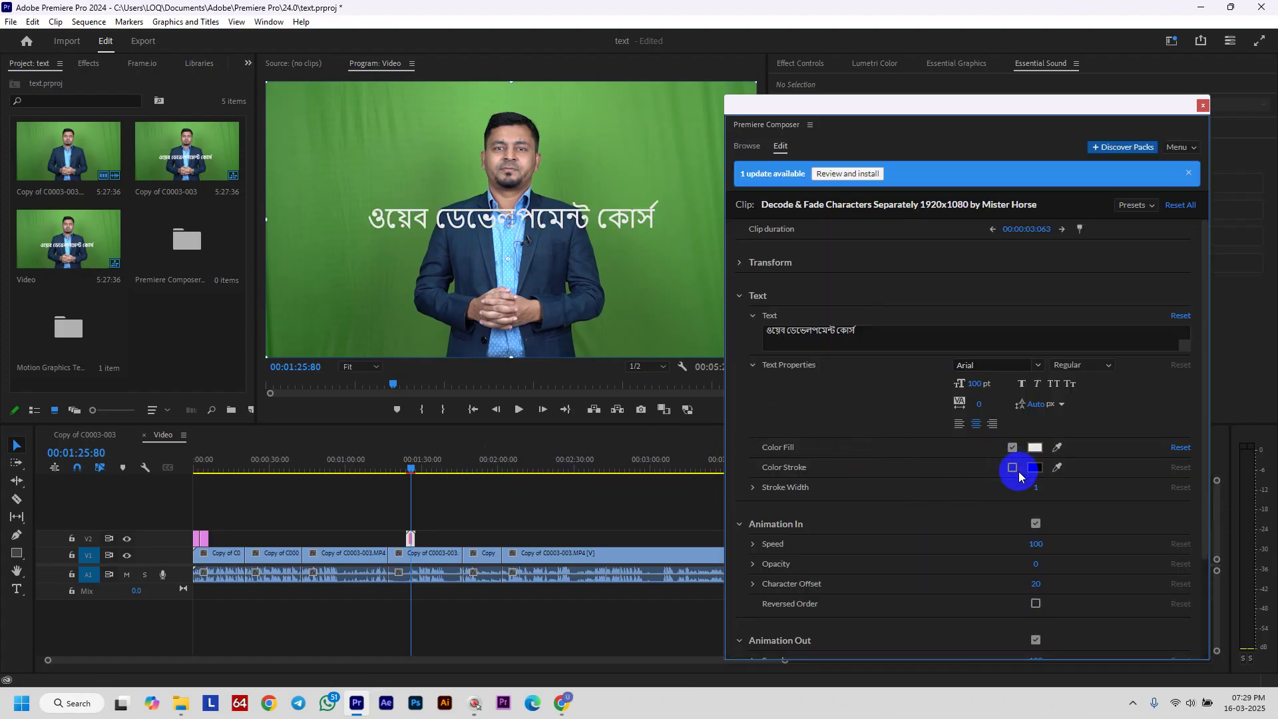
Give the title a red c40000 stroke and set the stroke width to 22
click(1033, 468)
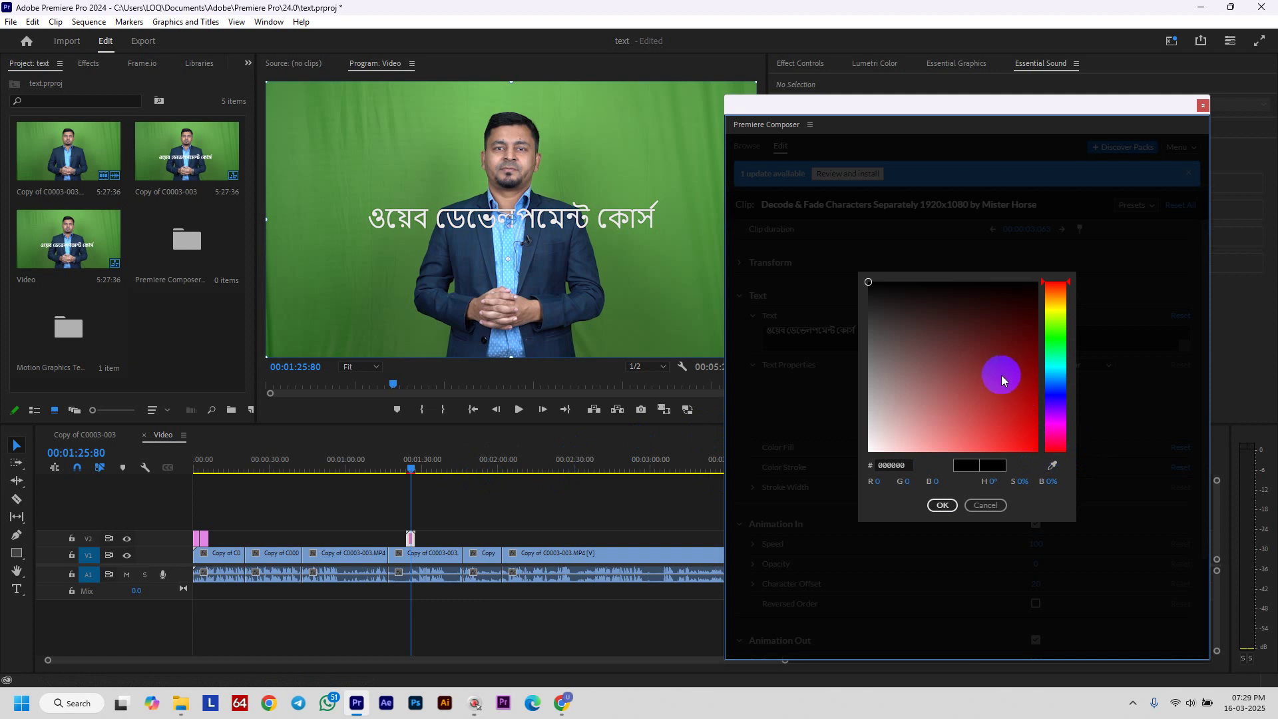
drag(1002, 380, 1049, 414)
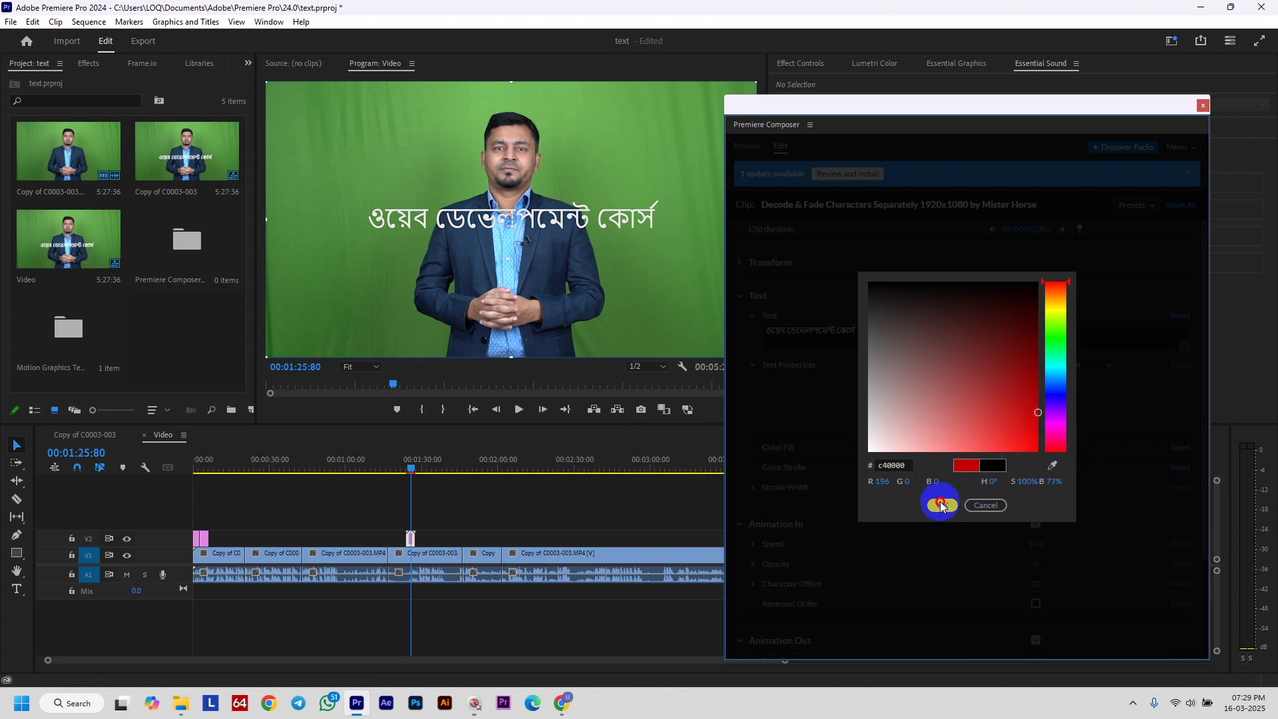
click(941, 505)
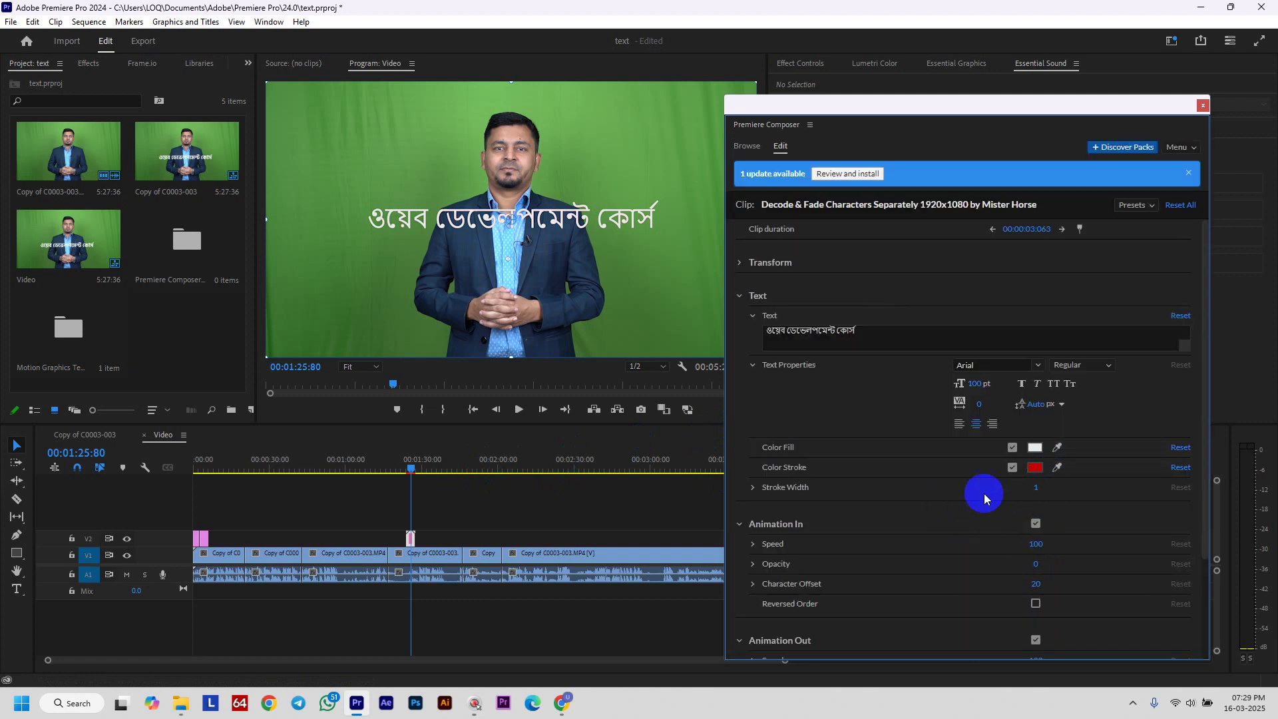
click(753, 489)
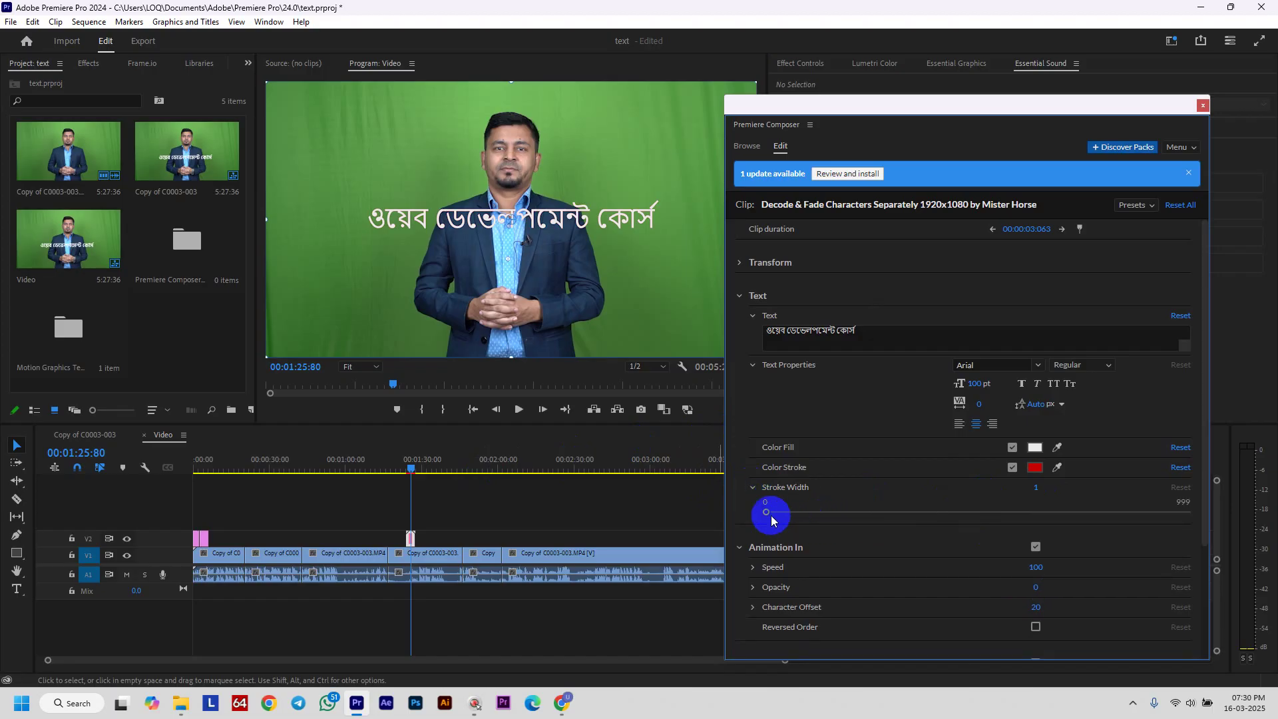
drag(775, 511, 772, 512)
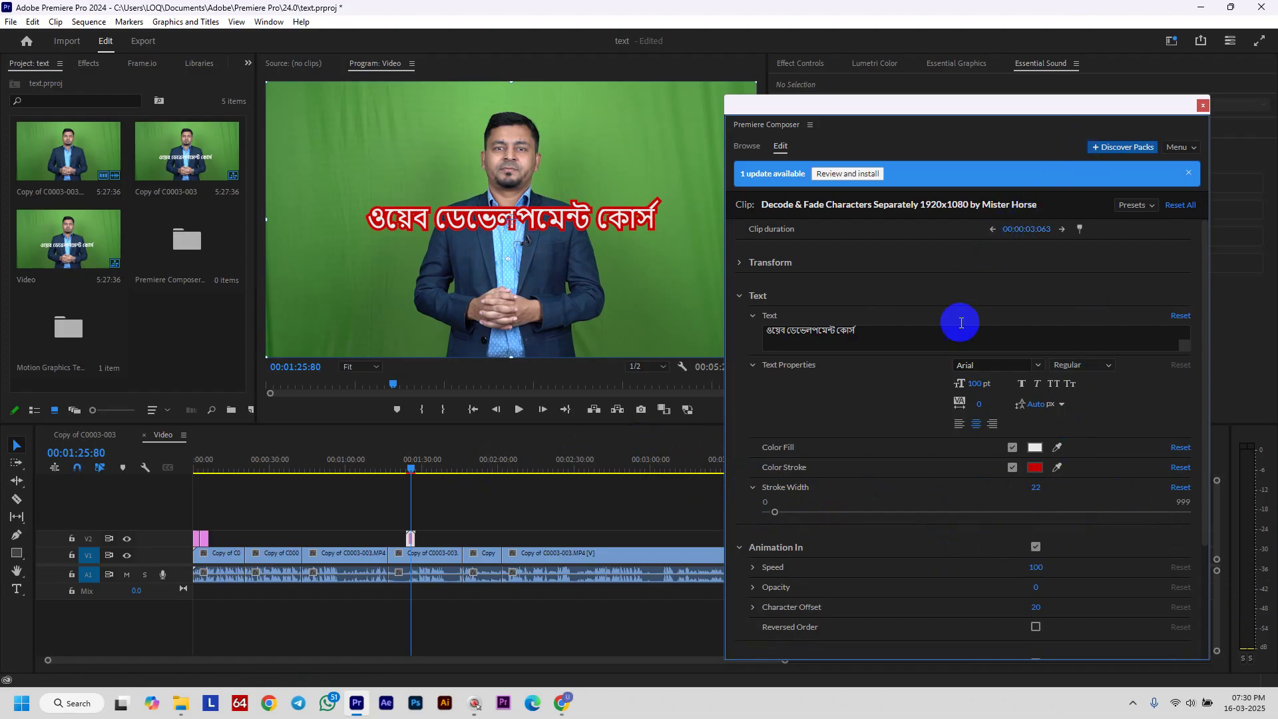
scroll(1056, 528, down, 5)
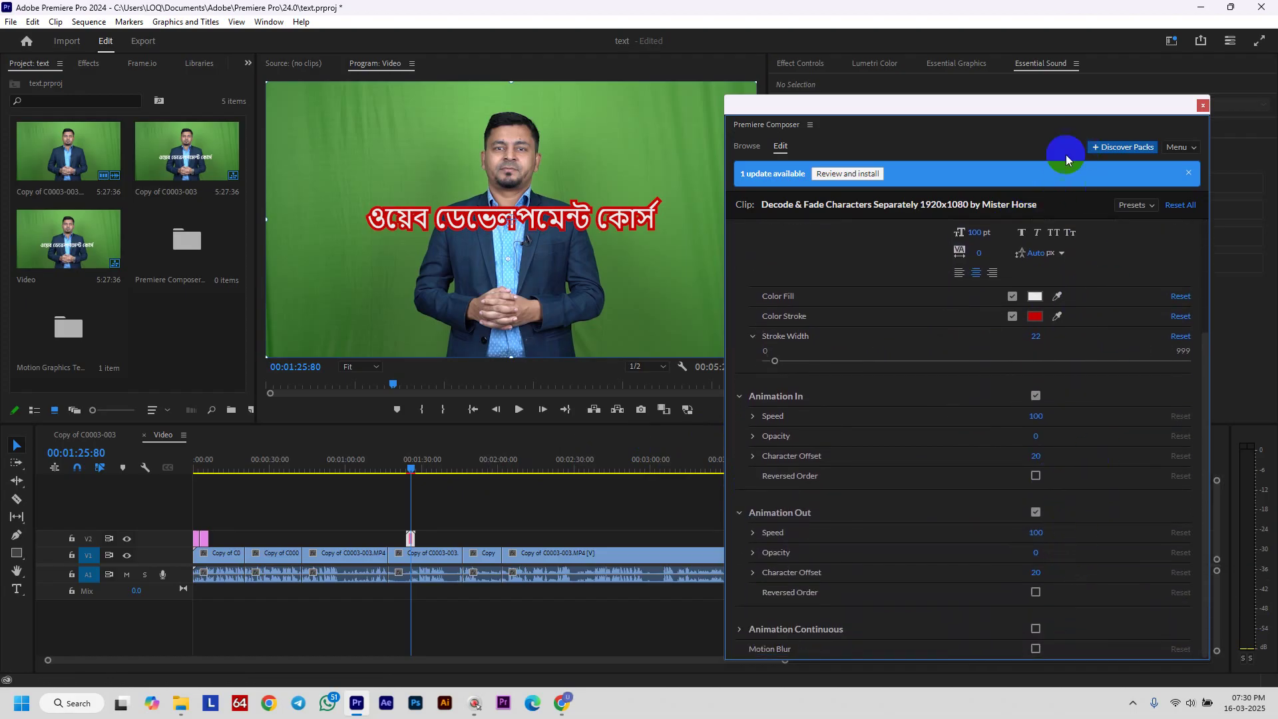
Close the Premiere Composer window and play the sequence from the start of the title to preview its animation
click(1202, 106)
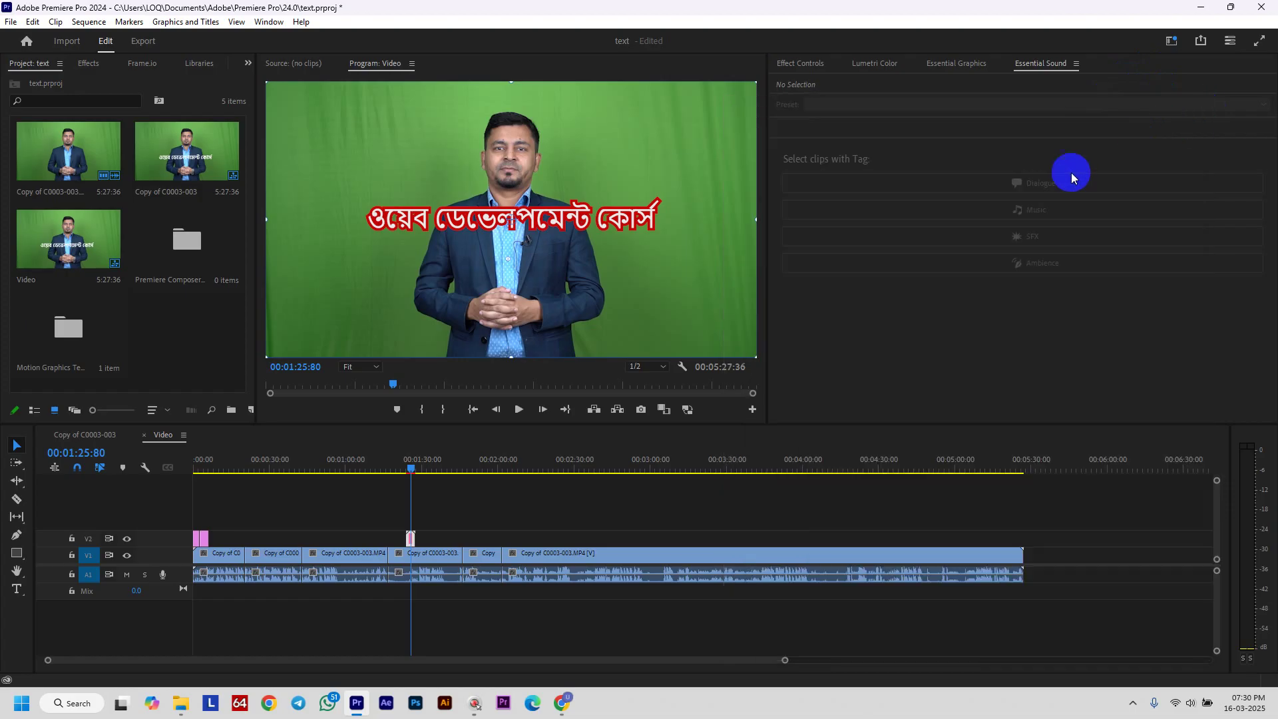
mouse_move(411, 469)
mouse_down()
mouse_move(400, 477)
mouse_move(419, 475)
mouse_move(408, 468)
mouse_up()
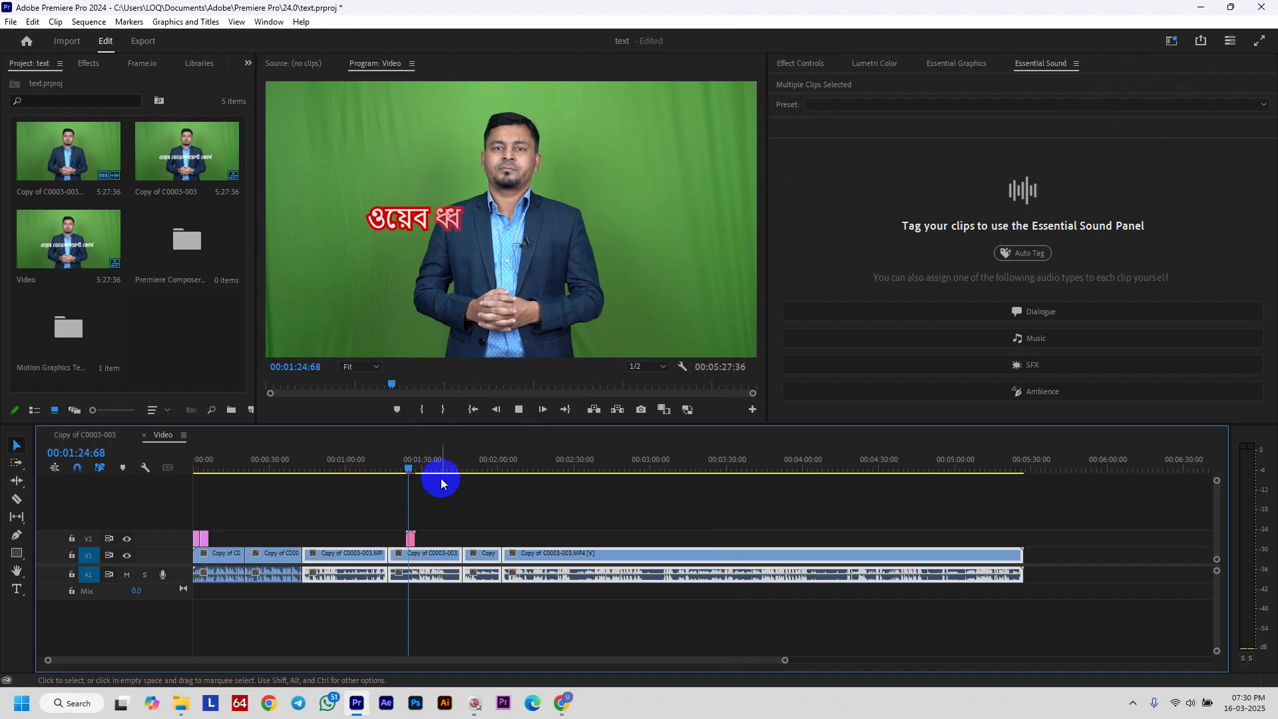
key(space)
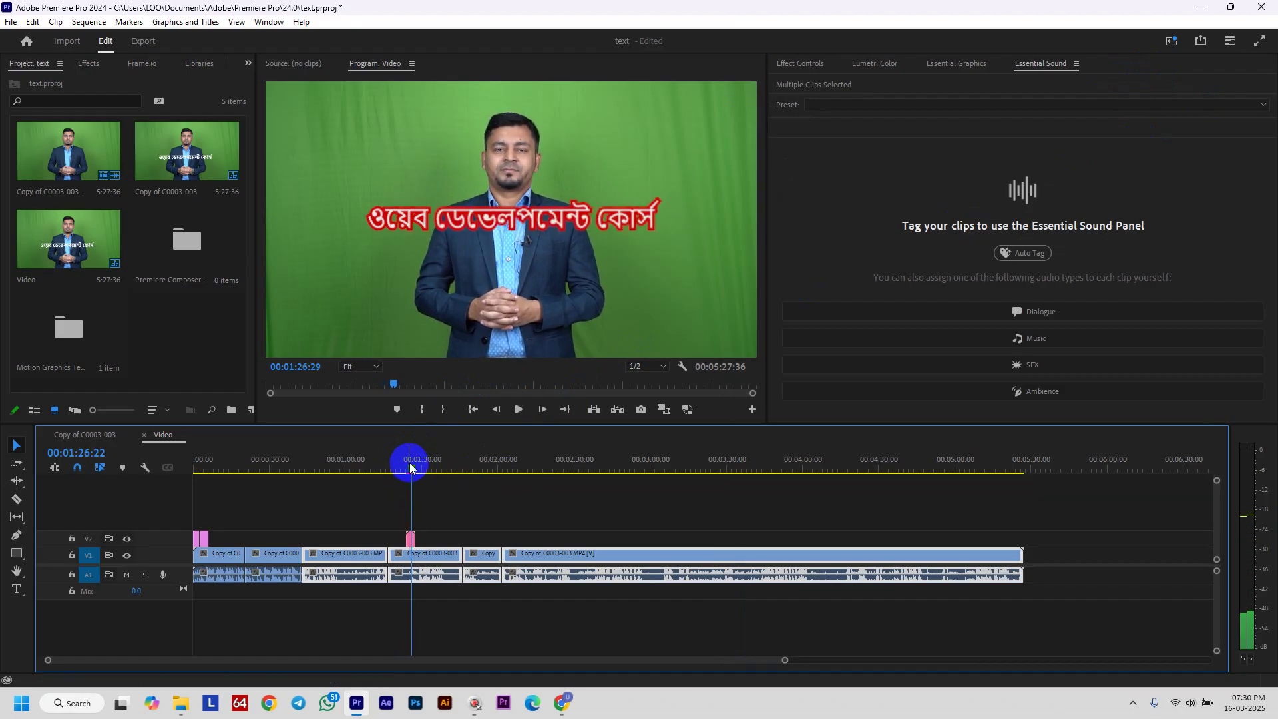
Move the animated title clip to about the 15-second mark and lower its text to the bottom part of the frame
key(space)
drag(409, 534, 222, 534)
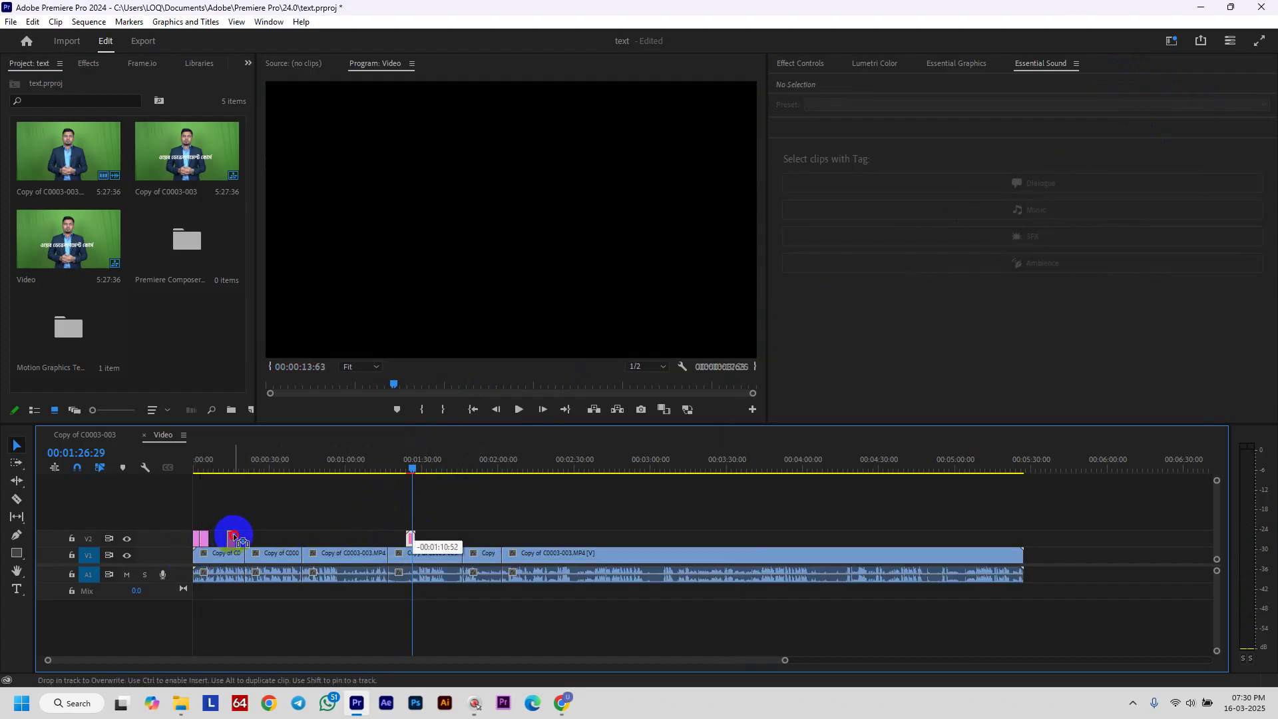
drag(404, 461, 235, 496)
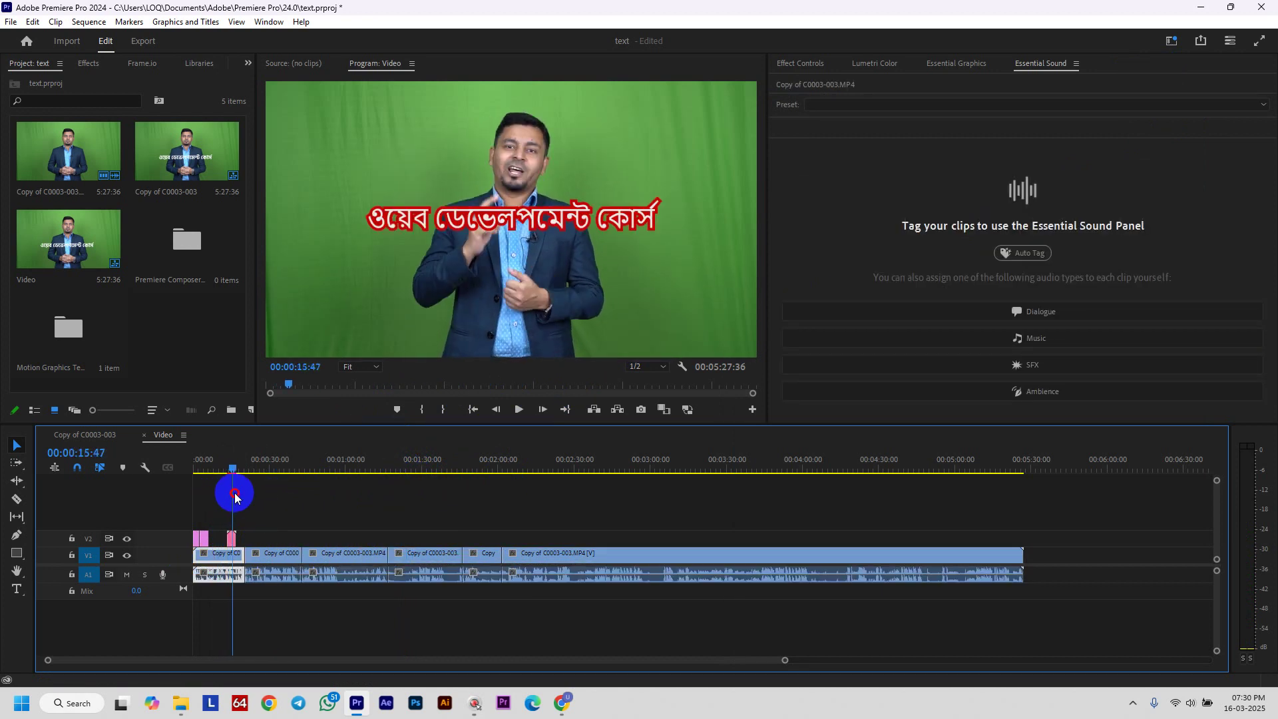
click(589, 224)
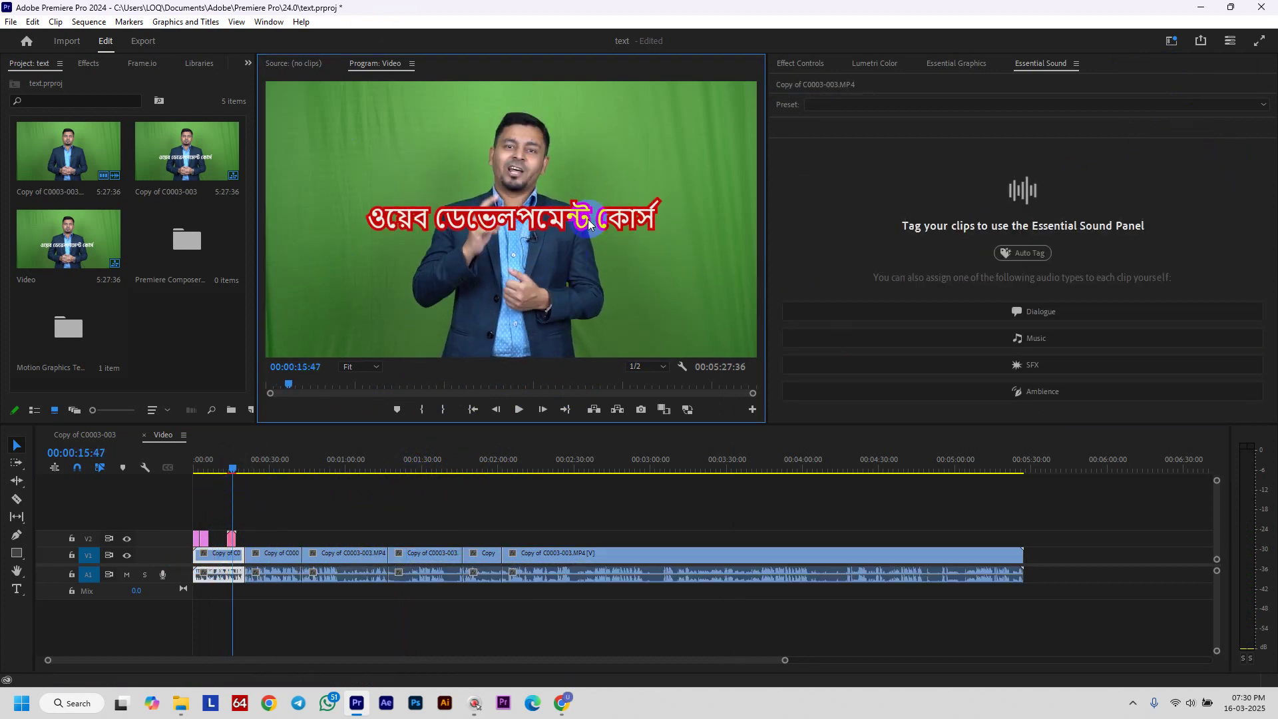
drag(567, 241, 563, 322)
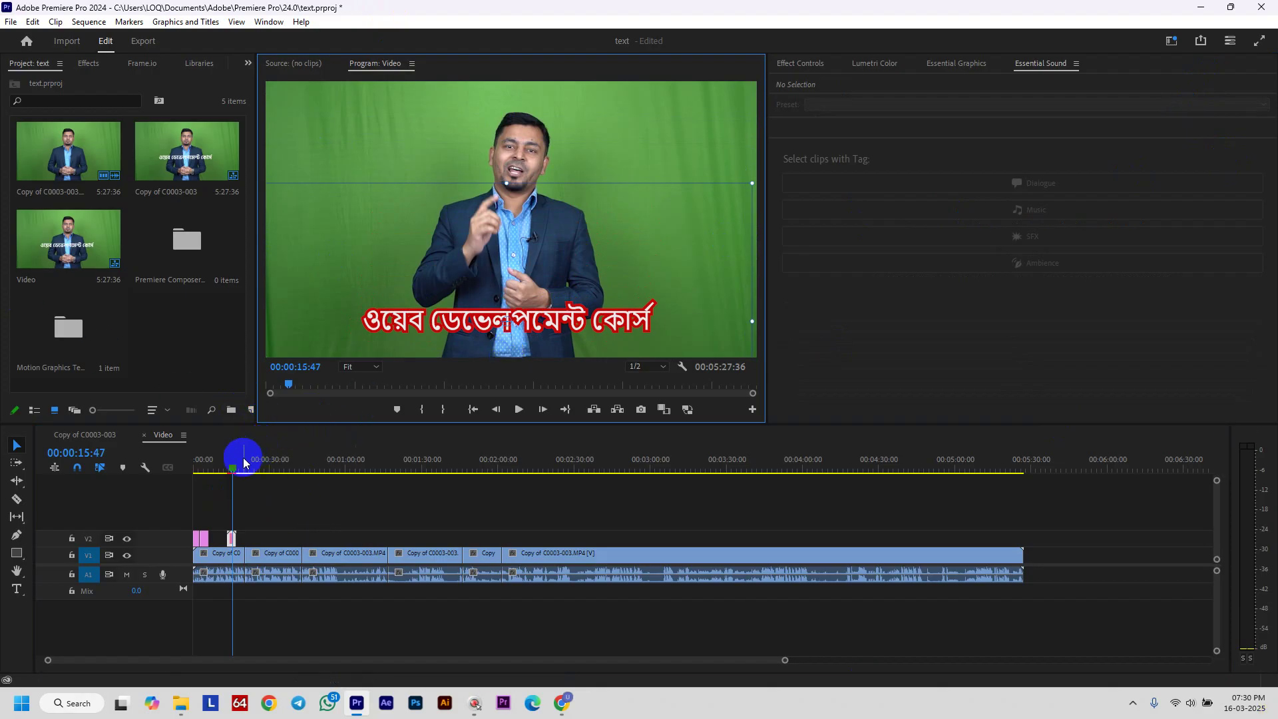
Preview the lowered title and shift its clip earlier to start at about the 10-second mark
drag(243, 461, 228, 470)
key(space)
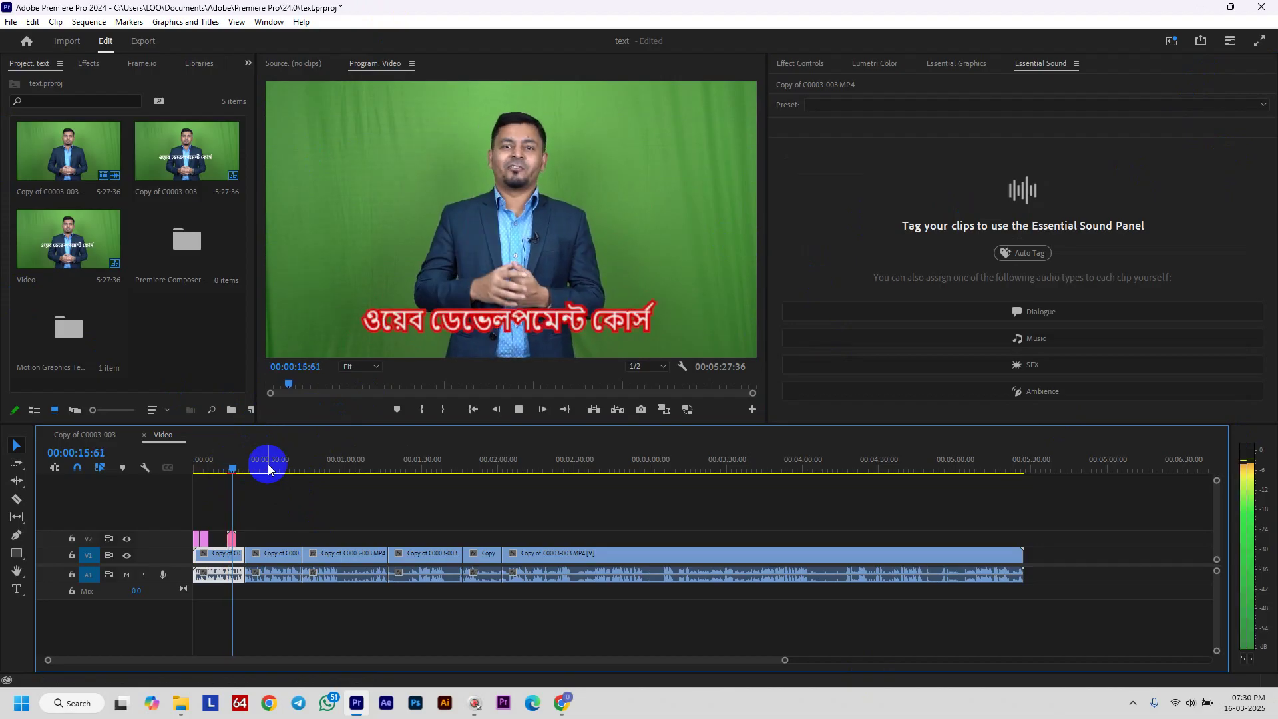
key(space)
drag(235, 538, 223, 543)
click(236, 474)
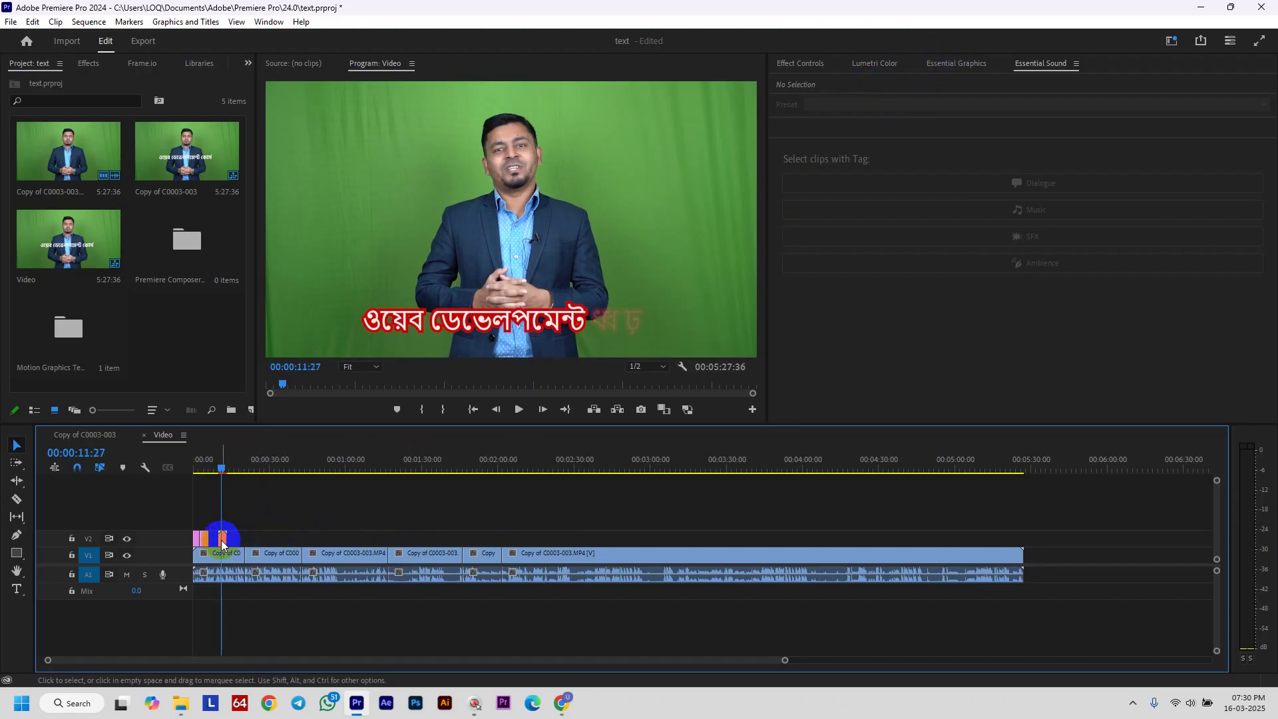
click(289, 316)
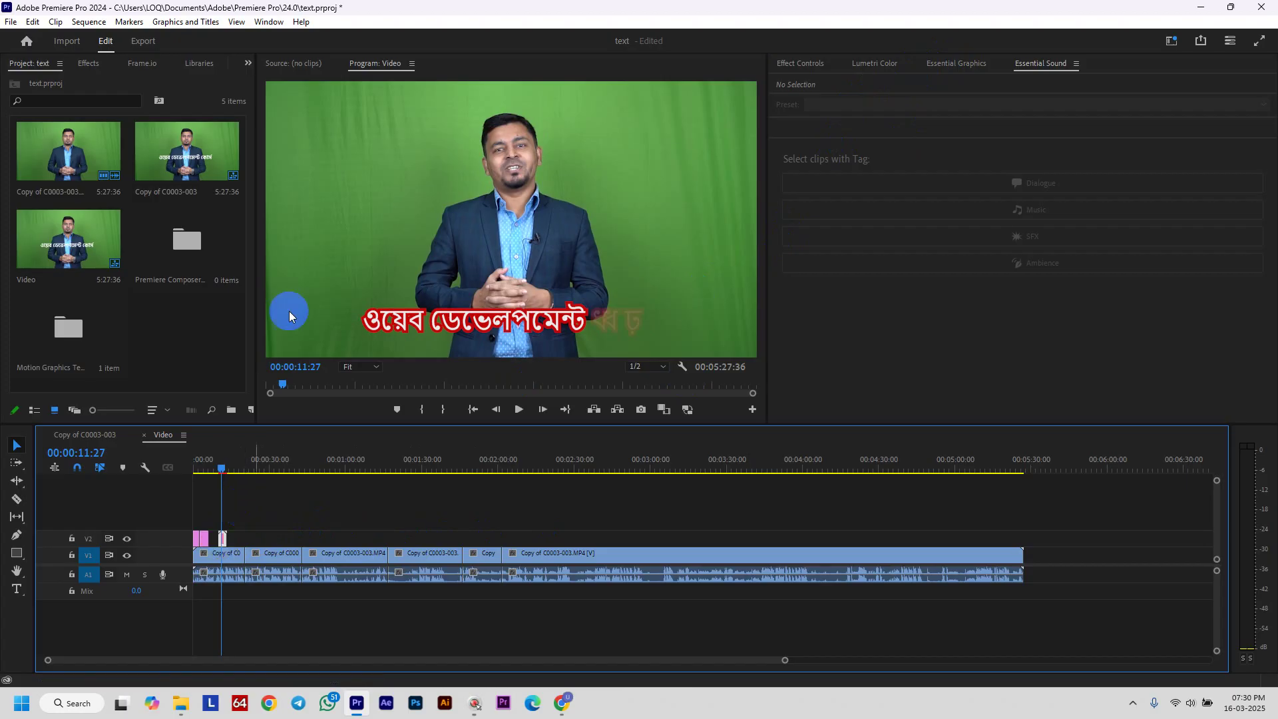
Add the Bottom-Left circles transition with sound from Premiere Composer's Starter Pack over the title at 00:00:11:27
click(273, 24)
mouse_move(363, 59)
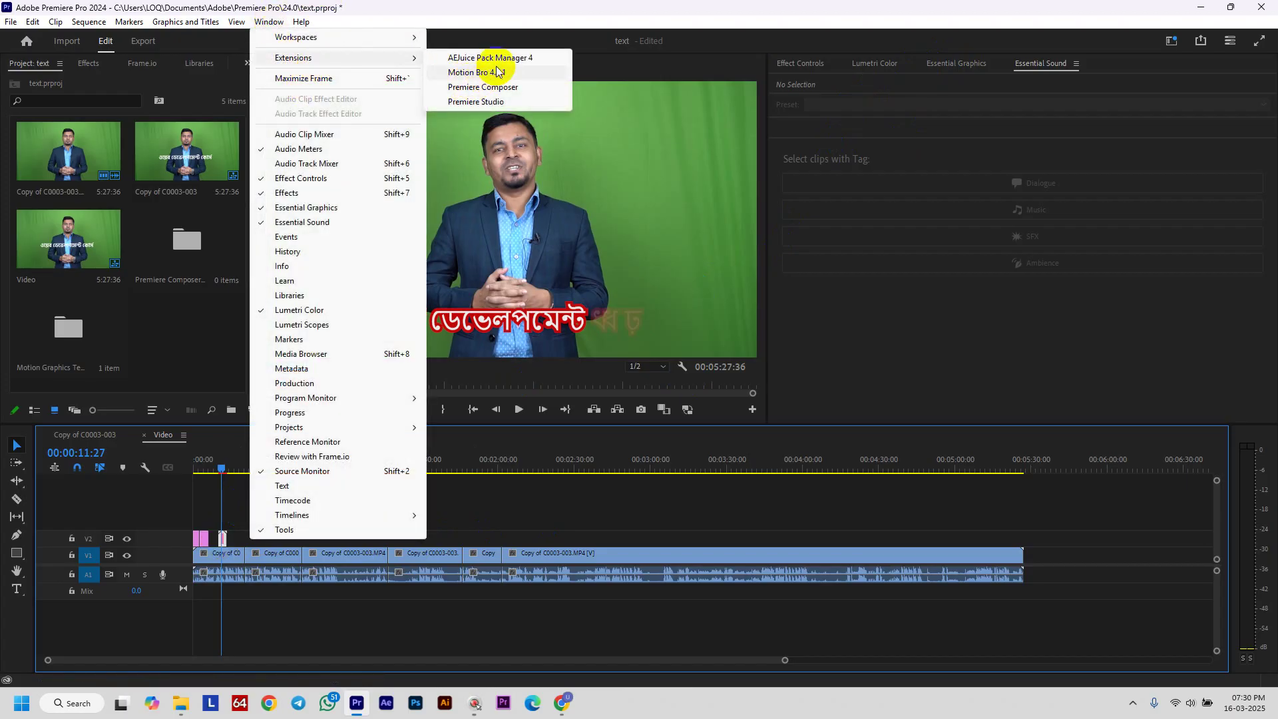
click(504, 94)
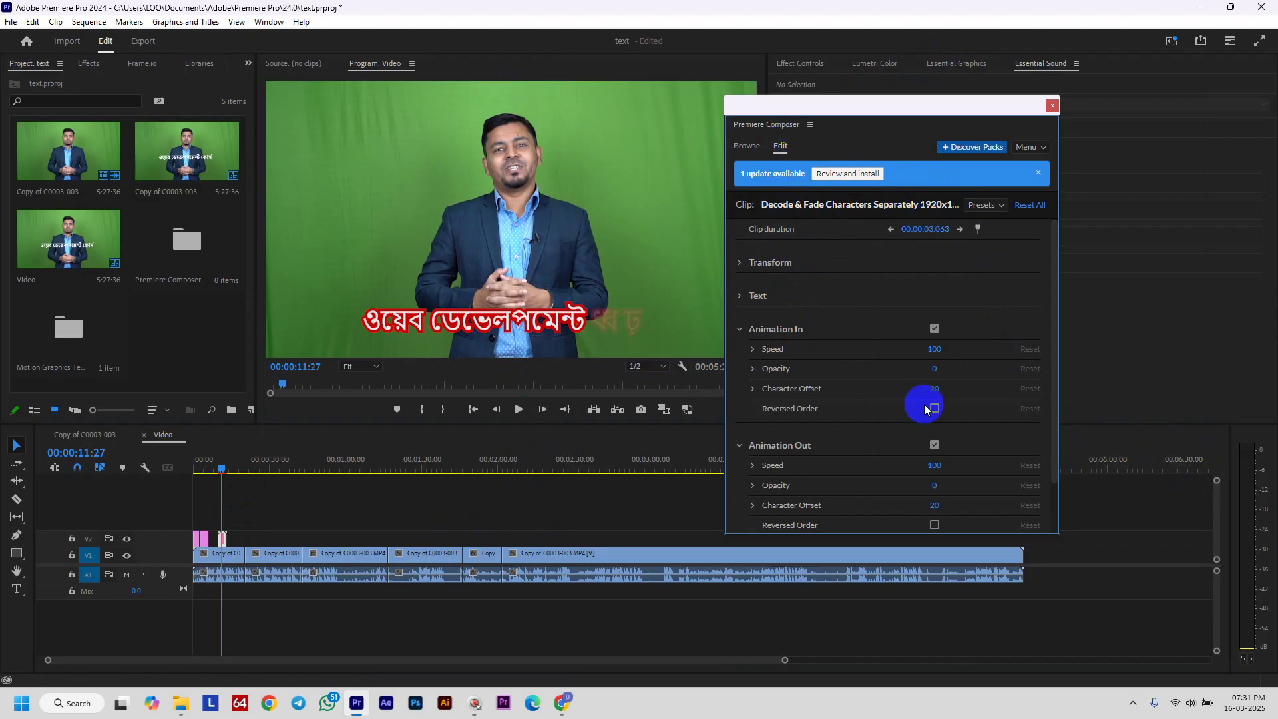
click(747, 147)
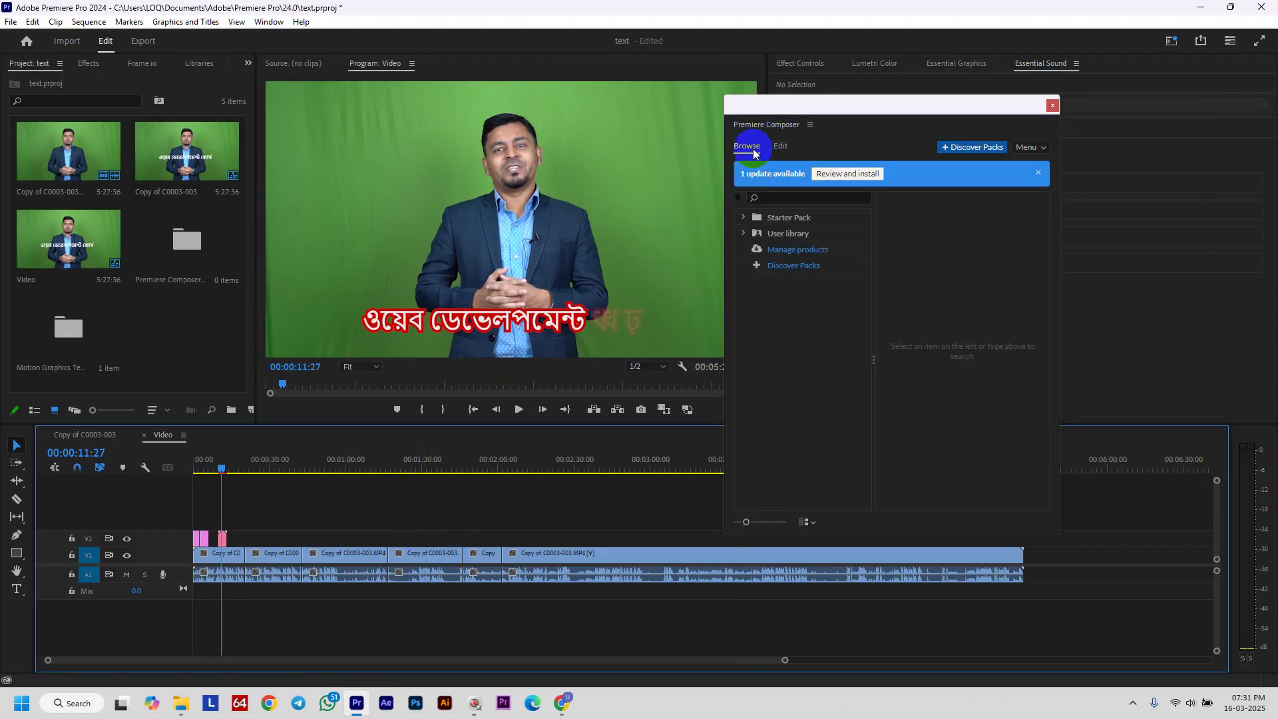
click(739, 219)
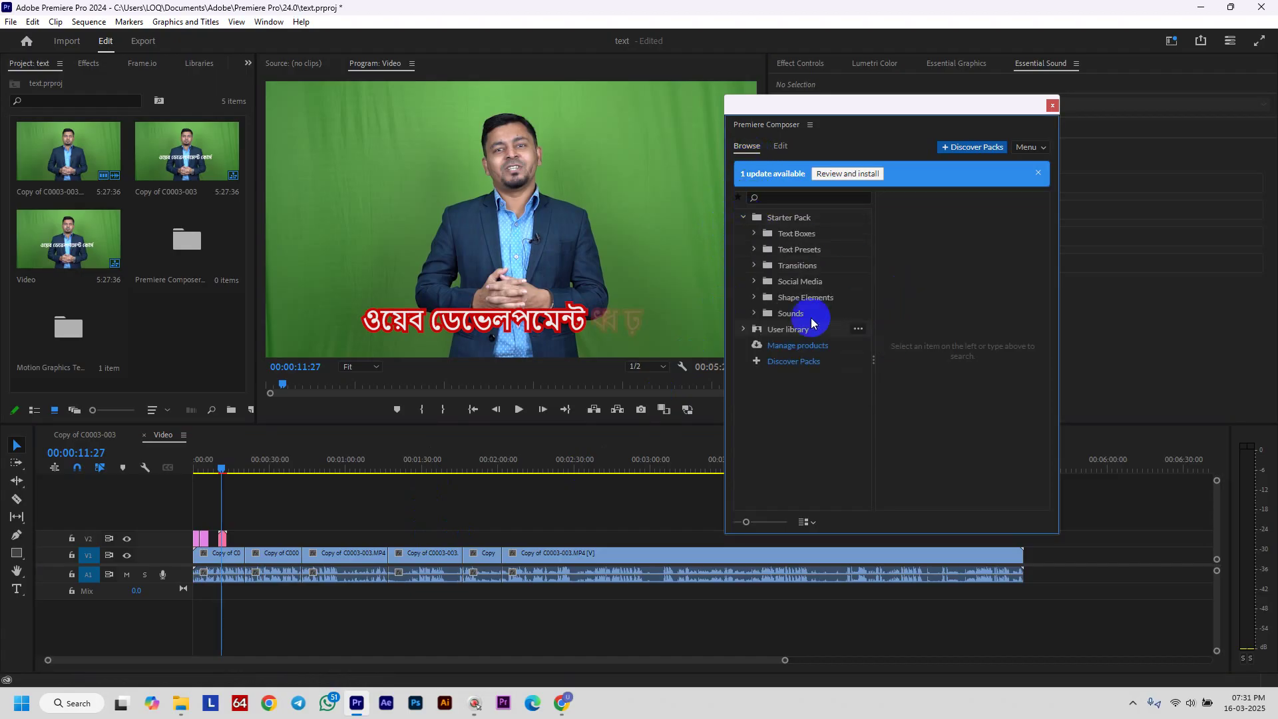
click(807, 266)
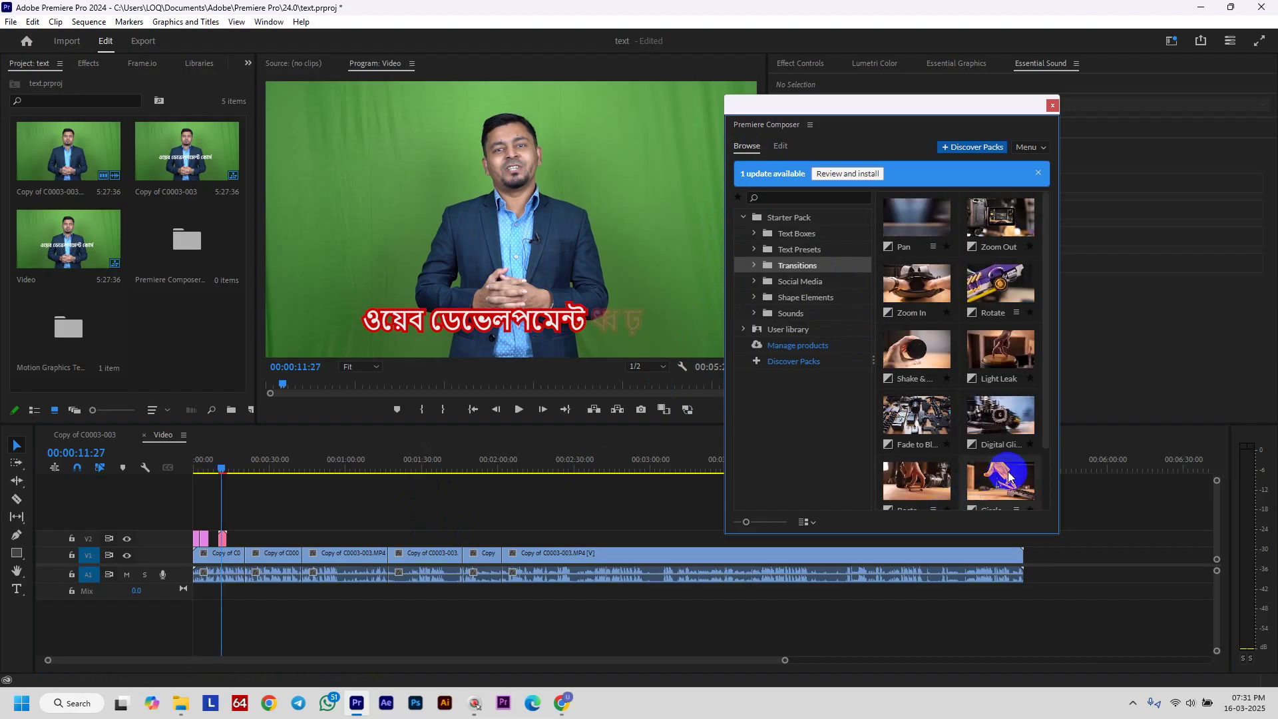
scroll(1005, 466, down, 2)
click(998, 412)
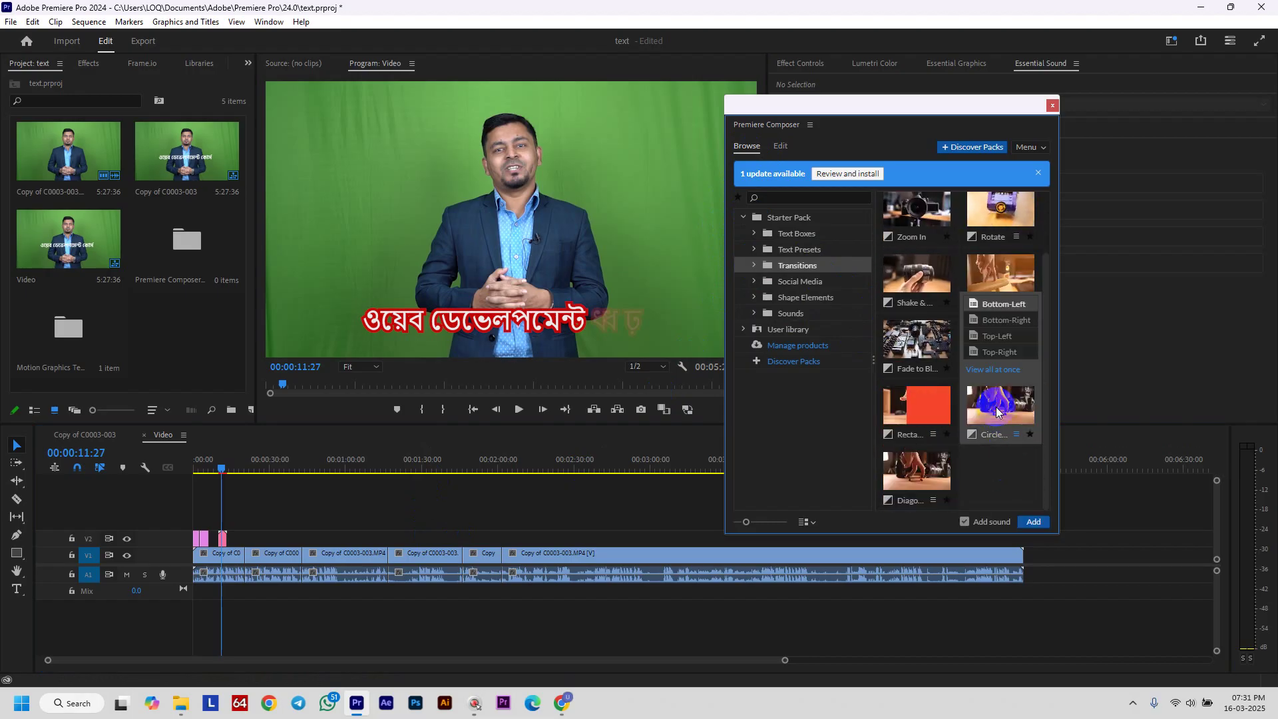
click(1034, 525)
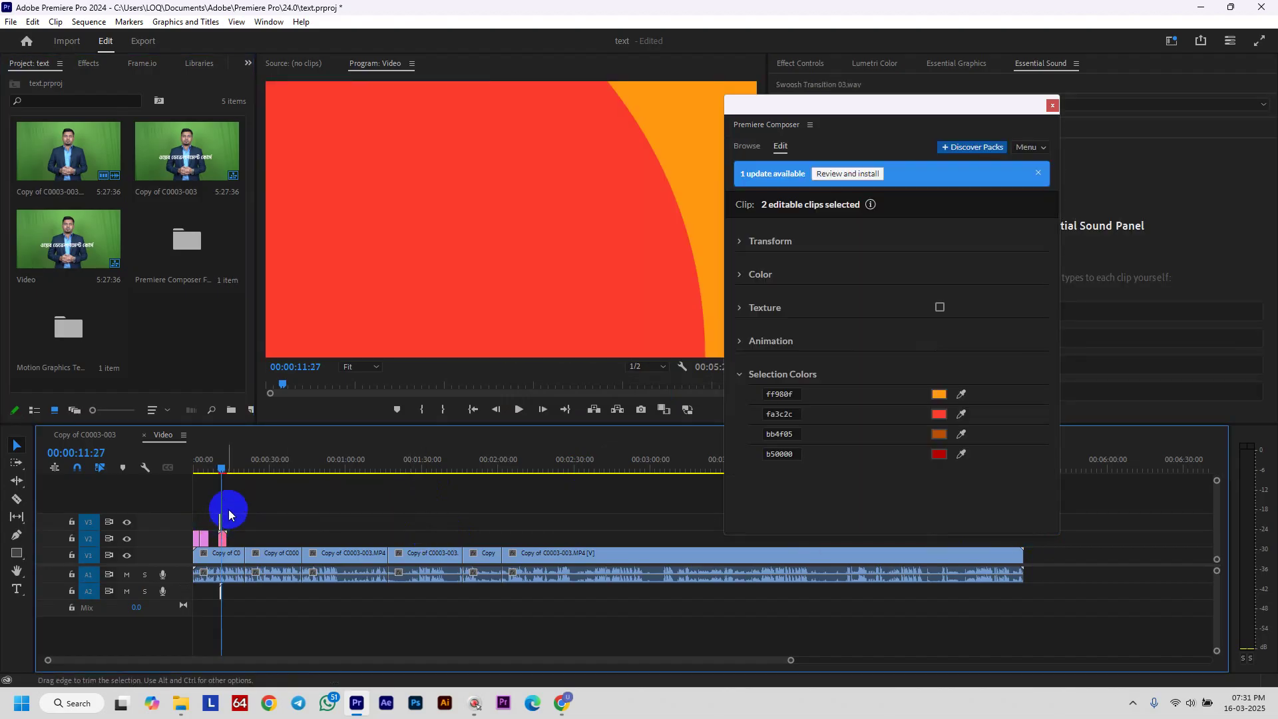
Close Premiere Composer and play back the circles transition over the animated title with the timeline enlarged
mouse_move(791, 661)
mouse_down()
mouse_move(473, 650)
mouse_move(537, 638)
mouse_up()
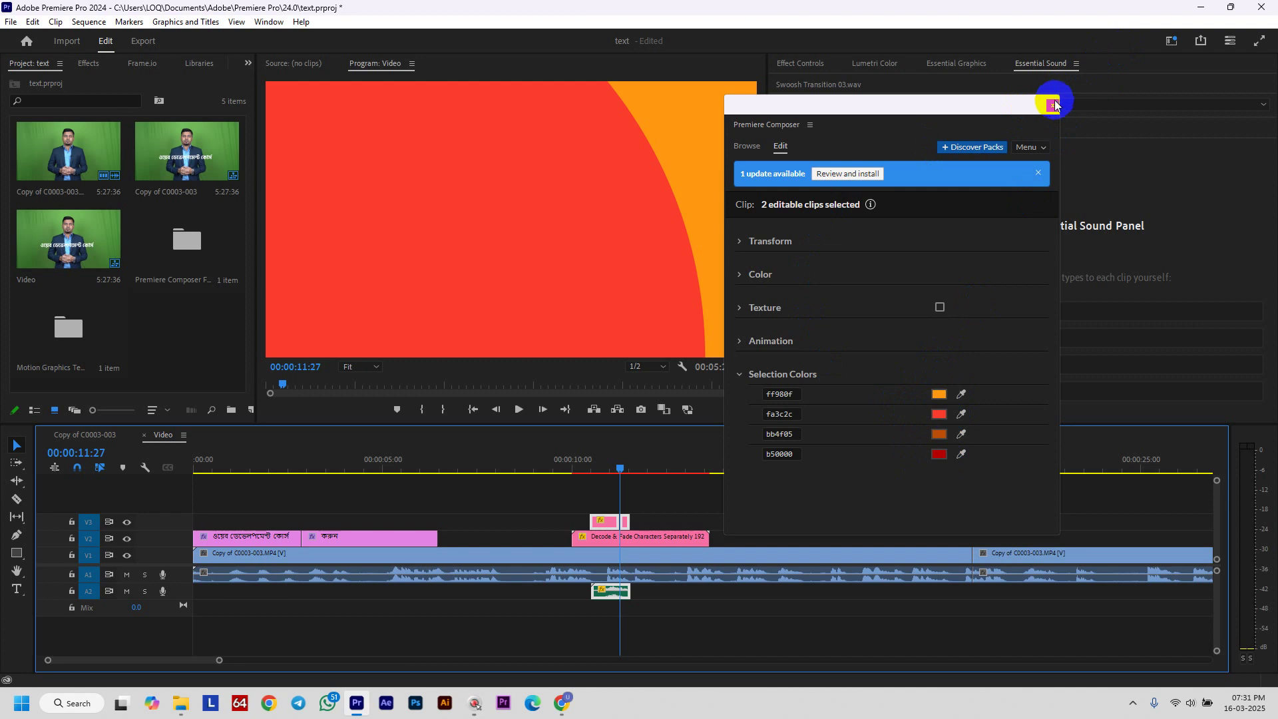
drag(827, 109, 1277, 266)
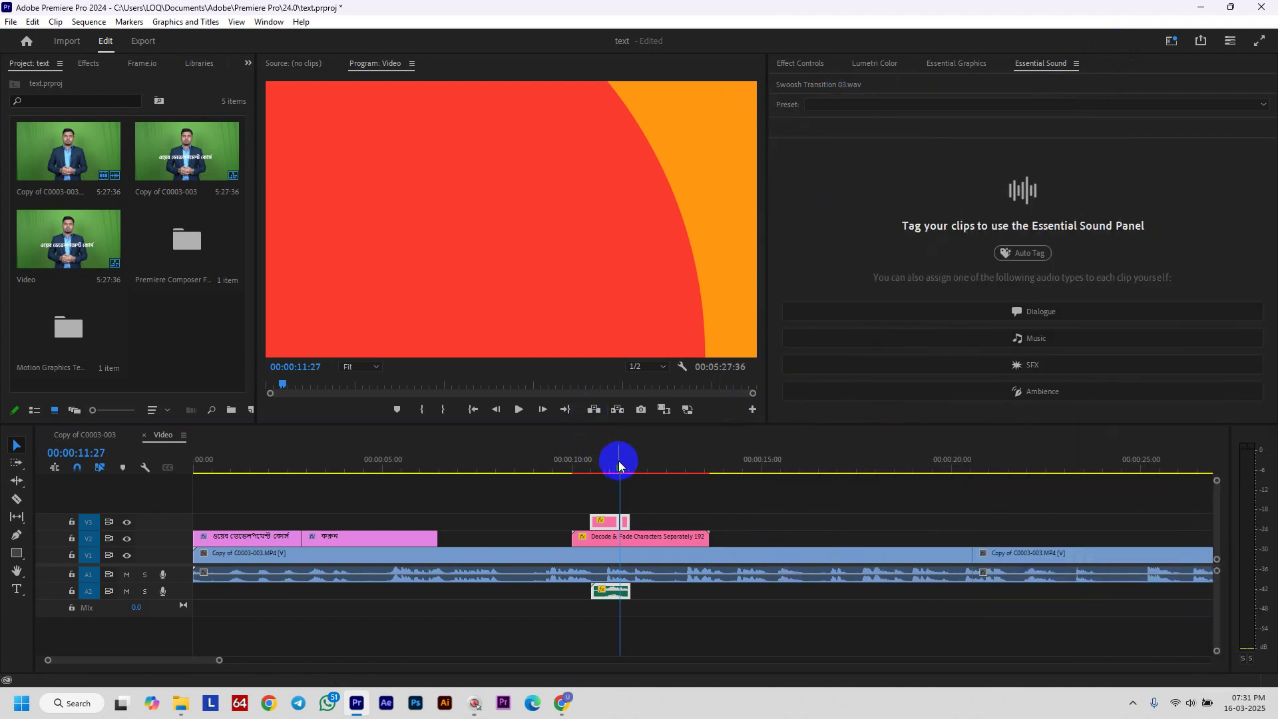
drag(617, 468, 588, 471)
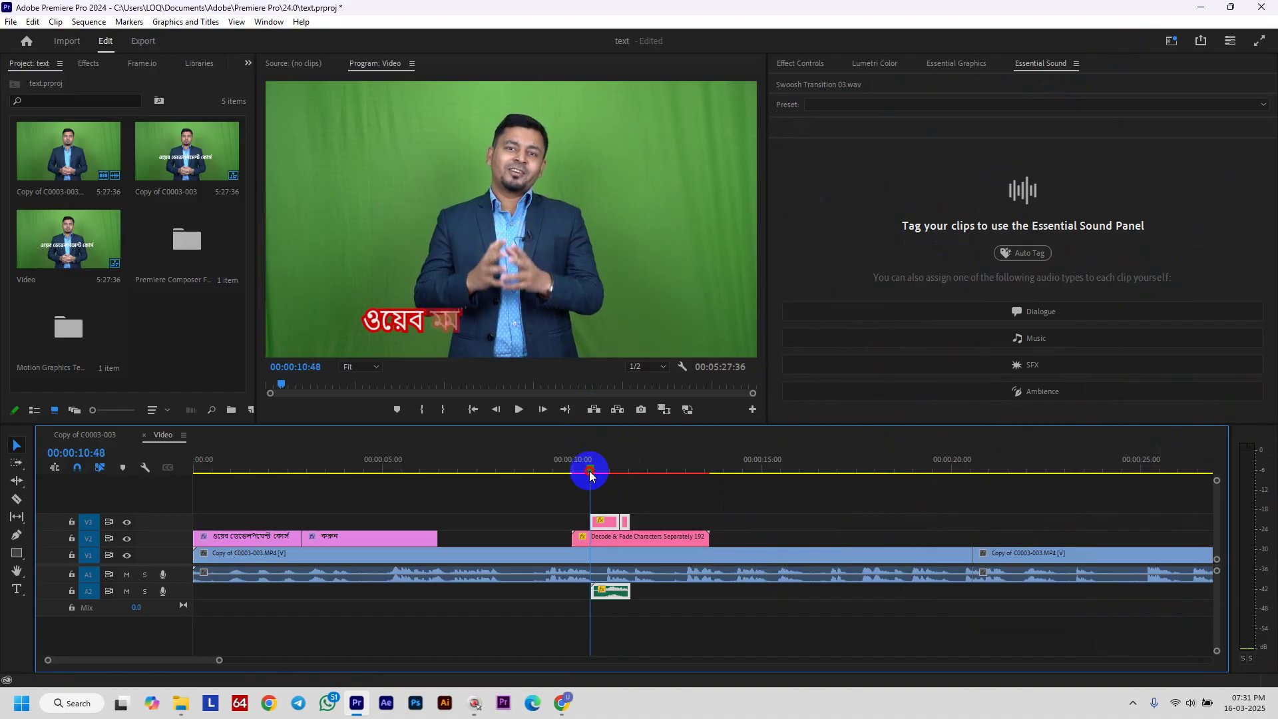
key(space)
click(749, 537)
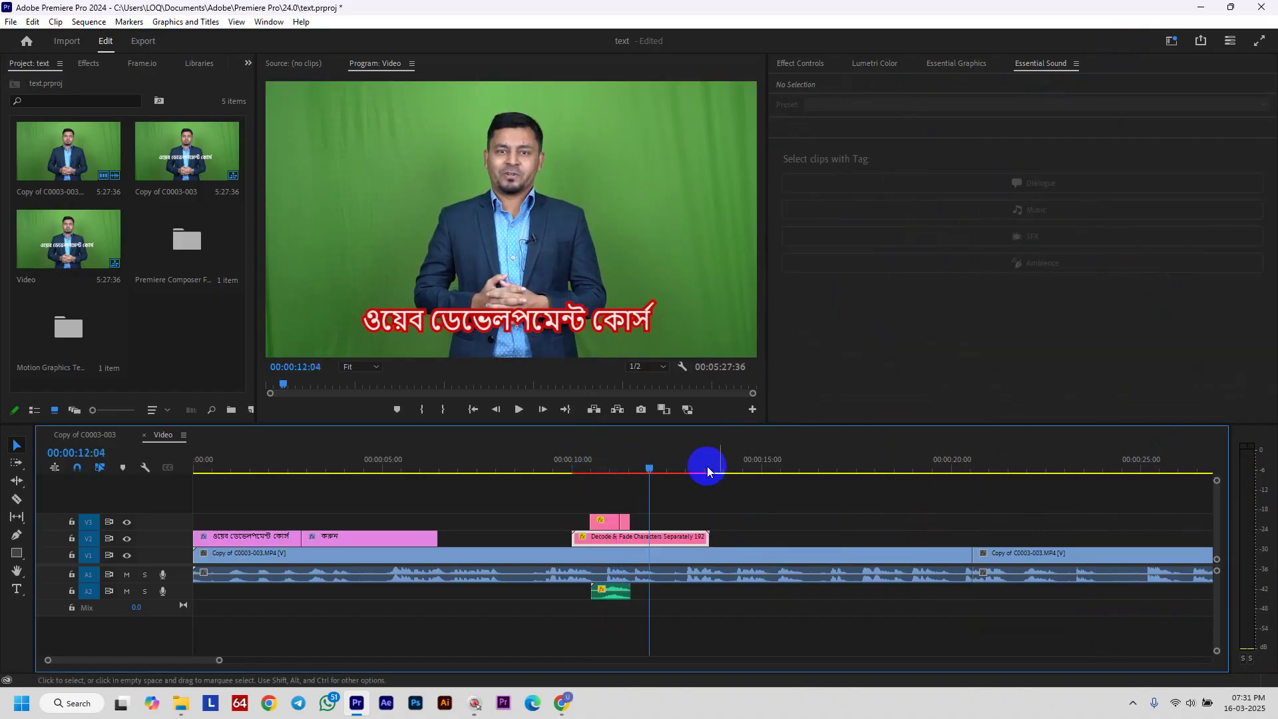
drag(639, 478, 586, 474)
key(space)
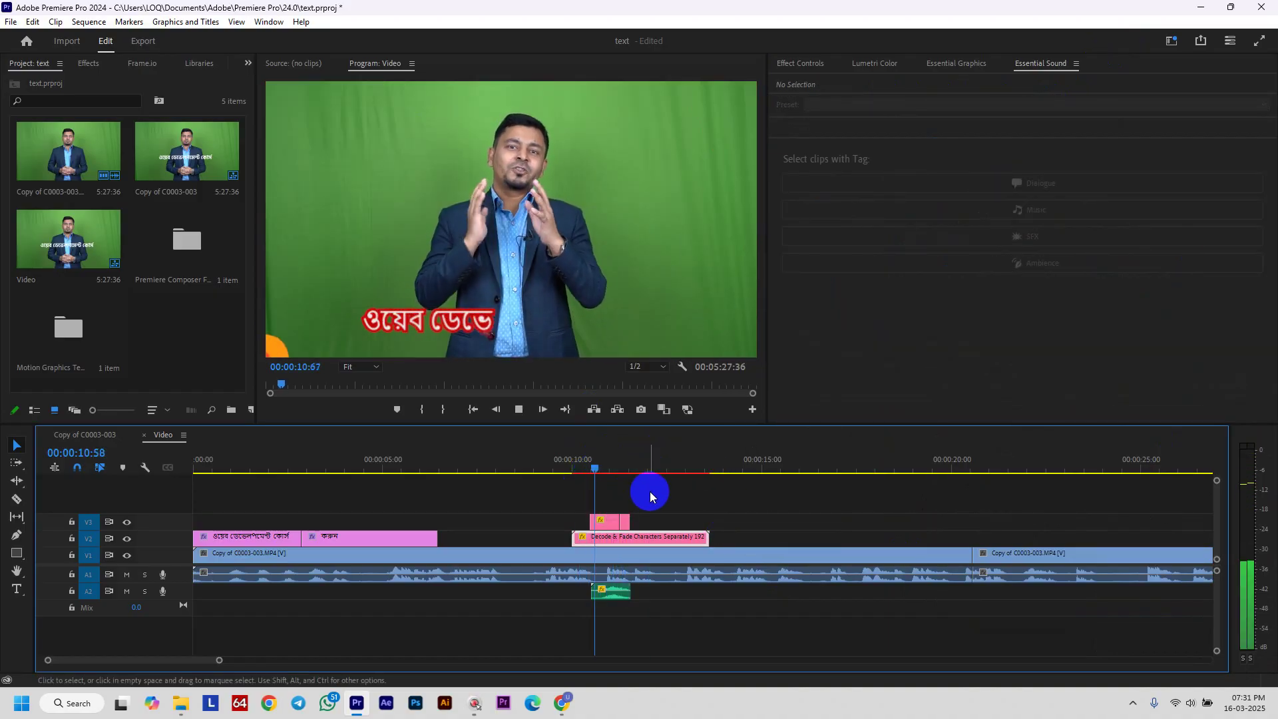
key(space)
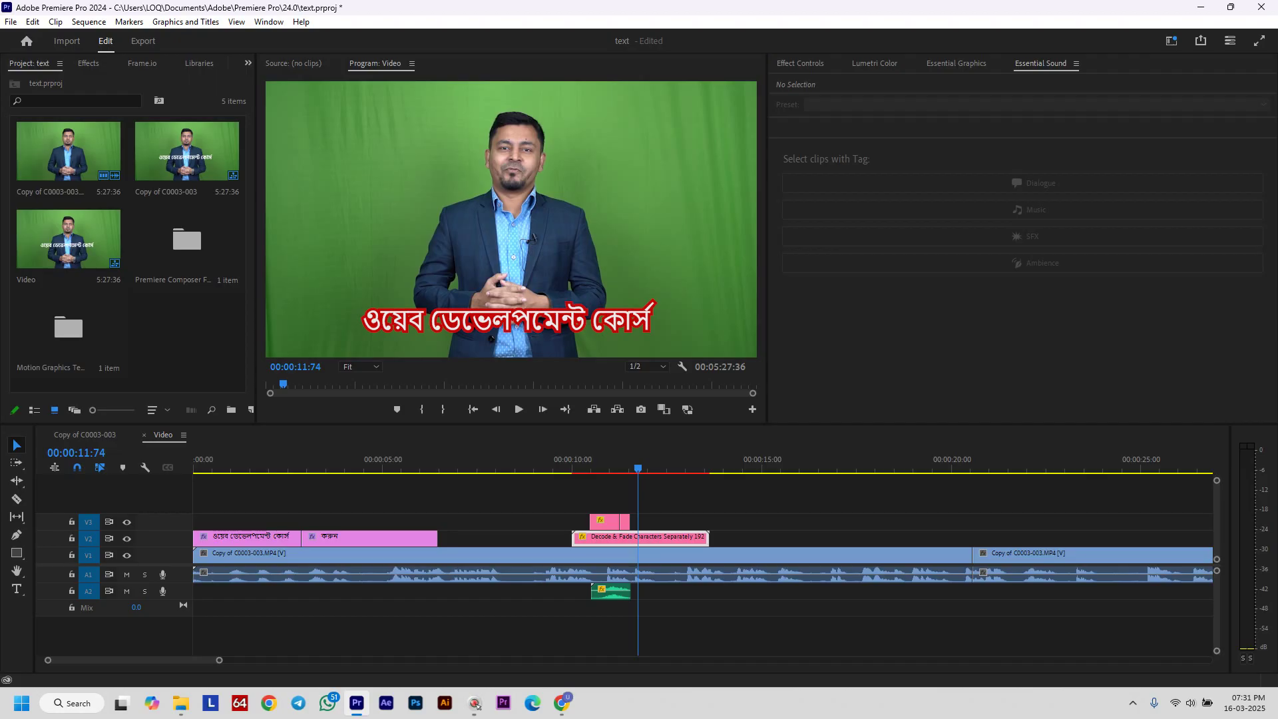
Add the Light Leak transition from Premiere Composer at 00:00:12:53 in the sequence and close the Premiere Composer window
drag(632, 198, 676, 171)
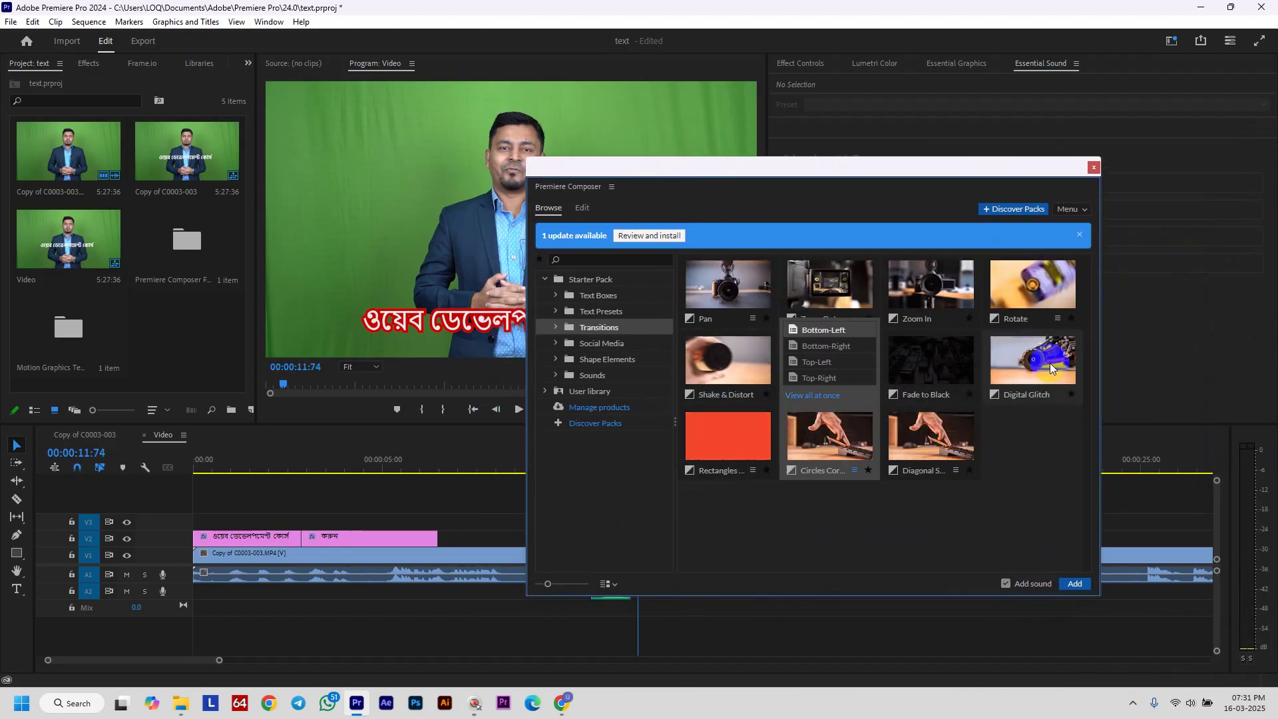
key(space)
key(space)
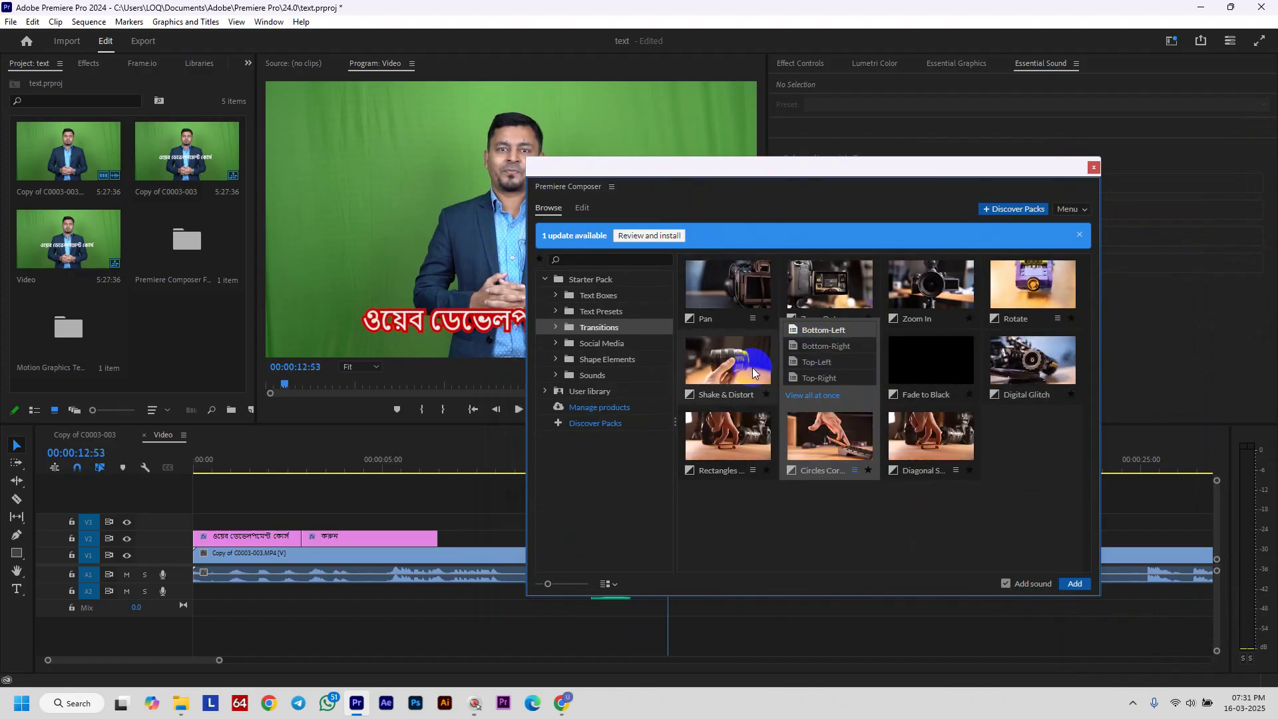
click(718, 380)
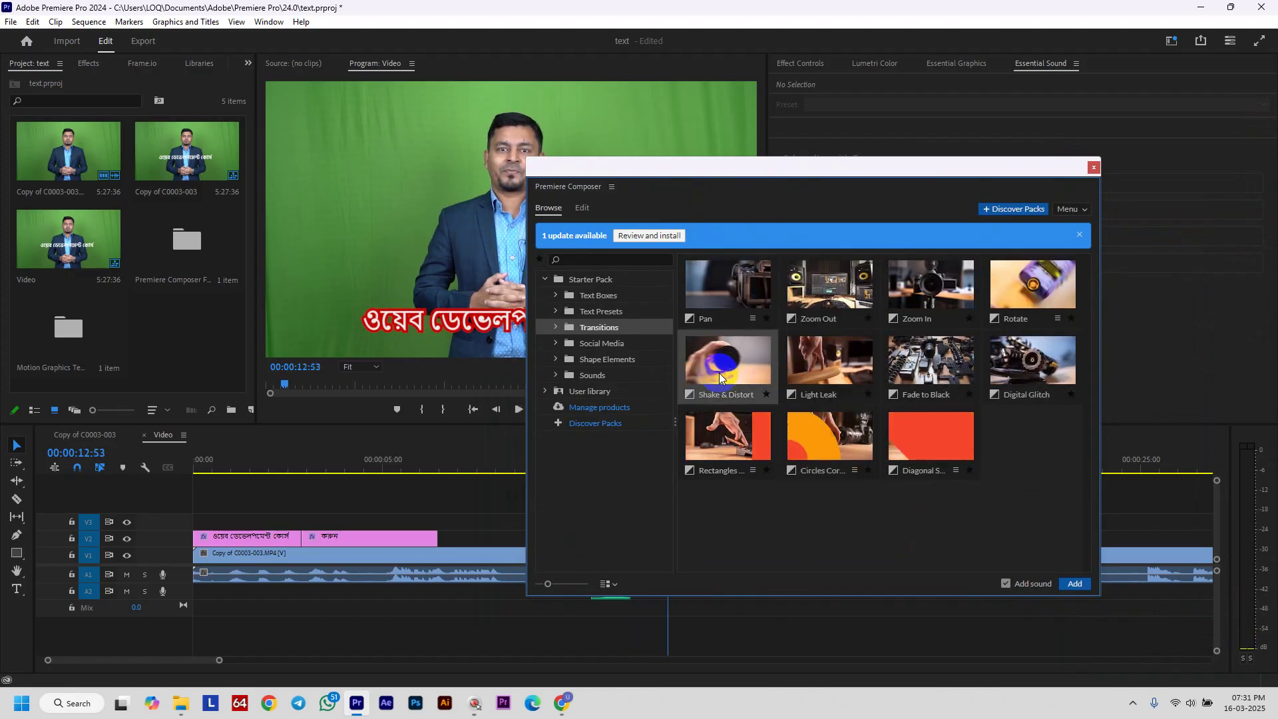
click(829, 376)
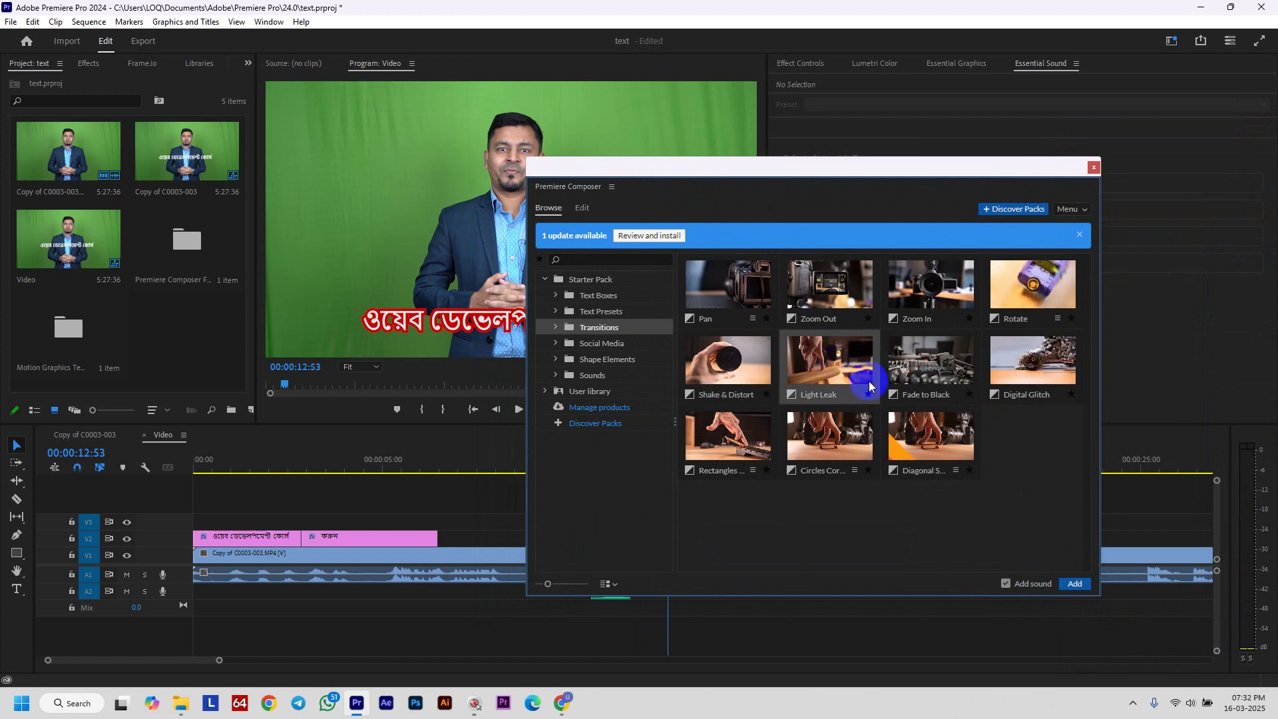
click(1073, 584)
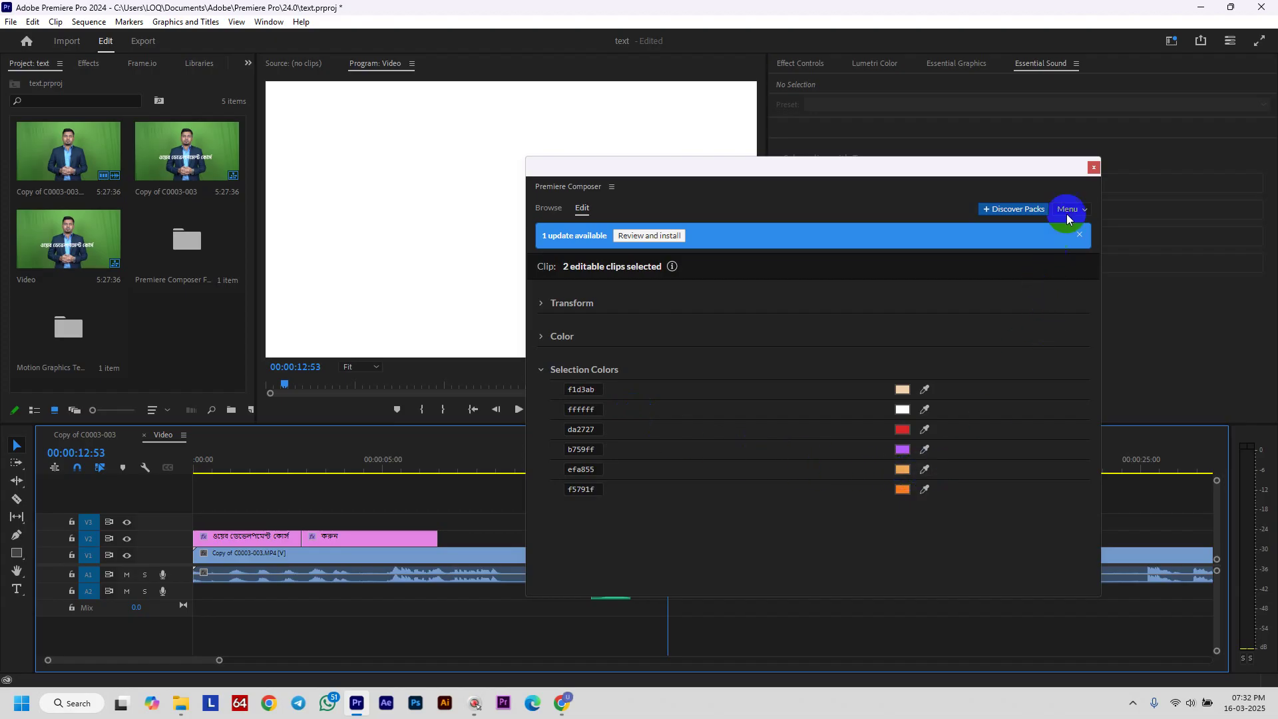
click(1093, 168)
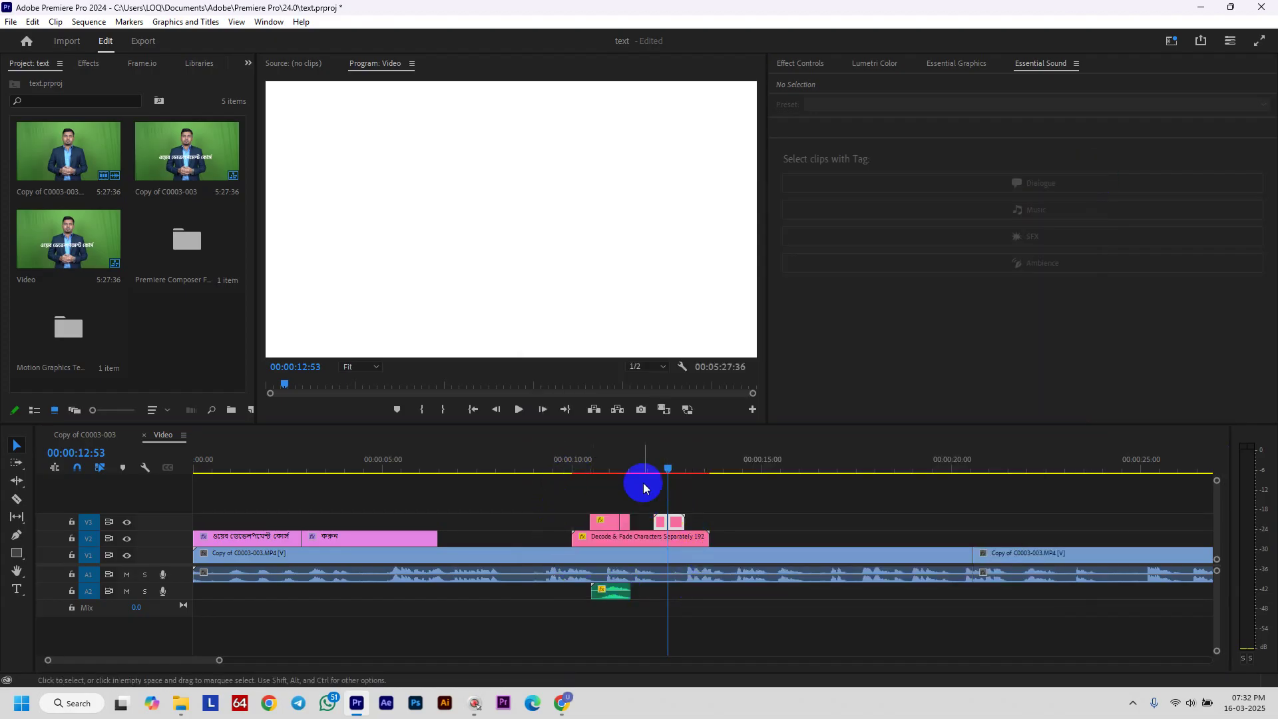
Move the Light Leak transition to the very start of the sequence on V3 and preview it from the beginning
mouse_move(664, 474)
mouse_down()
mouse_move(653, 467)
mouse_move(675, 470)
mouse_up()
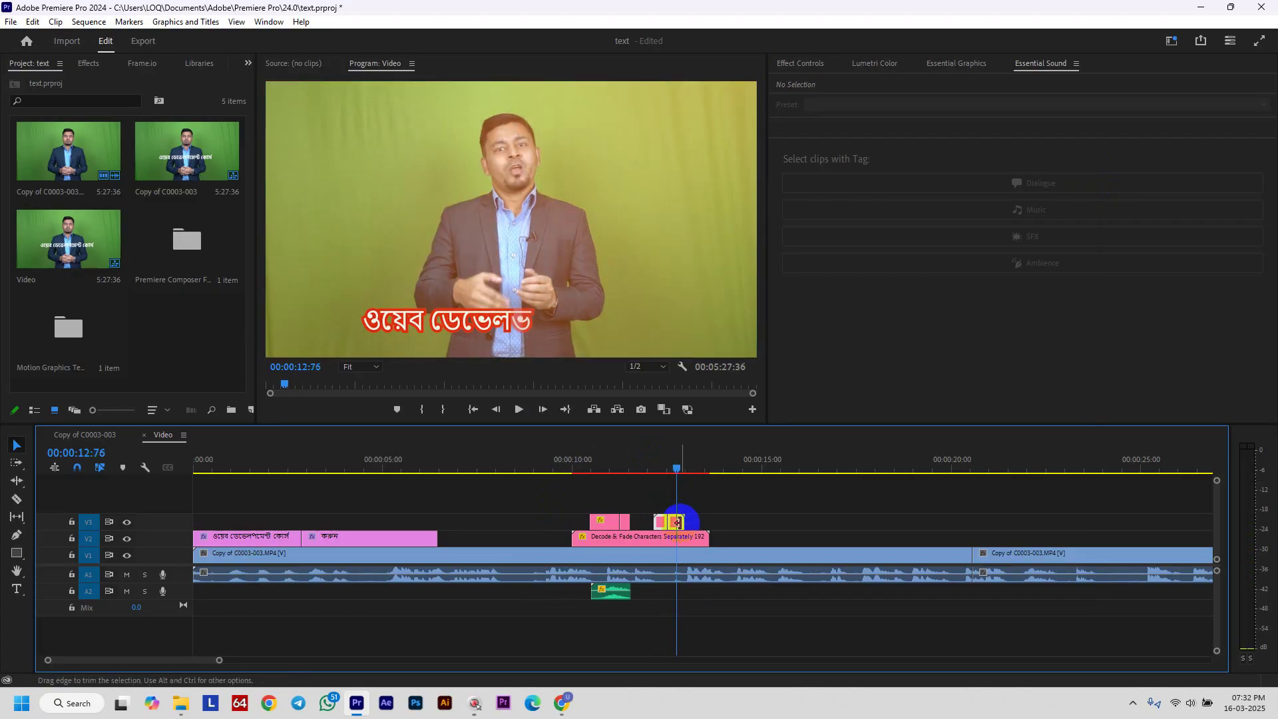
drag(677, 524, 210, 526)
key(Home)
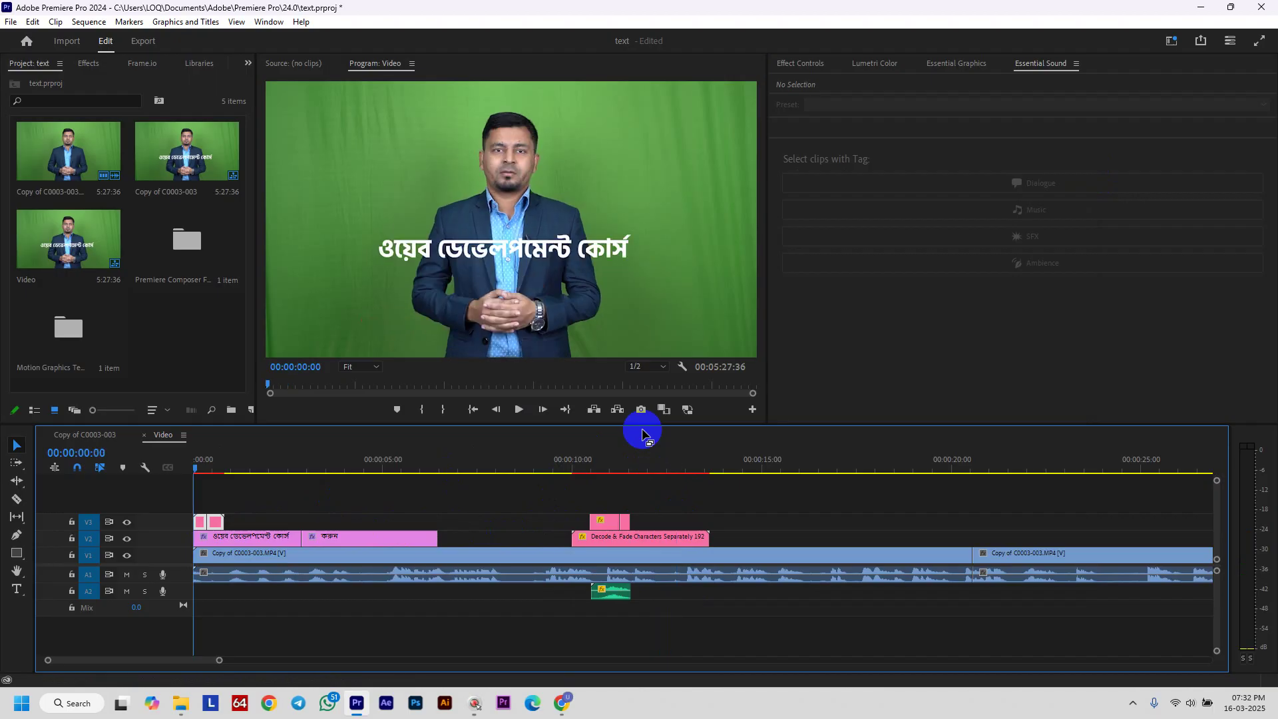
key(space)
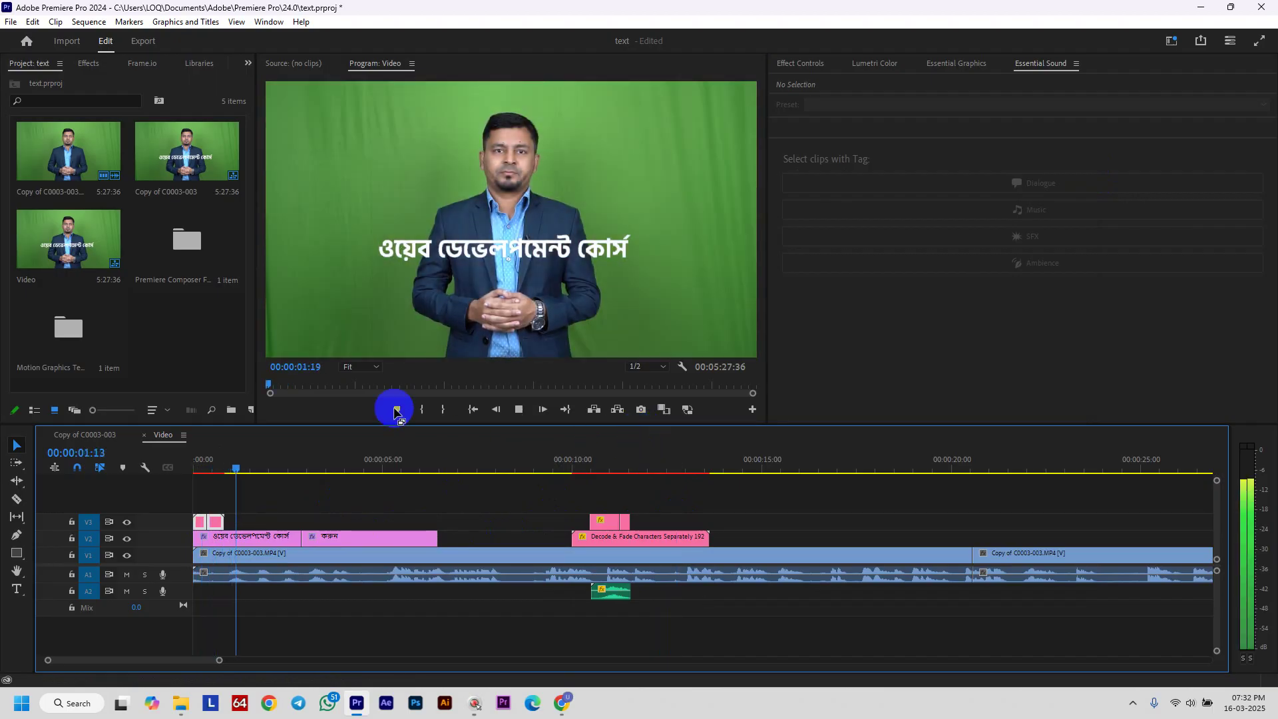
drag(228, 464, 184, 477)
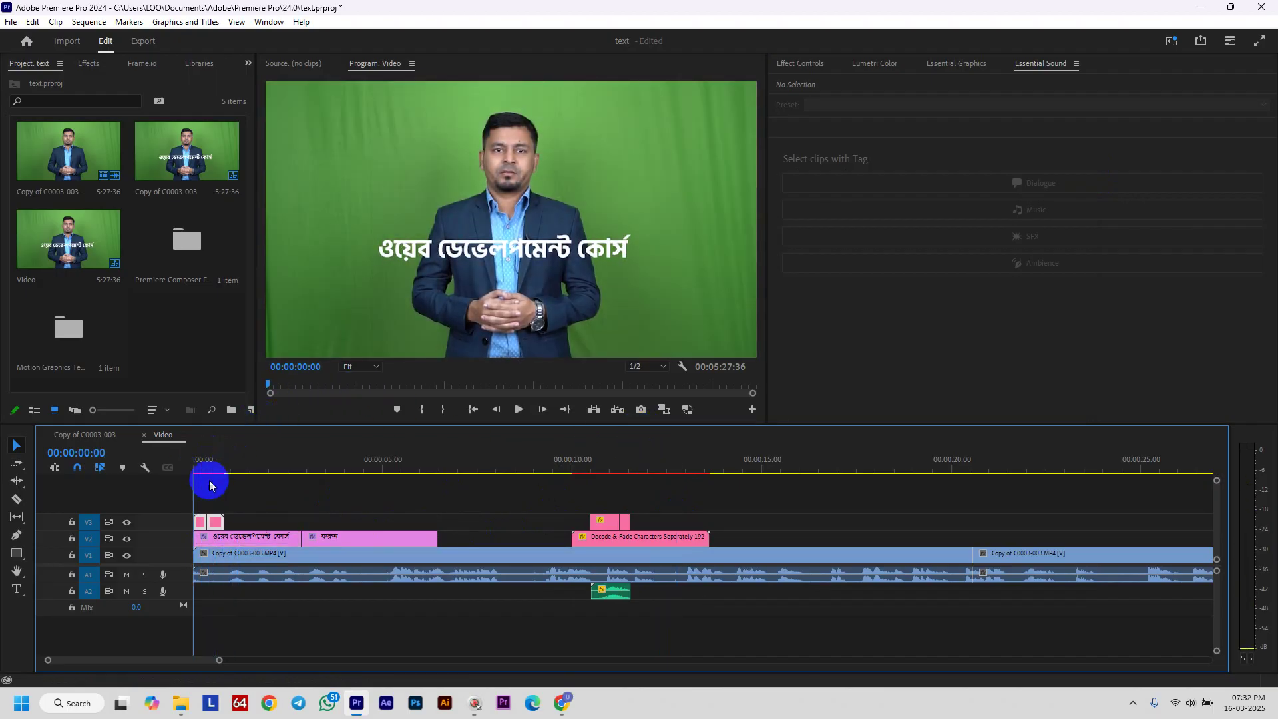
key(space)
Duplicate the Light Leak transition on V3 above the start of the second title, at about the 3-second mark
click(215, 520)
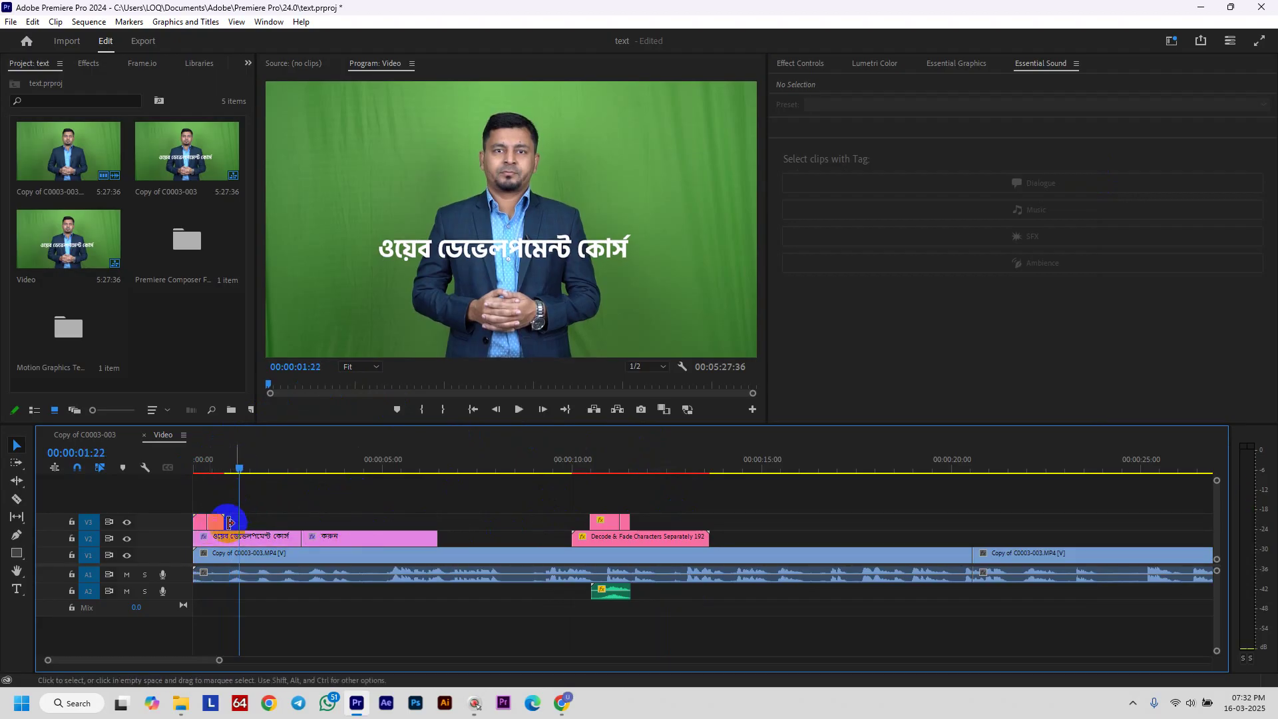
drag(216, 523, 349, 499)
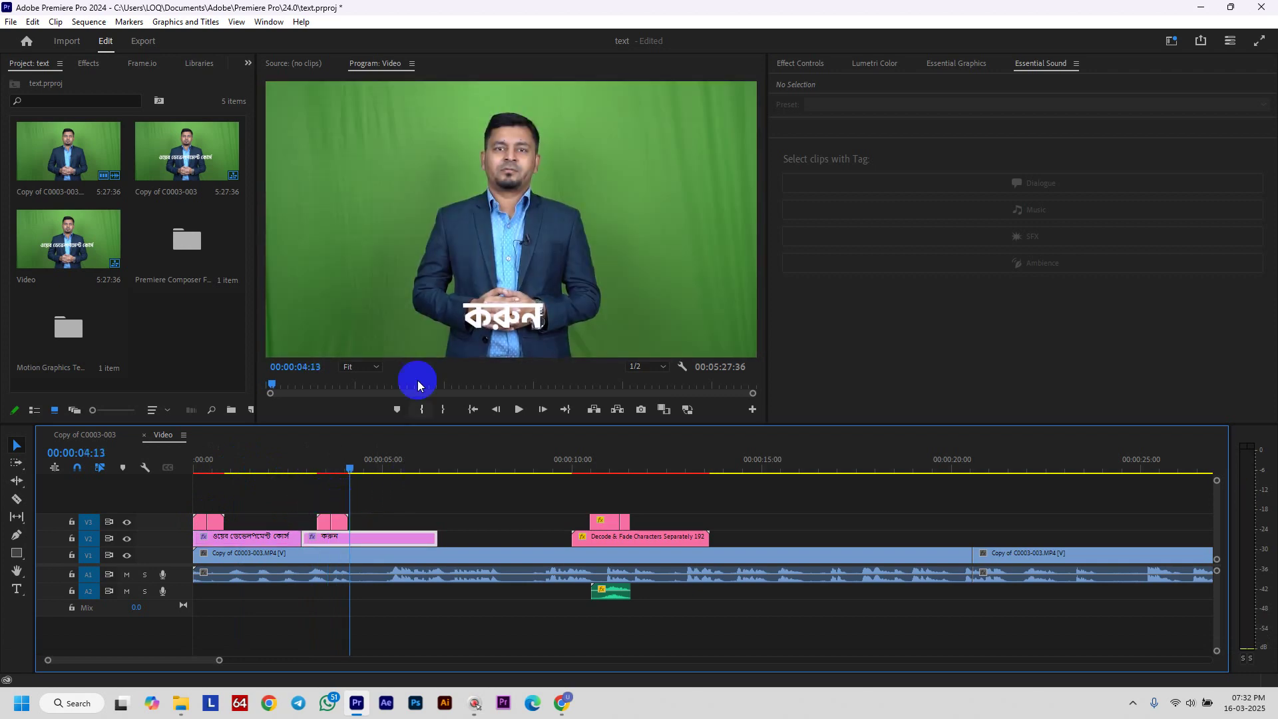
Switch to Chrome and bring up the Google Meet home page
click(562, 702)
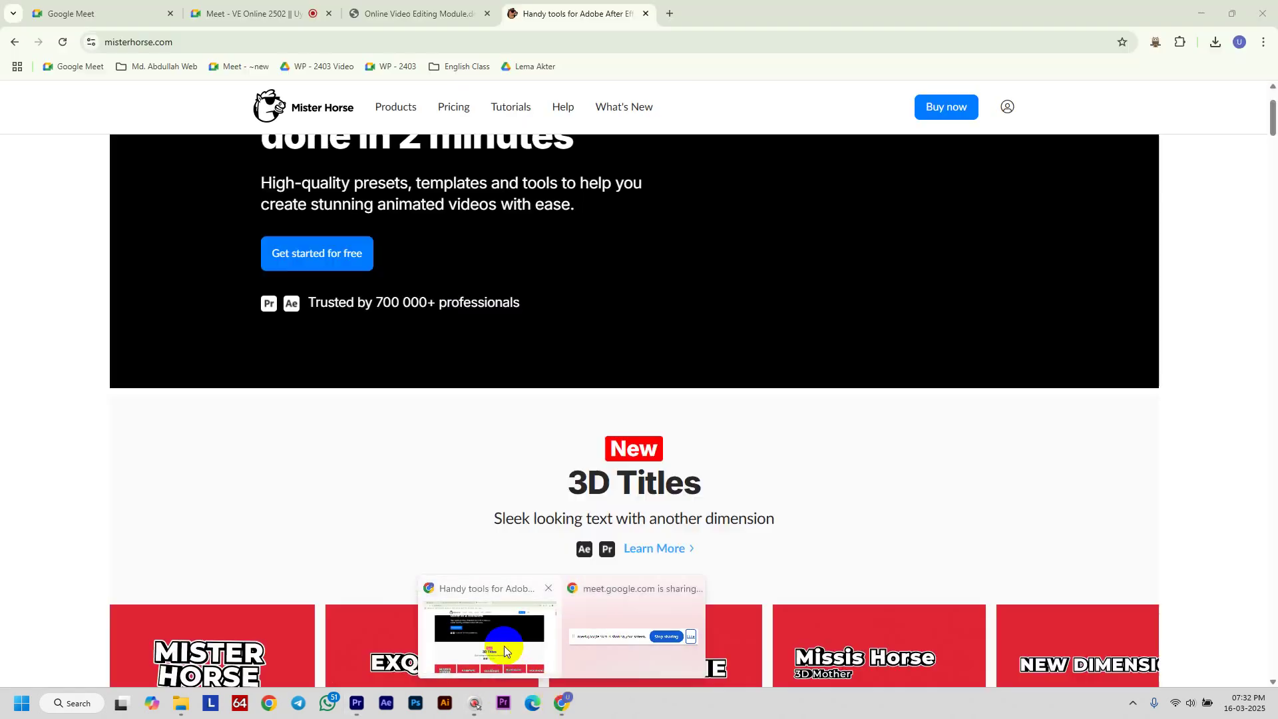
click(504, 645)
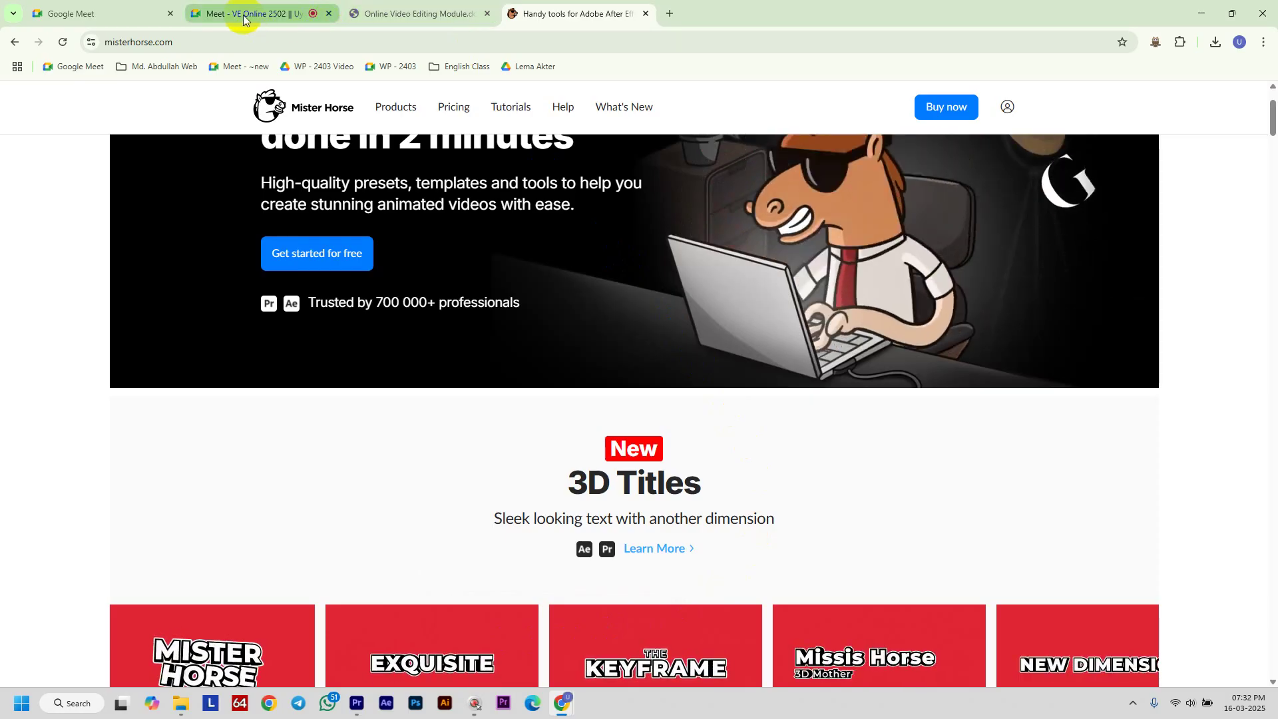
click(129, 5)
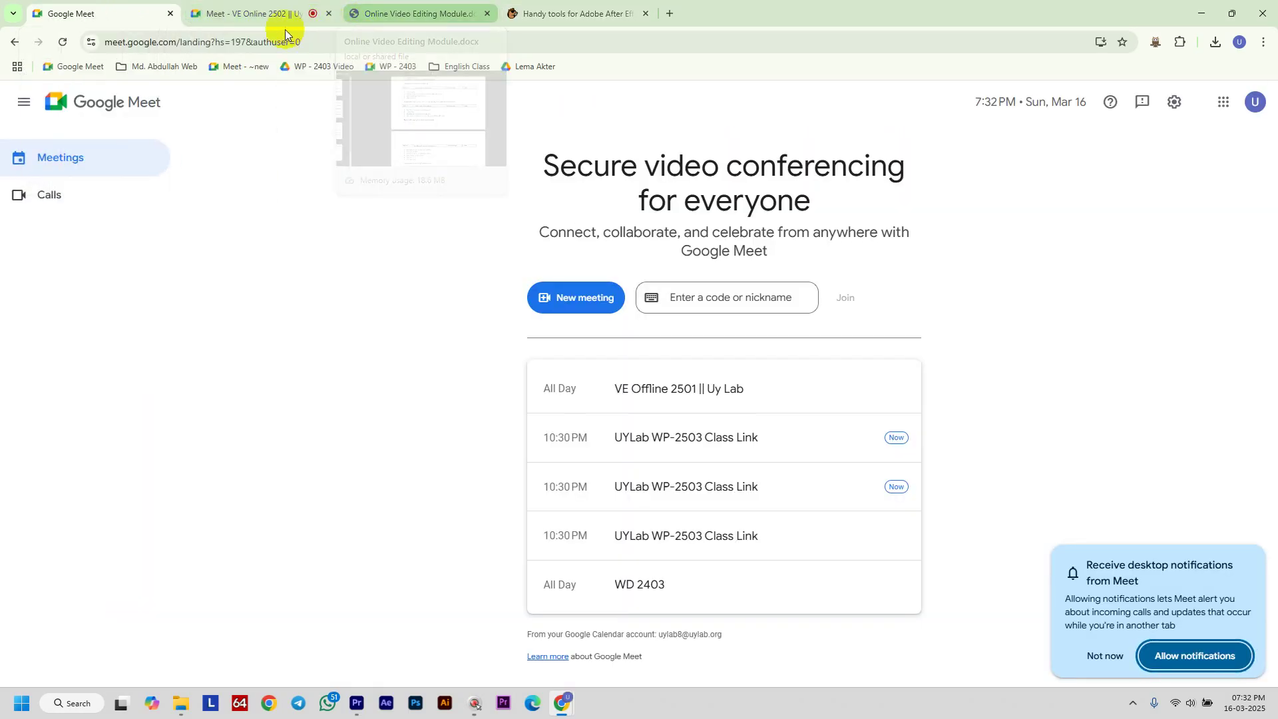
Read the participants' in-call messages in the VE Online 2502 Meet call and close the chat
click(253, 13)
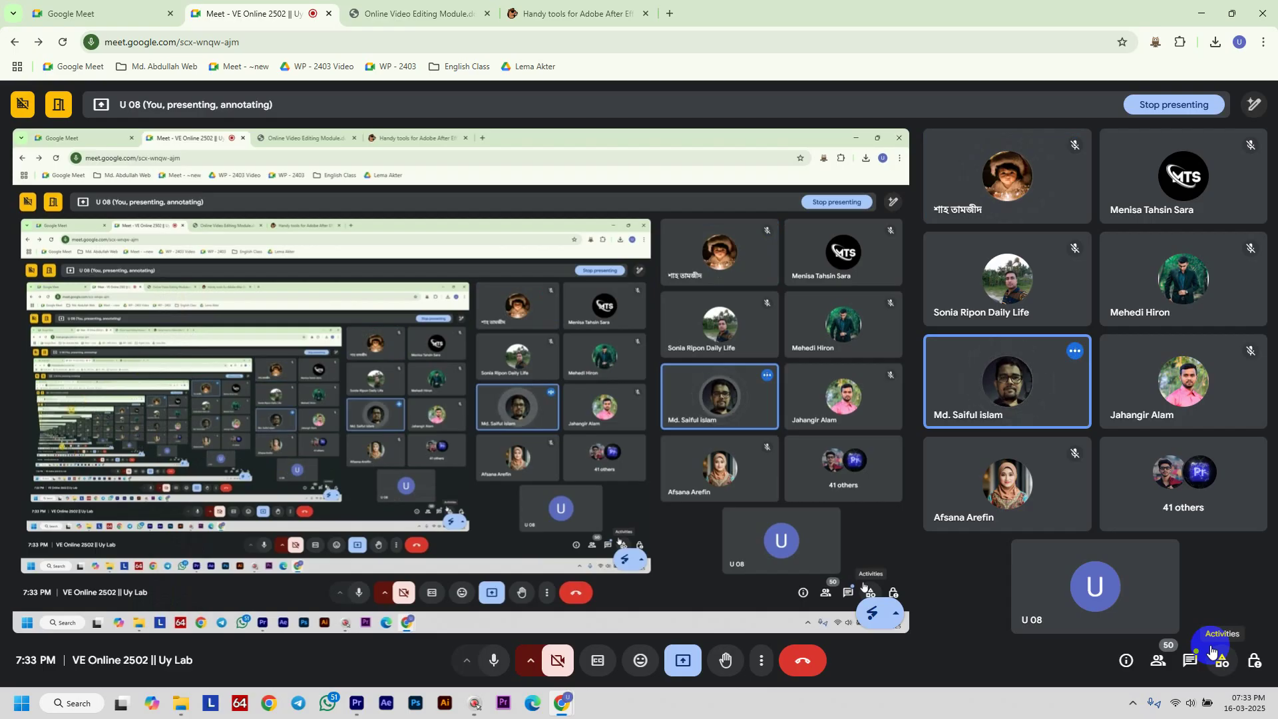
click(1189, 660)
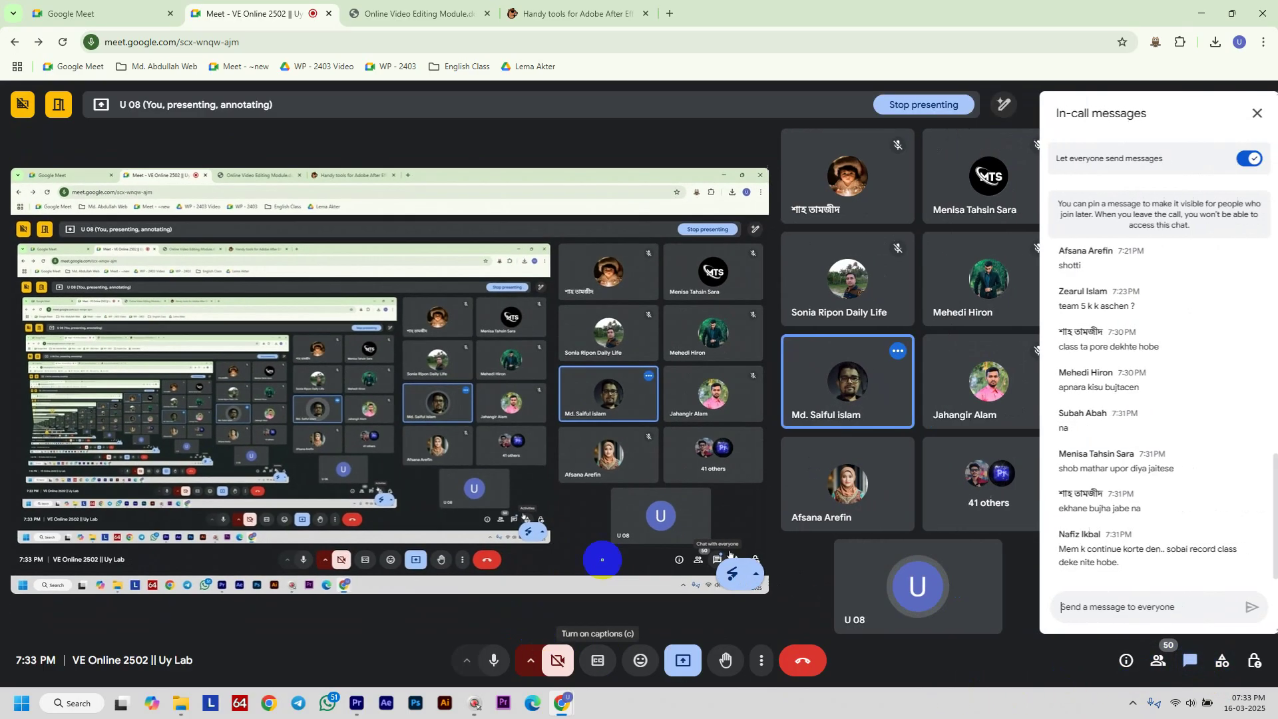
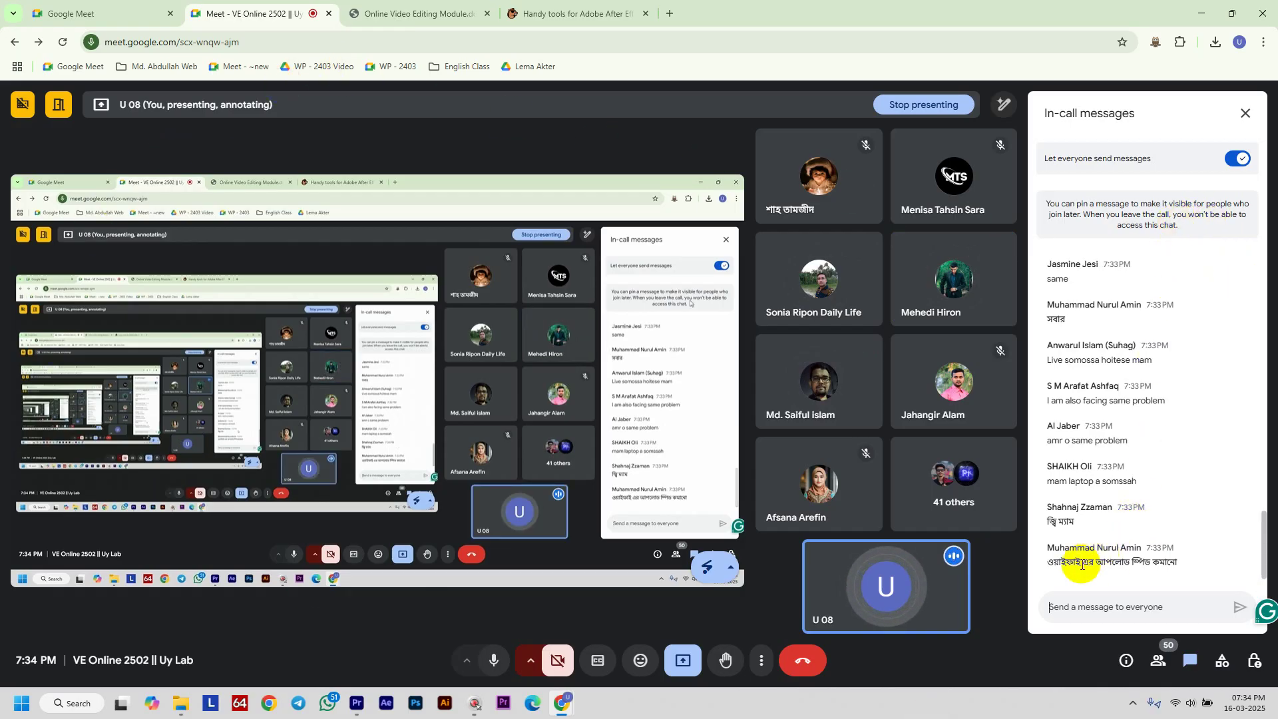
click(1241, 114)
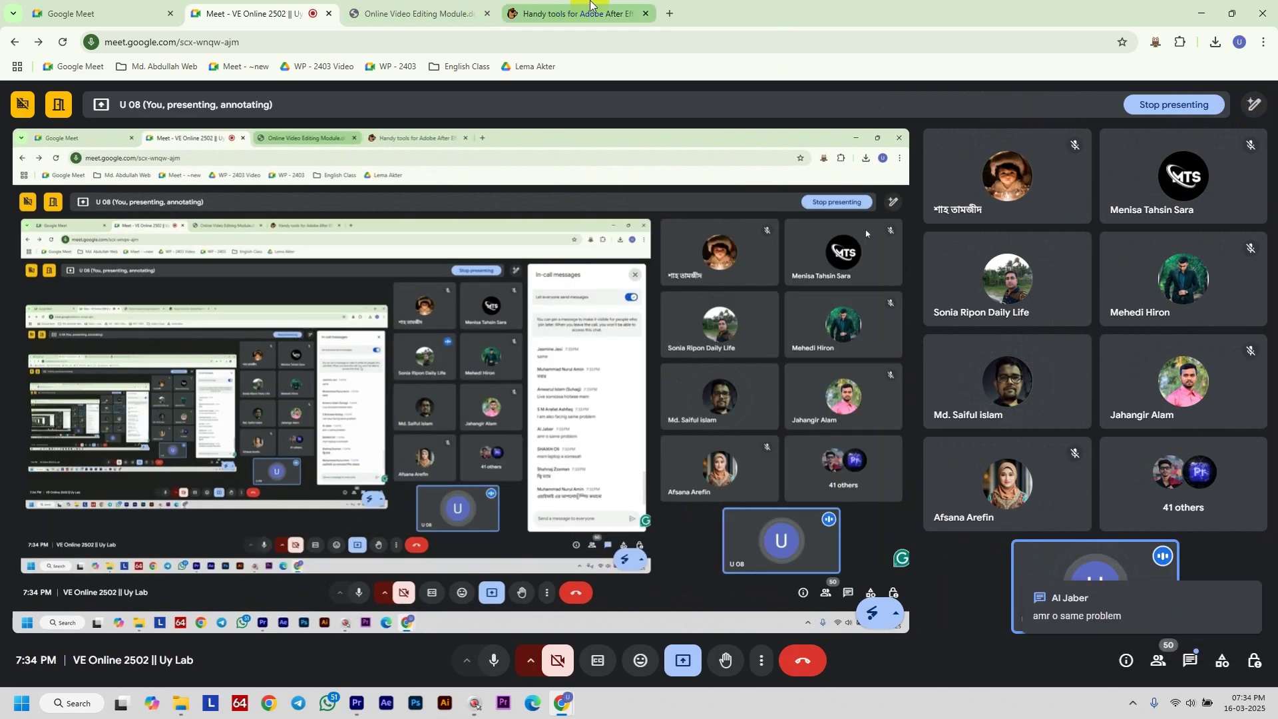
Bring up the Mister Horse website and enlarge the floating Meet call window in height and width
mouse_move(589, 6)
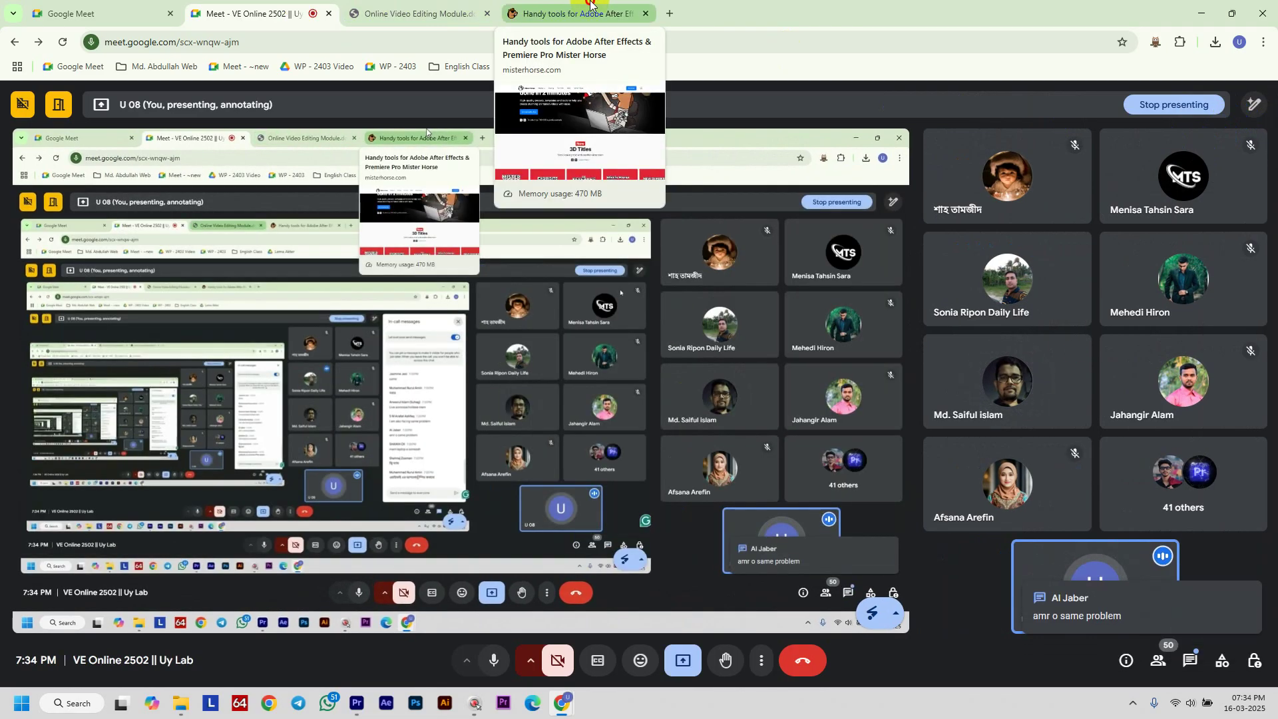
click(589, 6)
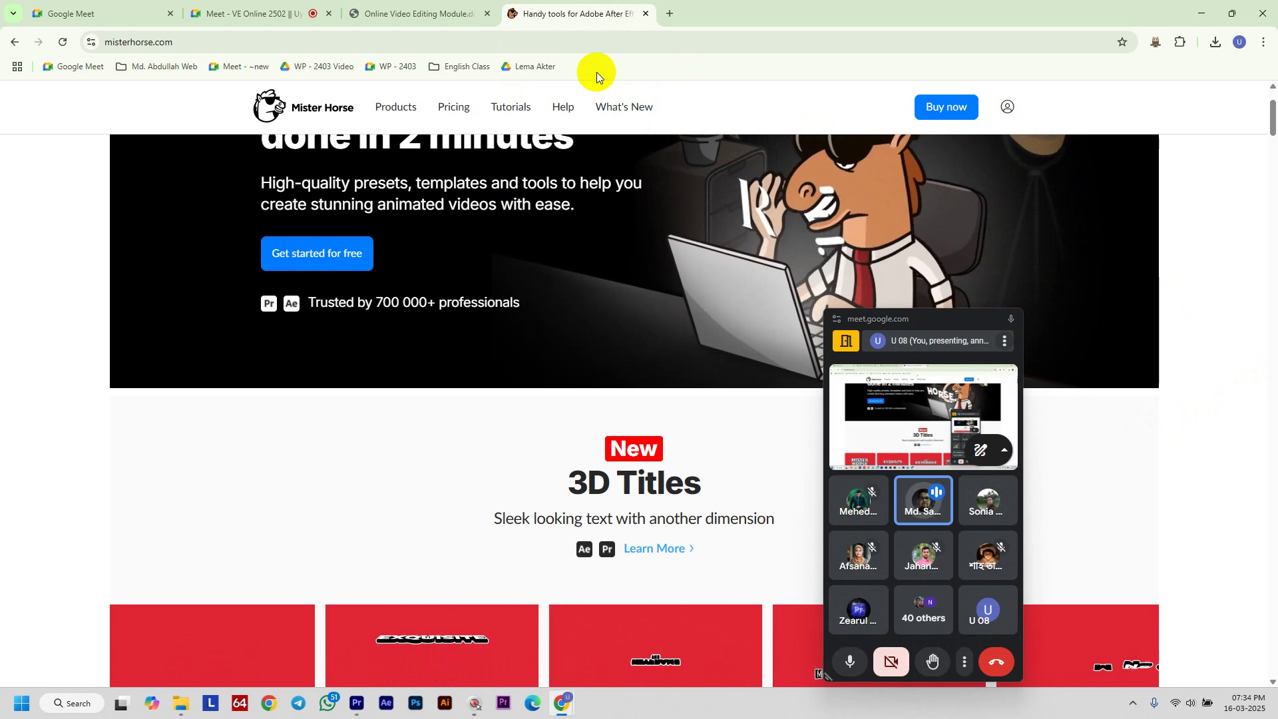
click(997, 322)
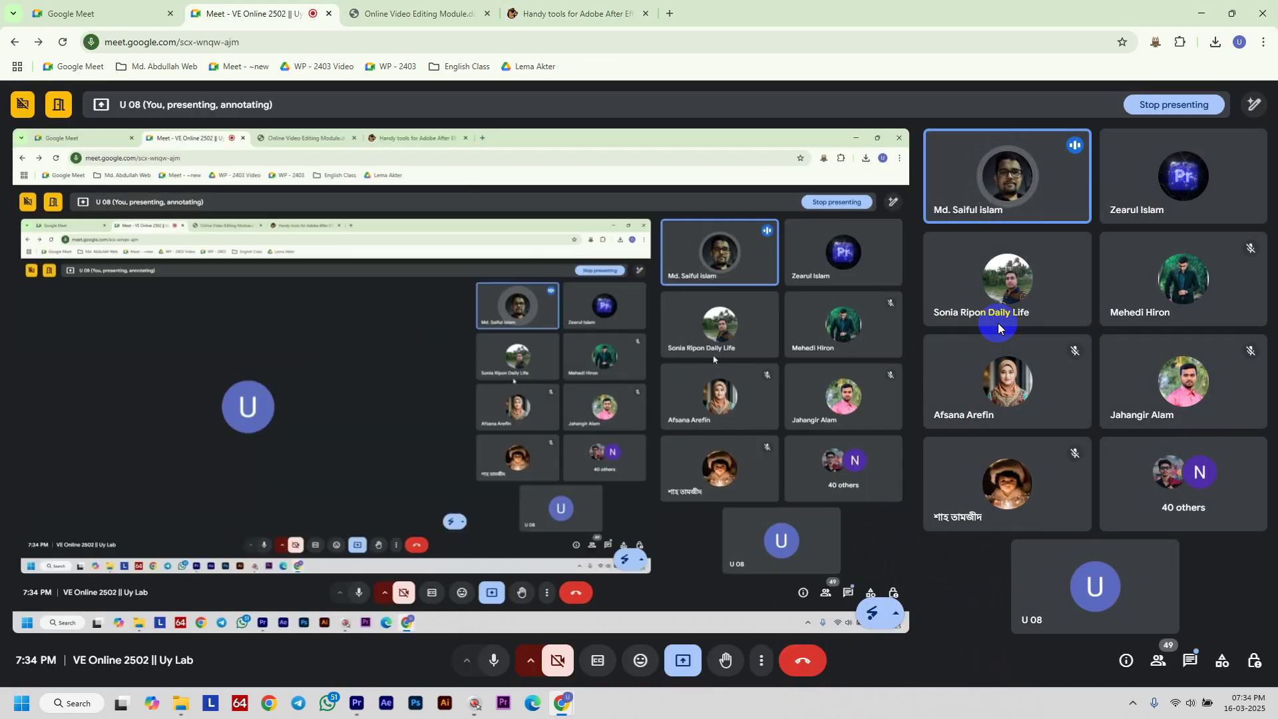
click(573, 14)
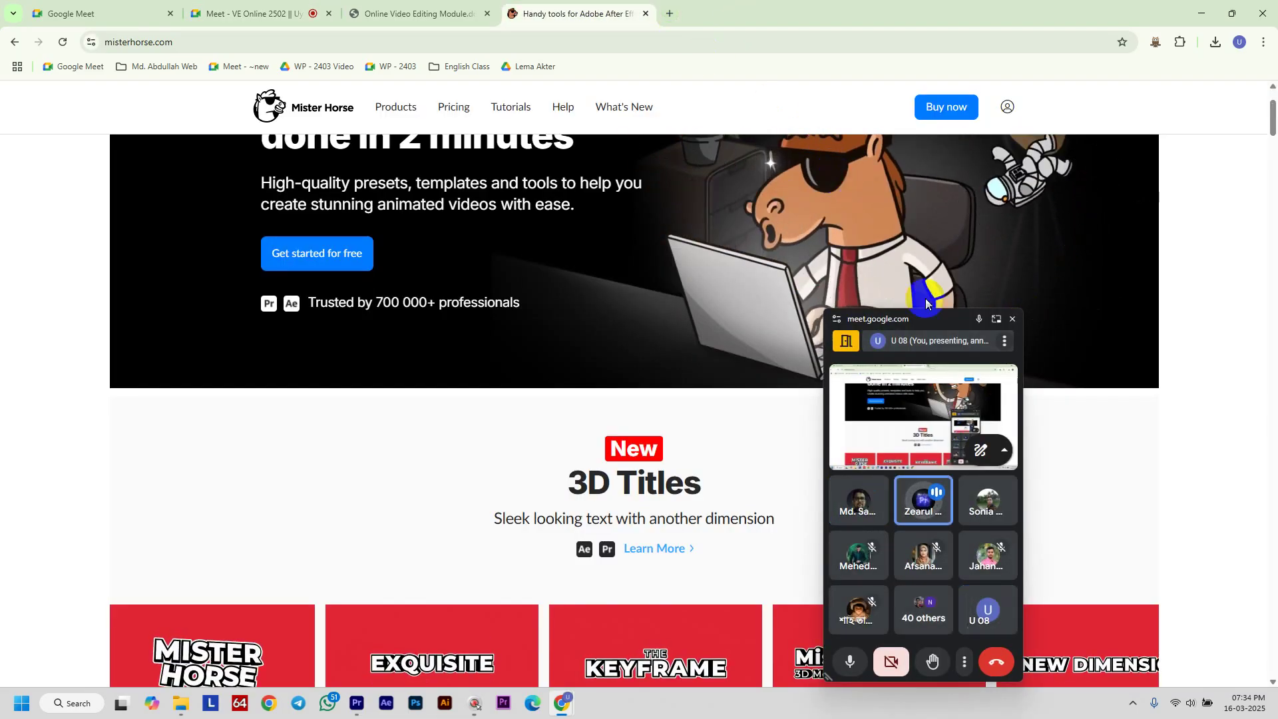
drag(926, 311, 929, 115)
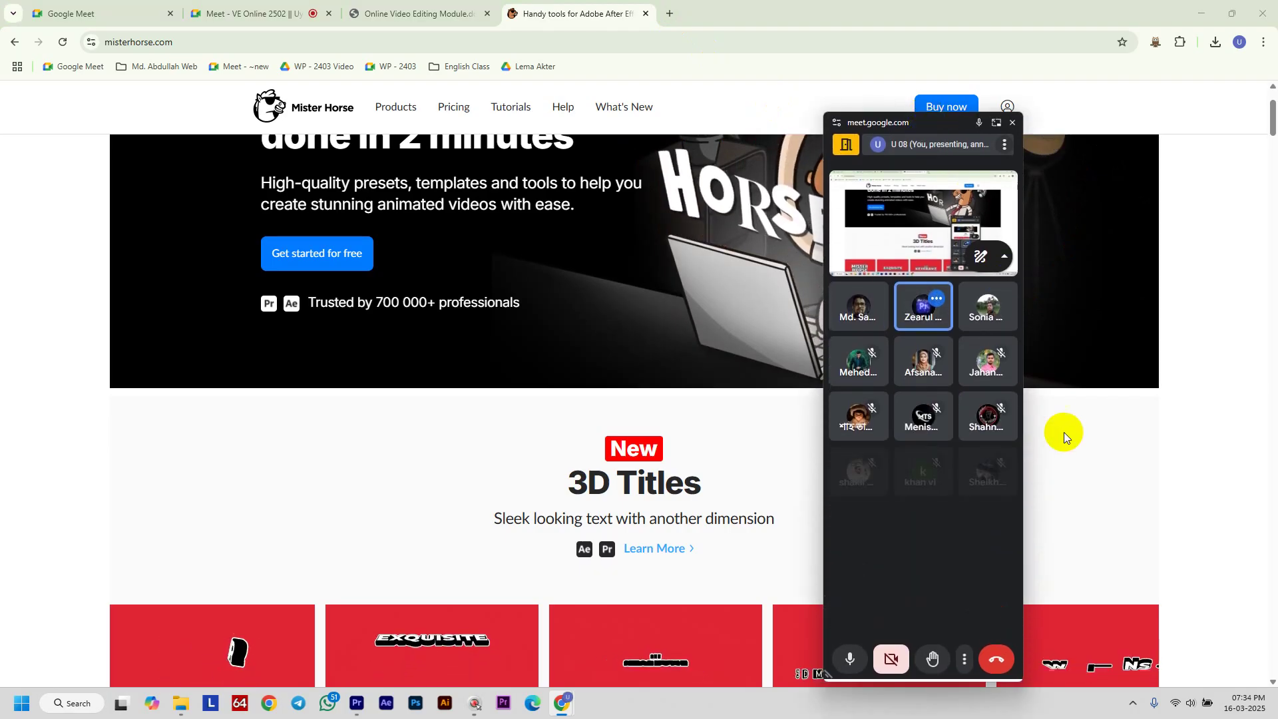
drag(1026, 378, 1224, 428)
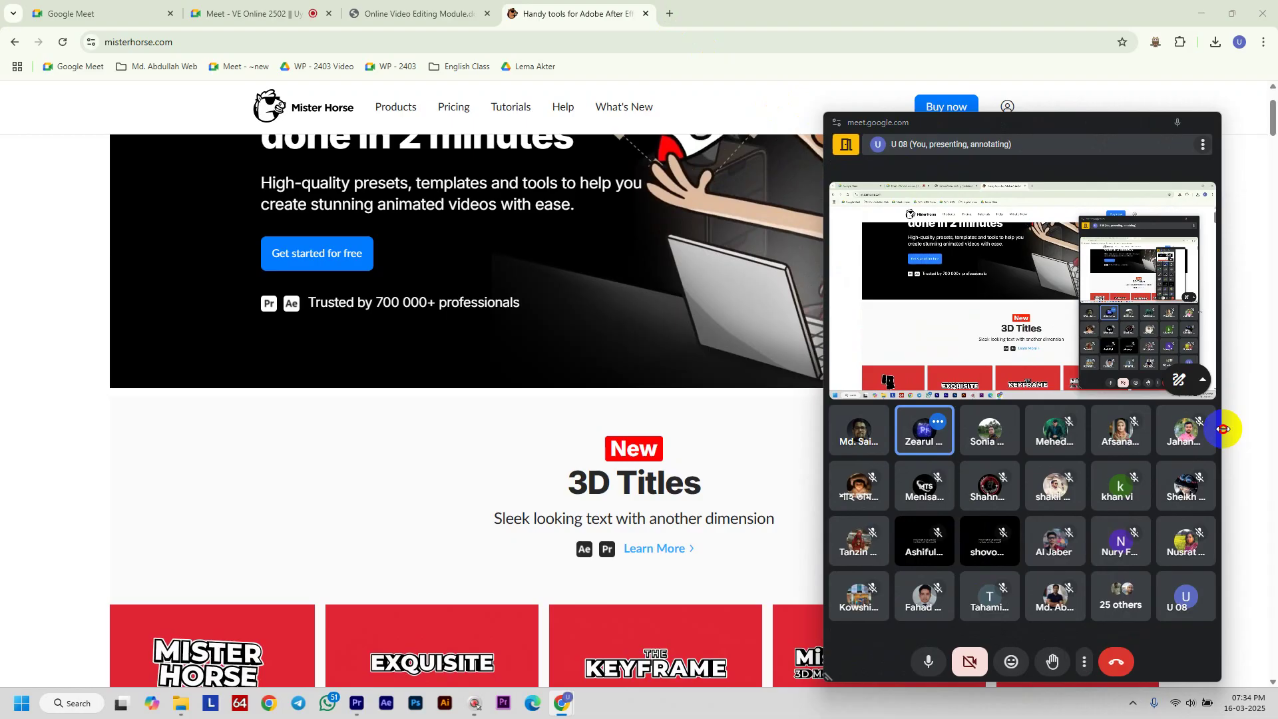
Look through the Mister Horse home page, from the 3D Titles samples to the Animation Presets and Filmmaker's Transitions sections
scroll(341, 438, down, 1)
scroll(341, 437, down, 12)
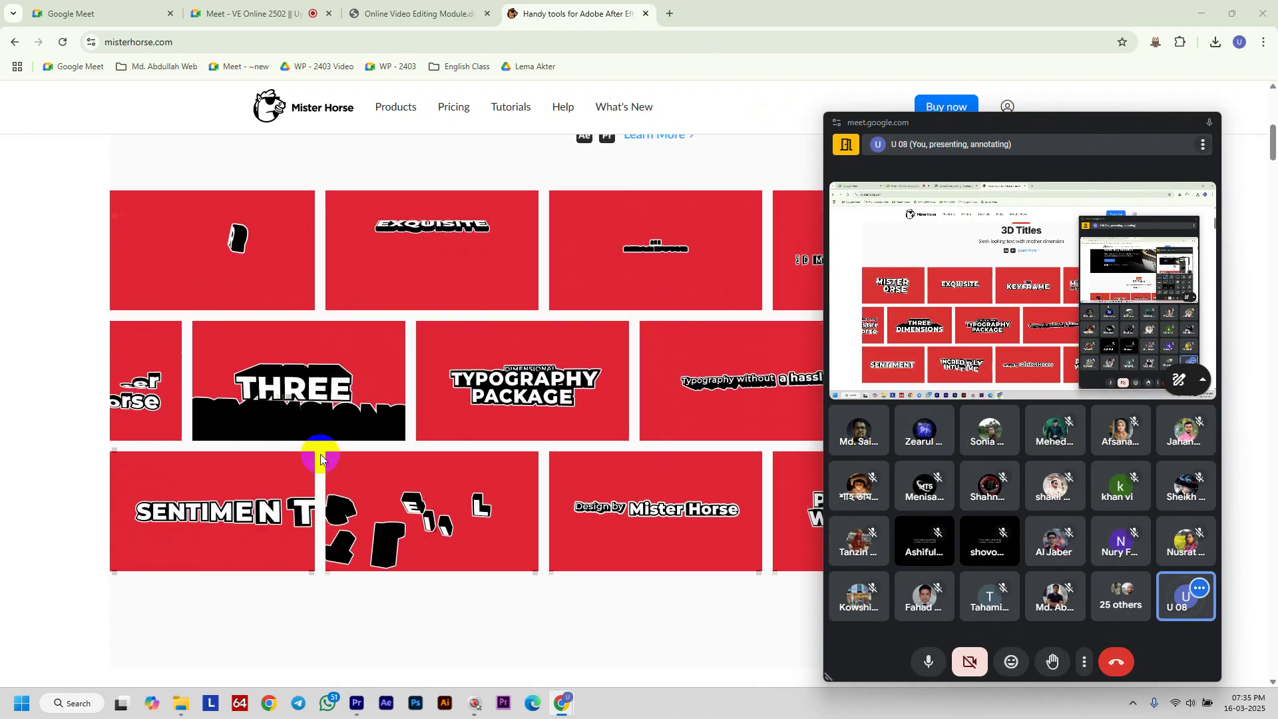
scroll(321, 454, down, 9)
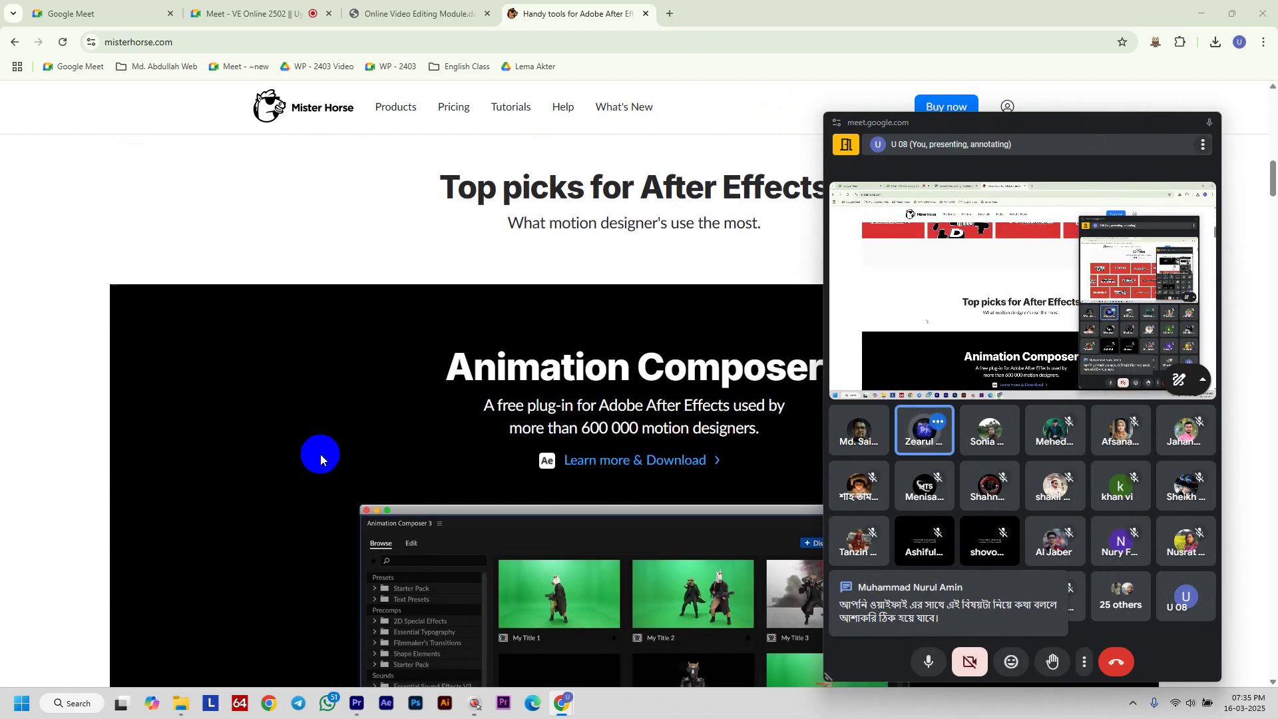
scroll(320, 458, down, 3)
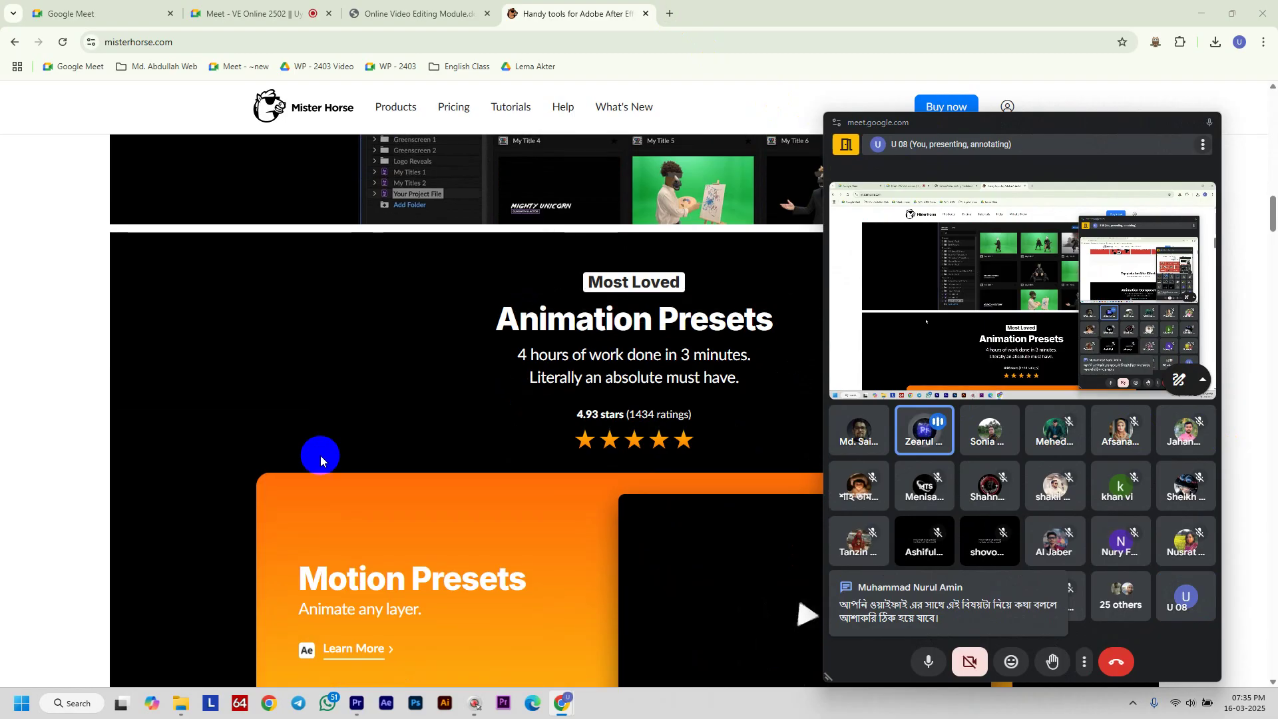
scroll(321, 458, down, 15)
scroll(320, 457, down, 7)
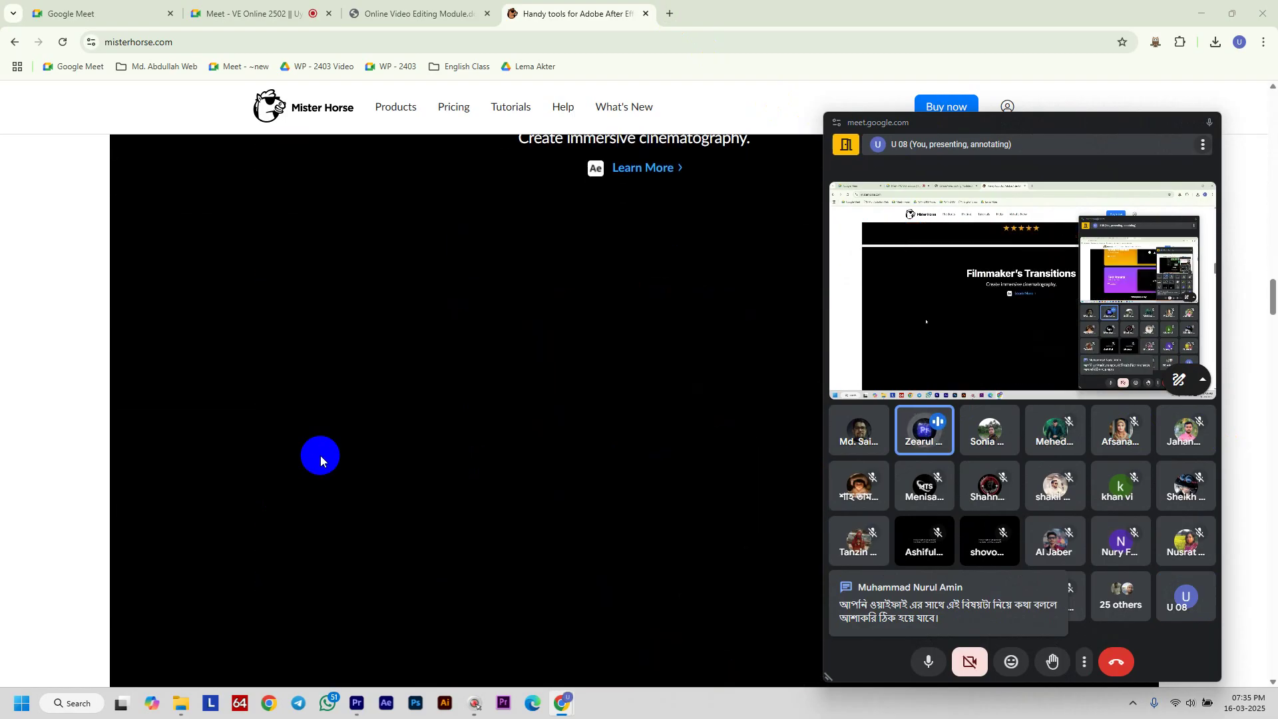
scroll(321, 458, up, 20)
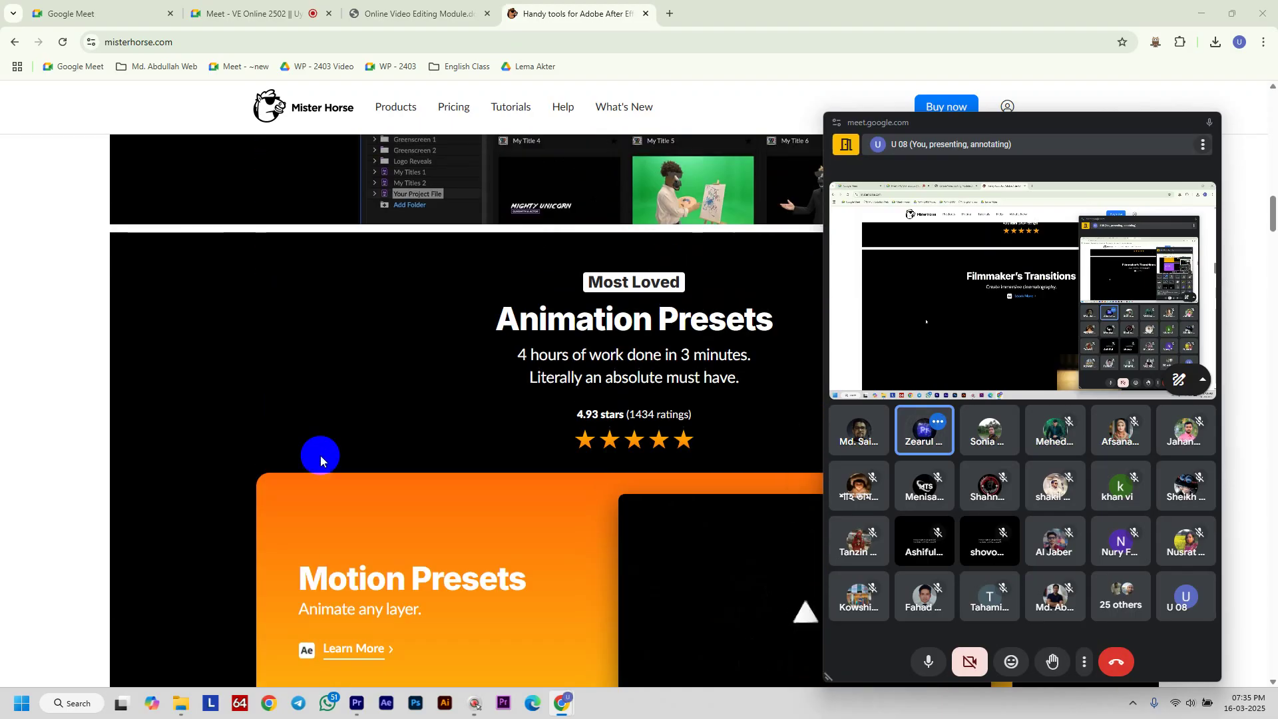
scroll(321, 459, up, 10)
scroll(321, 455, up, 5)
Review the remaining classes in the Online Video Editing Module document, from Class 7 through Class 20 and the Final Exam
click(419, 12)
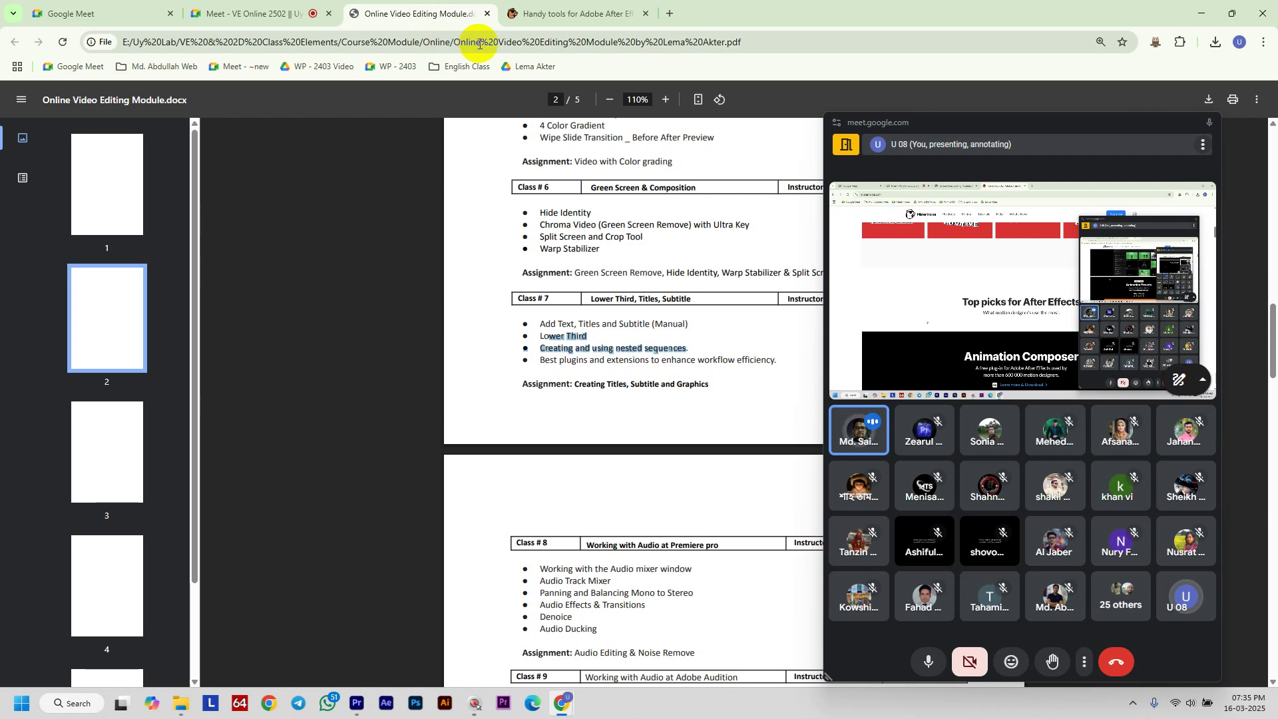
scroll(519, 466, down, 9)
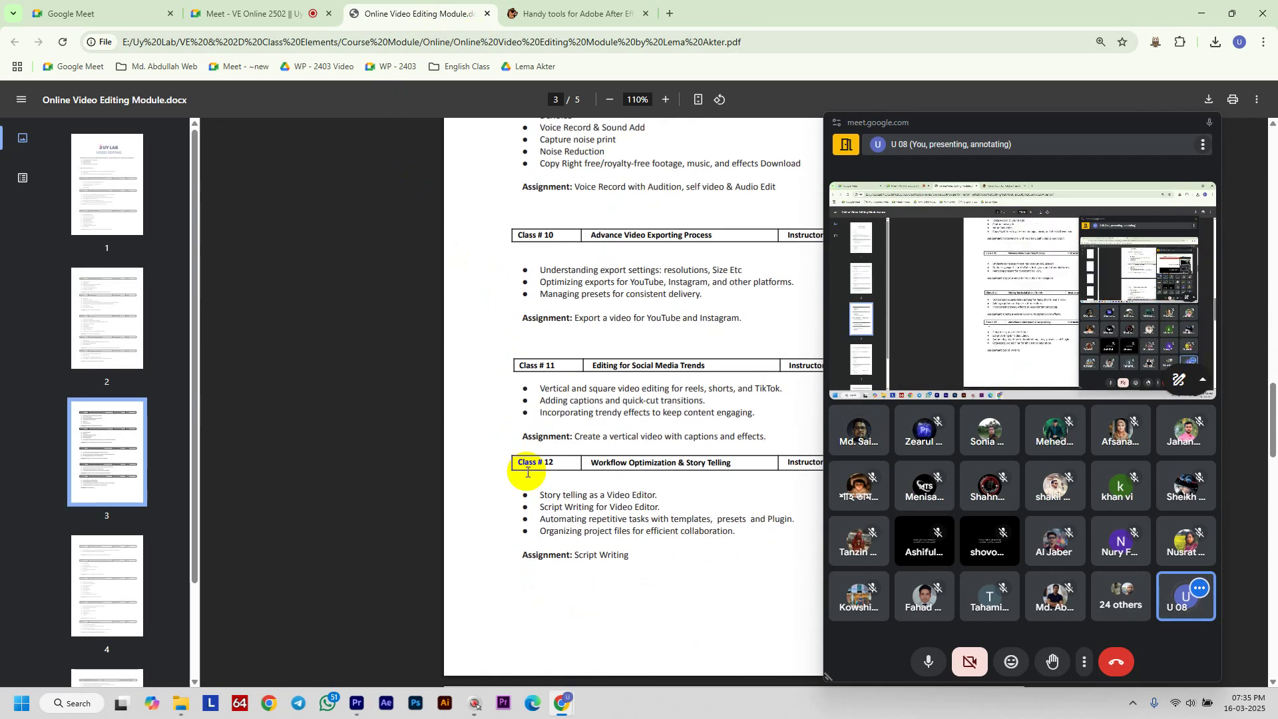
scroll(527, 472, down, 4)
scroll(527, 472, down, 4)
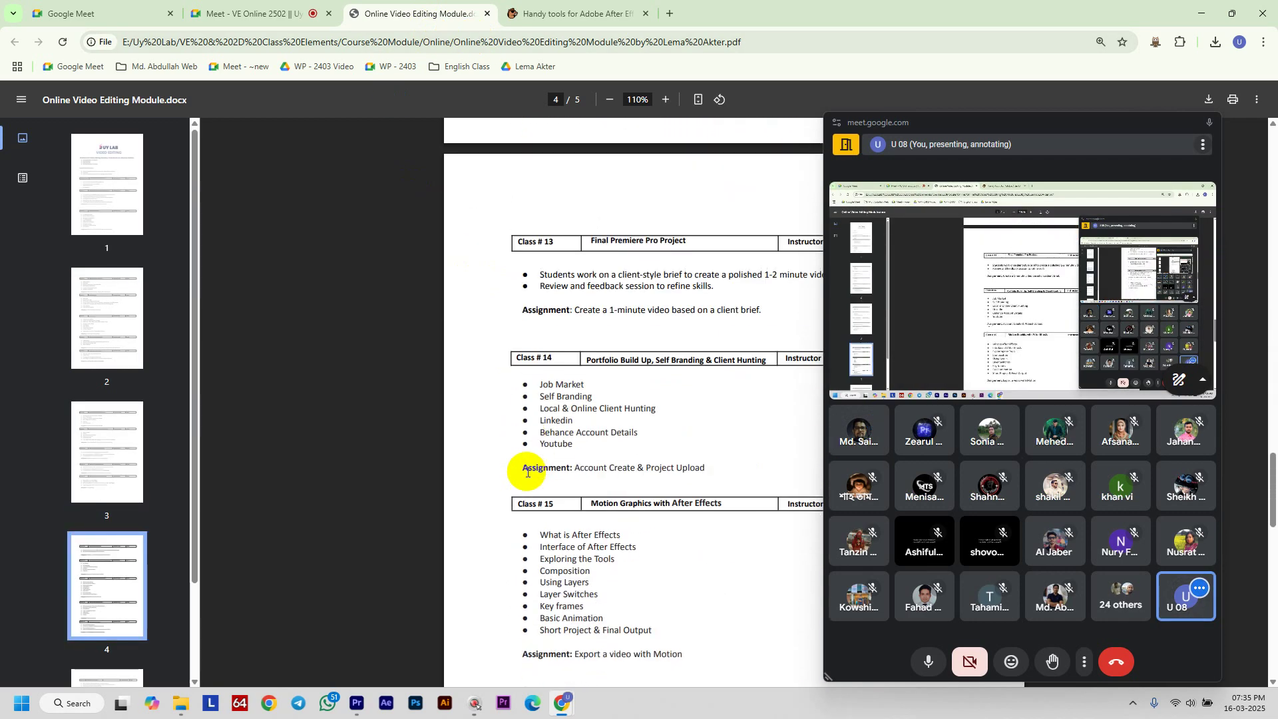
scroll(527, 471, down, 12)
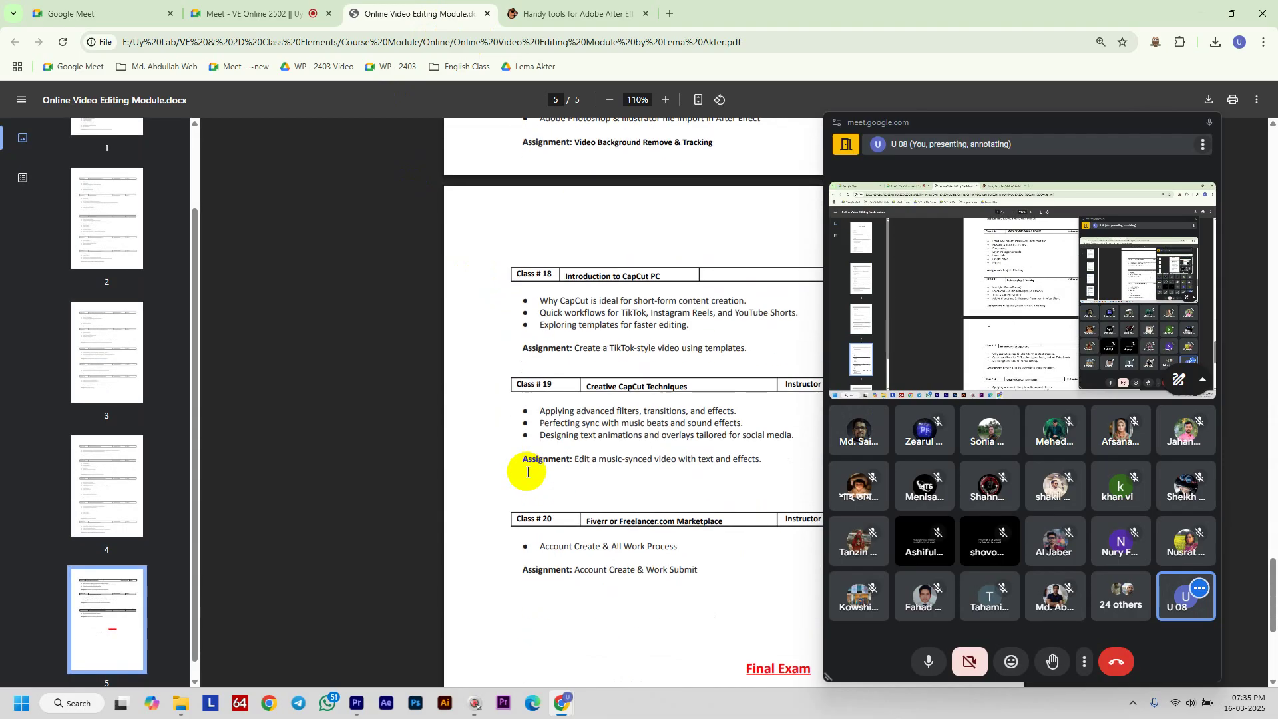
scroll(527, 471, down, 4)
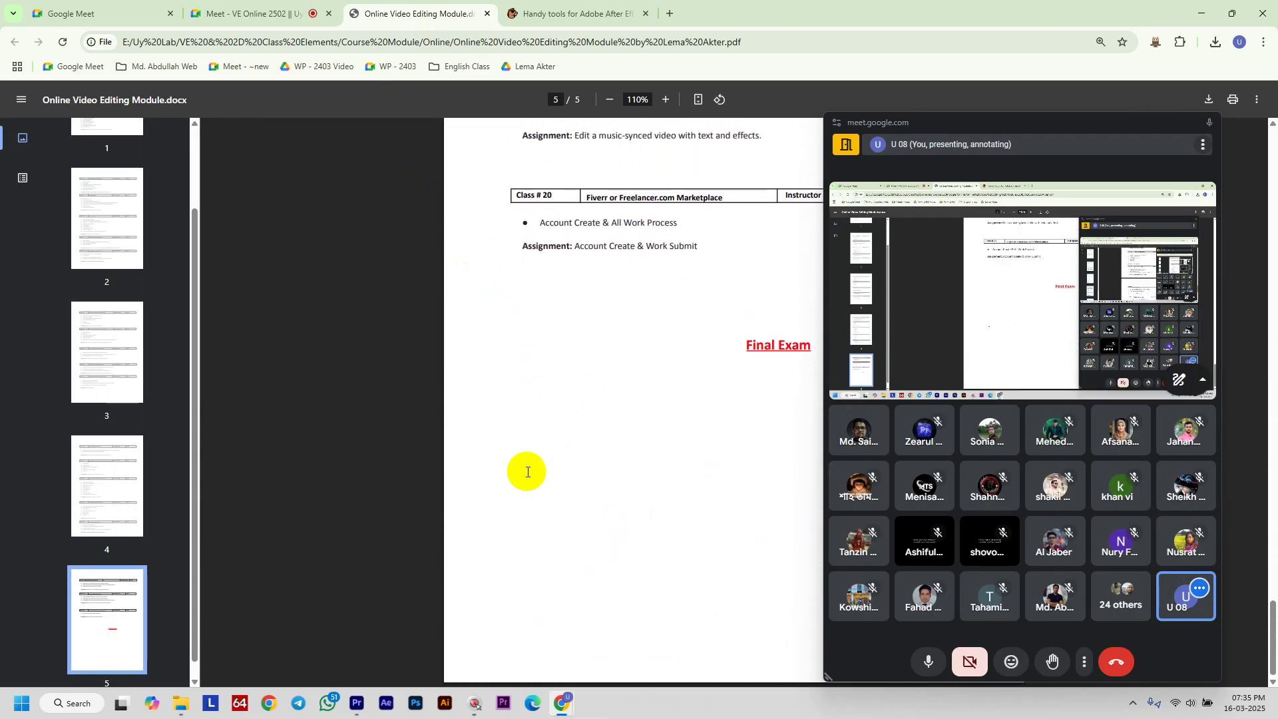
scroll(527, 471, up, 5)
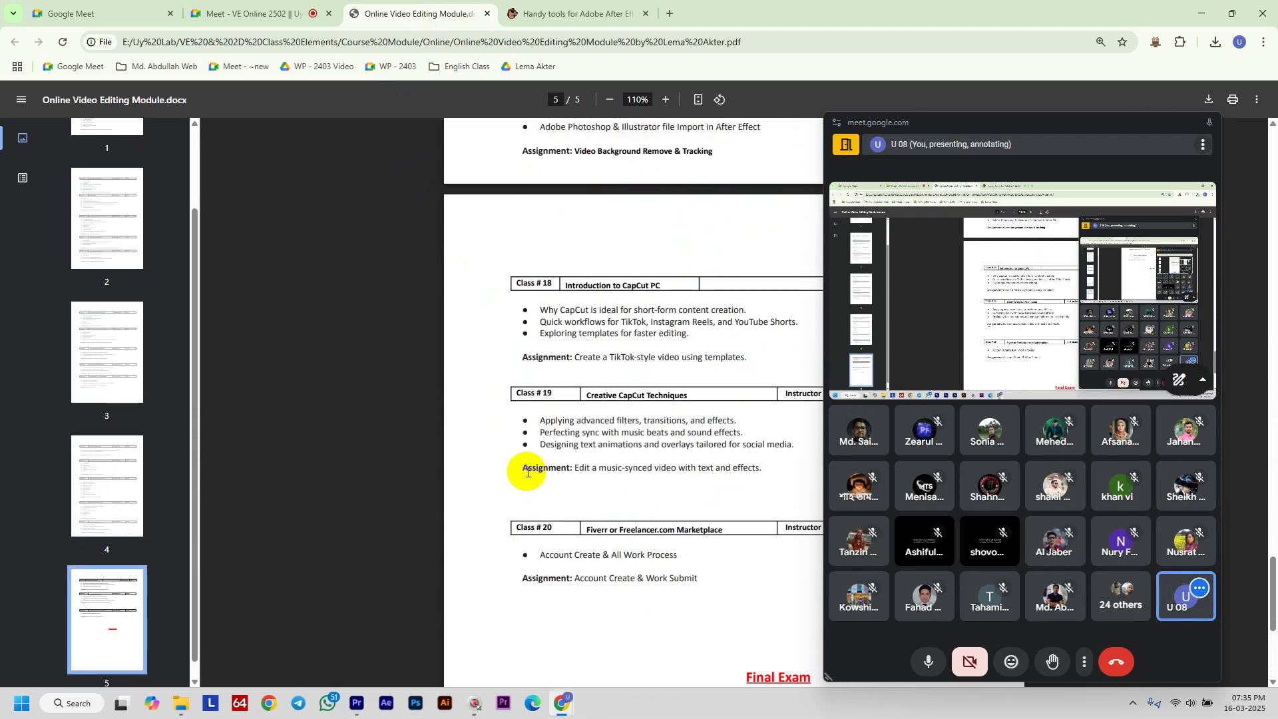
scroll(527, 472, up, 6)
click(522, 17)
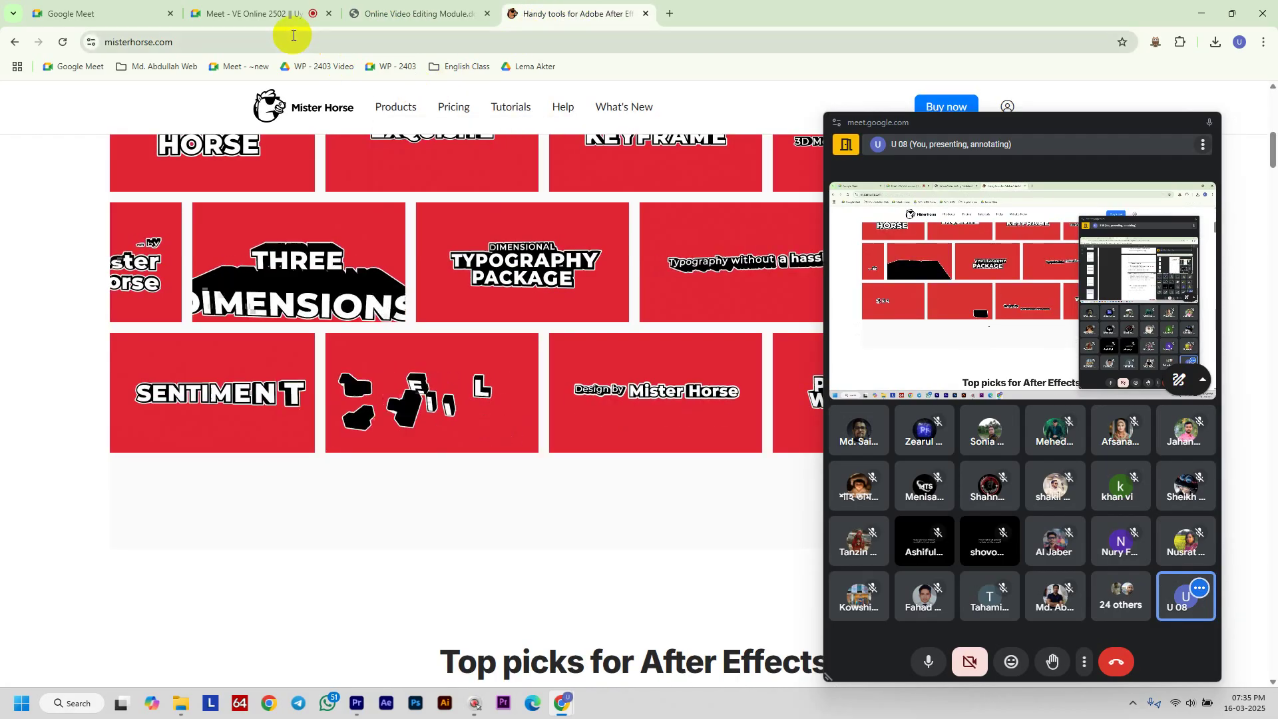
click(293, 9)
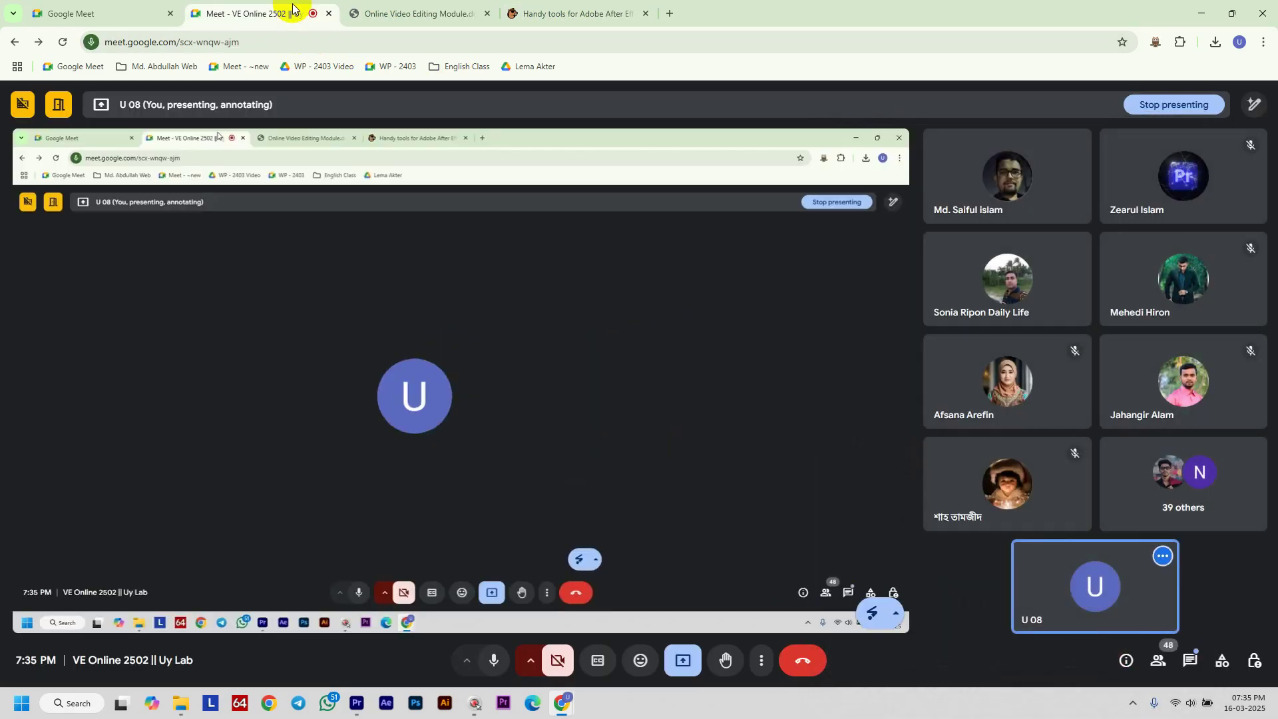
click(412, 7)
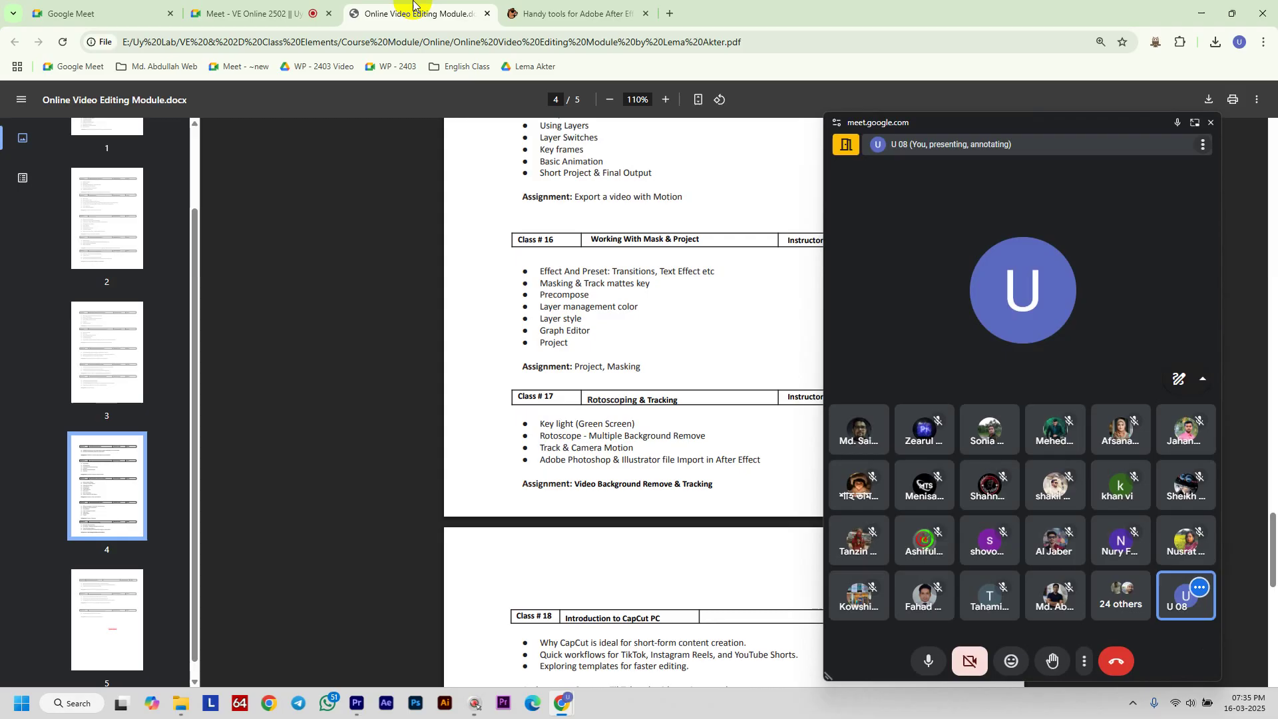
Open YouTube's "bahubali green screen" results in a new tab, open the Baahubali CGI & VFX Breakdowns video and pause its ad
click(669, 14)
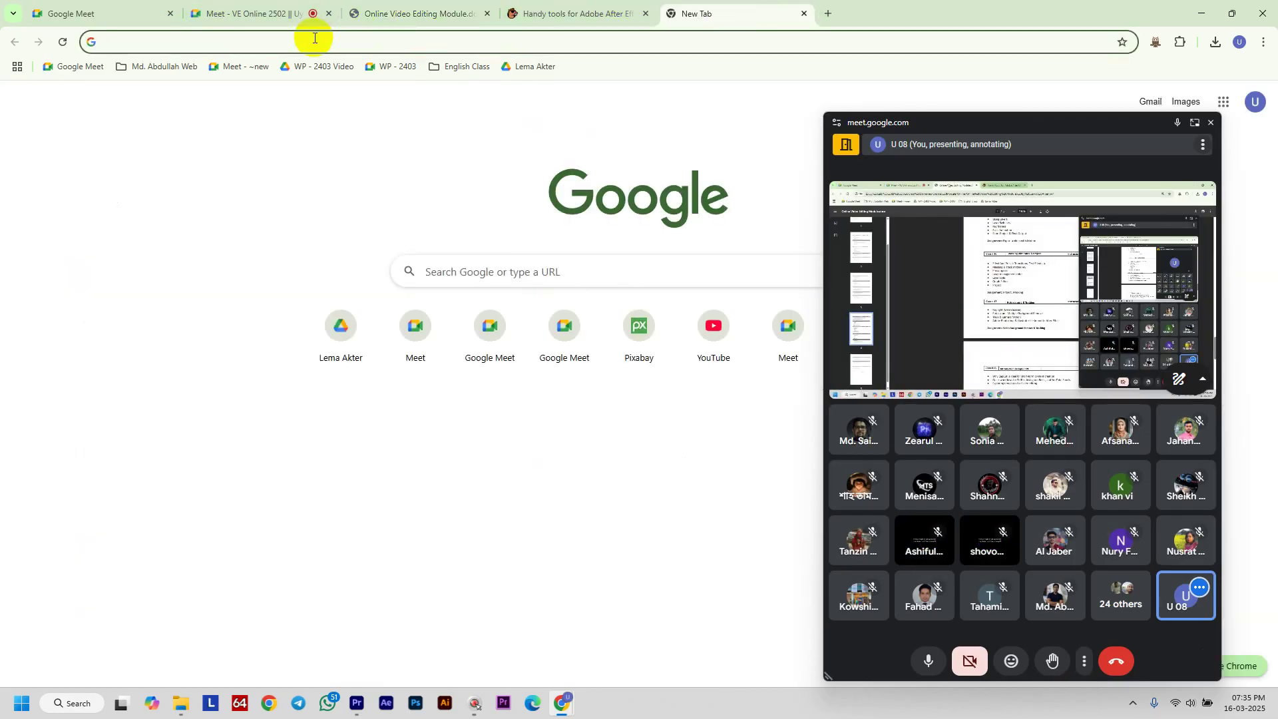
text(y)
key(Return)
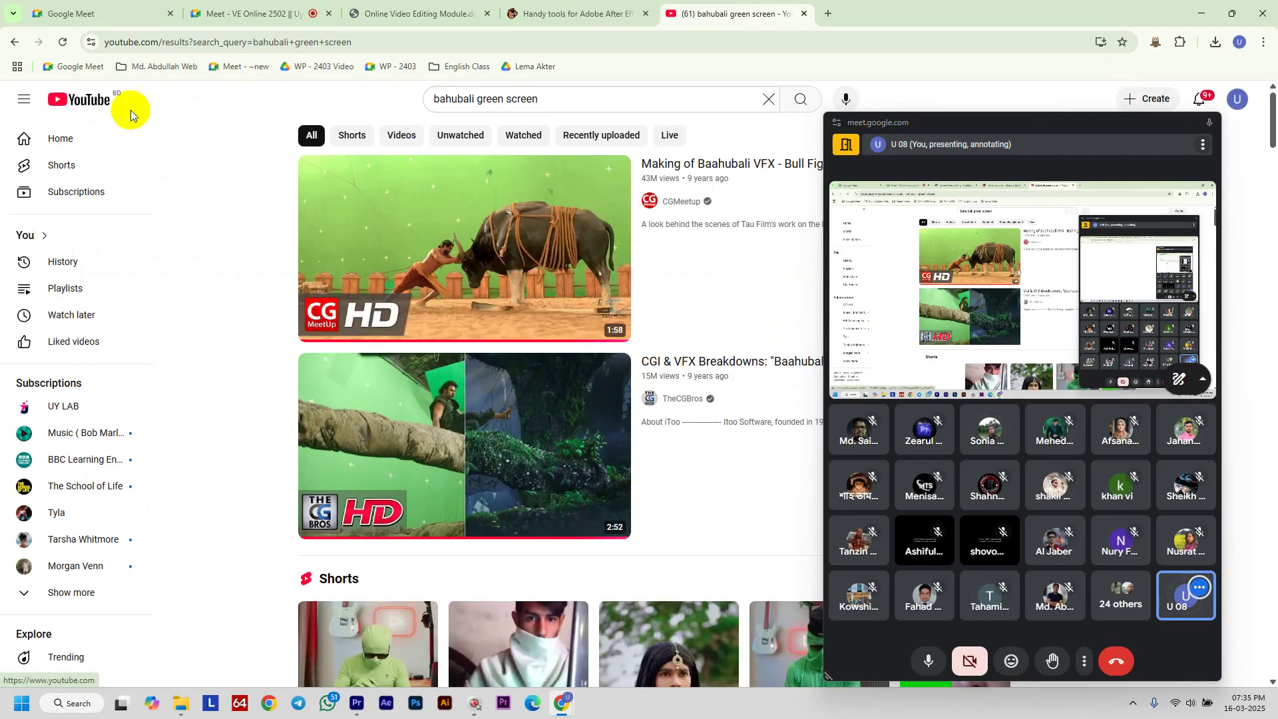
click(516, 442)
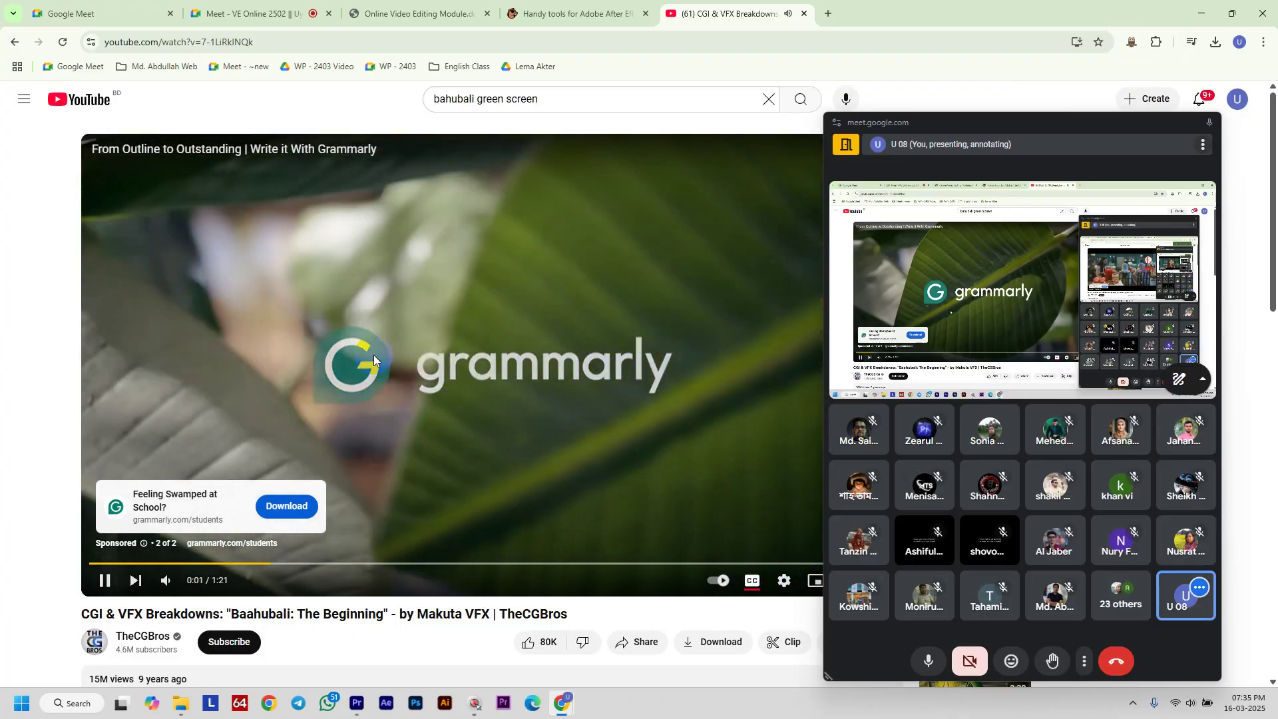
scroll(392, 412, down, 3)
scroll(409, 441, up, 3)
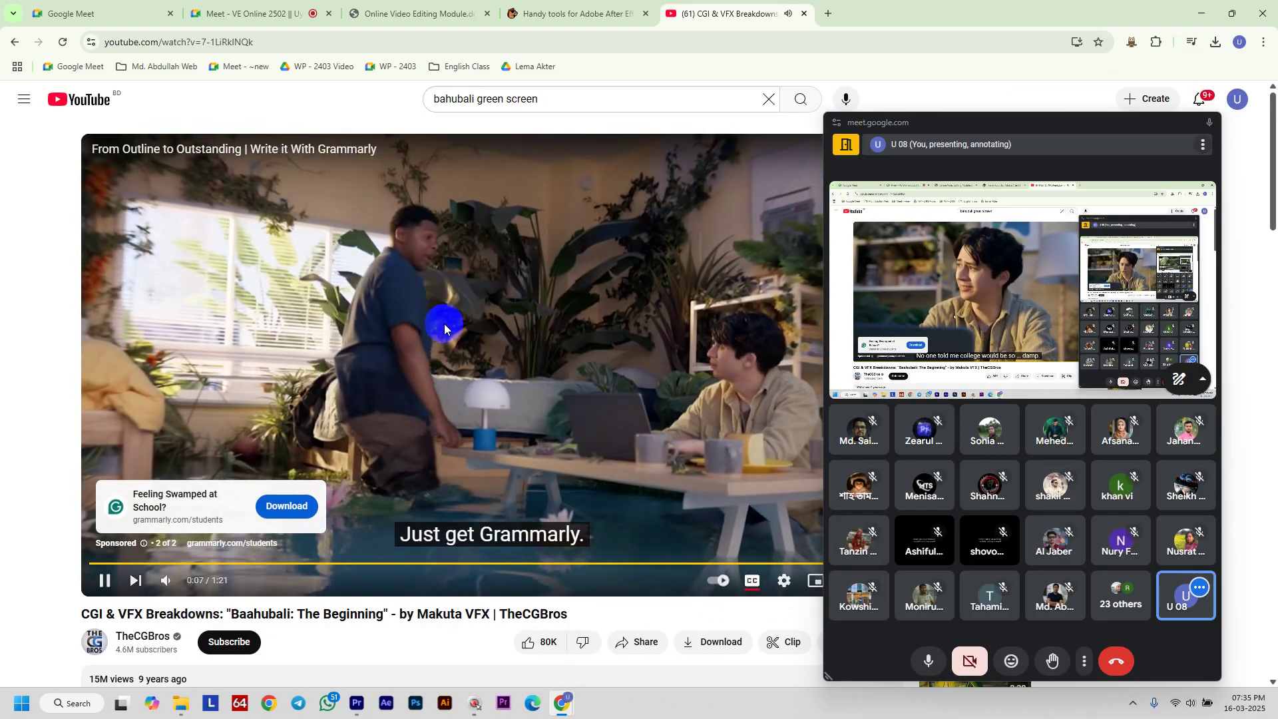
click(445, 324)
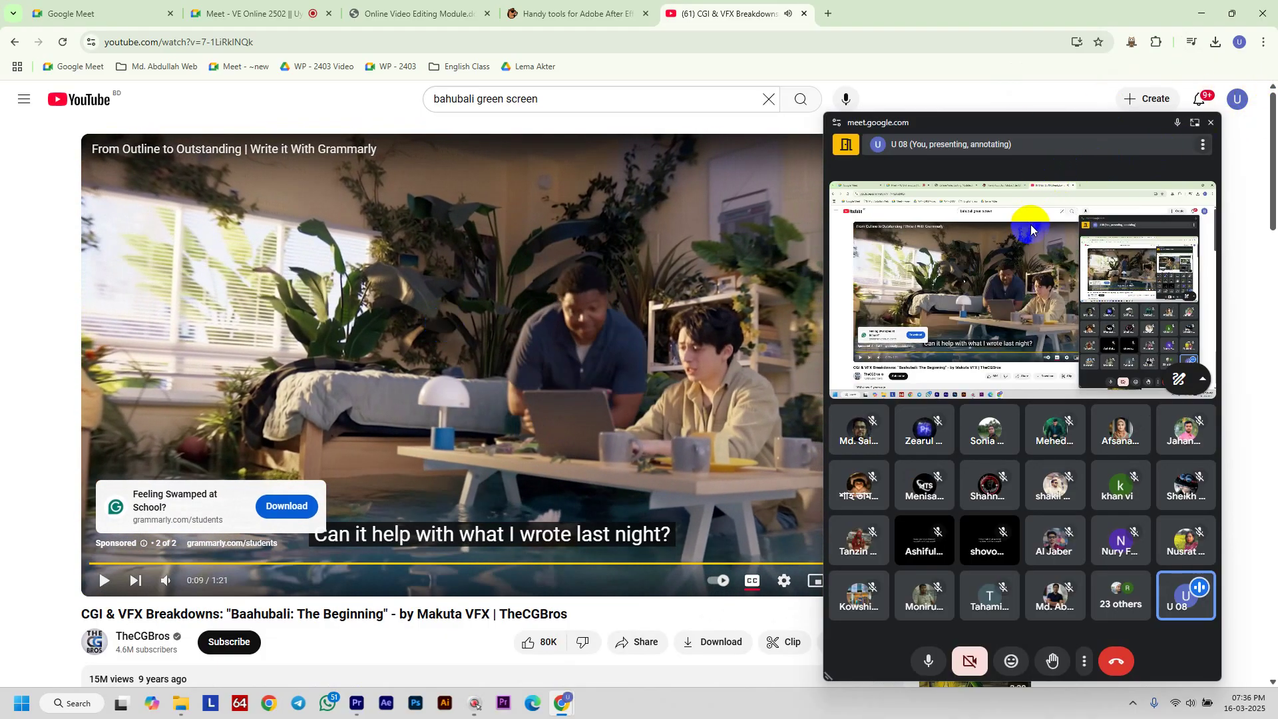
Widen the floating Meet window further and open the list of available Wi-Fi networks
drag(823, 155, 492, 161)
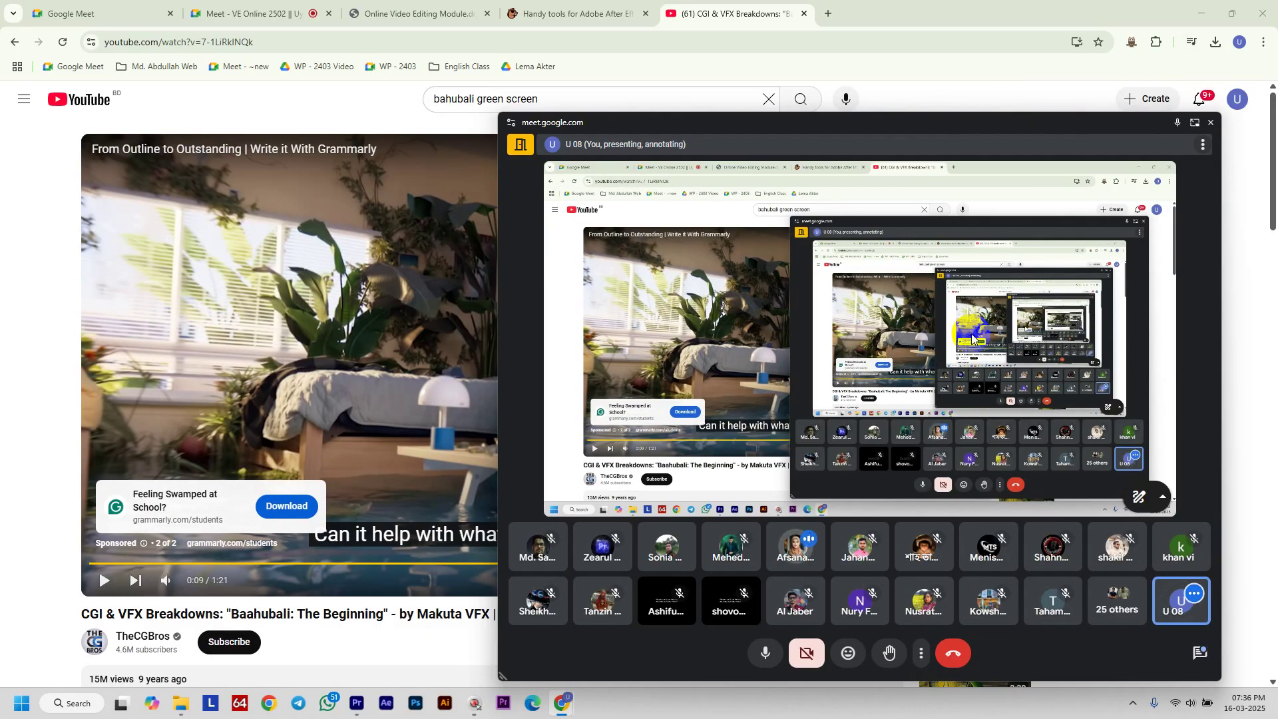
click(1182, 704)
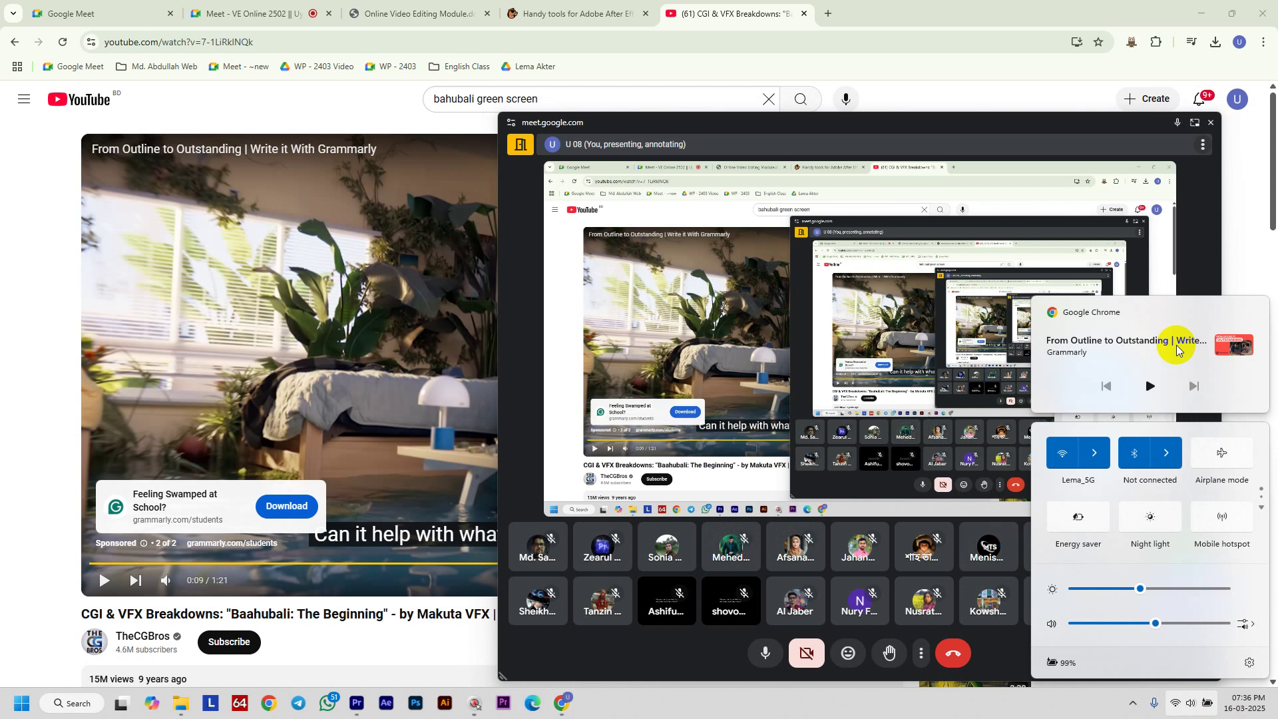
click(1005, 483)
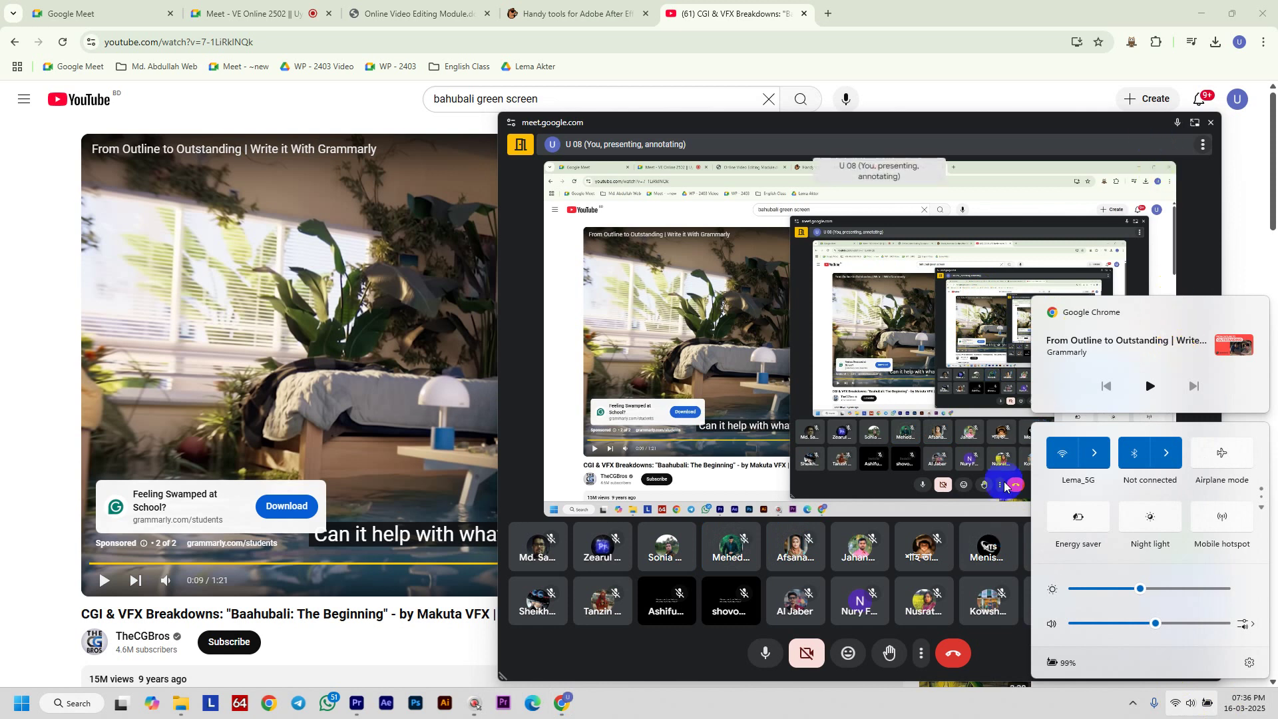
click(1093, 459)
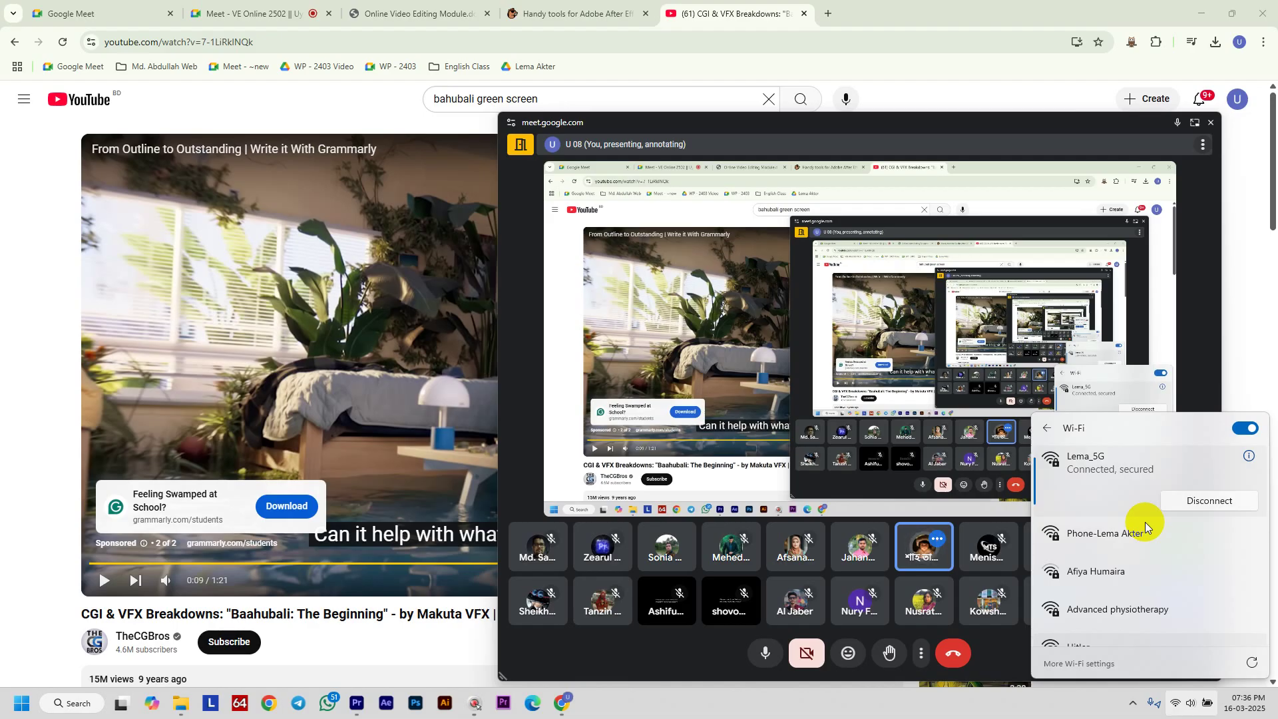
Return to the Online Video Editing Module document and move the floating Meet window clear of the class outline
click(396, 8)
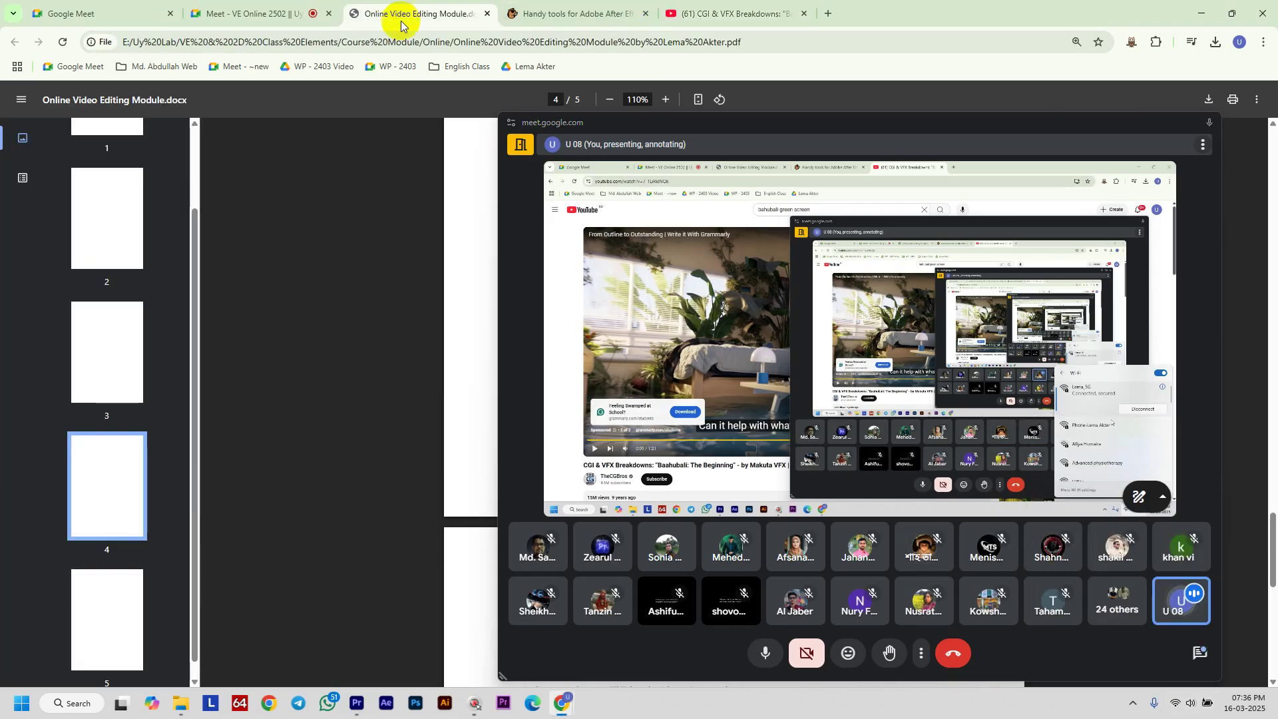
drag(1064, 123, 178, 193)
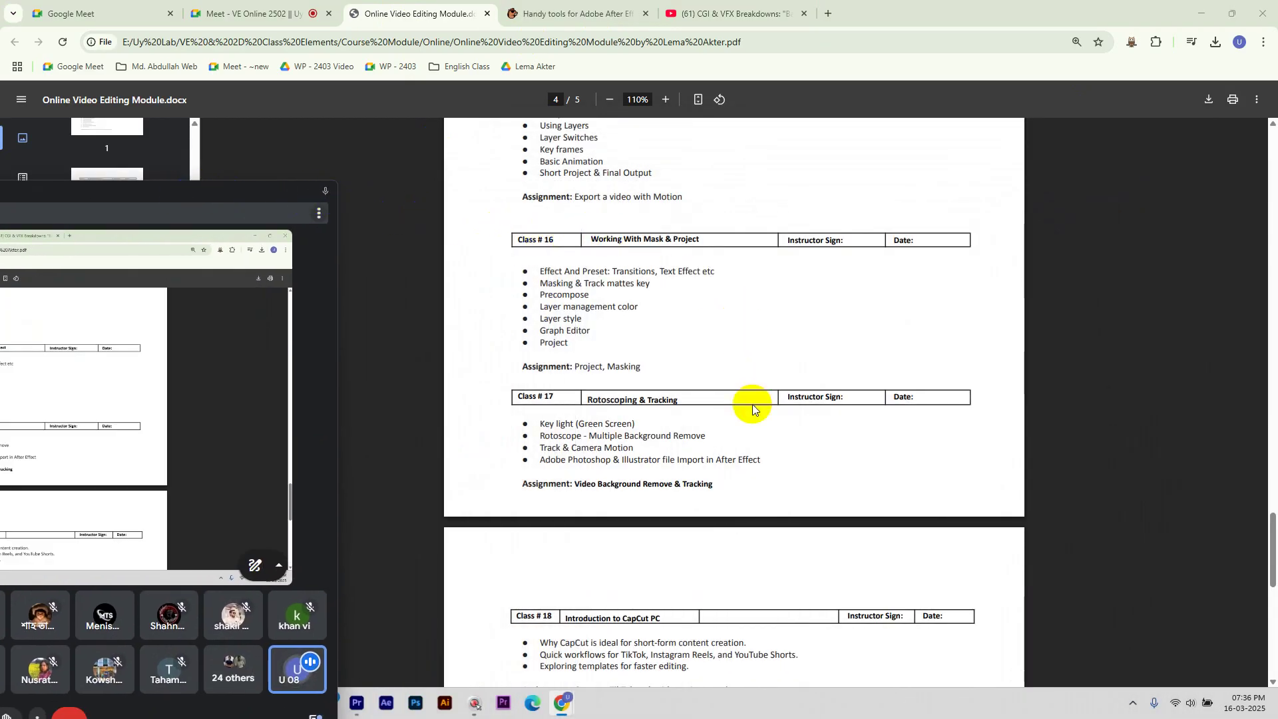
Review the course outline in the Online Video Editing Module document back up to Class 7 and point out its Lower Third topic
scroll(752, 404, down, 5)
scroll(750, 399, up, 11)
scroll(745, 372, up, 7)
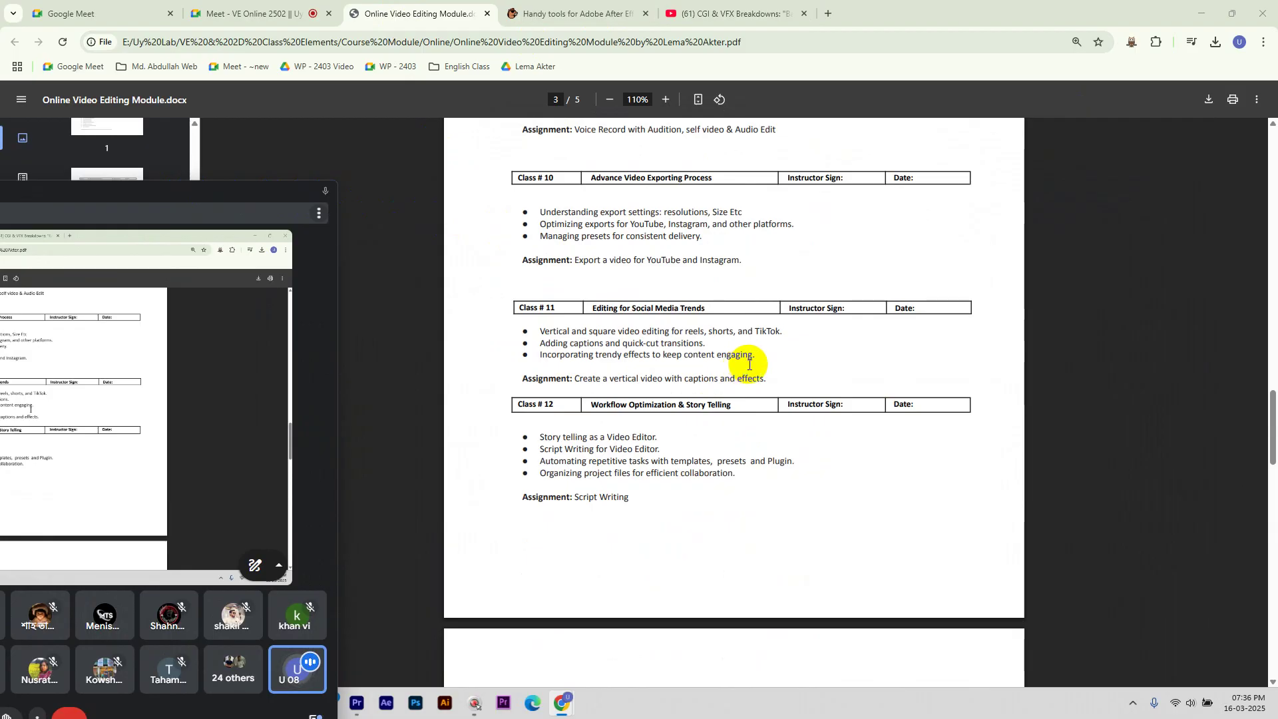
scroll(748, 365, up, 7)
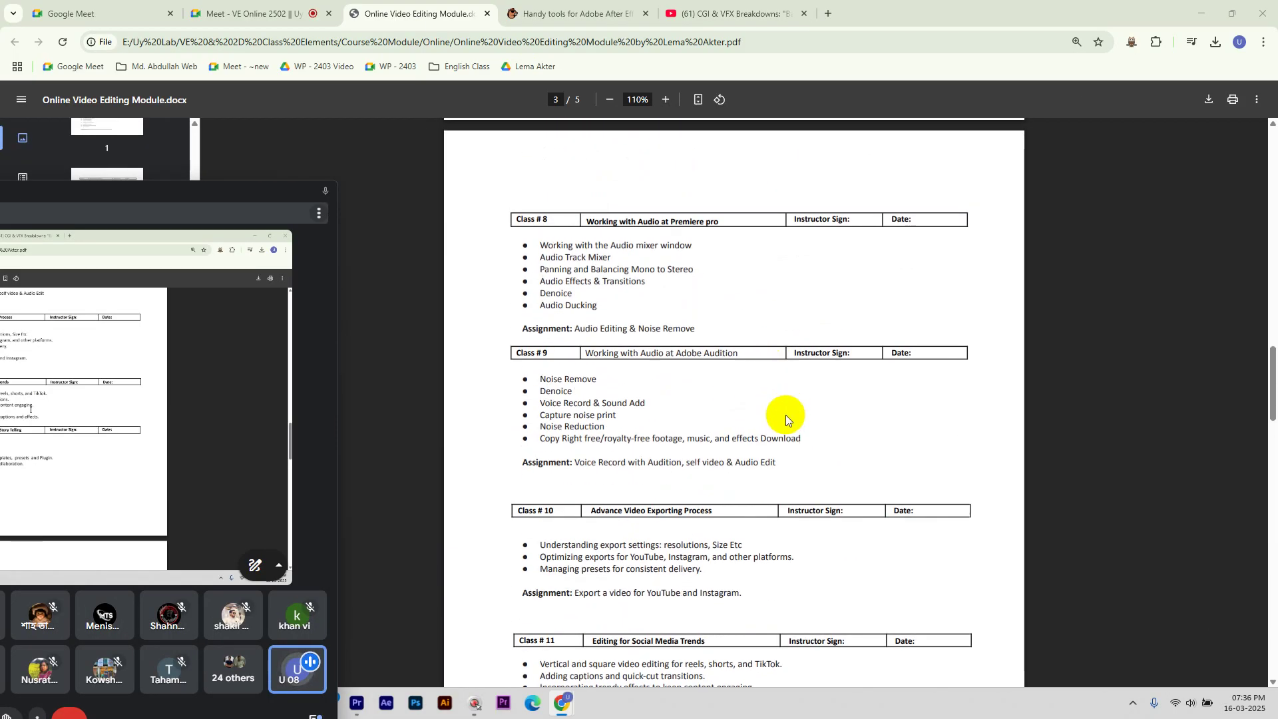
scroll(781, 424, up, 4)
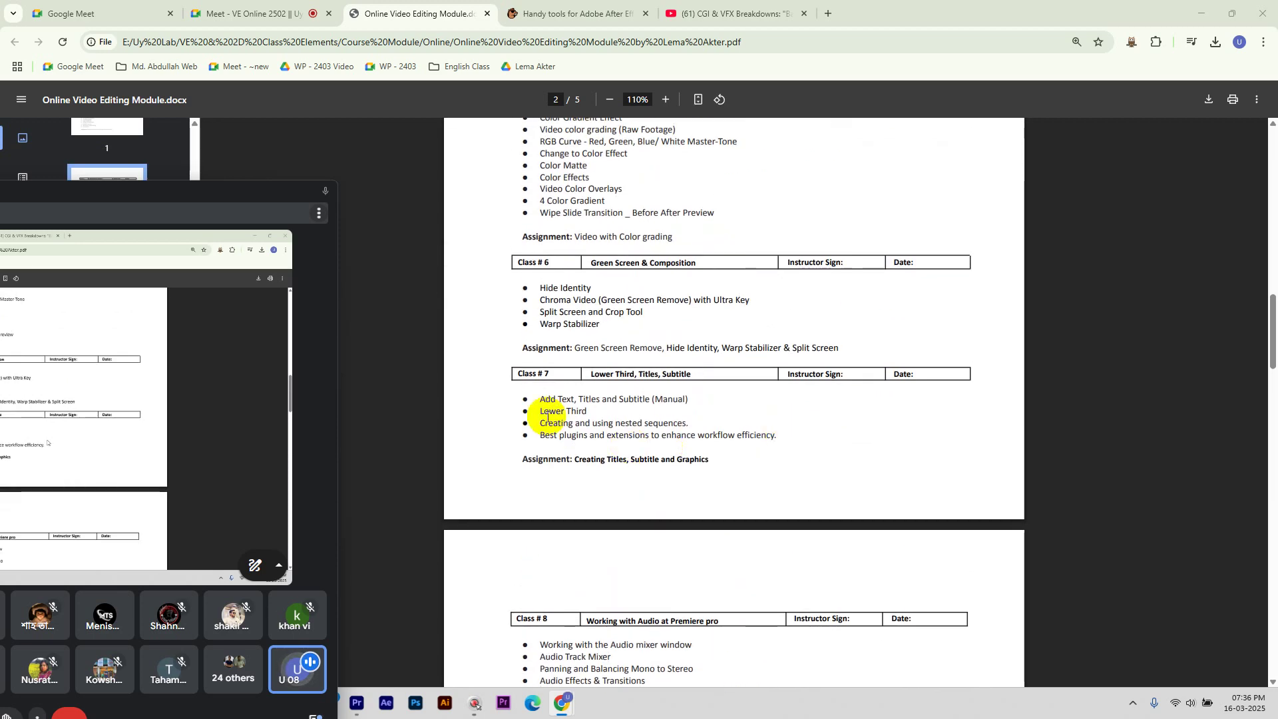
drag(556, 417, 633, 424)
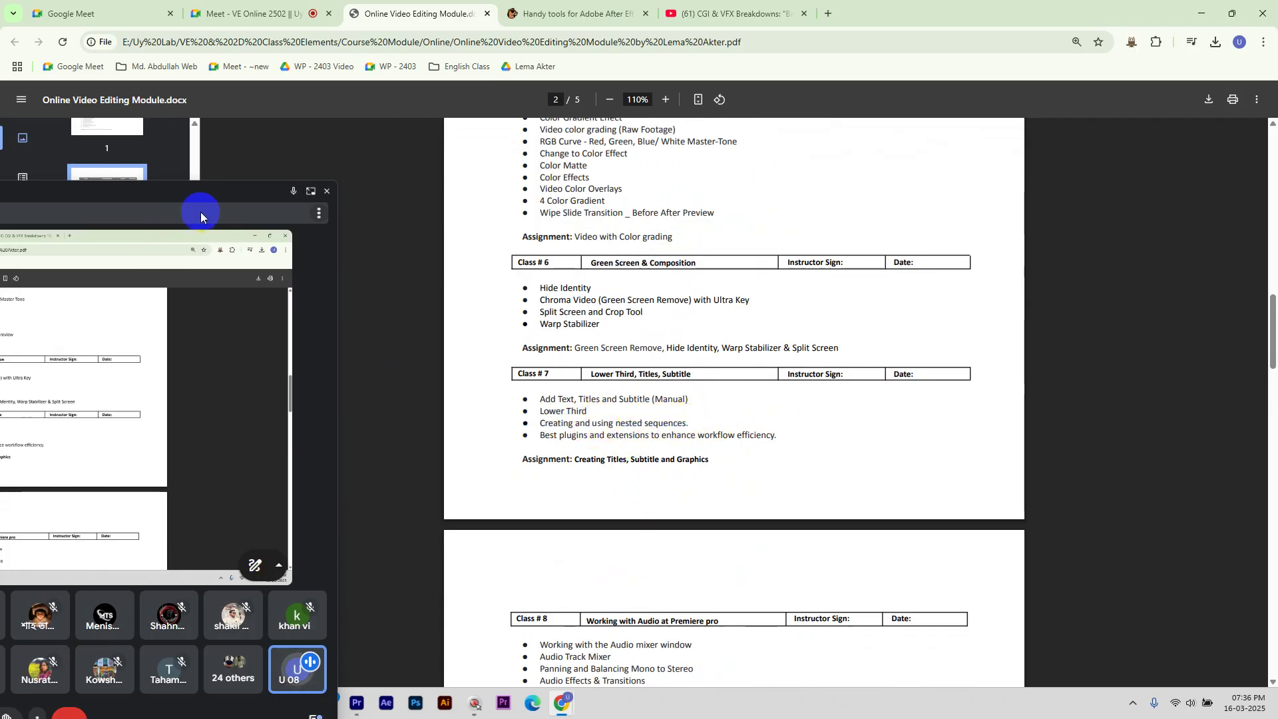
Move the floating Meet window fully into view and connect the computer to the phone's Wi-Fi hotspot
drag(124, 179, 913, 150)
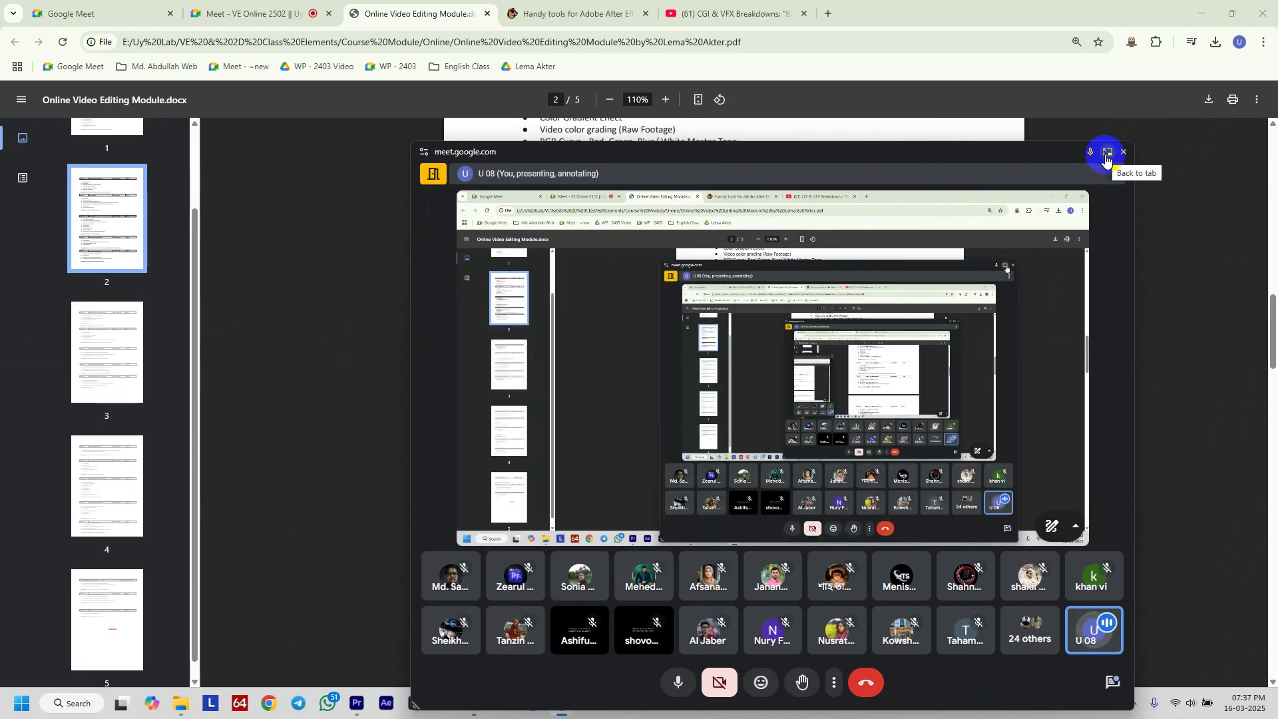
click(1177, 706)
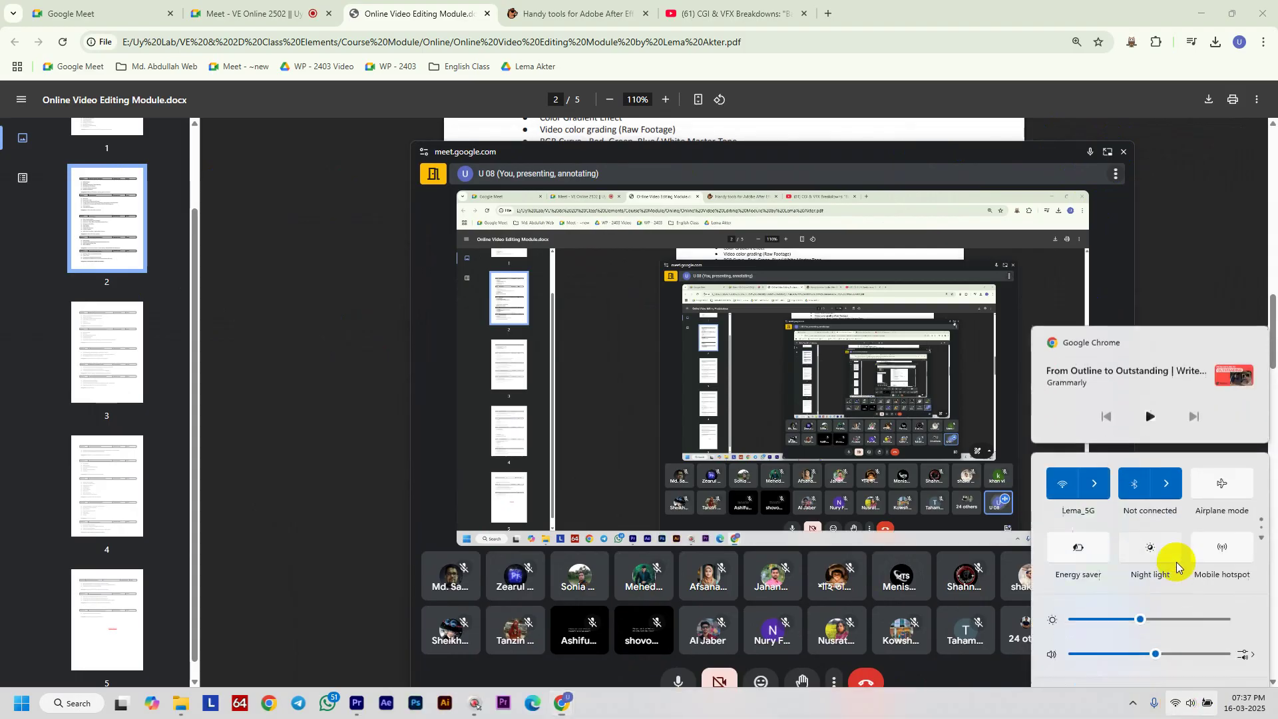
click(1090, 469)
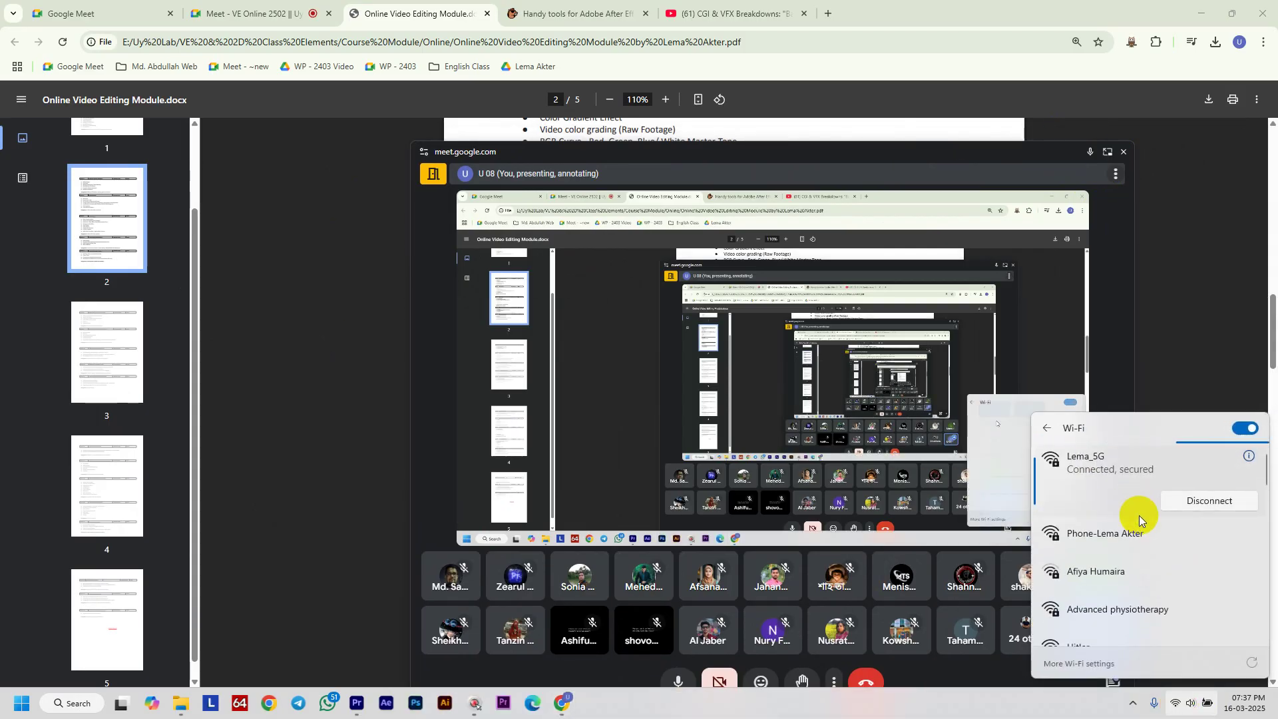
click(1133, 536)
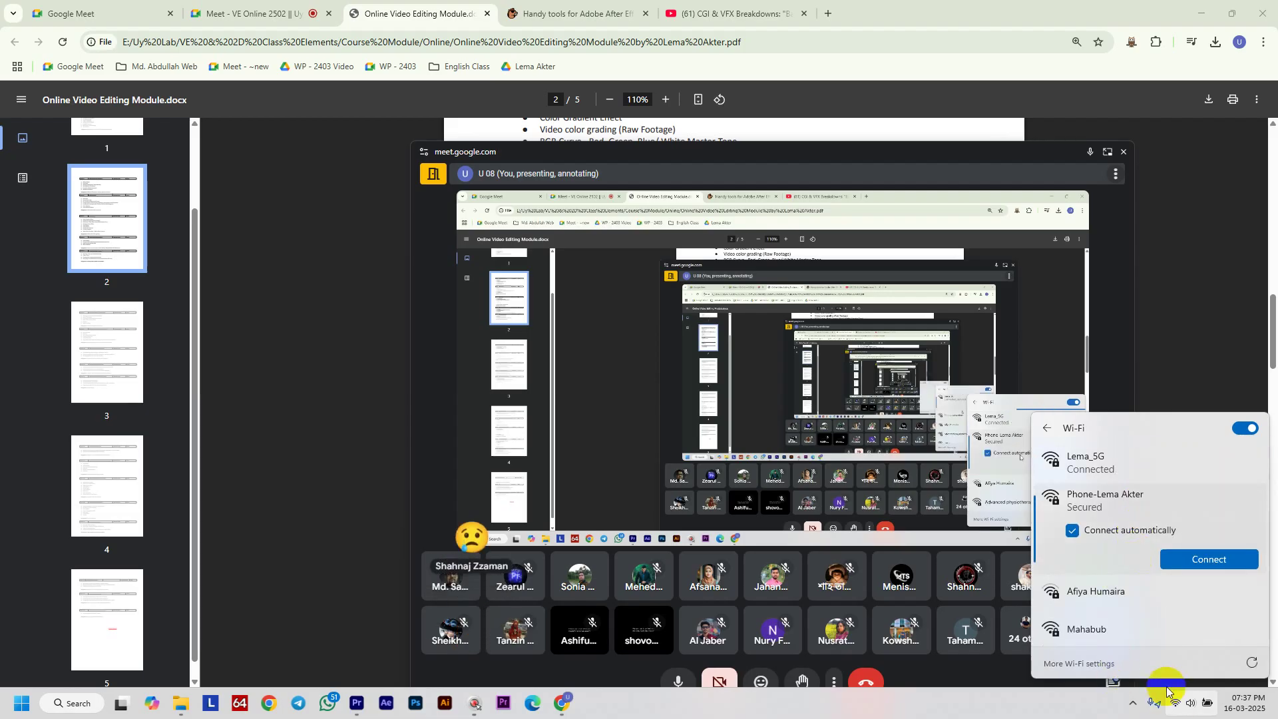
click(1180, 556)
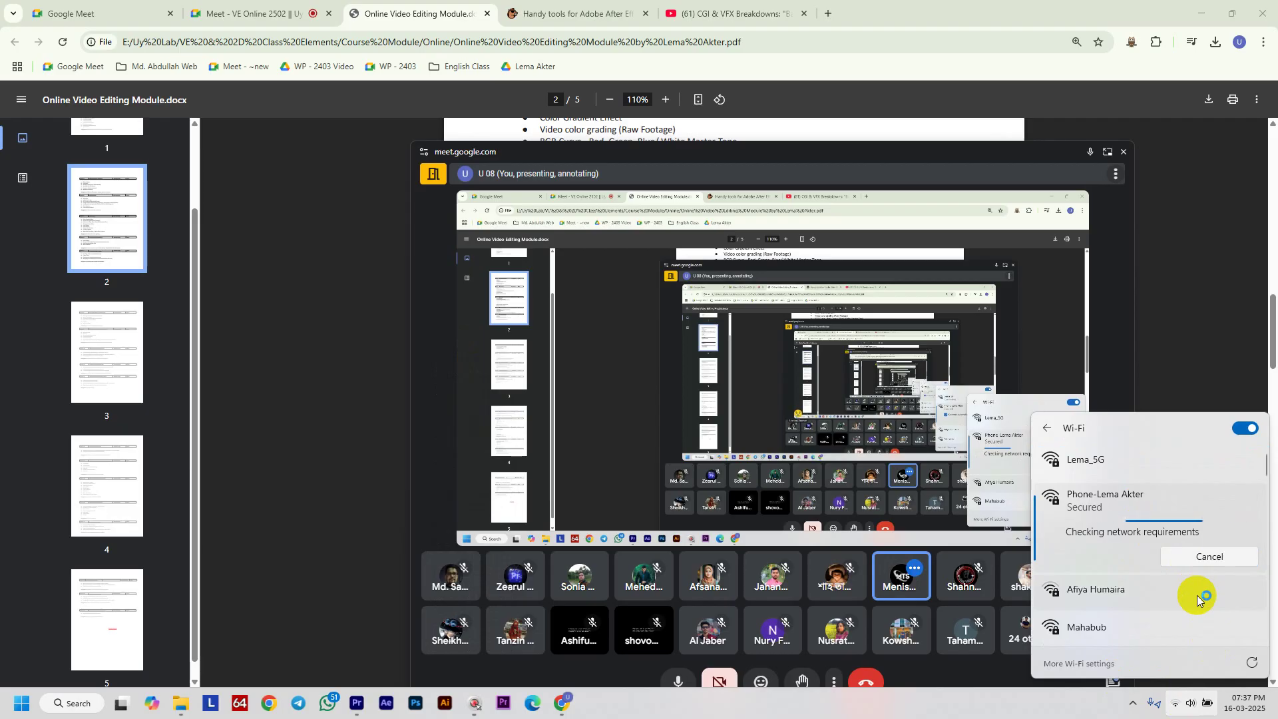
click(1157, 365)
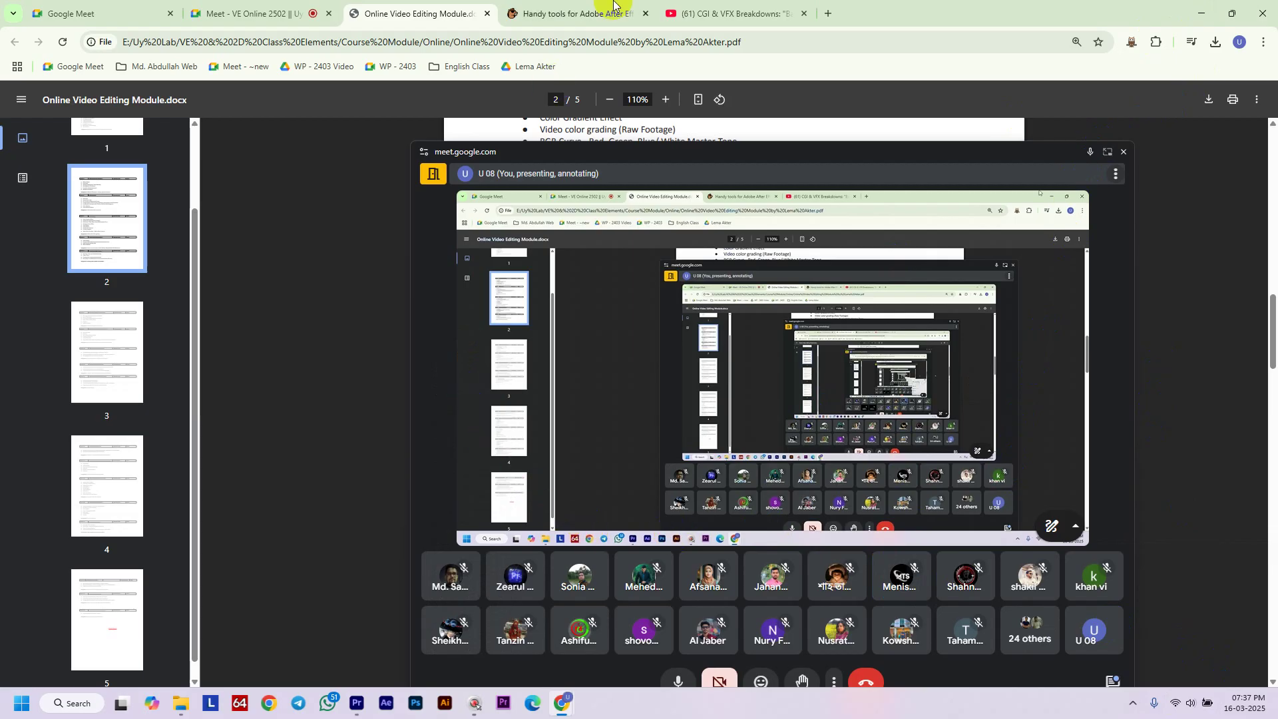
Open a blank browser tab and move the floating Meet window clear of the page's search area
click(552, 7)
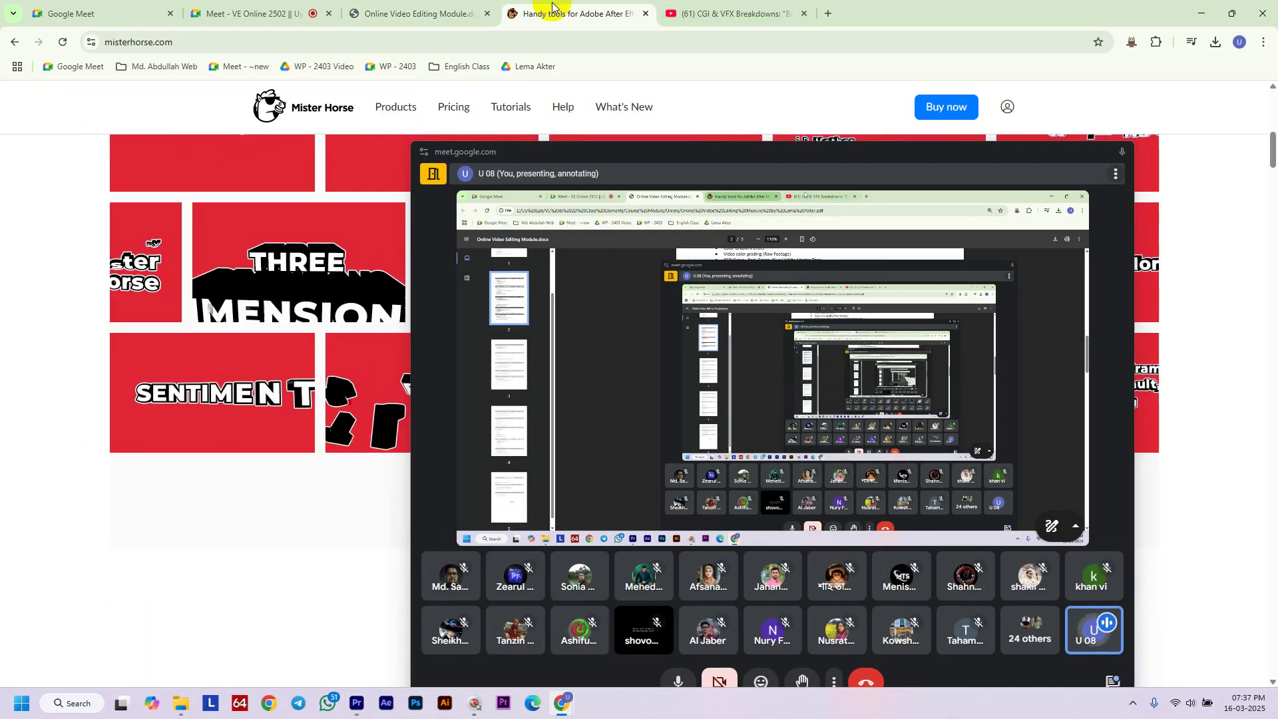
click(826, 15)
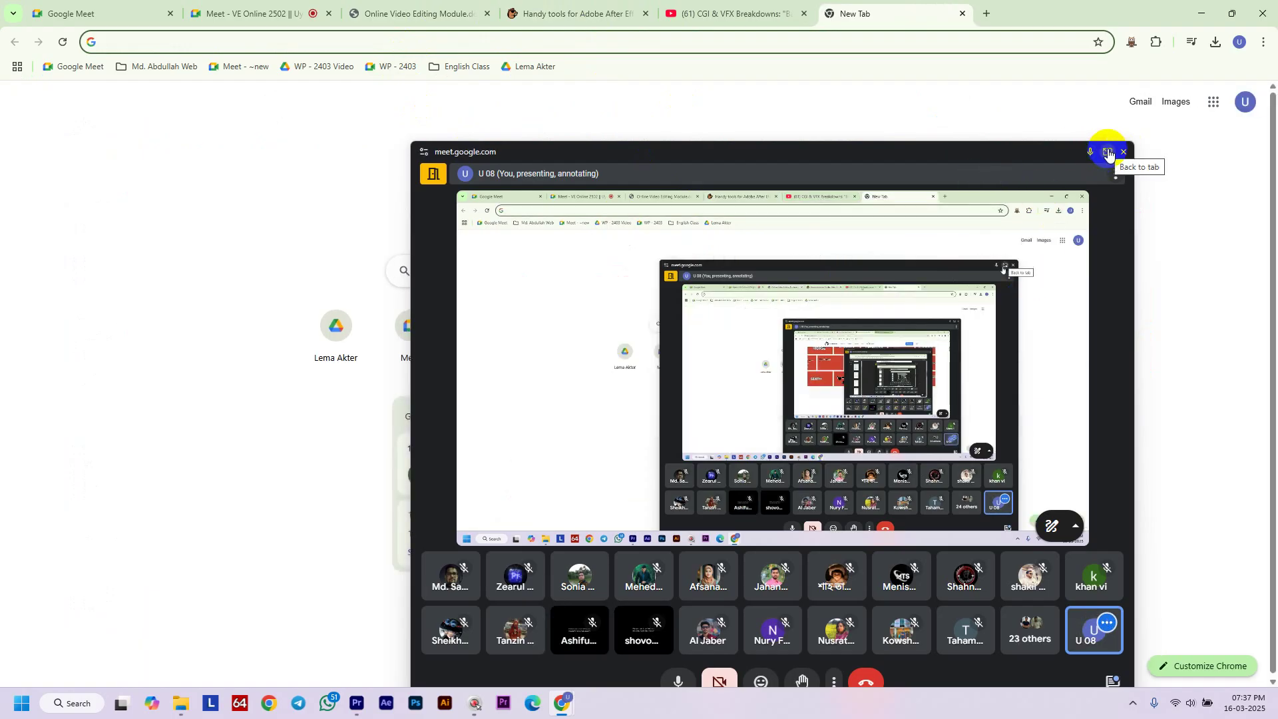
click(1108, 153)
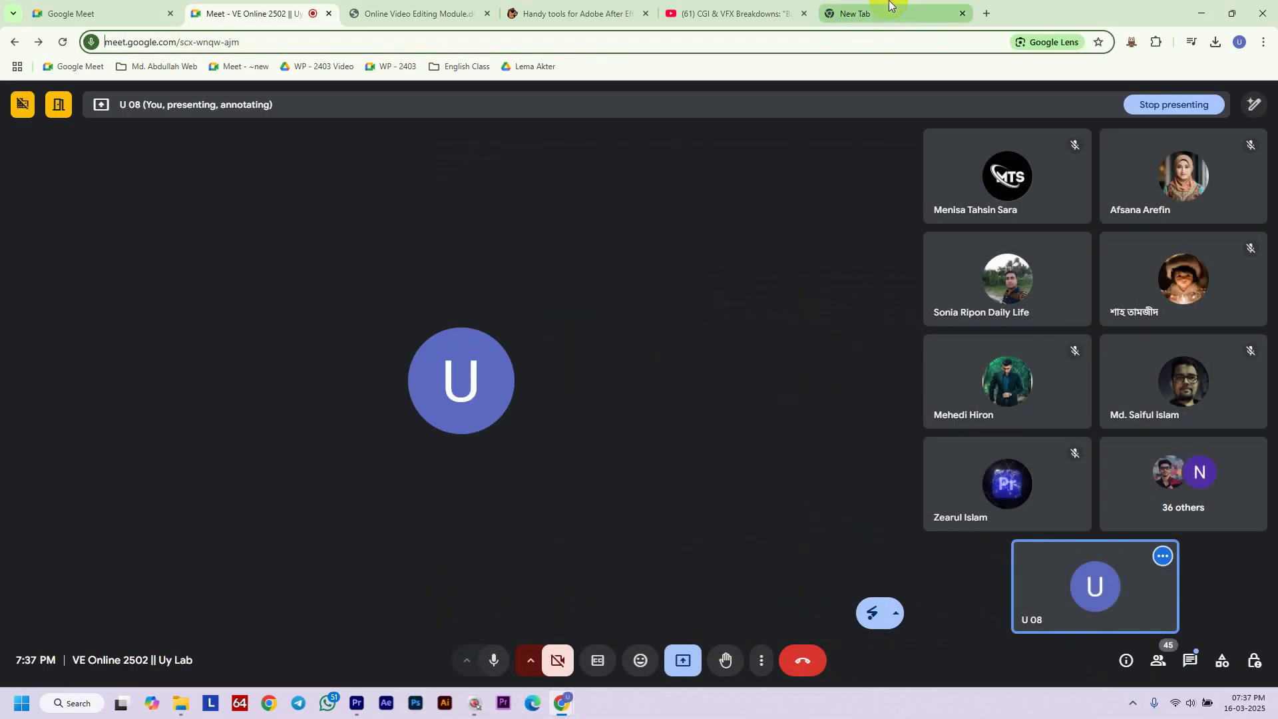
click(886, 15)
drag(413, 217, 899, 273)
Search Google for "lower third" and refine the search to "lower thirds free download"
click(473, 38)
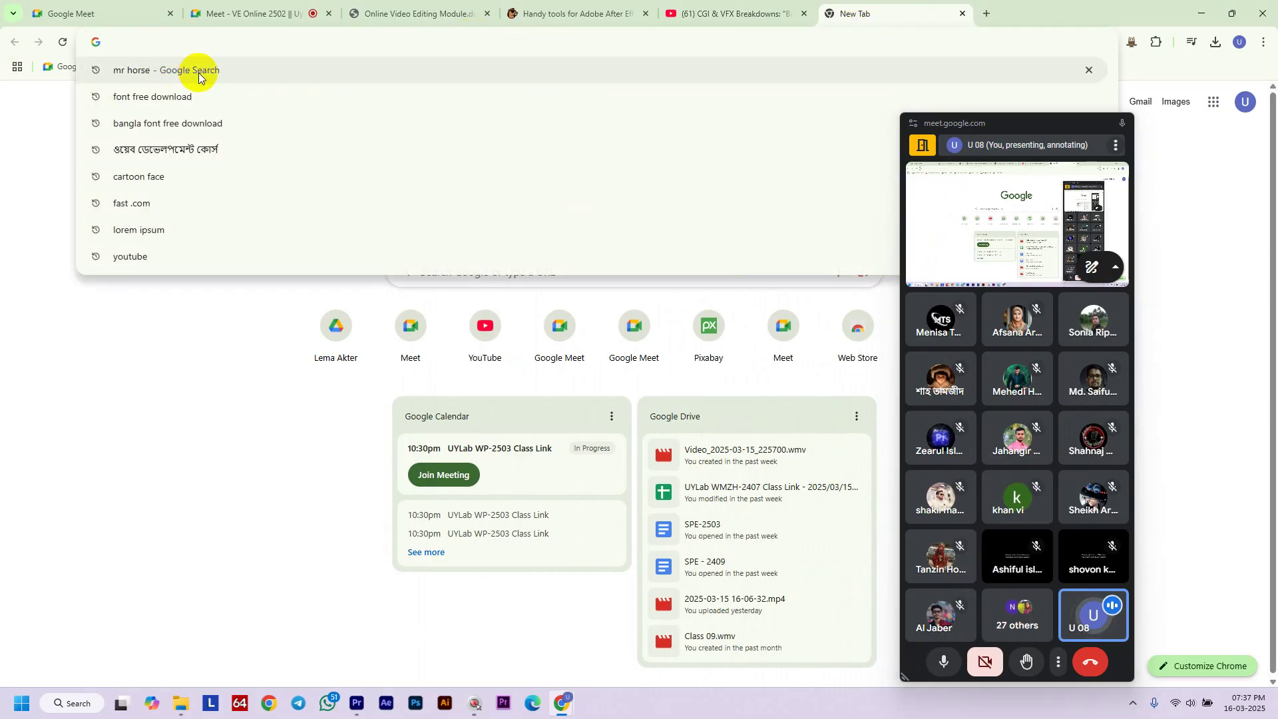
text(lower)
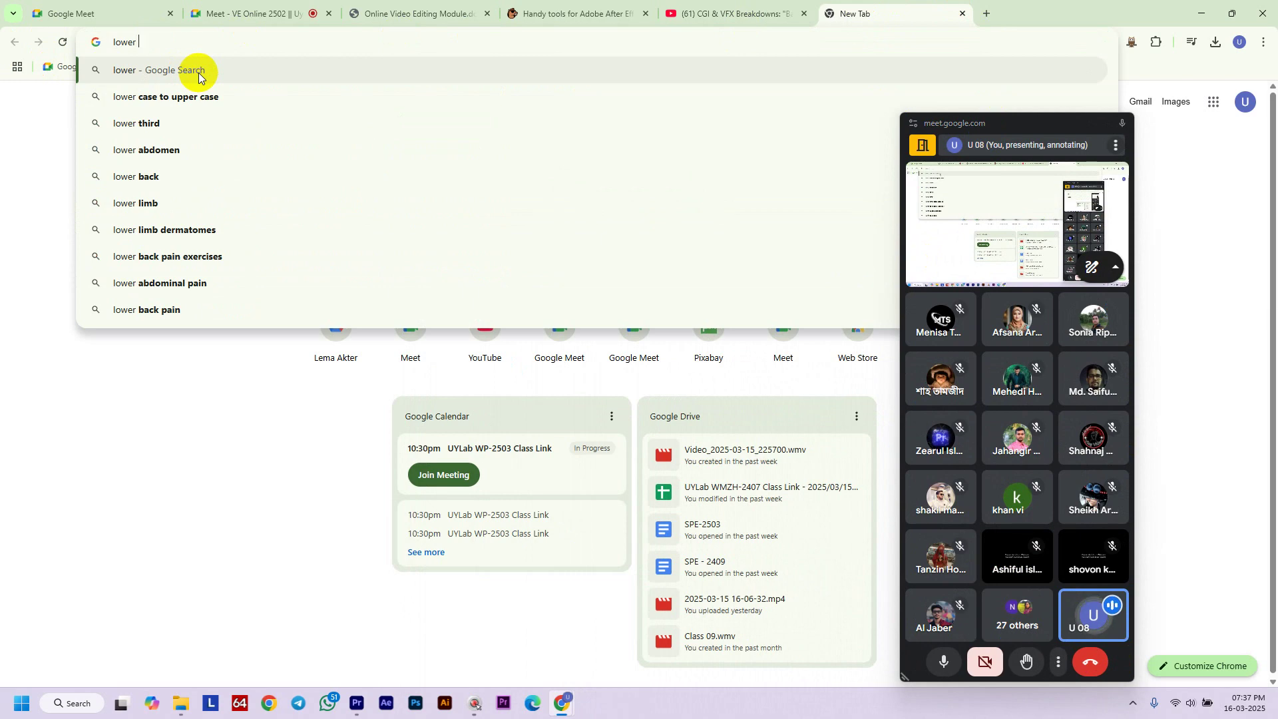
click(160, 122)
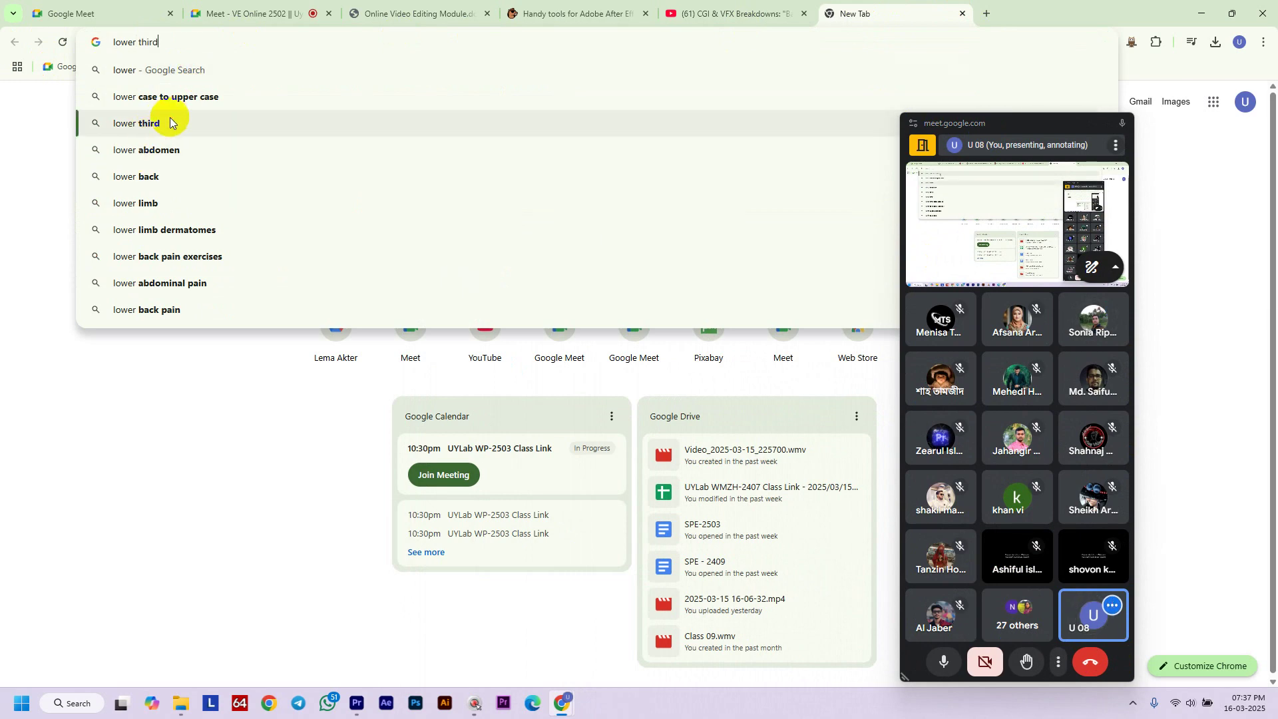
click(232, 109)
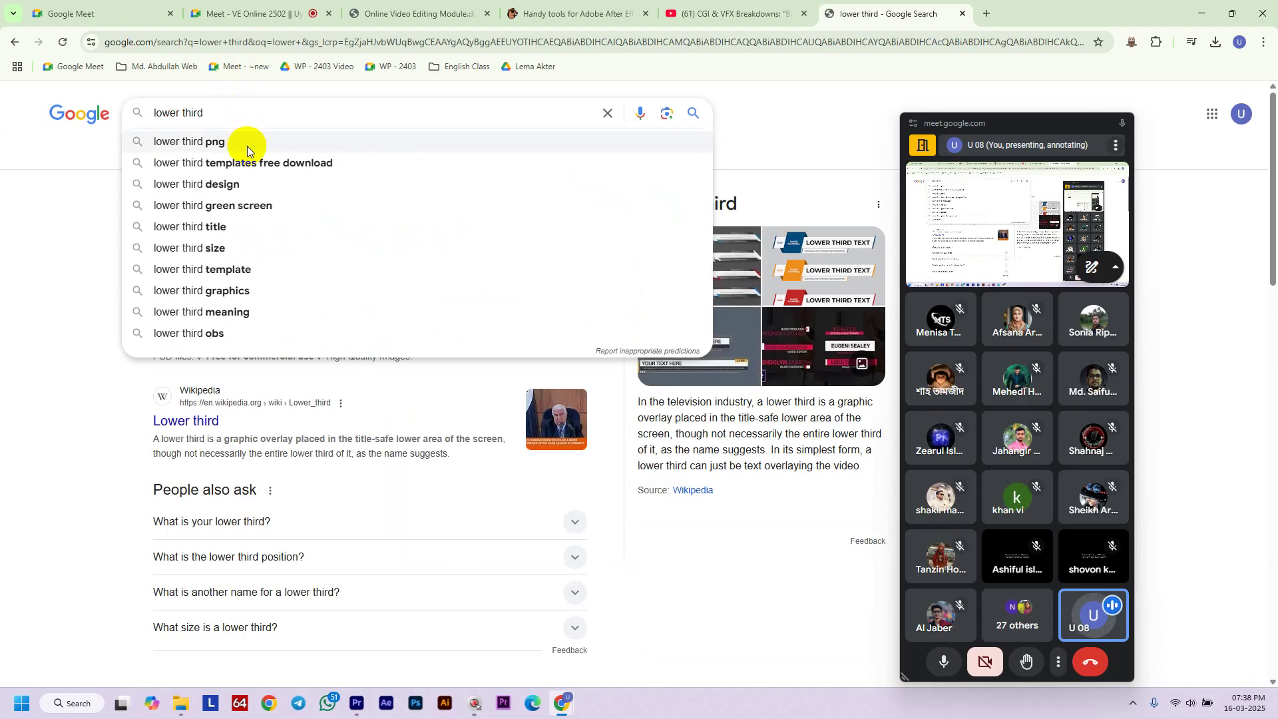
text(free)
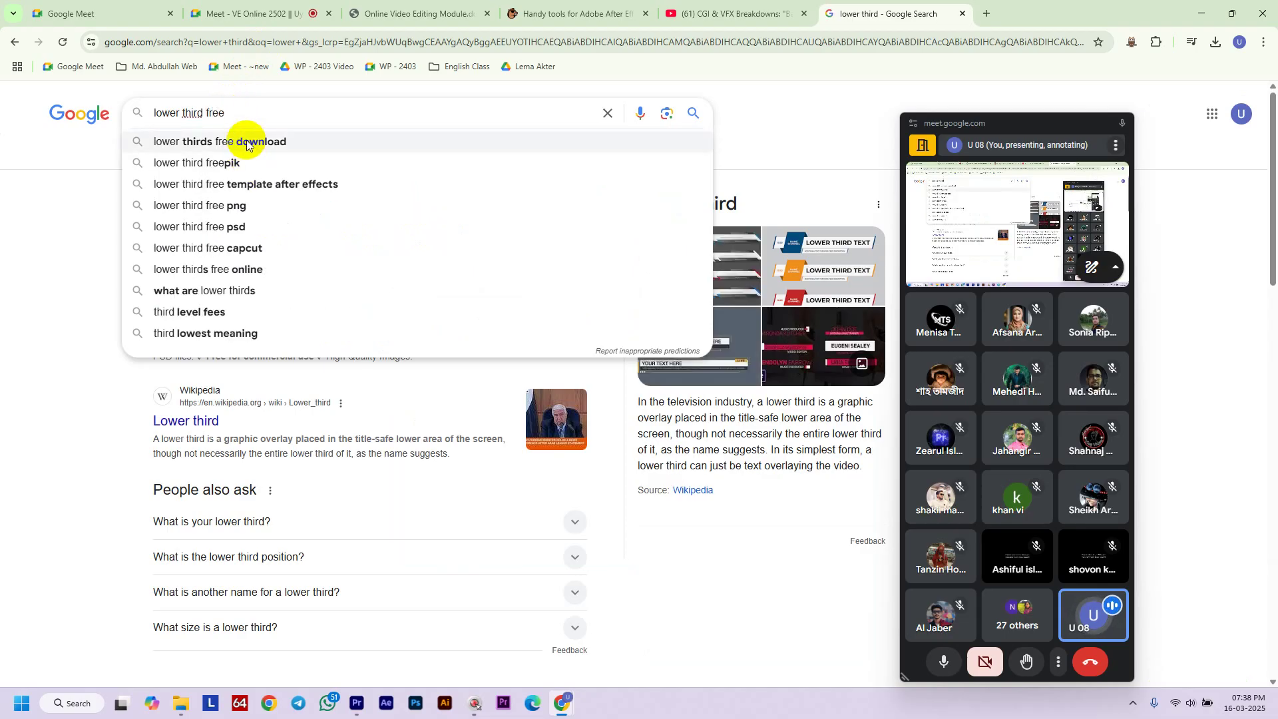
click(245, 141)
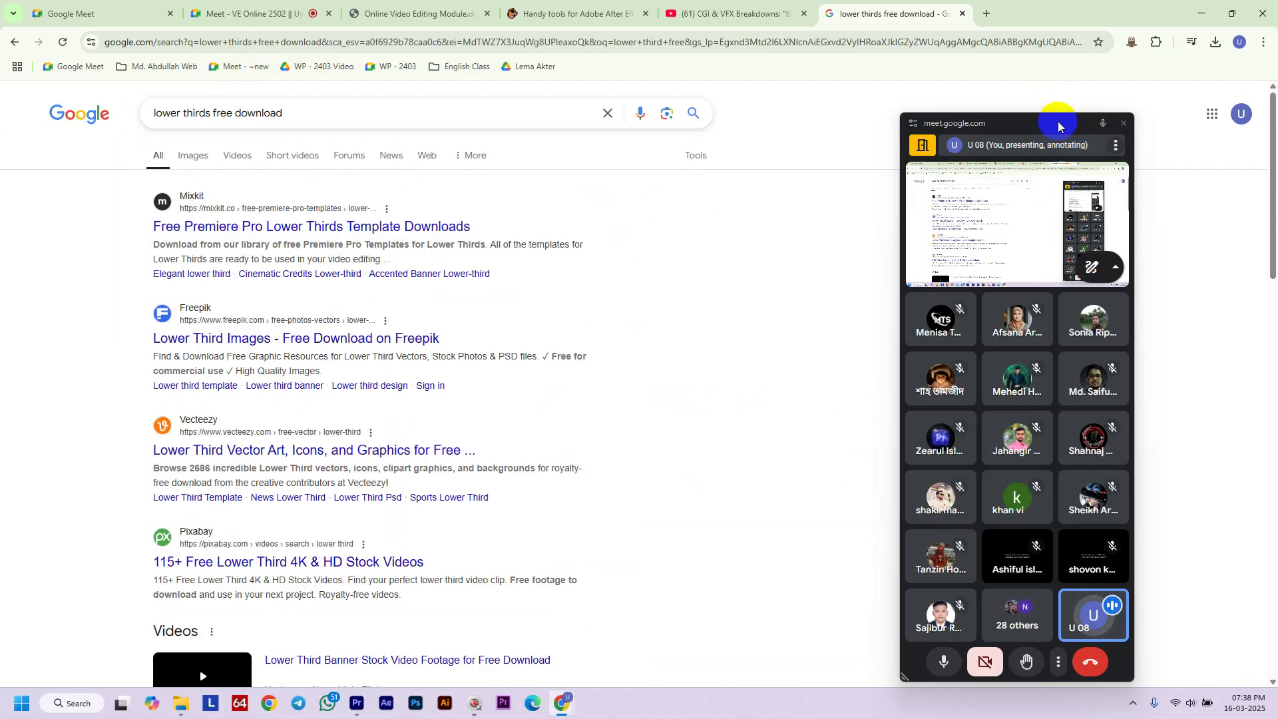
Widen the floating Meet window and look over Mixkit's Lower Thirds Templates for Premiere Pro page from the search results
drag(1135, 297, 1236, 296)
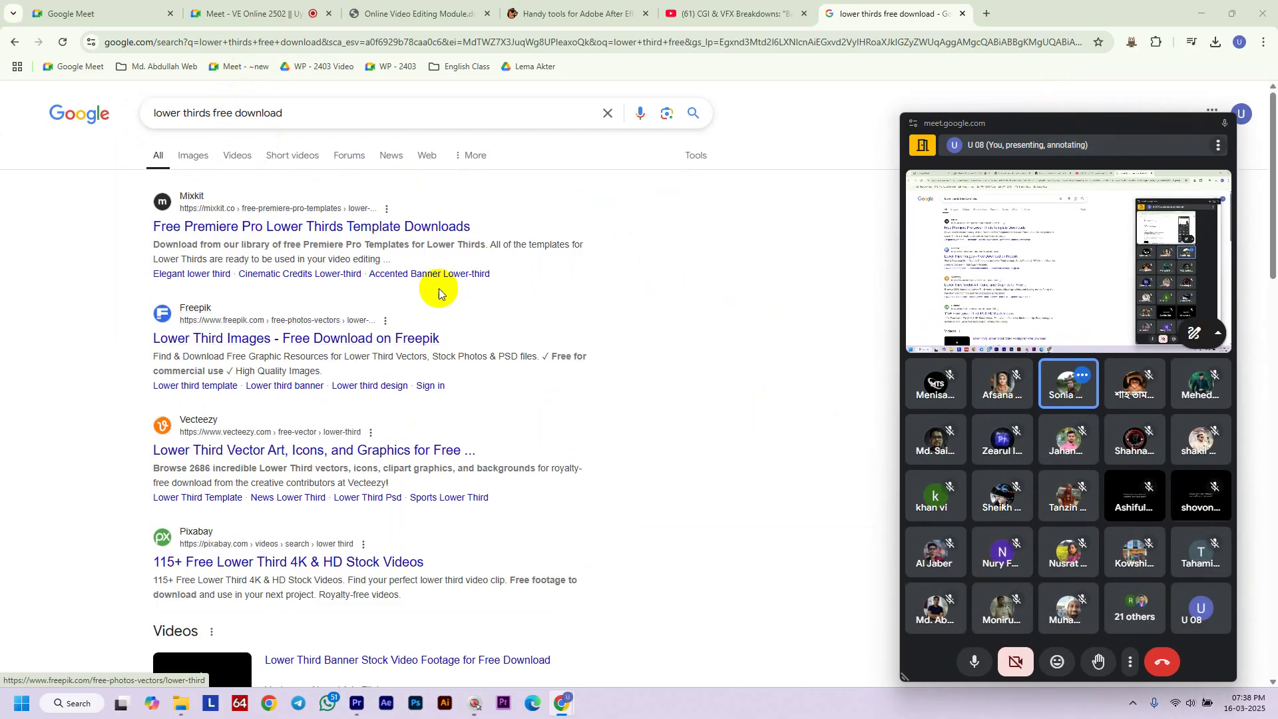
click(277, 233)
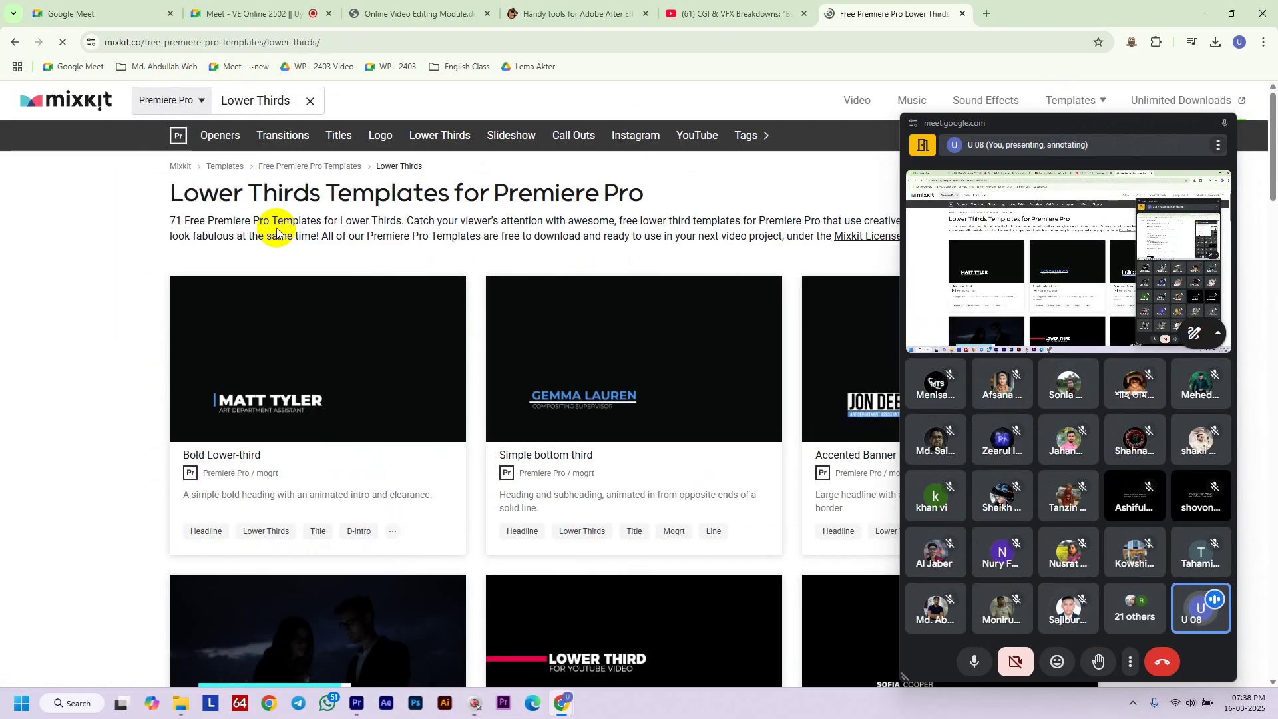
scroll(428, 412, down, 2)
scroll(428, 404, up, 2)
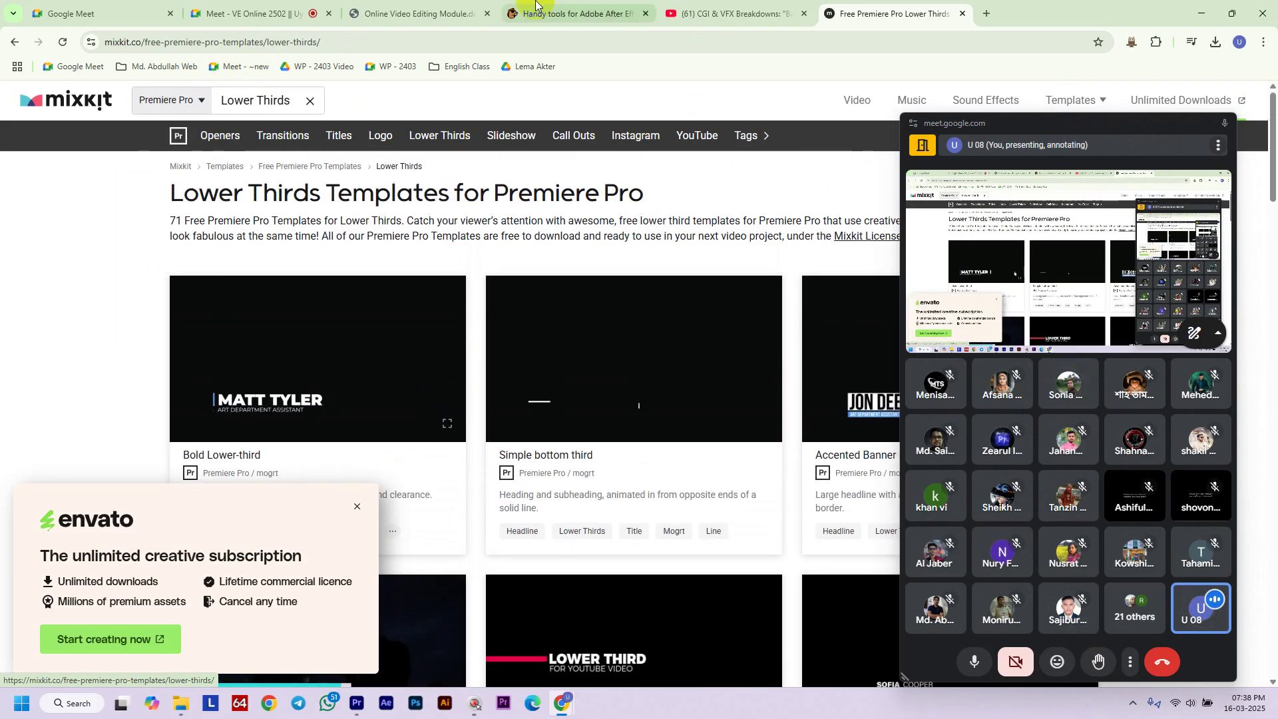
Return to the Baahubali VFX video, resume its ad playback and go to the YouTube home page
click(729, 13)
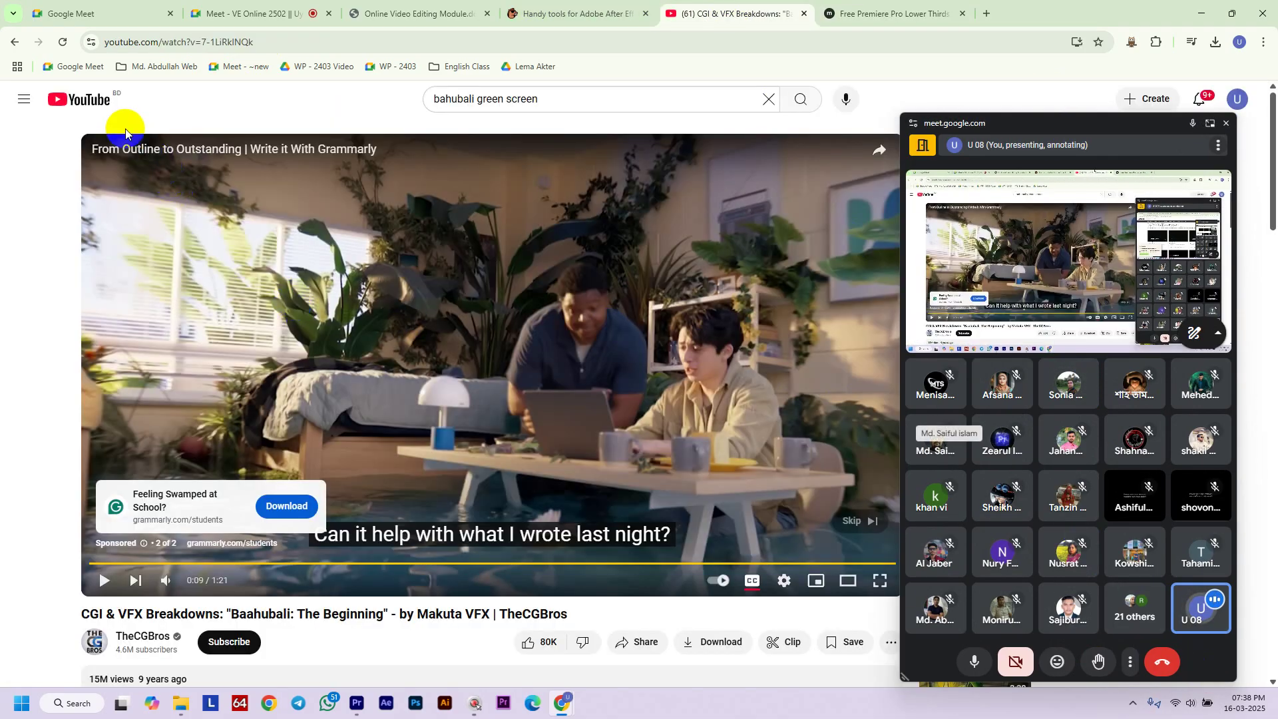
click(610, 455)
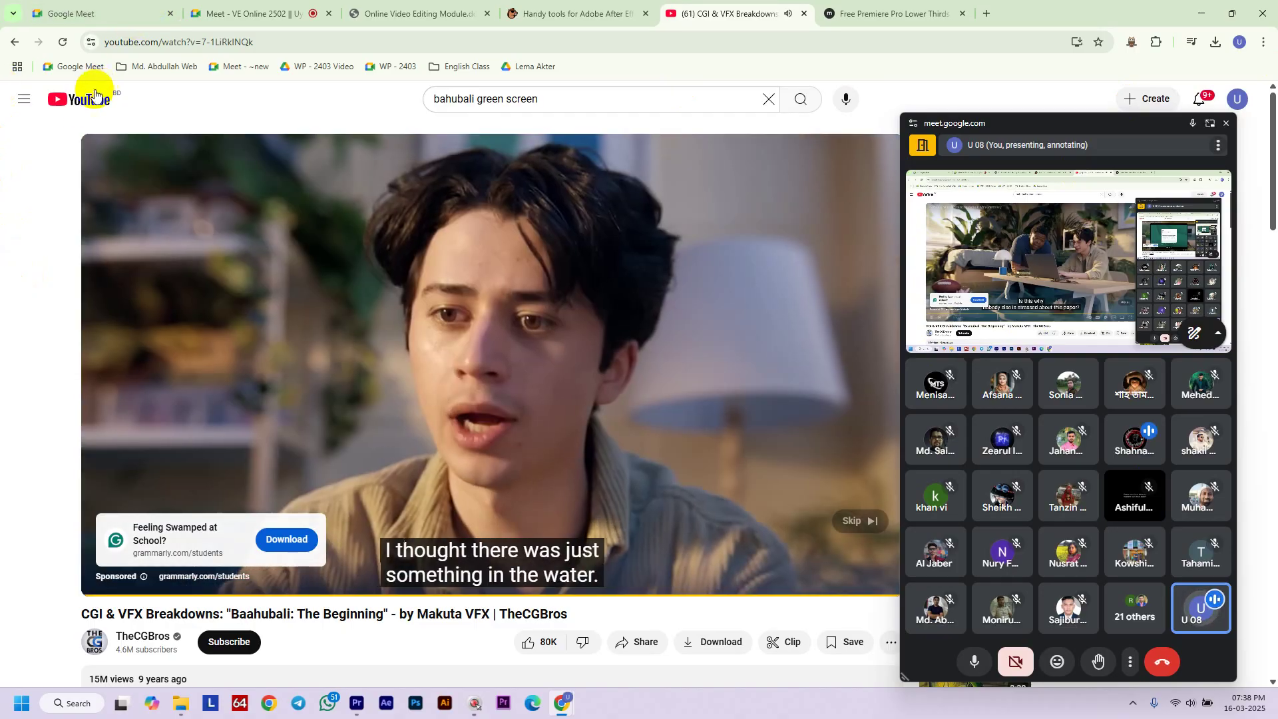
click(89, 99)
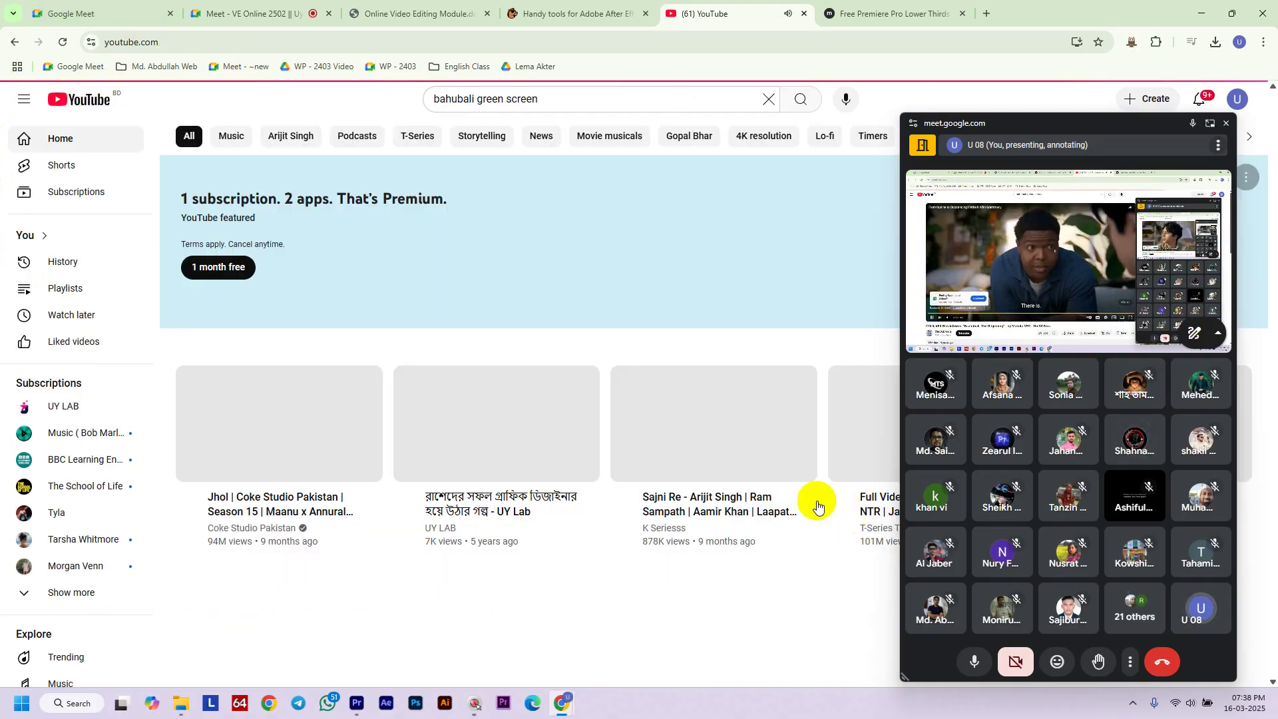
Browse the YouTube home feed, open the "Don't Show off | The Art of Quiet Success" video and return to the feed
scroll(697, 457, down, 4)
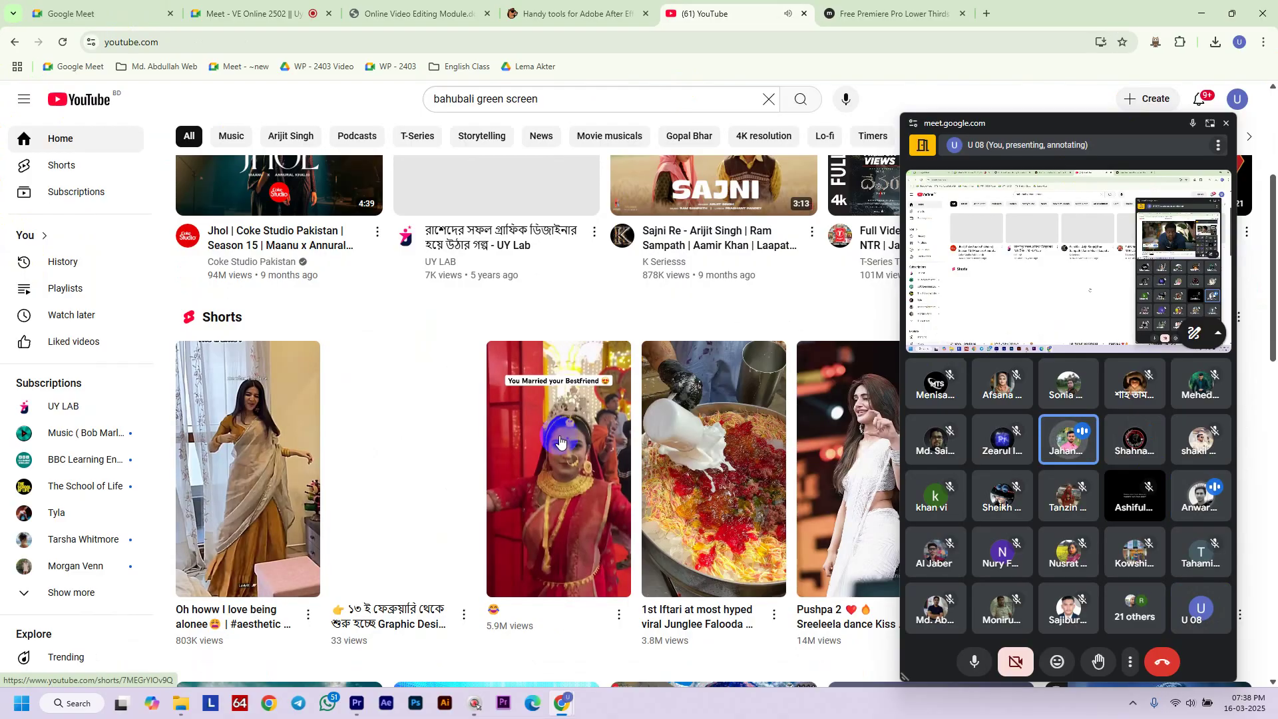
scroll(559, 440, down, 6)
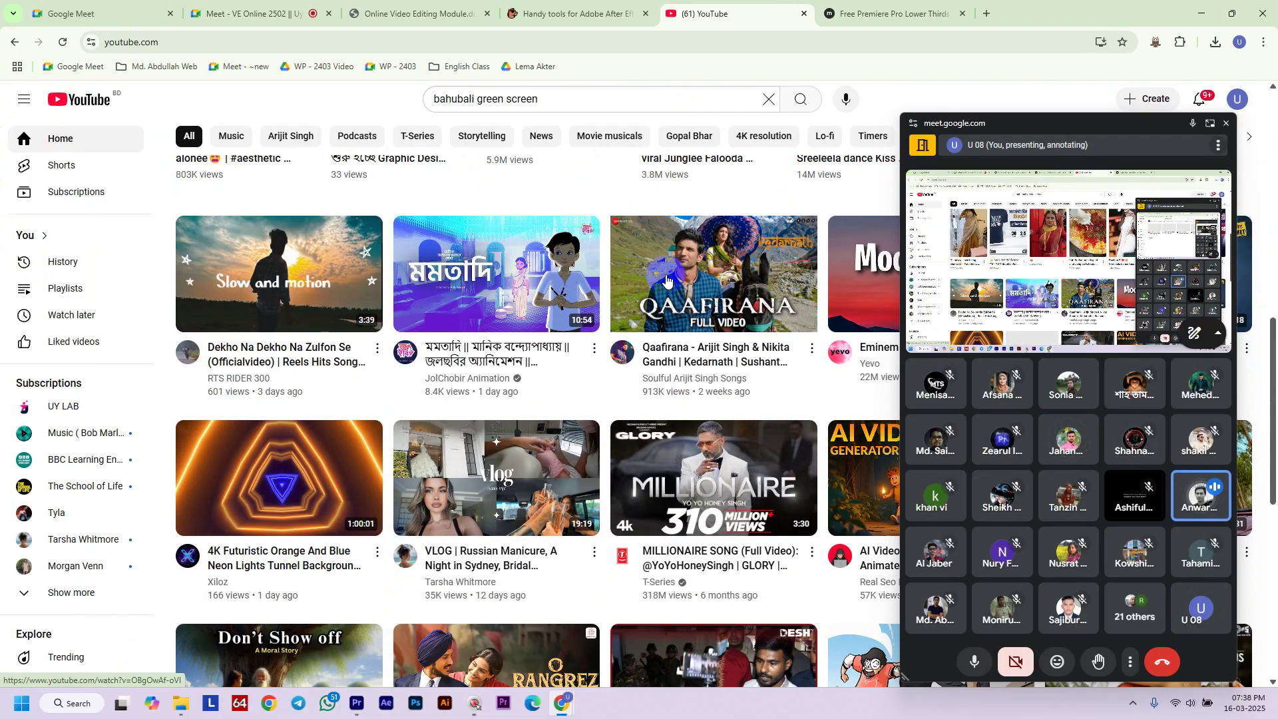
mouse_move(667, 280)
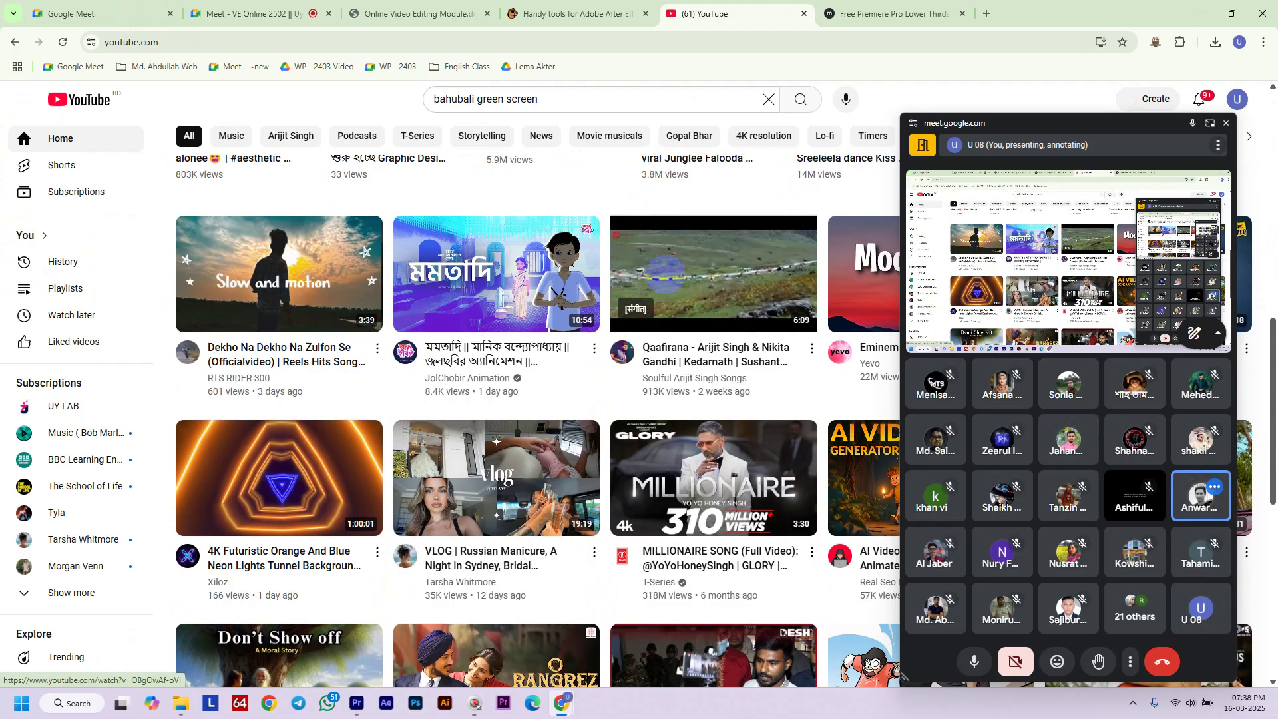
scroll(379, 426, down, 2)
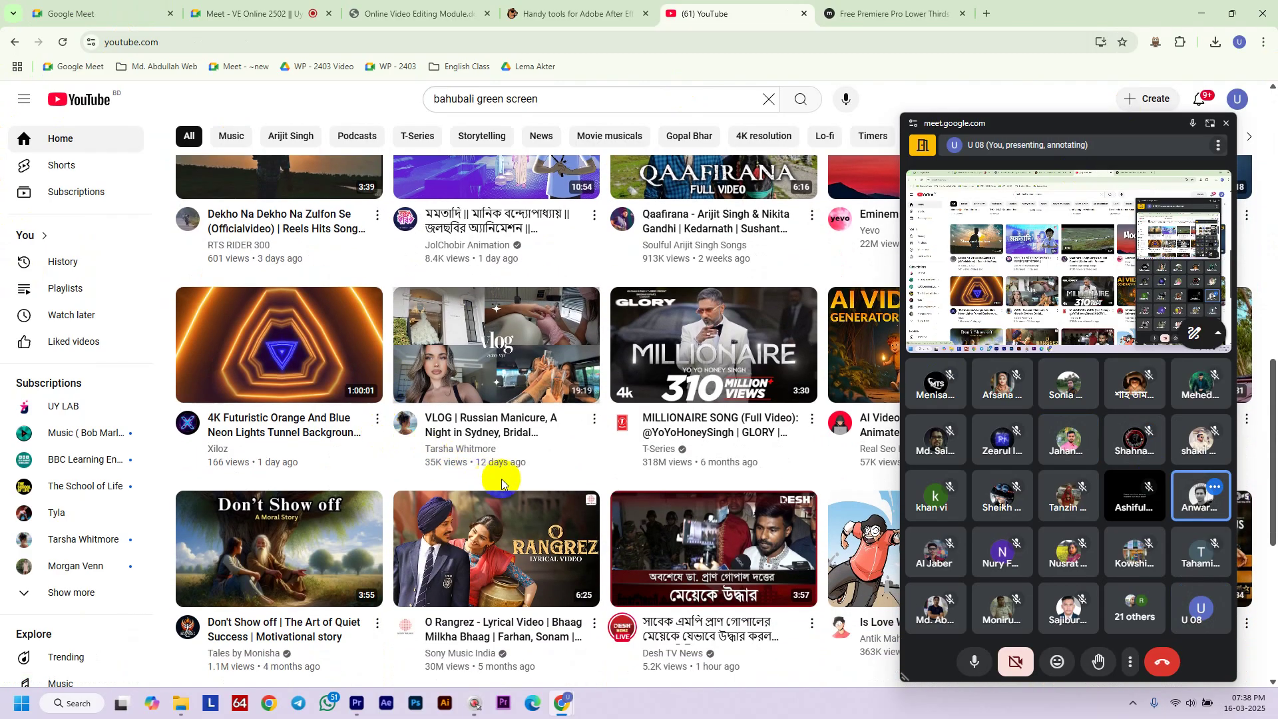
scroll(502, 484, down, 2)
click(275, 439)
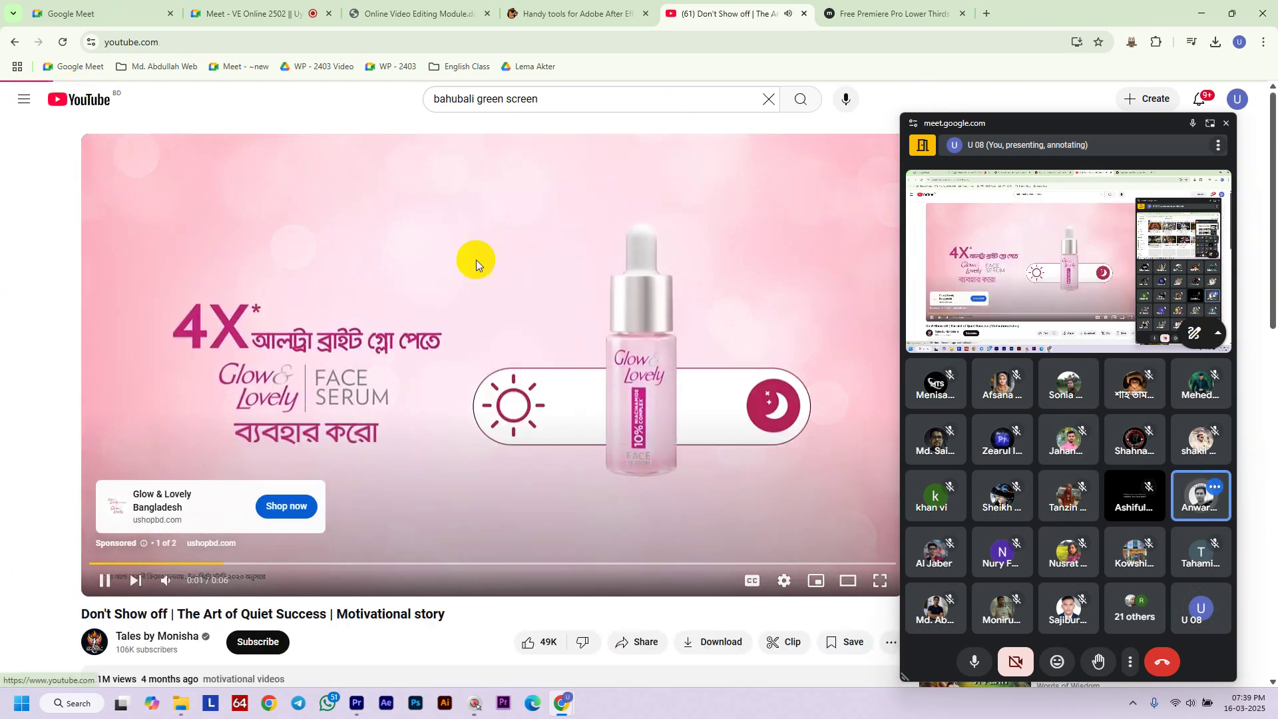
key(alt+Left)
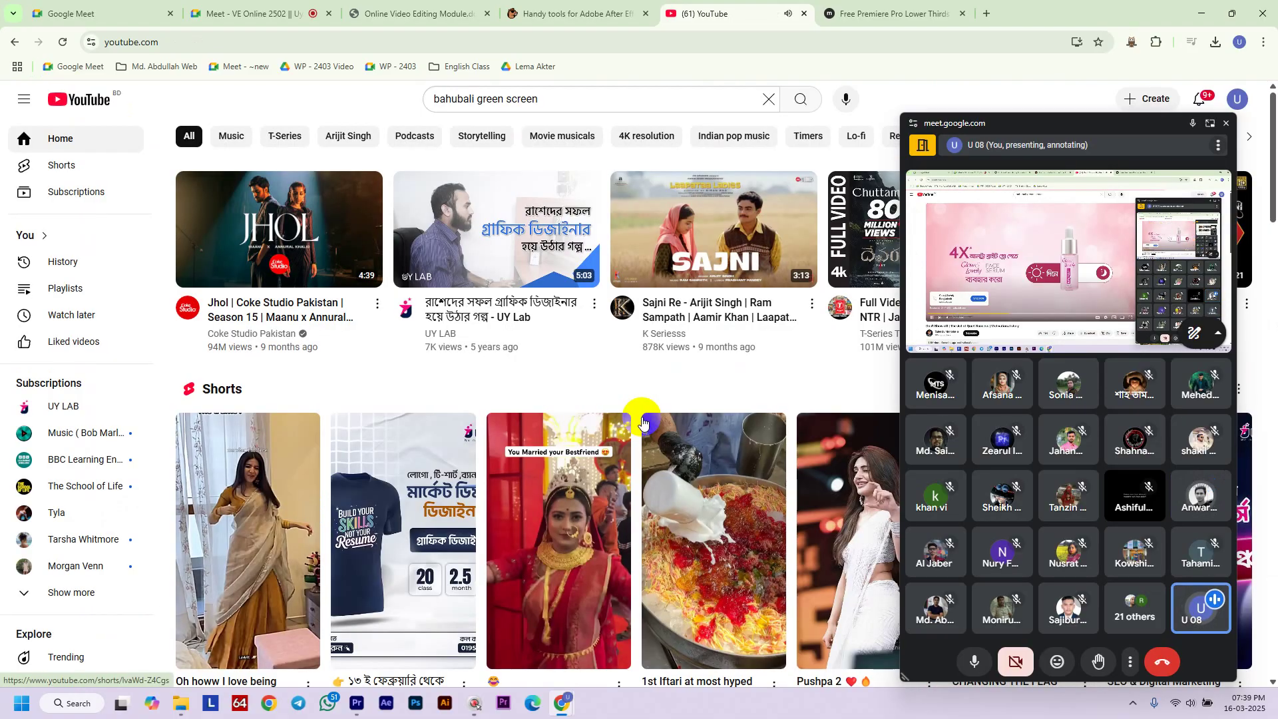
Open and pause the "AI Video Generator | Text To 3D Animated Stories (FULL COURSE)" video, and return to the Meet call tab
scroll(641, 420, down, 8)
scroll(641, 416, down, 2)
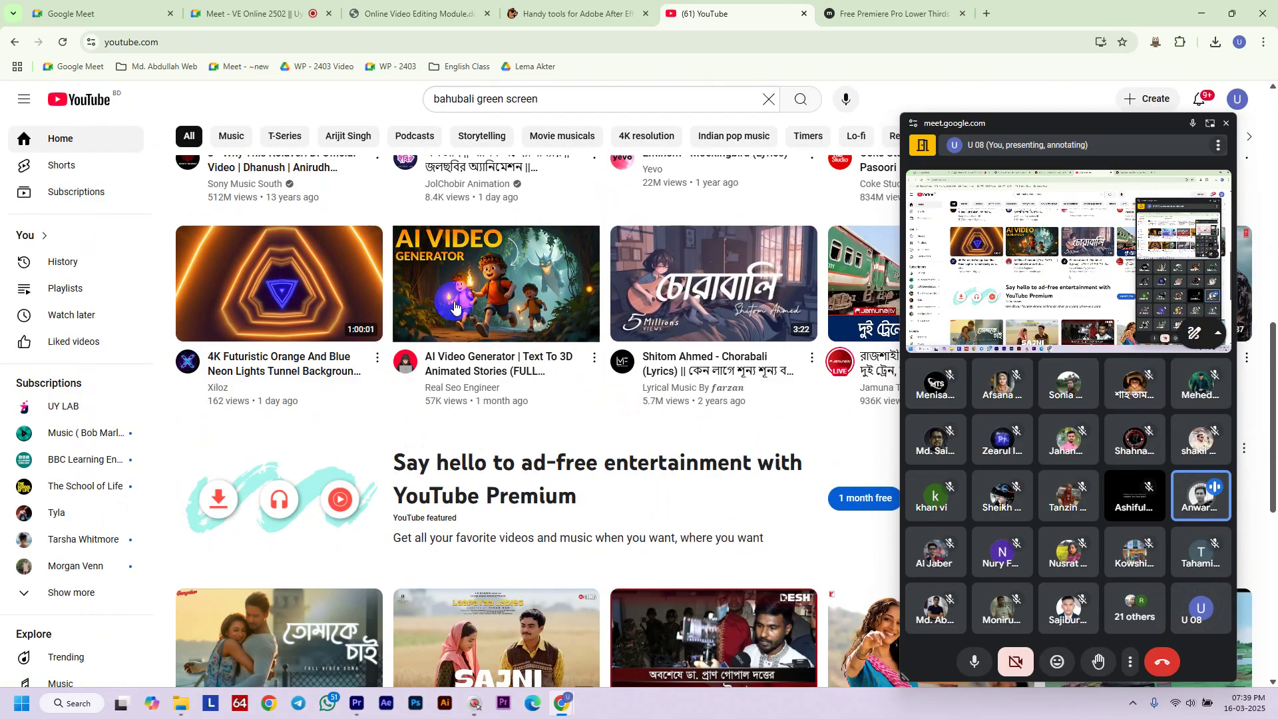
mouse_move(454, 301)
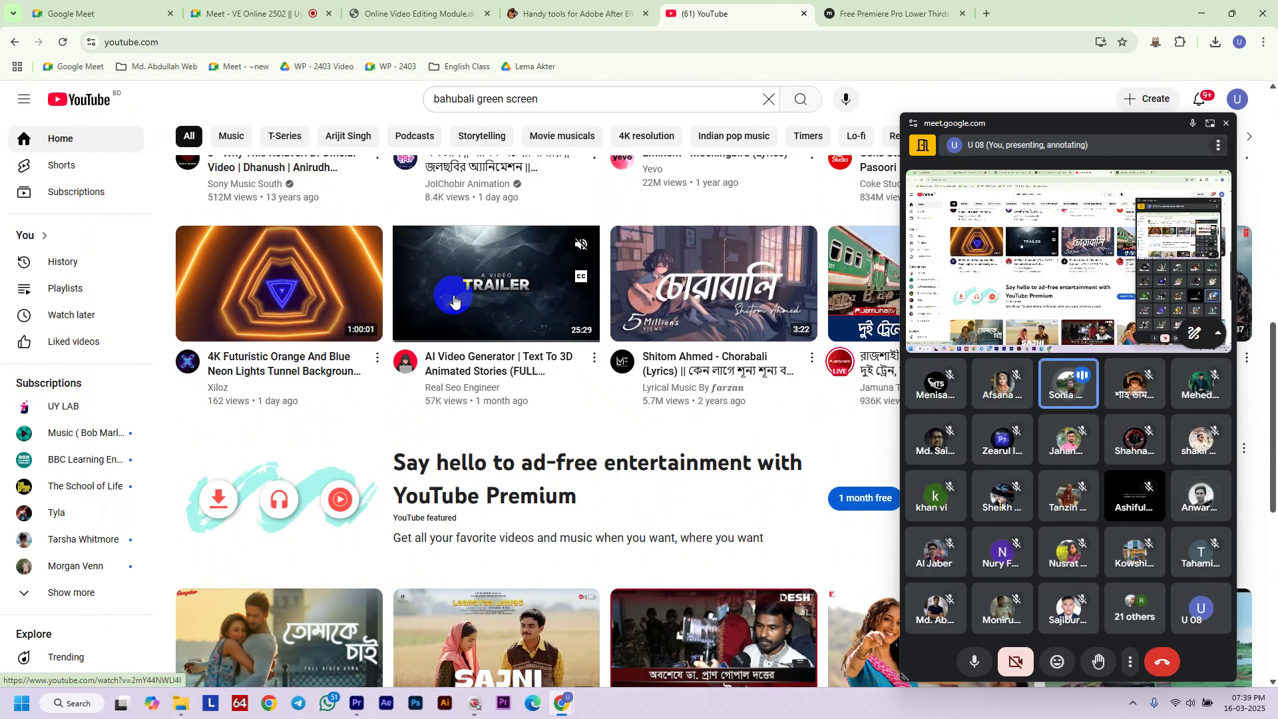
click(453, 301)
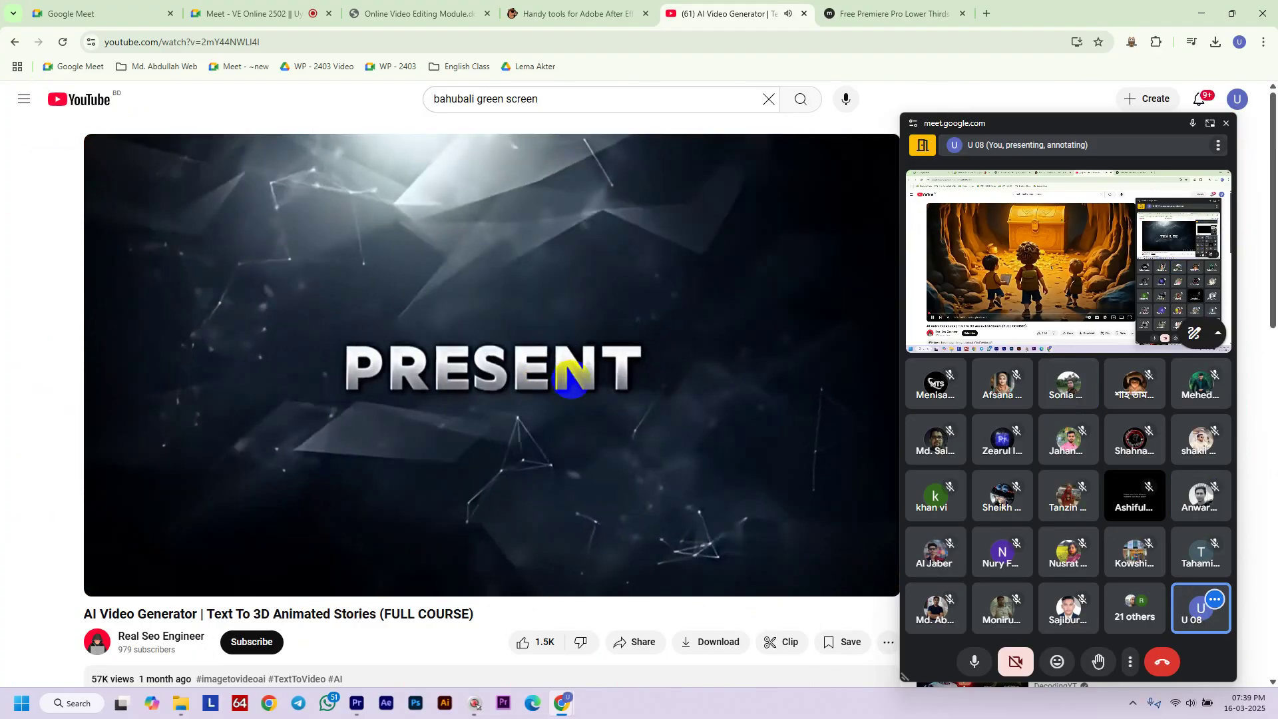
click(571, 381)
click(1204, 124)
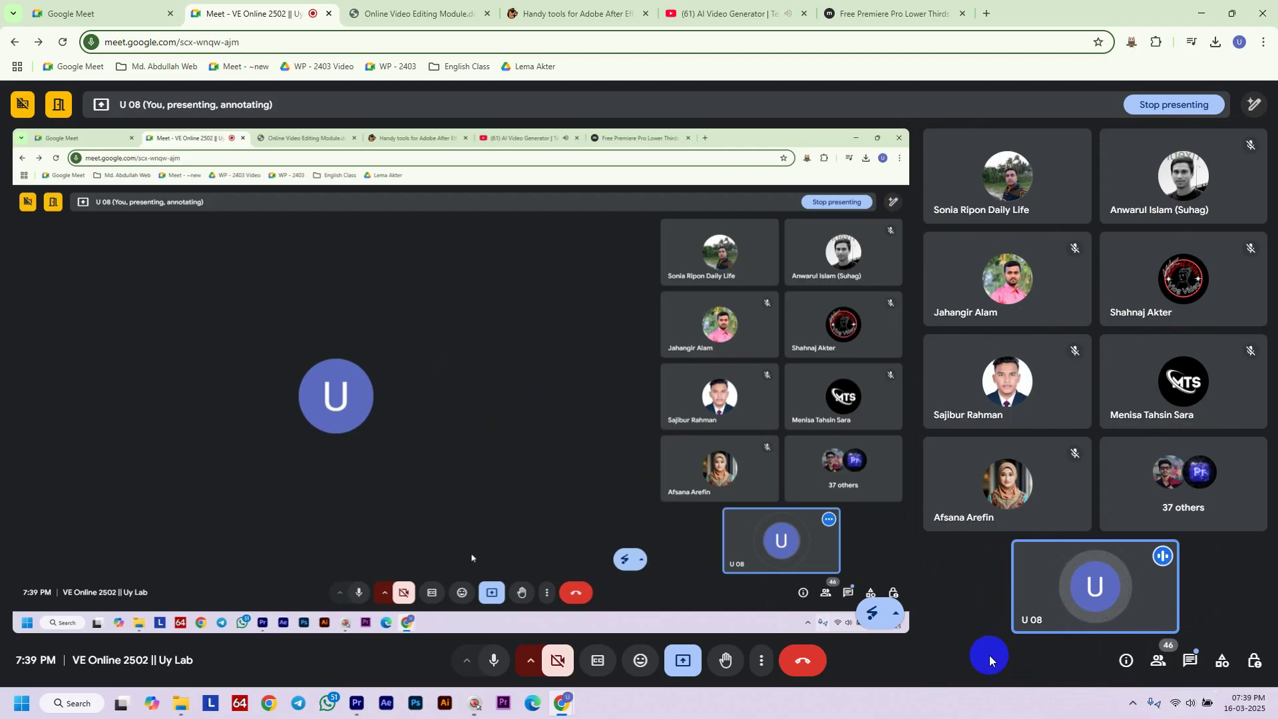
Open the Meet call's video settings and review the camera, send resolution and receive resolution options
click(764, 663)
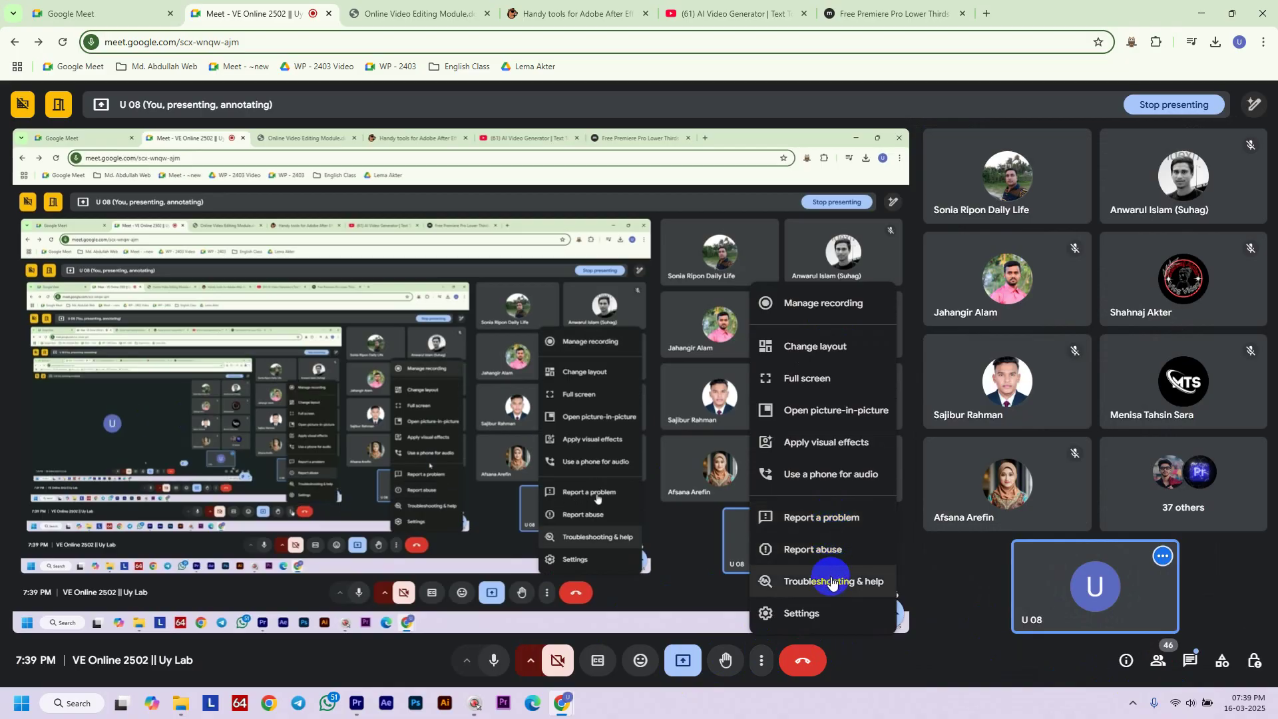
key(Escape)
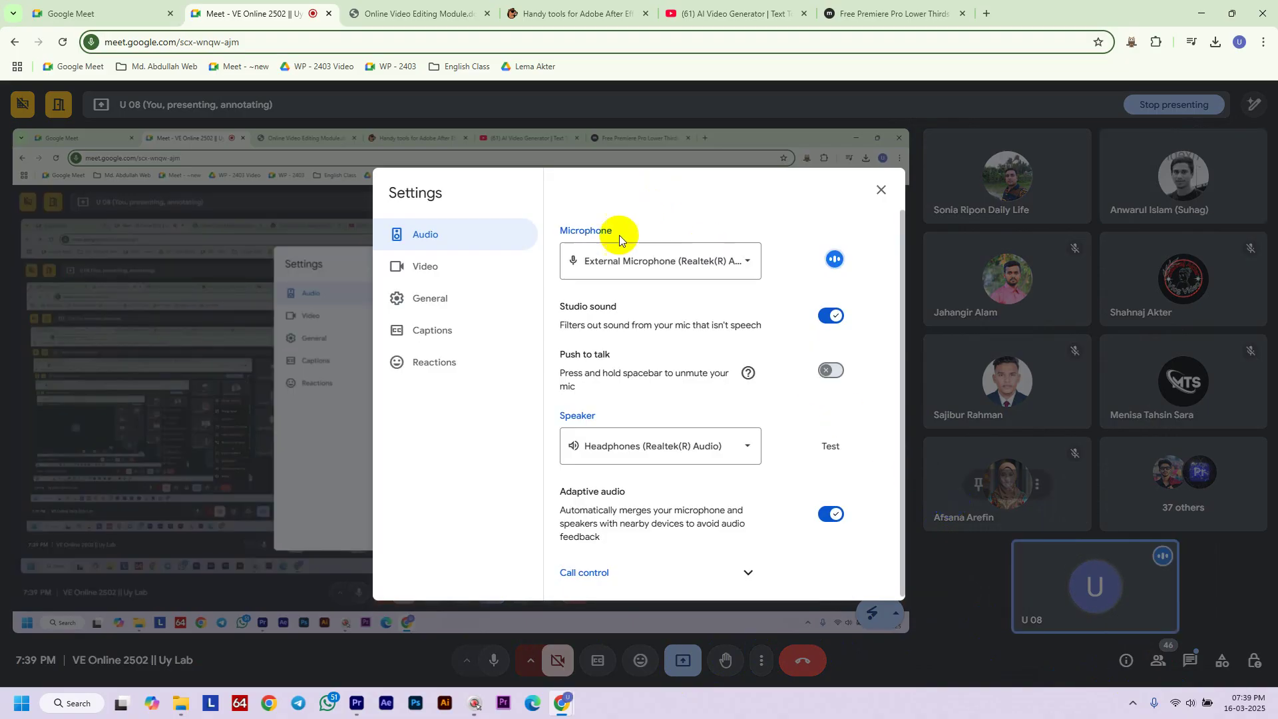
click(425, 266)
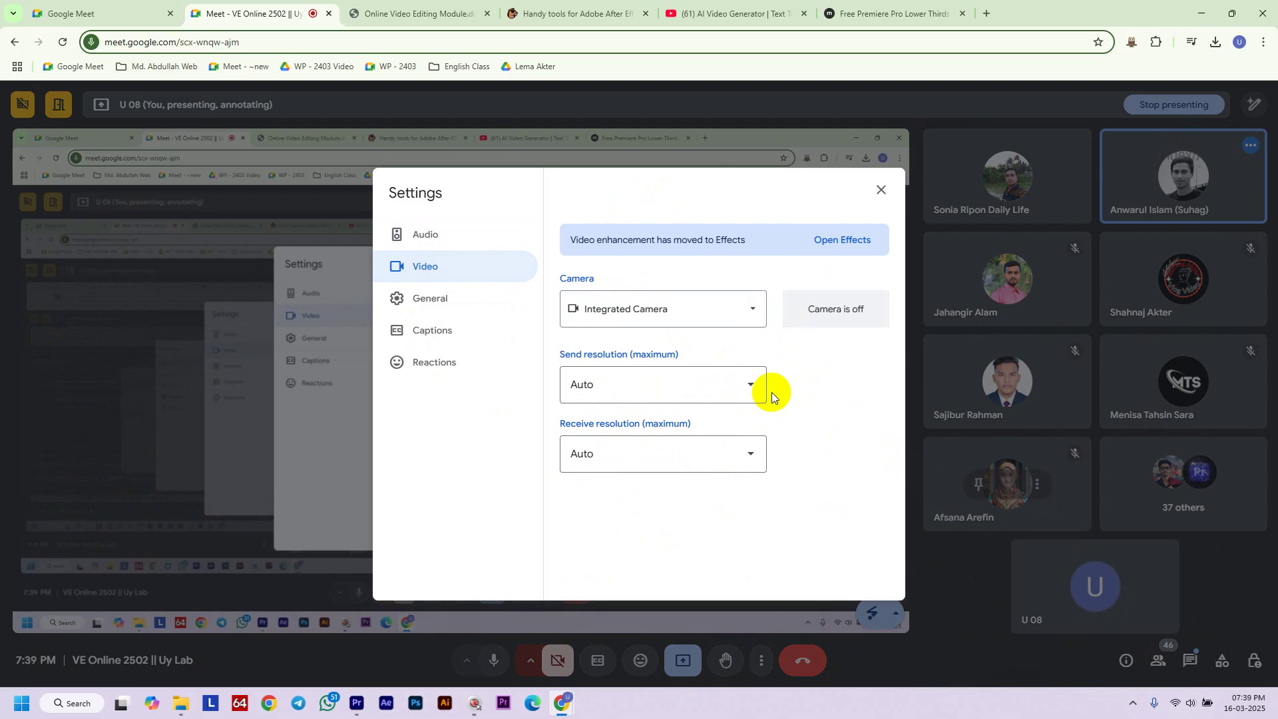
click(740, 395)
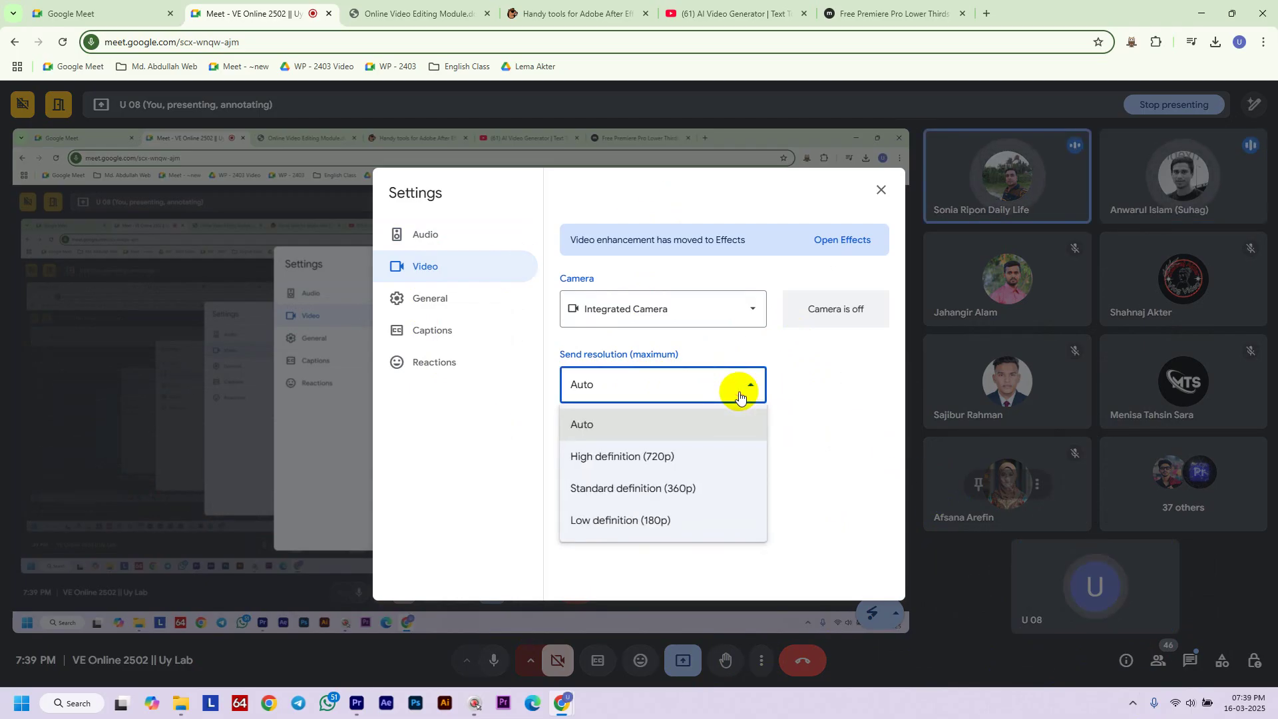
click(738, 398)
click(737, 458)
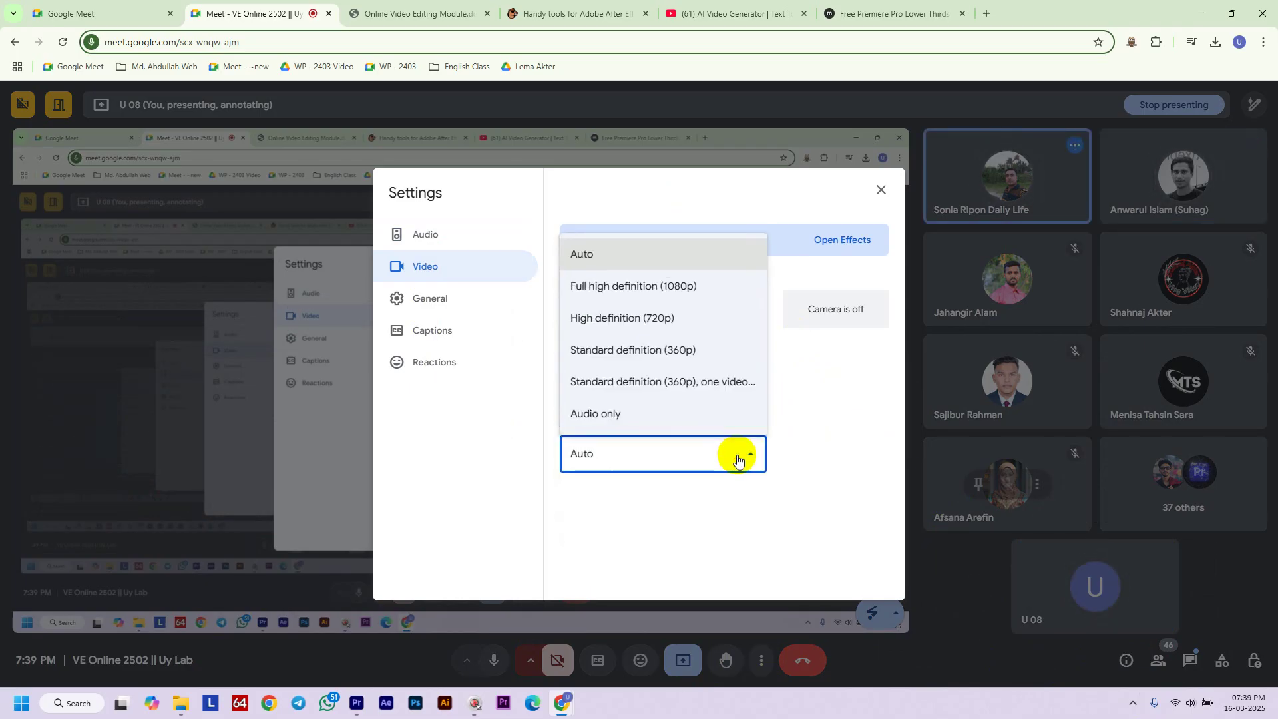
click(737, 458)
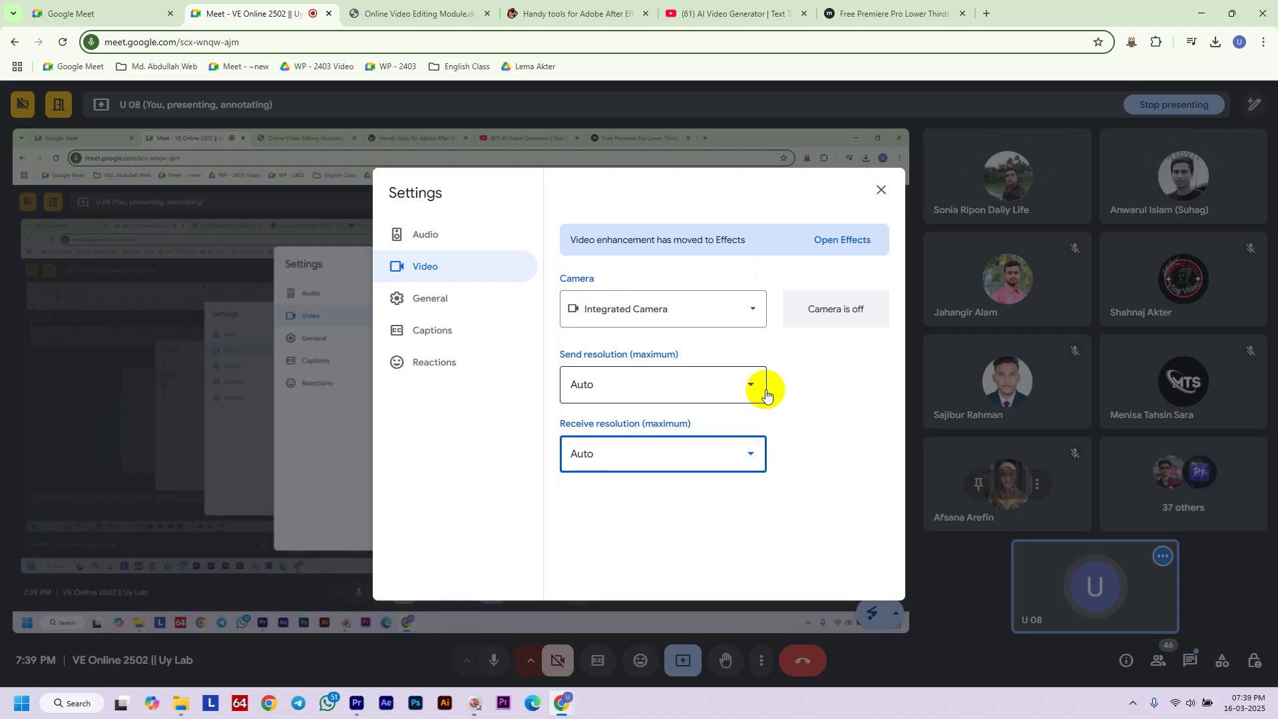
click(743, 308)
click(743, 310)
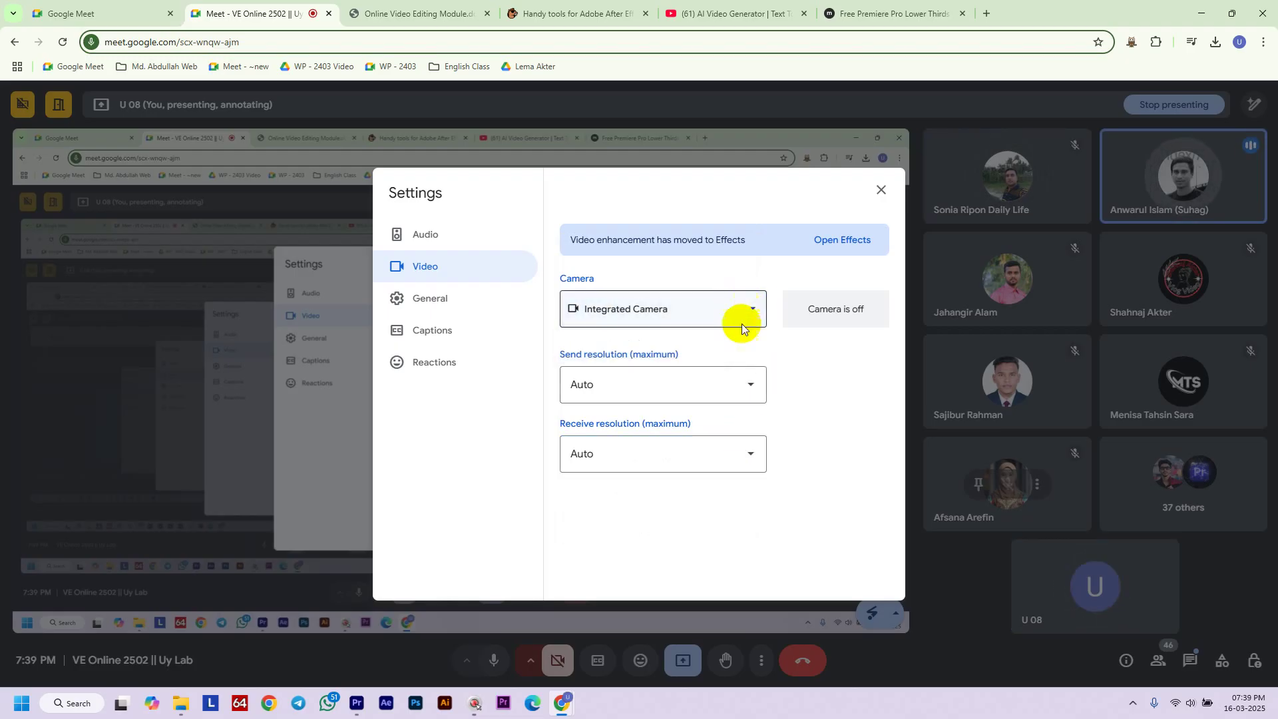
Set the maximum send resolution to High definition (720p) and receive resolution to Full high definition (1080p), and close the settings
click(754, 385)
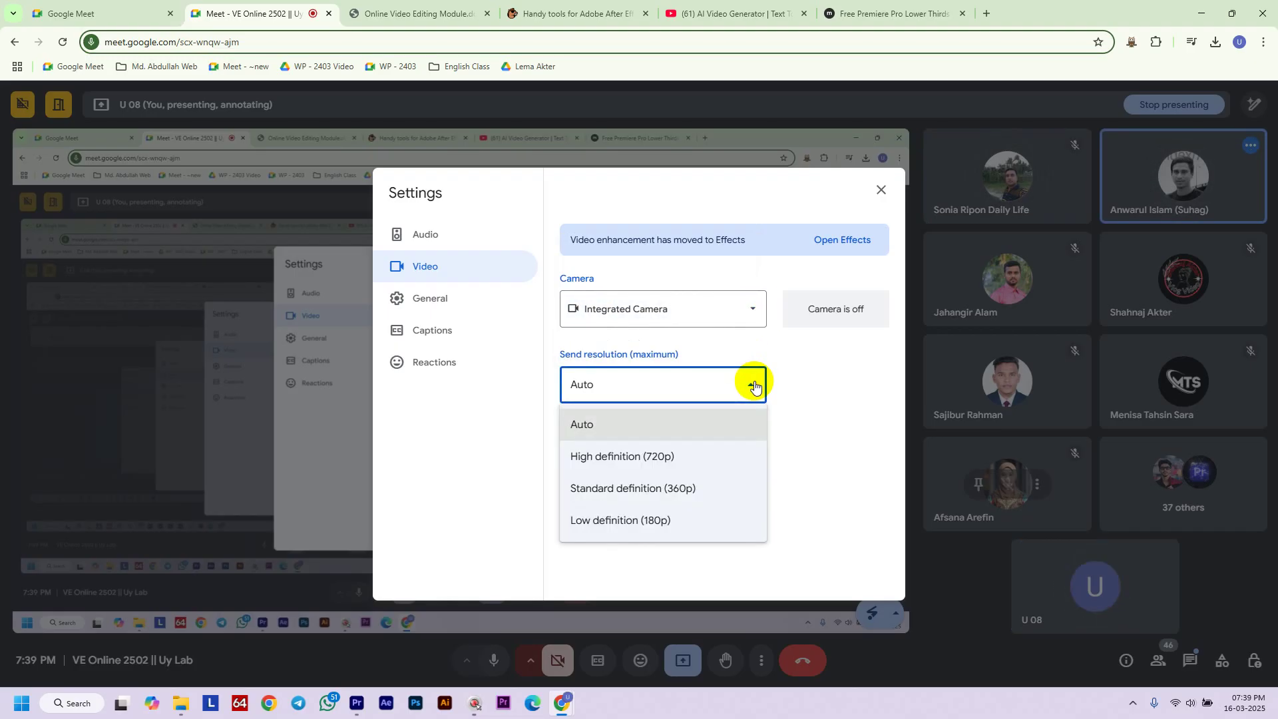
click(645, 529)
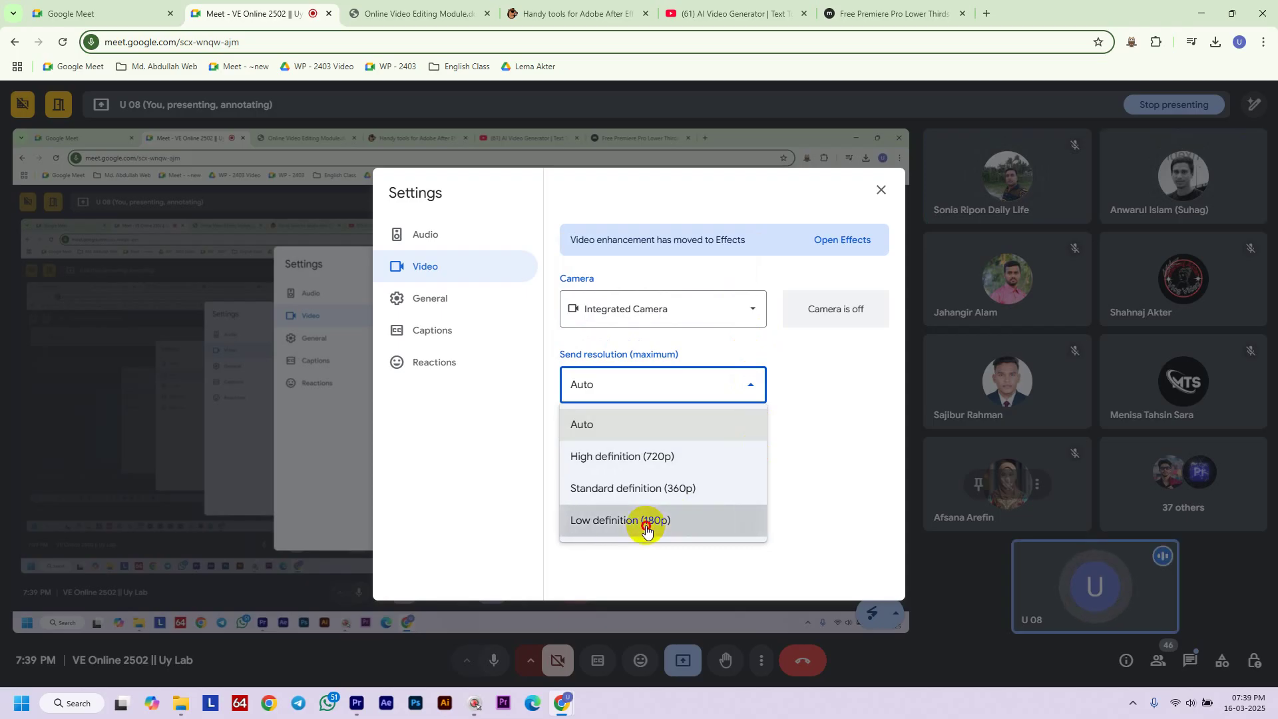
click(711, 464)
click(741, 454)
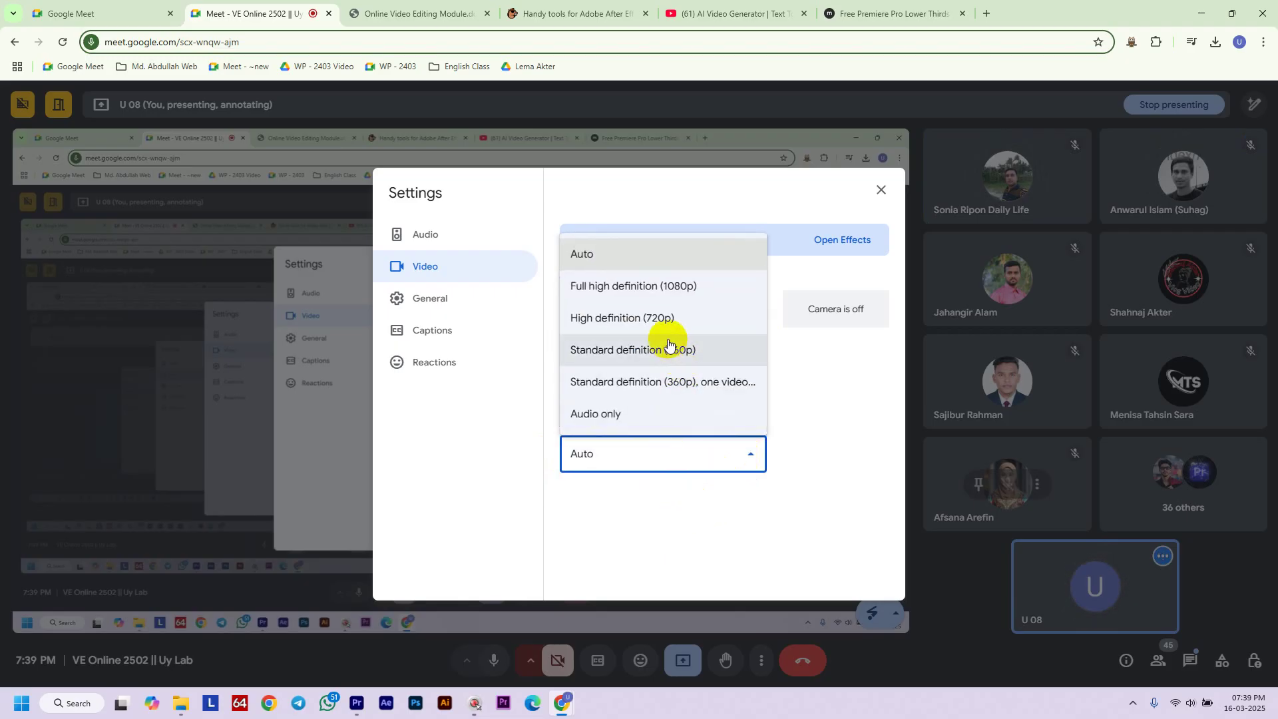
click(665, 285)
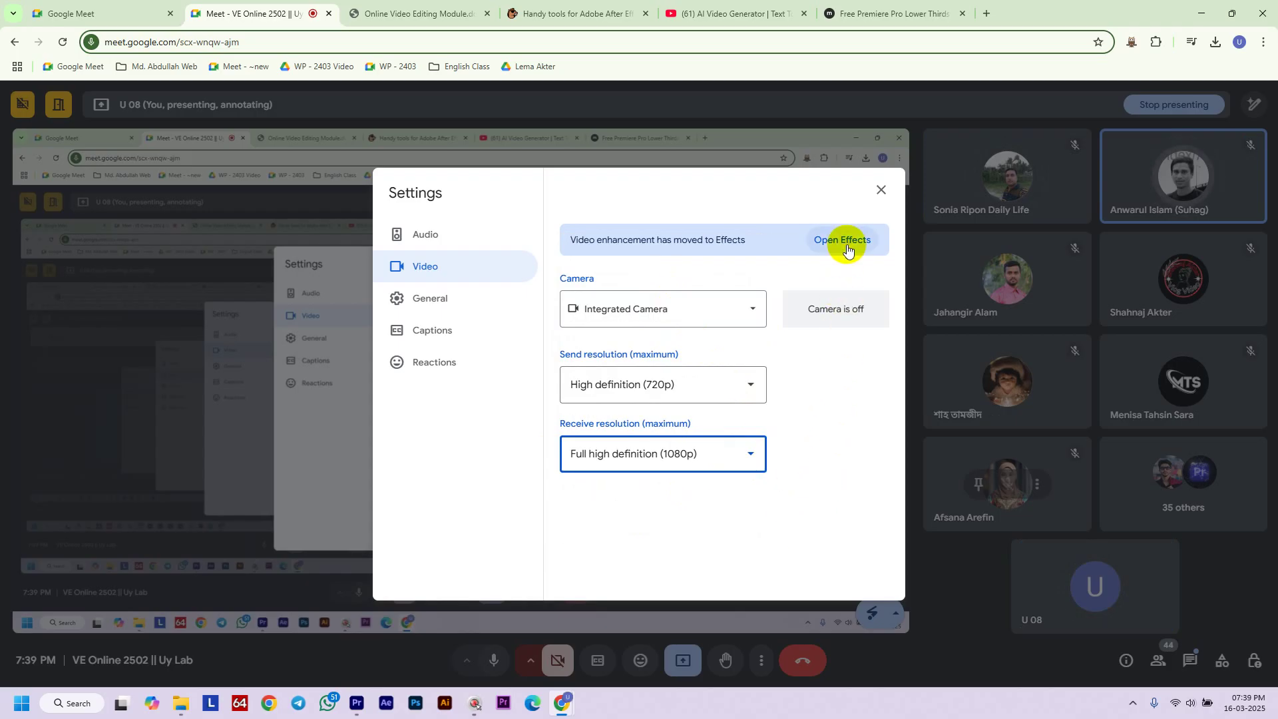
click(884, 194)
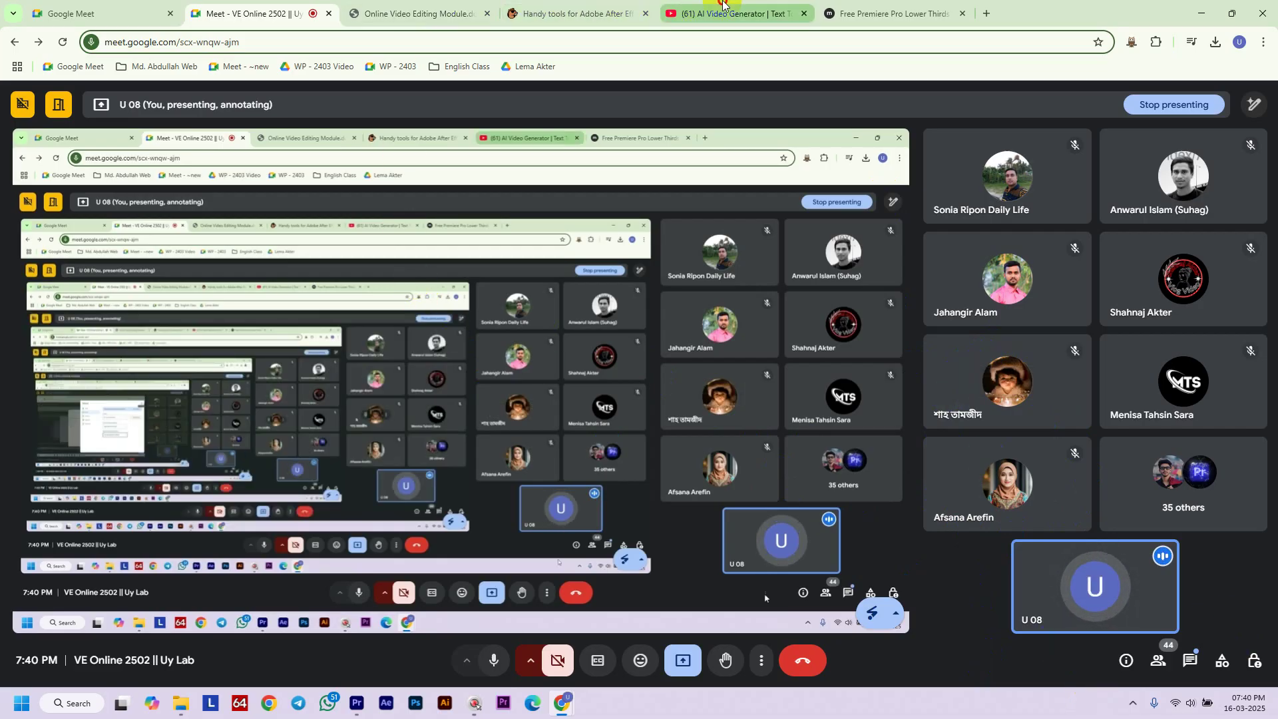
Return to the "AI Video Generator" YouTube video, play and pause a short part, and make the floating Meet window slightly taller
click(732, 14)
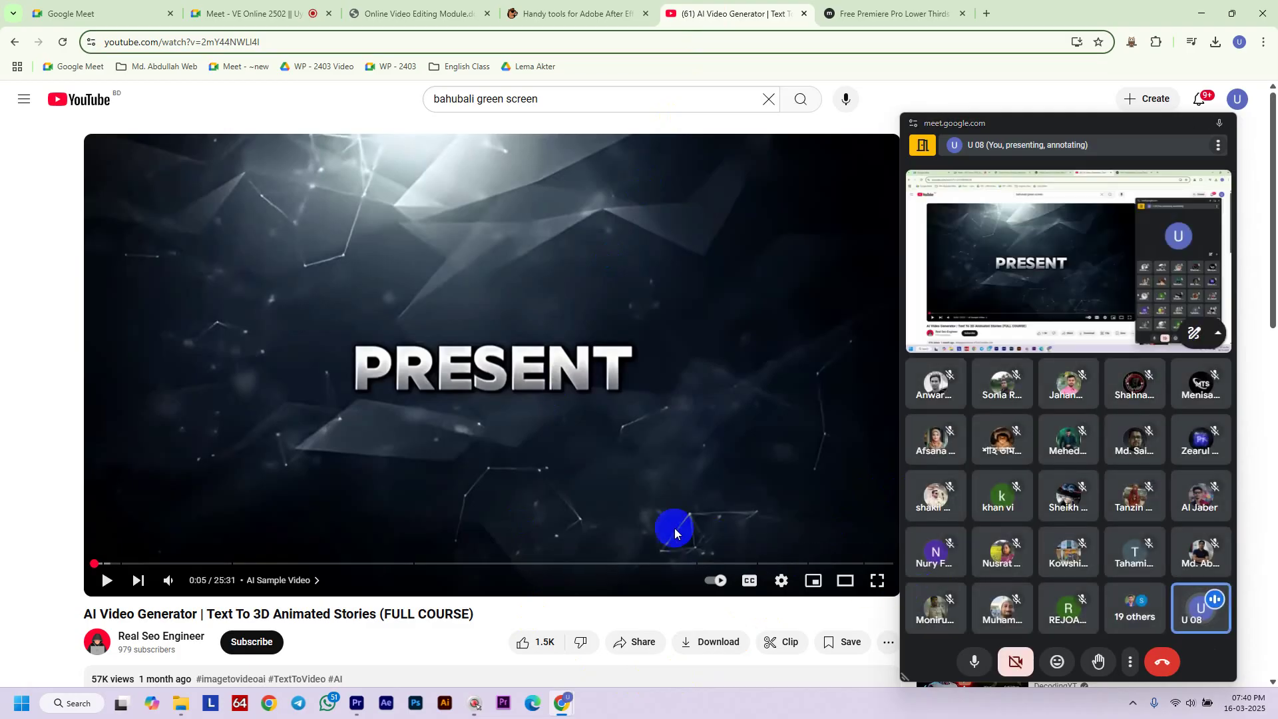
scroll(363, 331, down, 2)
scroll(447, 400, up, 2)
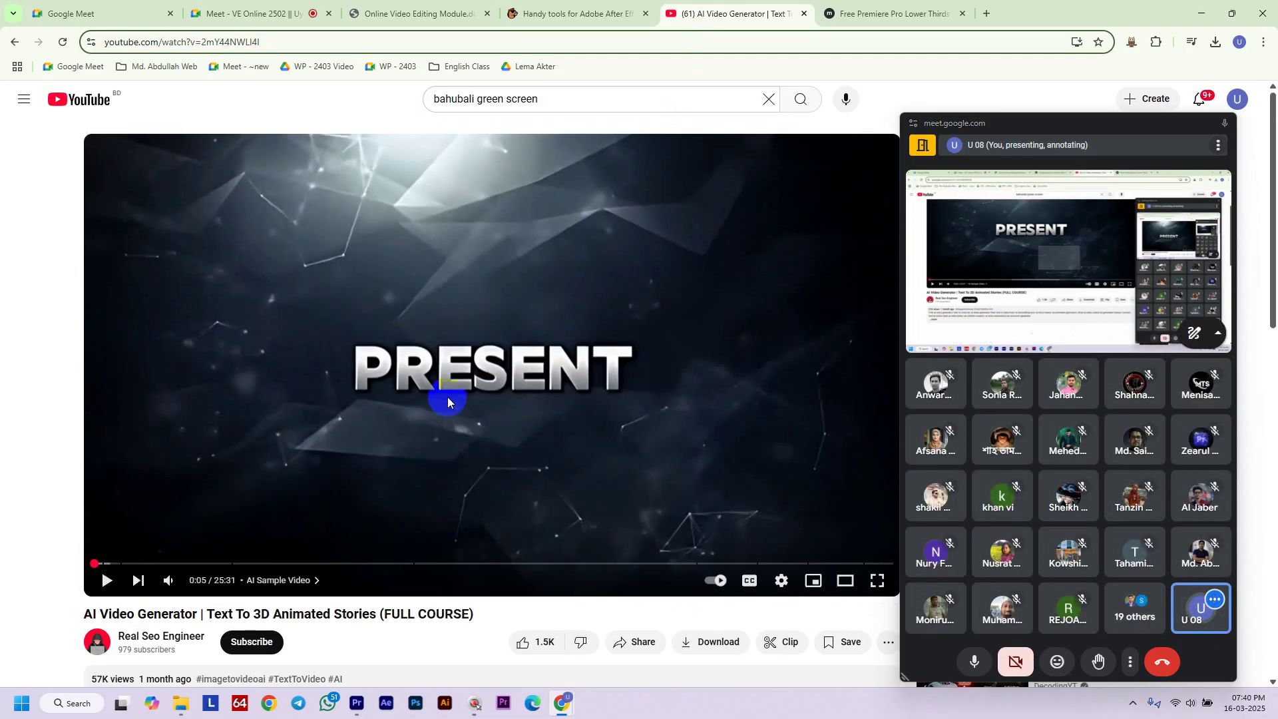
click(654, 442)
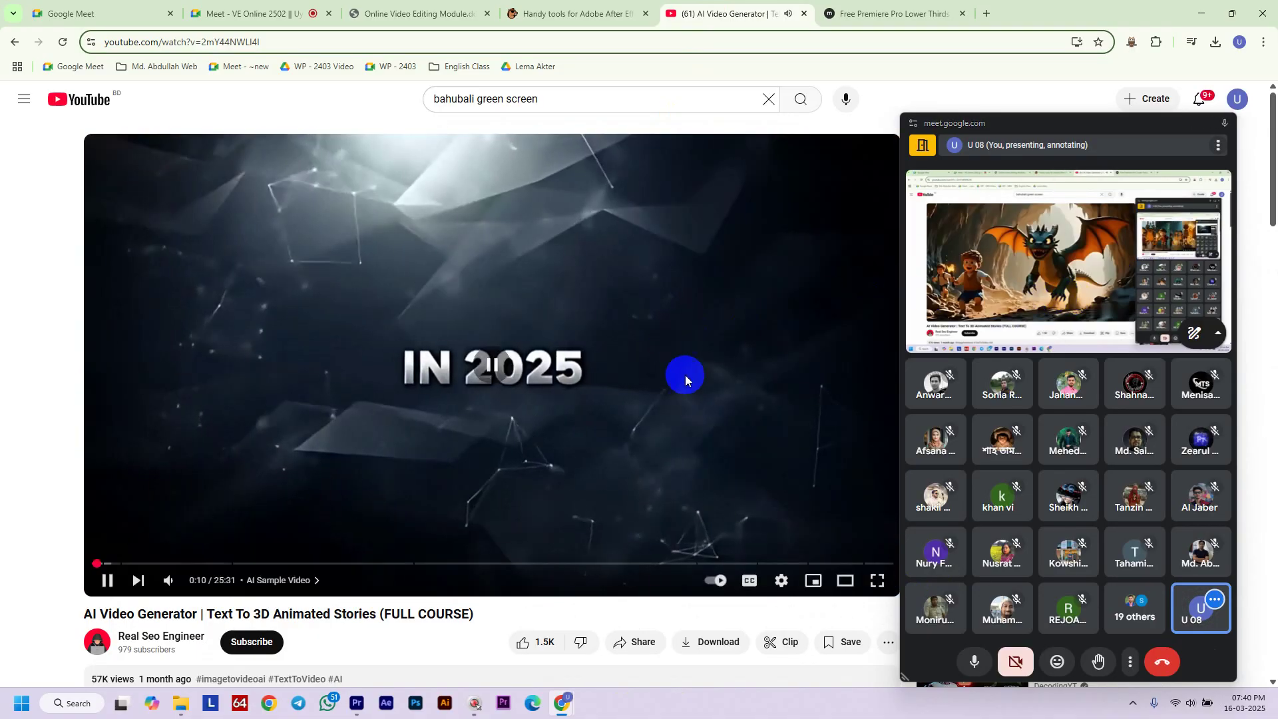
click(625, 362)
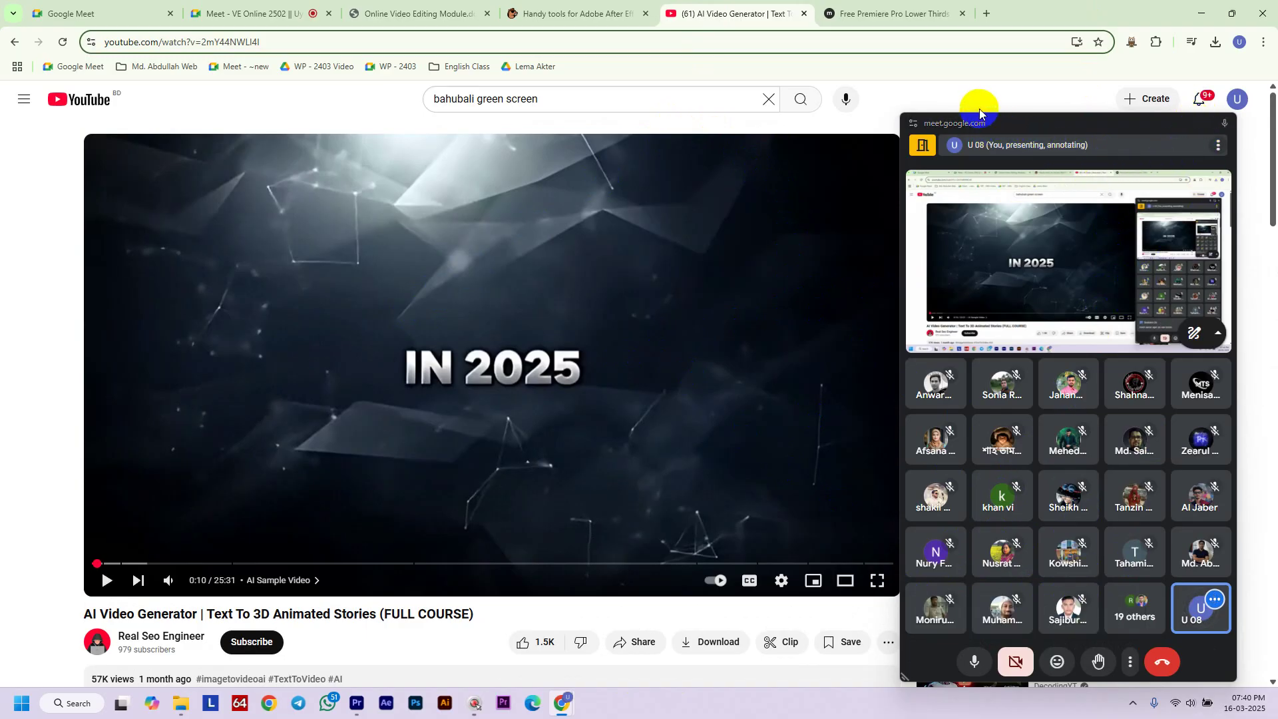
drag(979, 112, 979, 79)
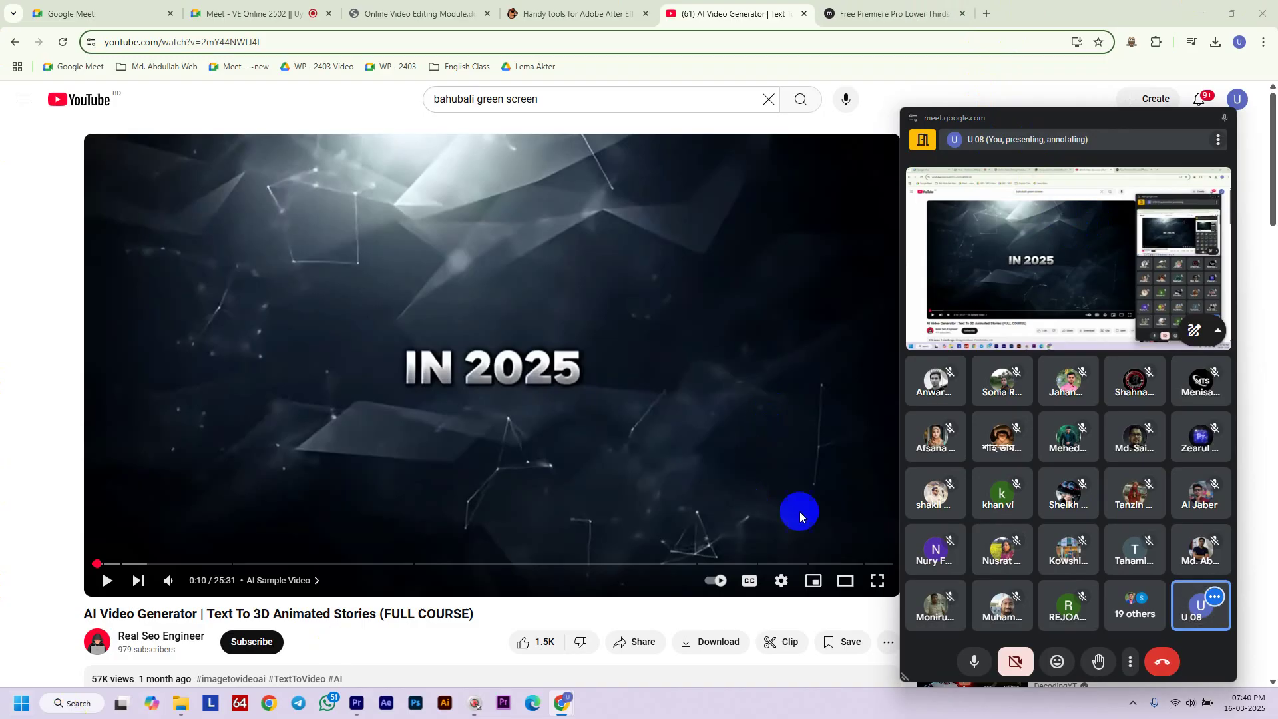
mouse_move(1220, 125)
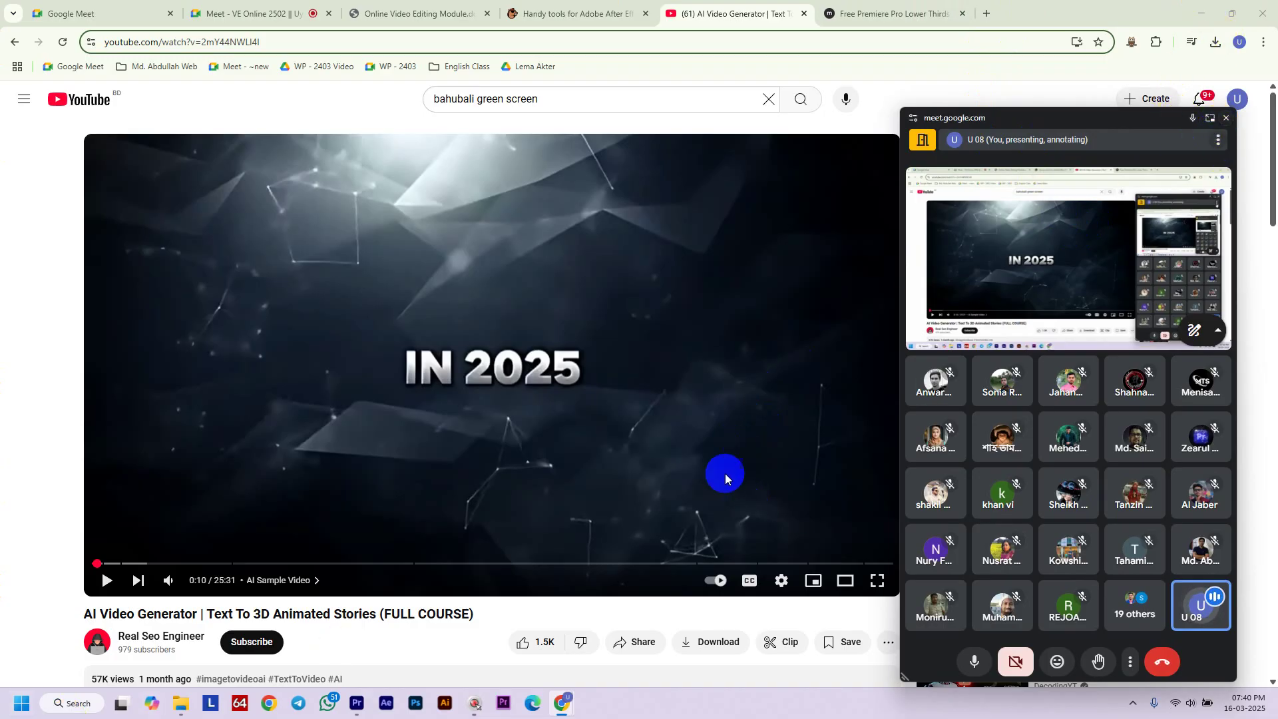
Return to Mixkit's Lower Thirds Templates page, dismiss the Envato ad, close the floating Meet window and look over the templates
click(891, 13)
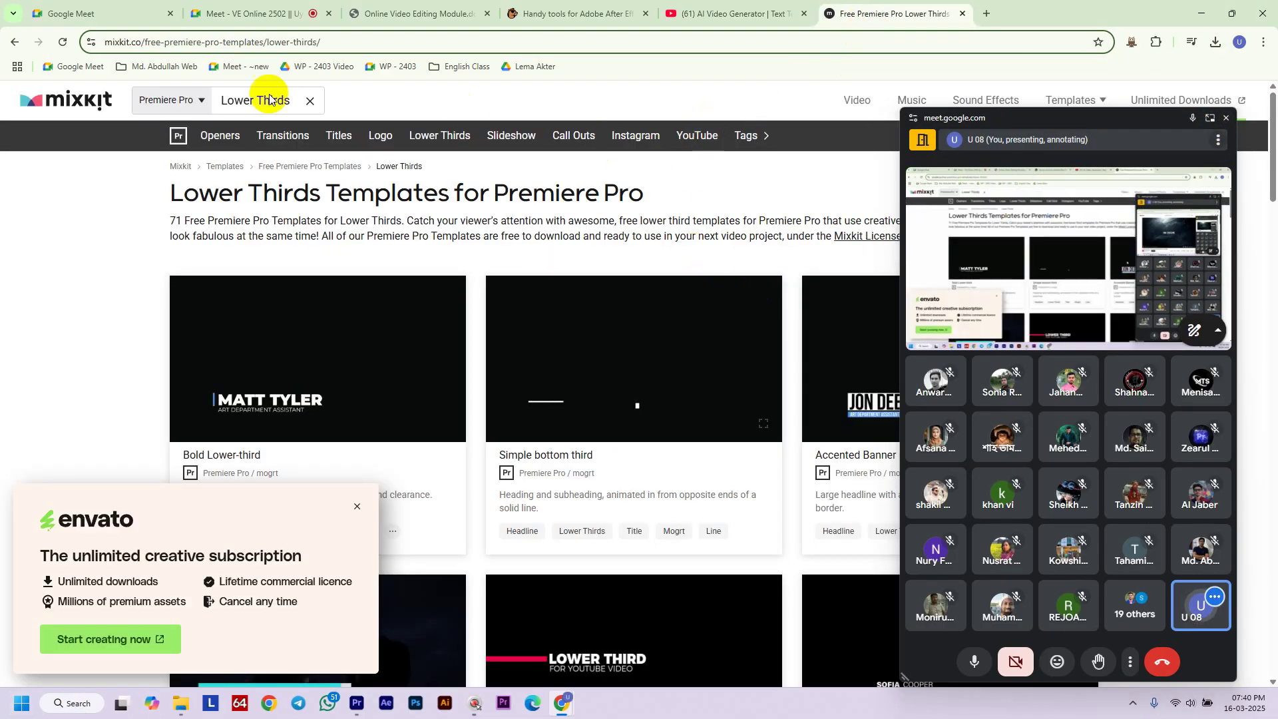
click(357, 508)
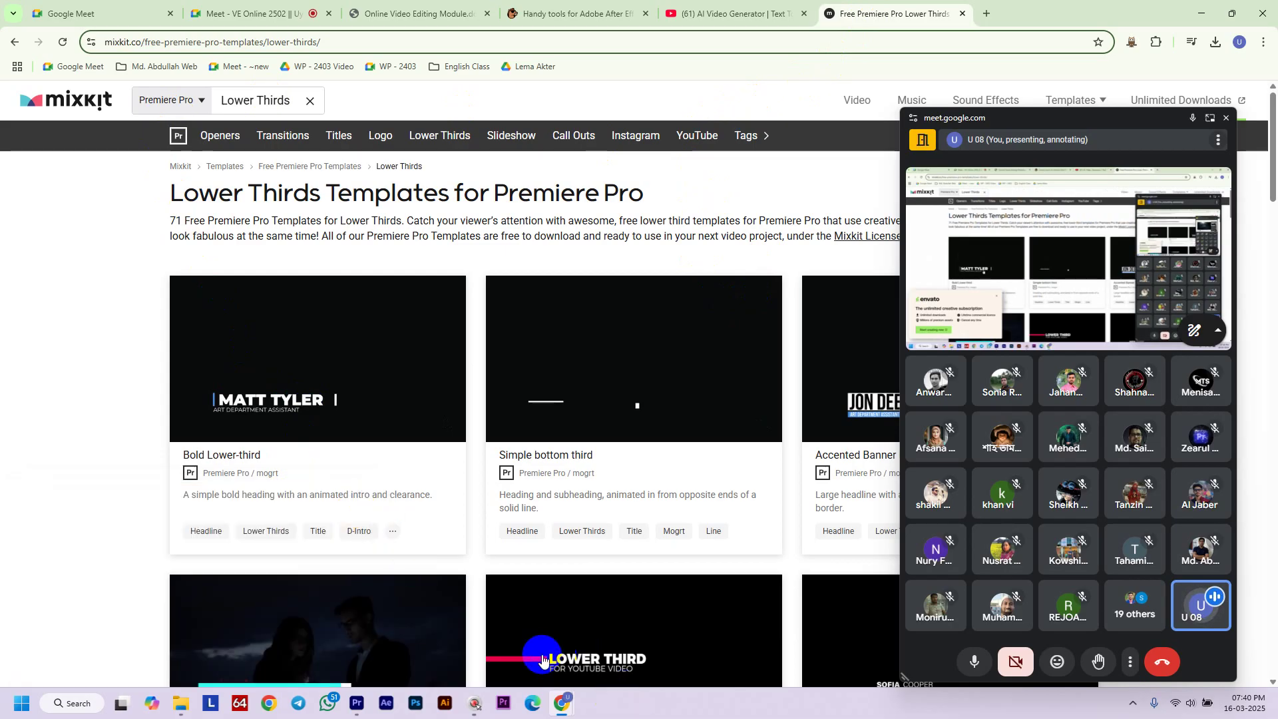
mouse_move(476, 707)
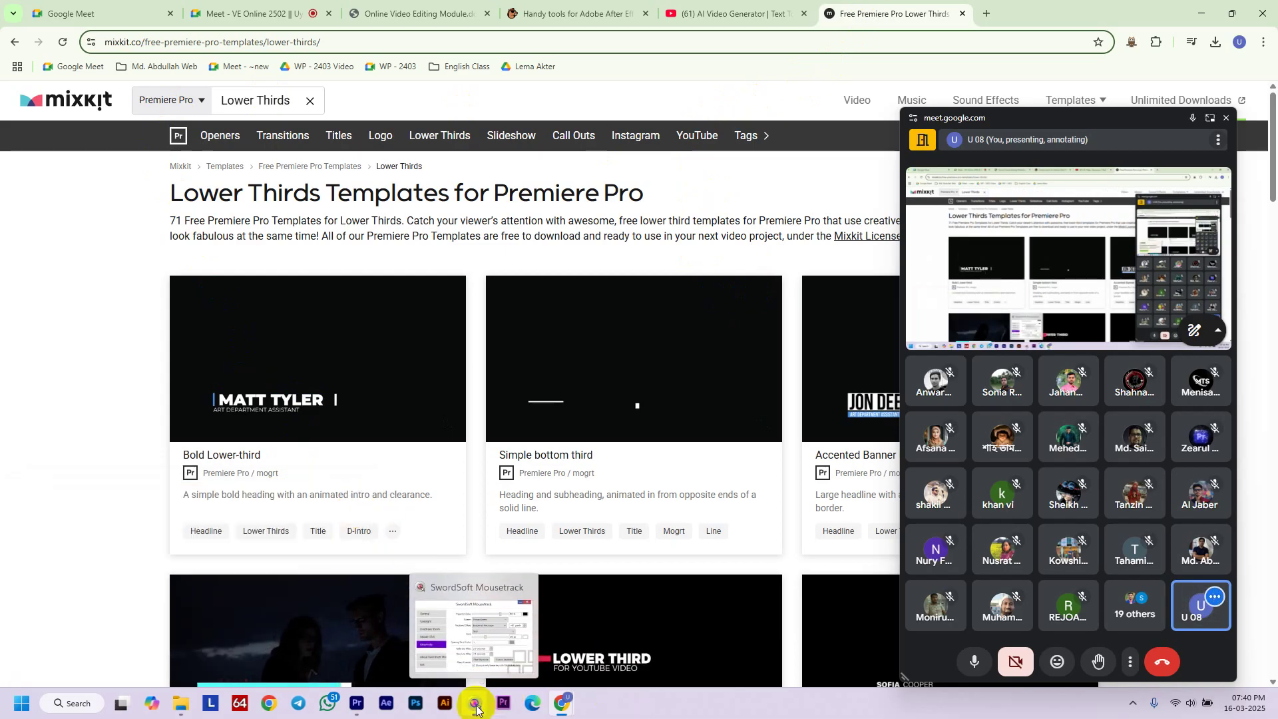
click(1227, 119)
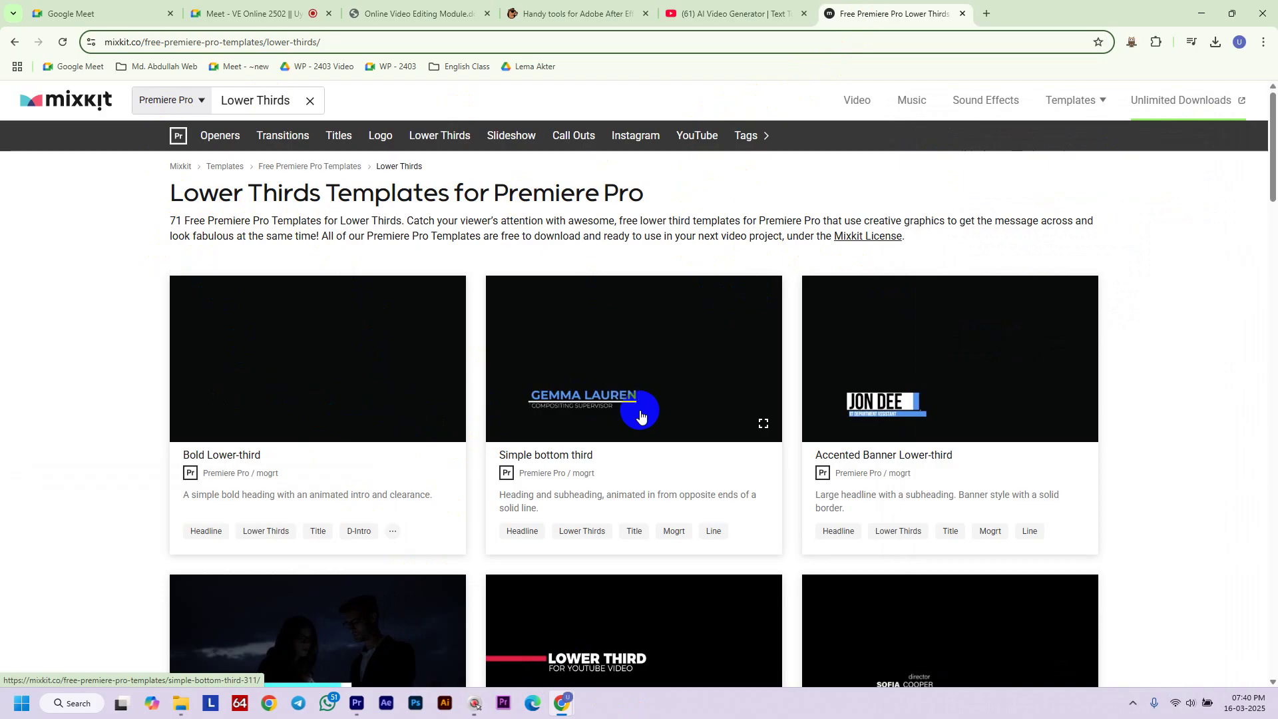
scroll(641, 410, down, 5)
scroll(640, 409, up, 5)
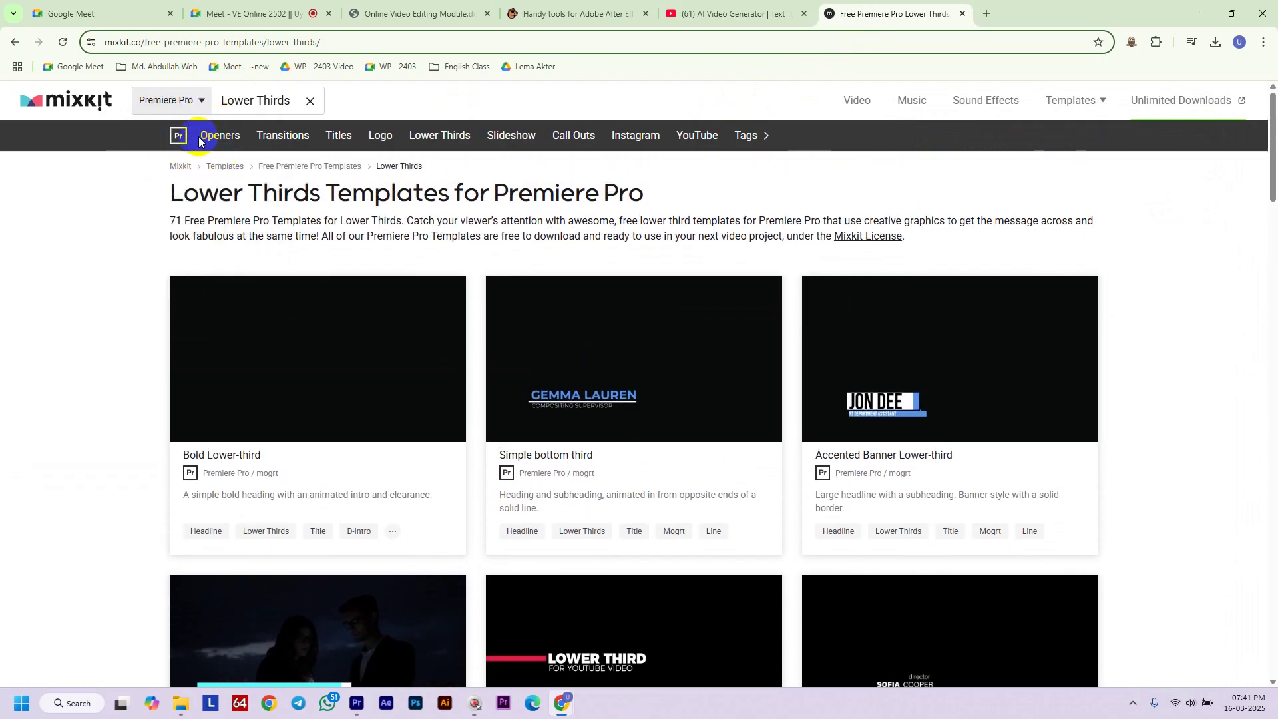
Go to the Mixkit home page and set its search category to Templates
mouse_move(199, 97)
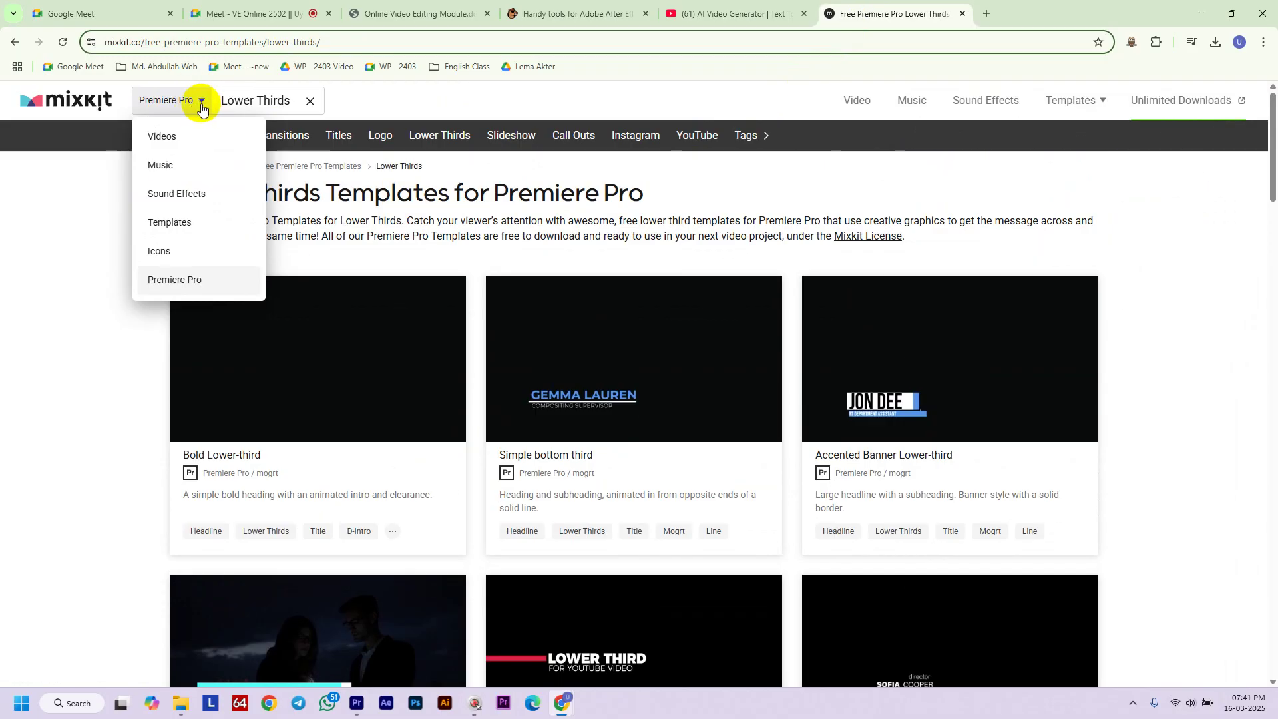
click(184, 225)
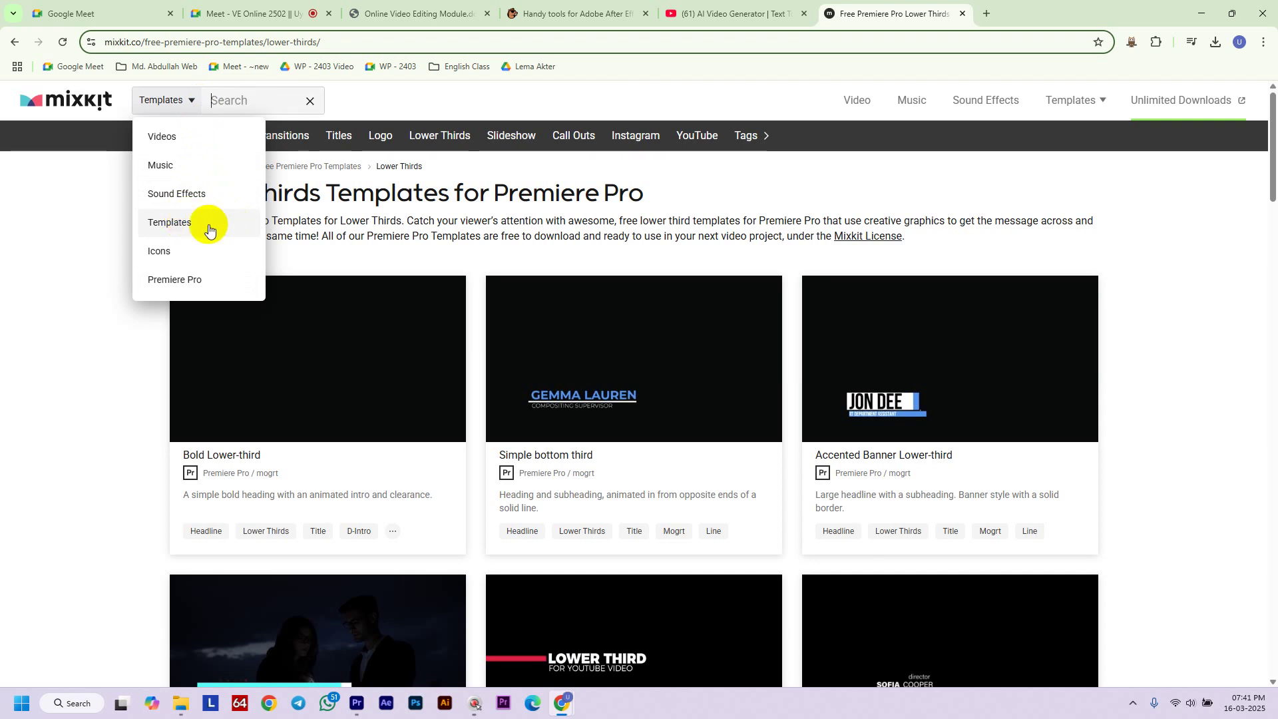
click(192, 104)
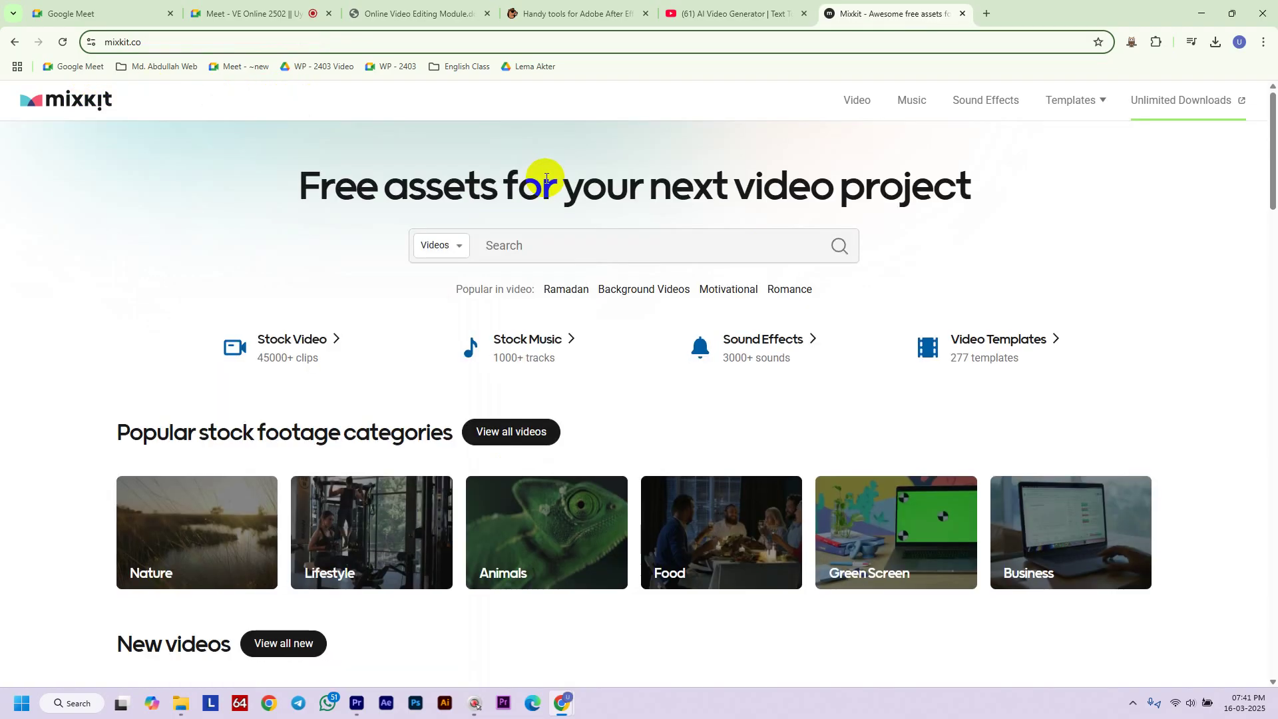
click(457, 258)
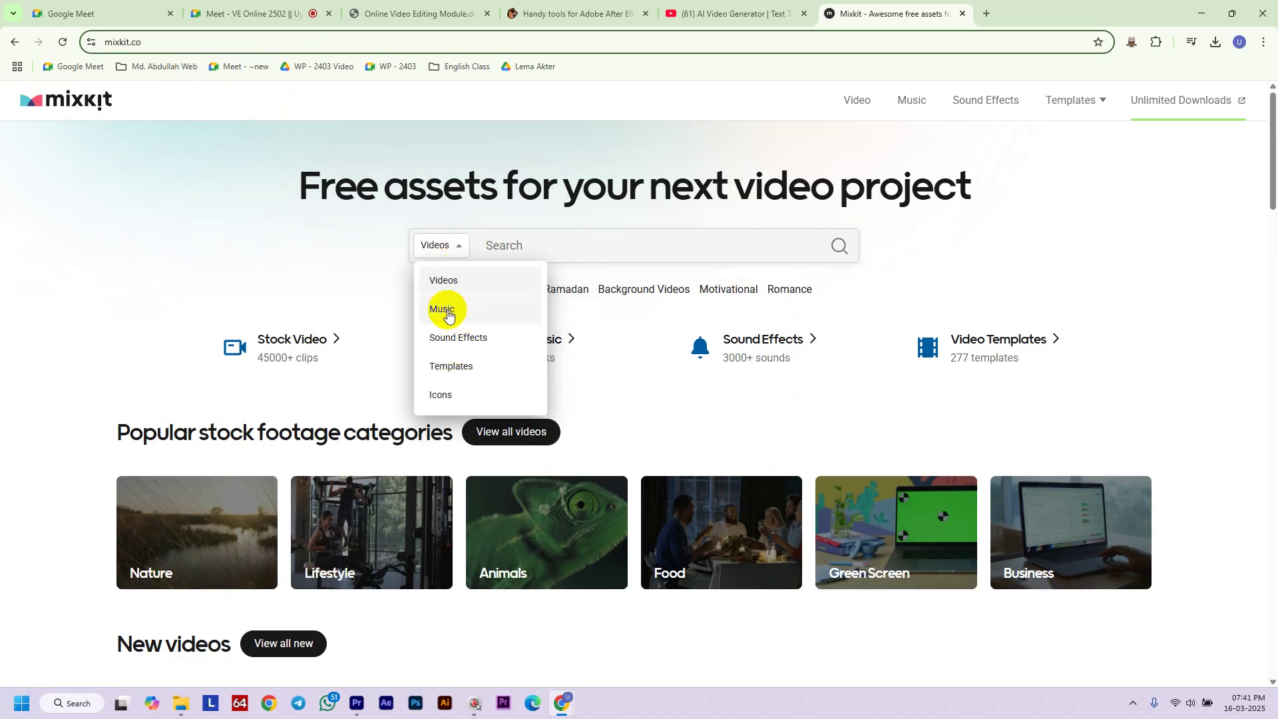
click(461, 246)
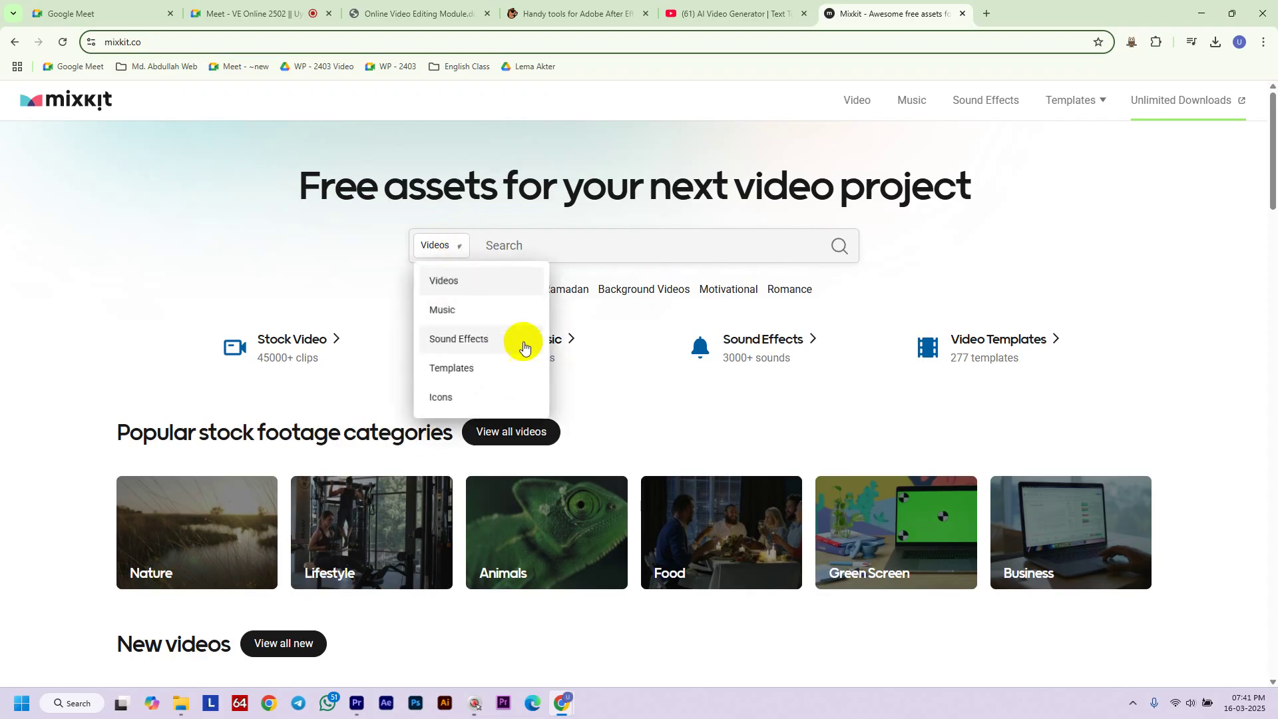
click(483, 370)
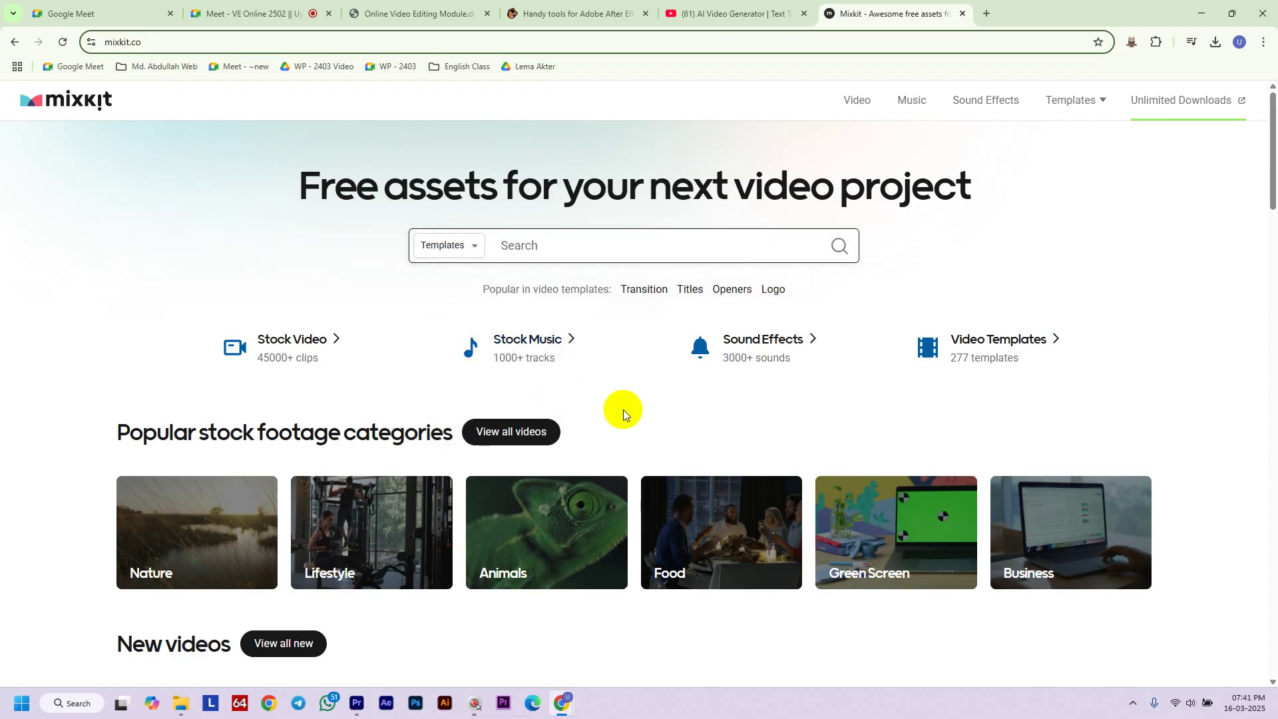
Search Mixkit's templates for "After Effect" and look over the results
click(551, 249)
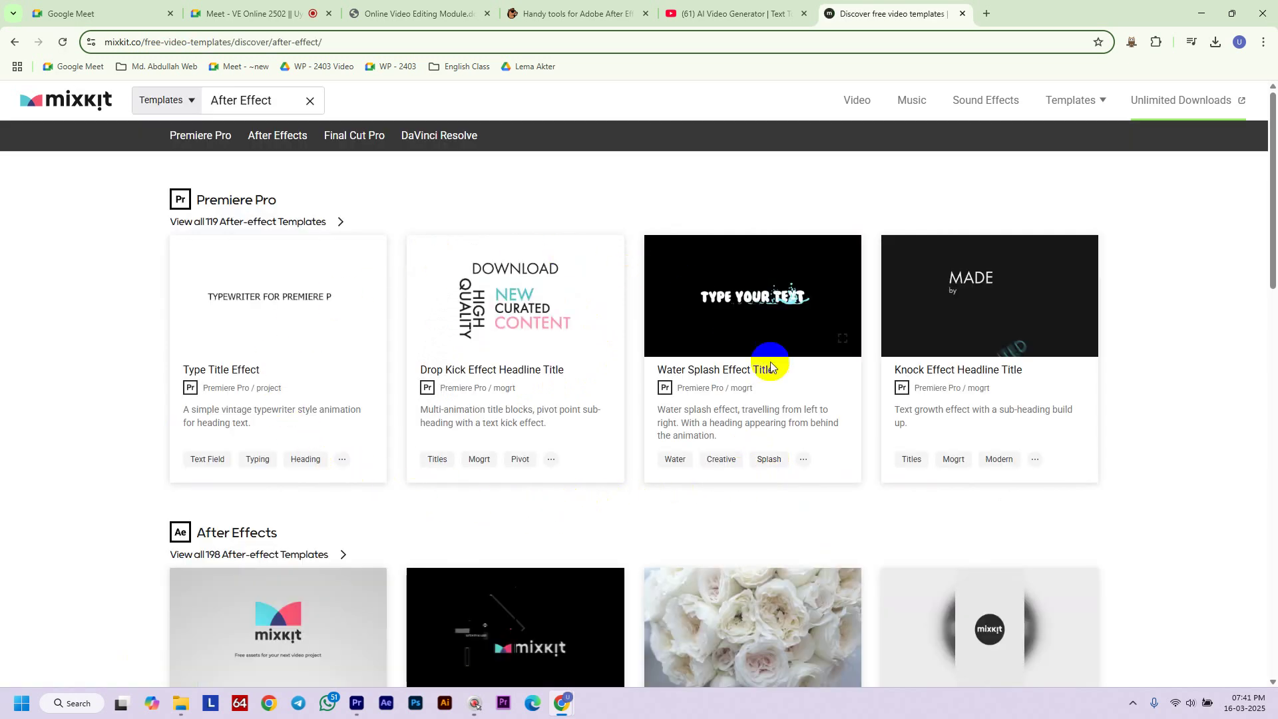
scroll(638, 462, down, 4)
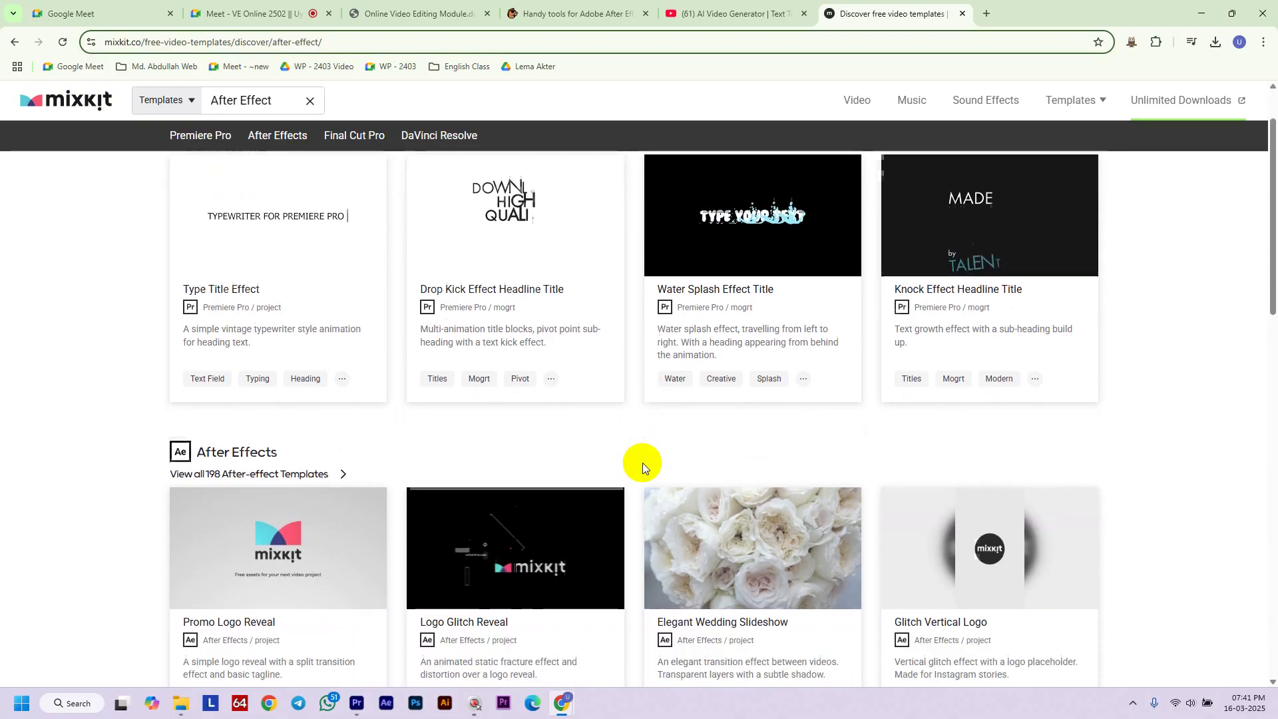
scroll(642, 466, up, 4)
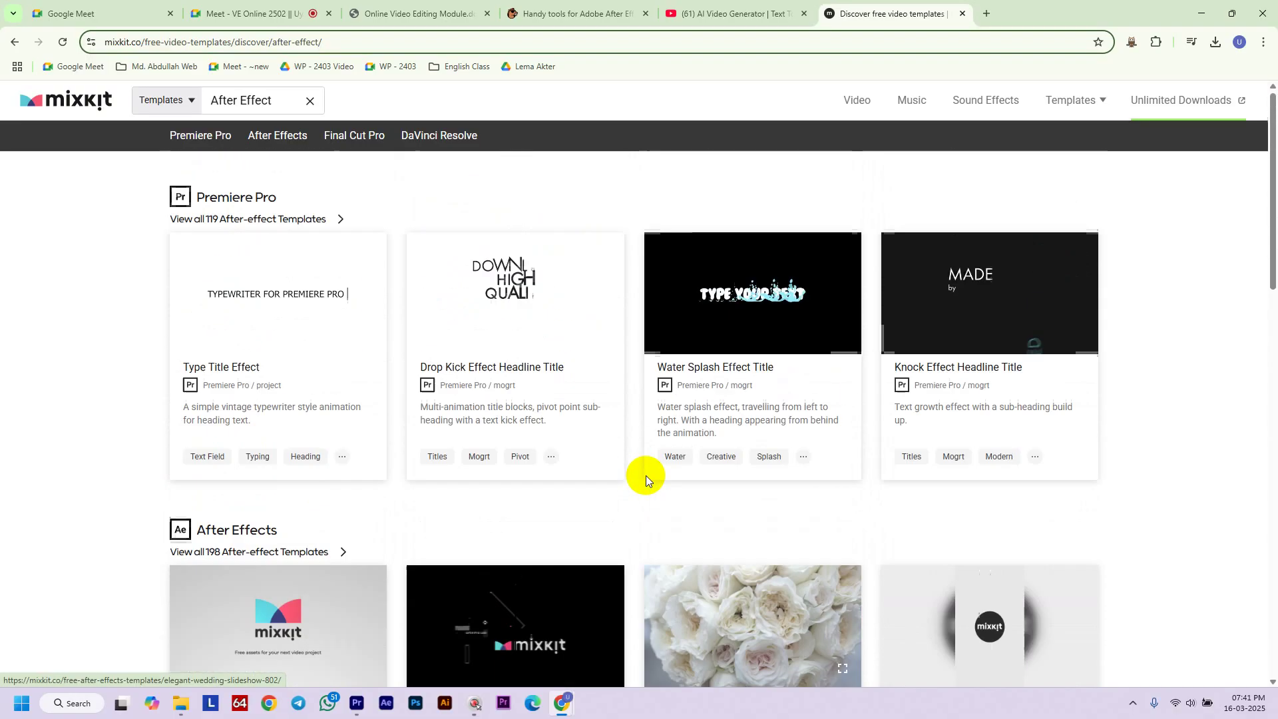
Replace the template search term with "lower third" and run the search
click(308, 100)
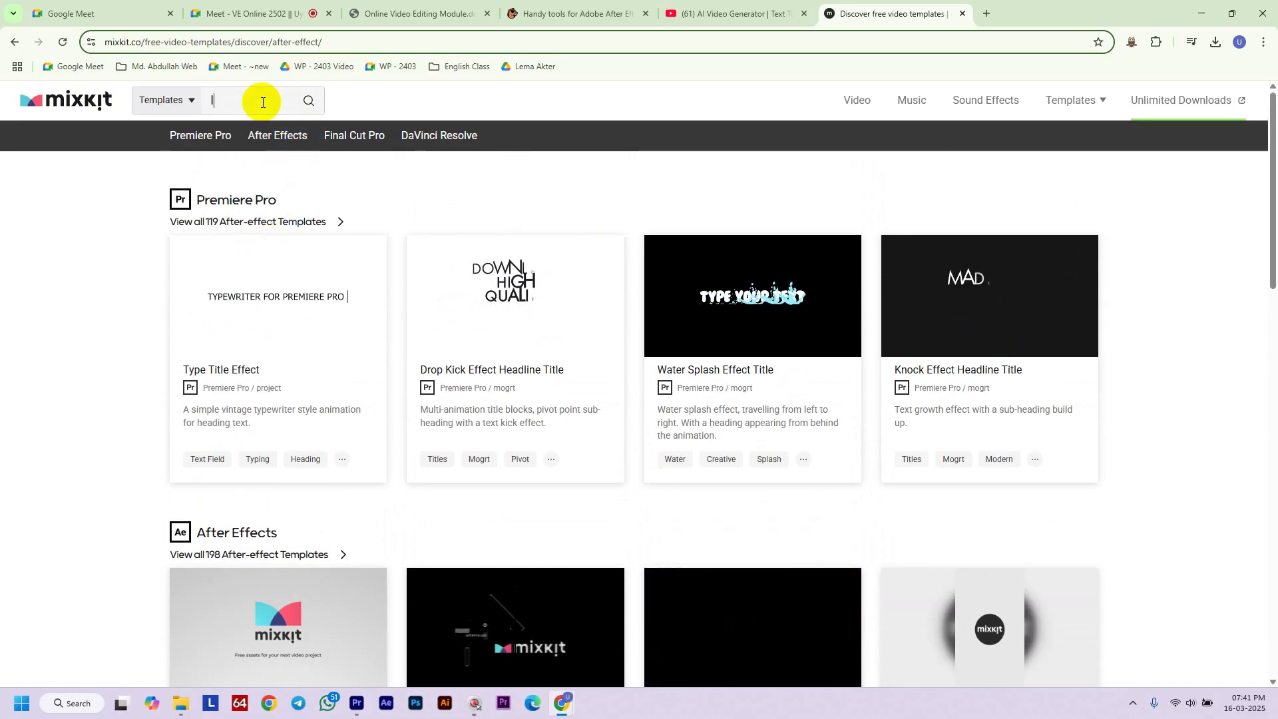
text(lower third)
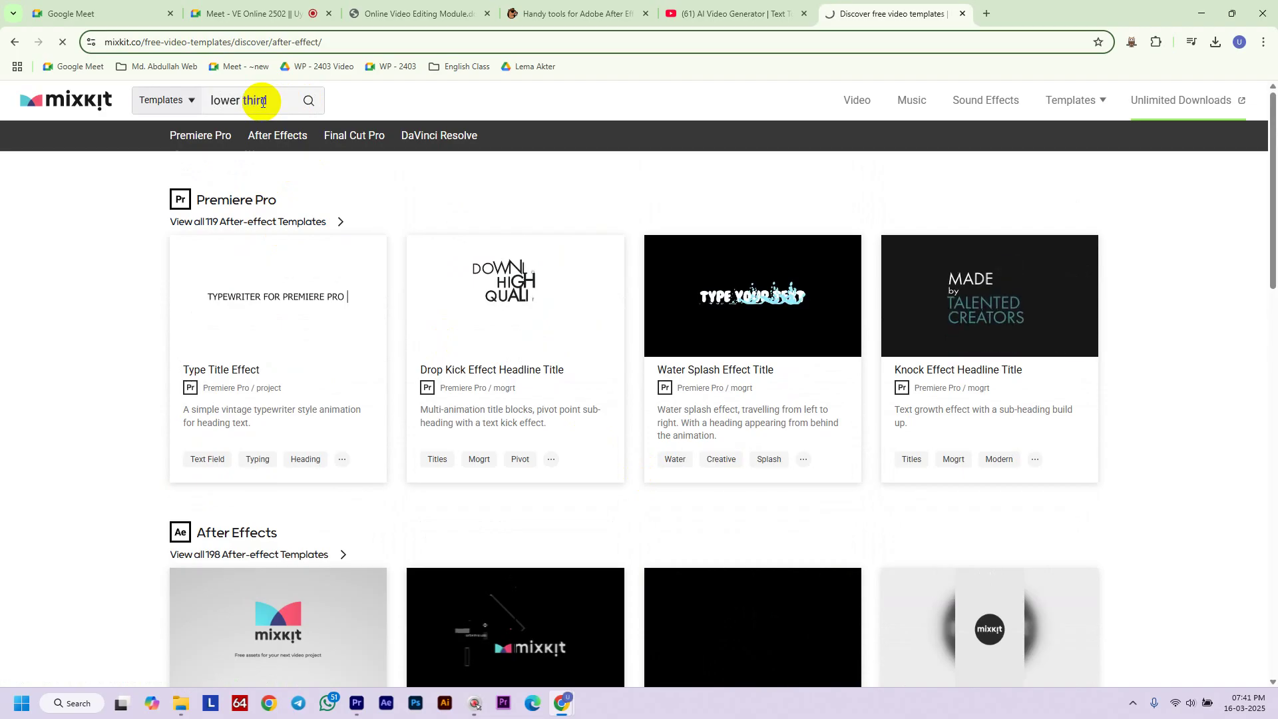
key(Return)
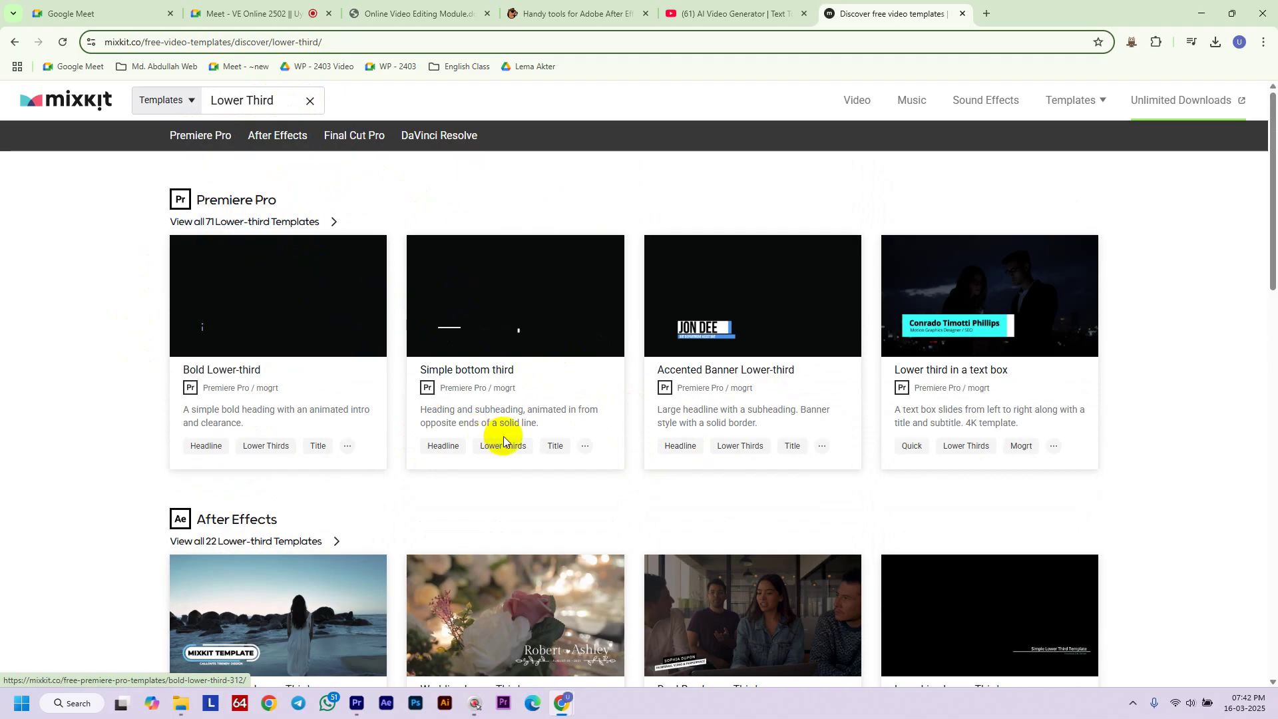
Open the Bold Lower-third Premiere Pro template from the Mixkit results and download the free template
scroll(228, 537, down, 3)
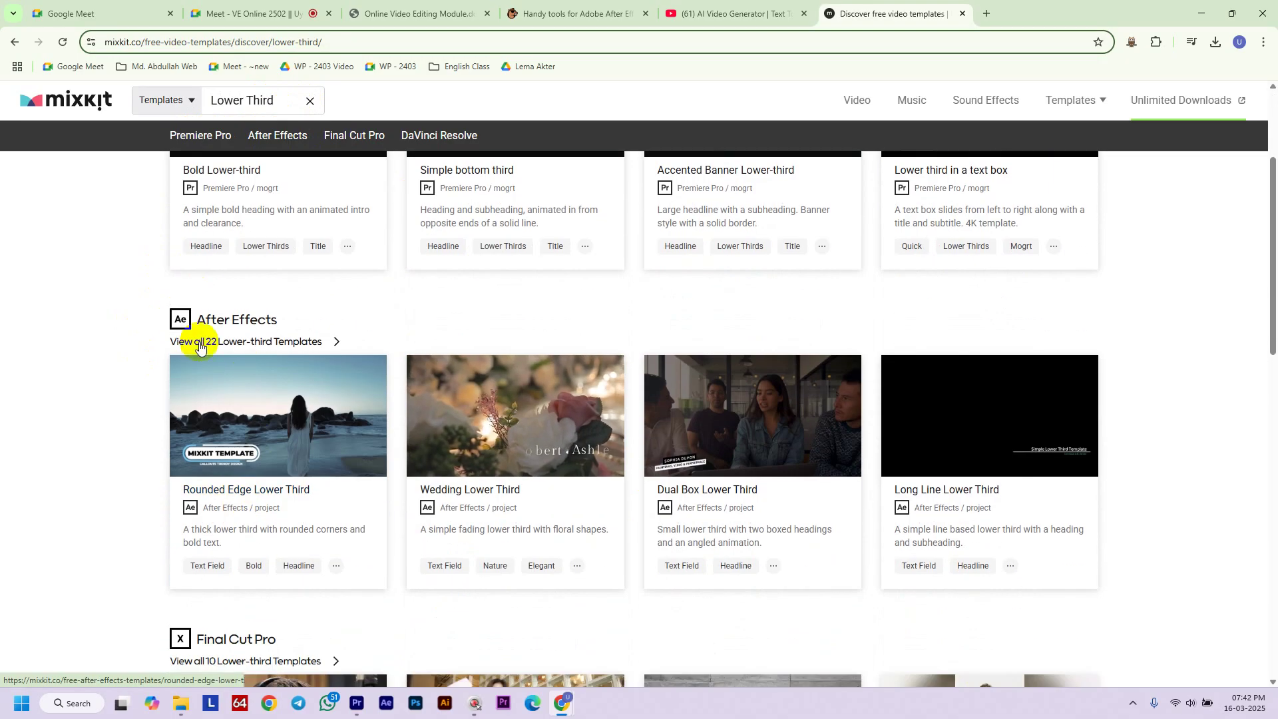
scroll(709, 469, up, 3)
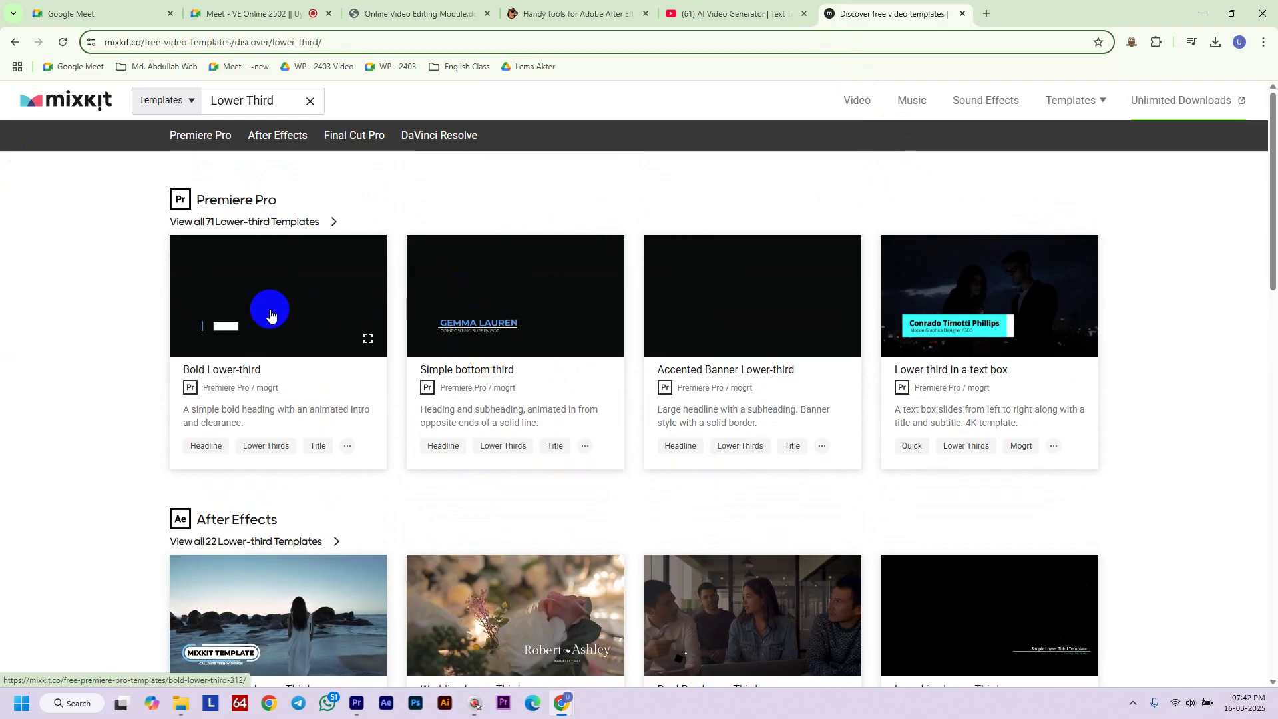
click(274, 320)
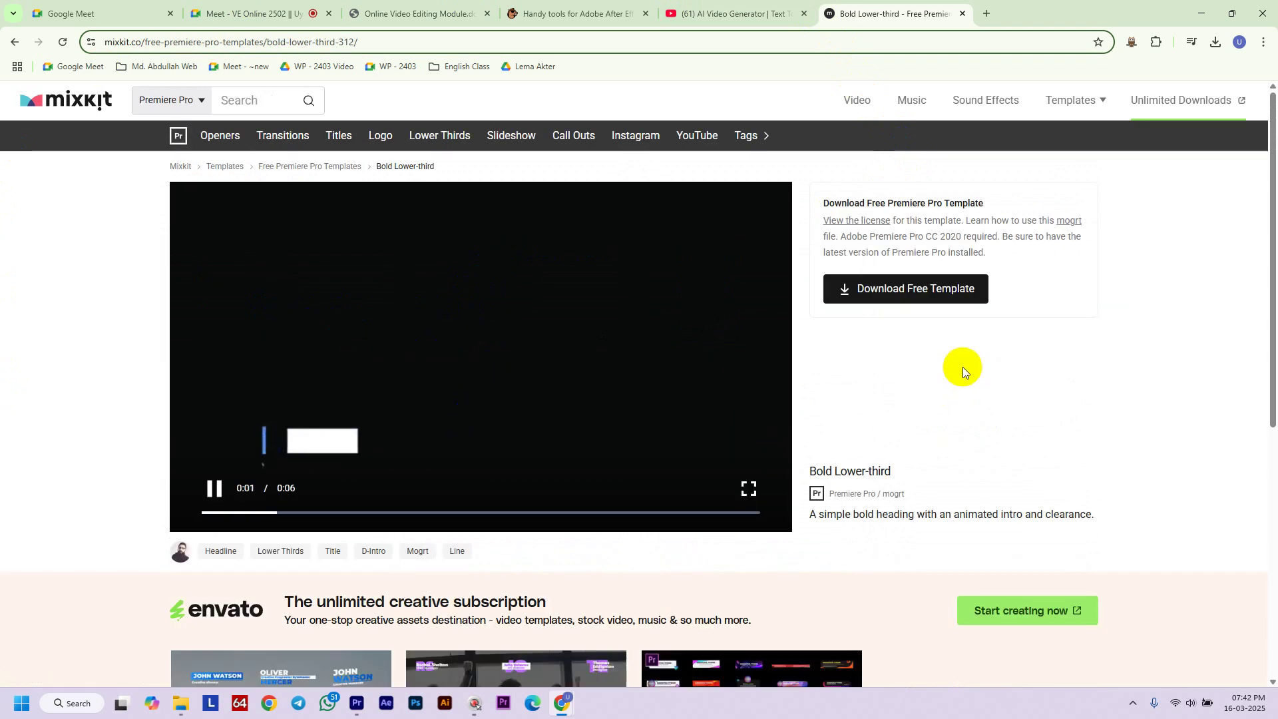
click(948, 301)
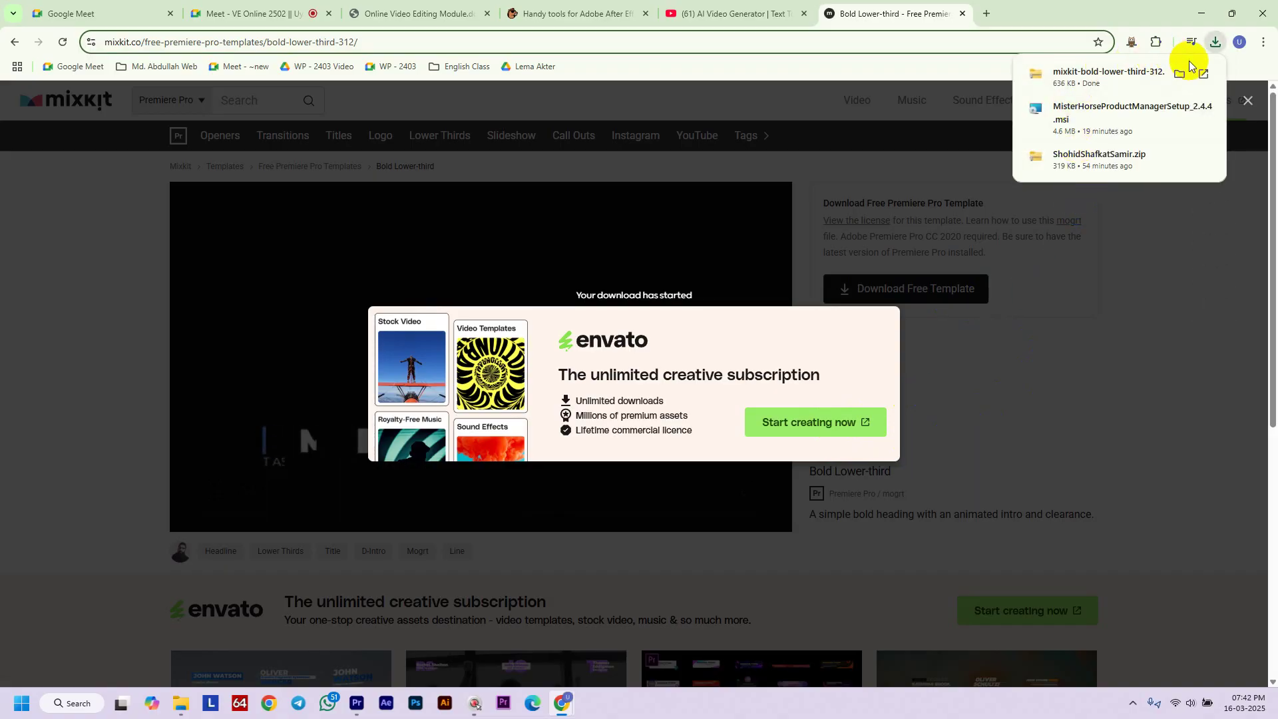
Show the downloaded mixkit-bold-lower-third-312.zip in its folder, extract it to a folder of the same name and open that folder
click(1179, 74)
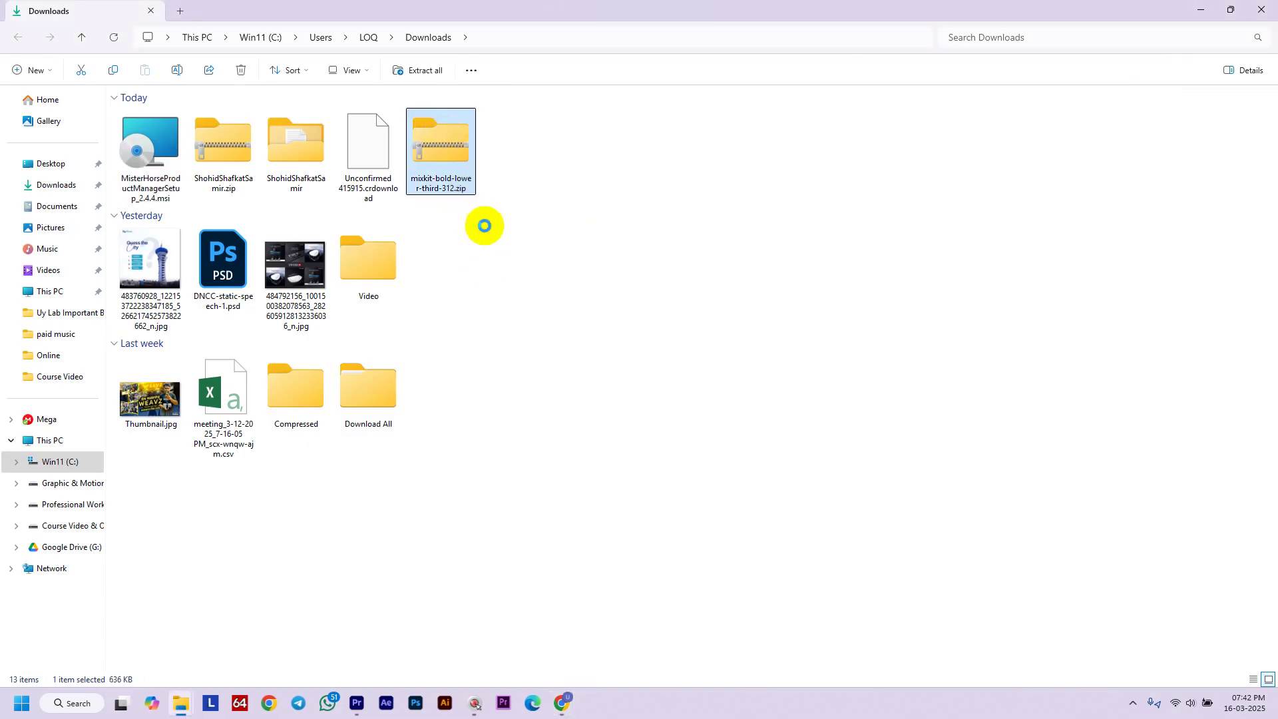
right_click(446, 136)
mouse_move(477, 221)
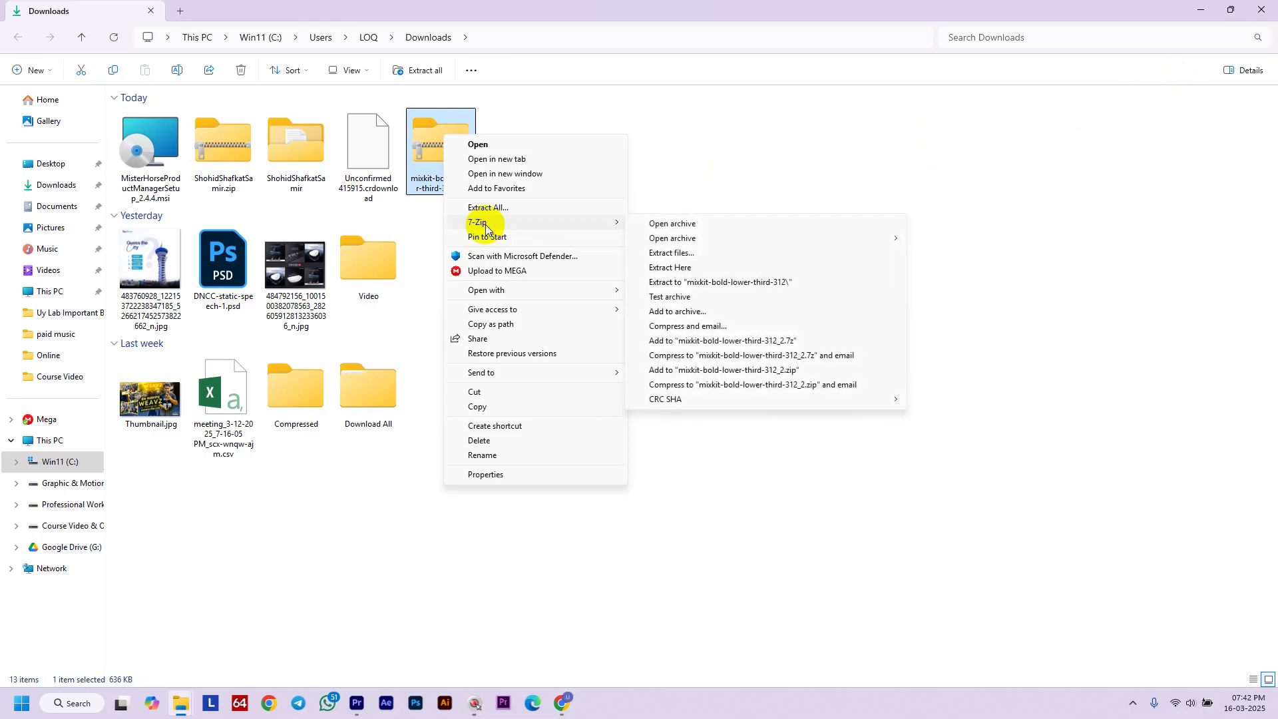
click(707, 282)
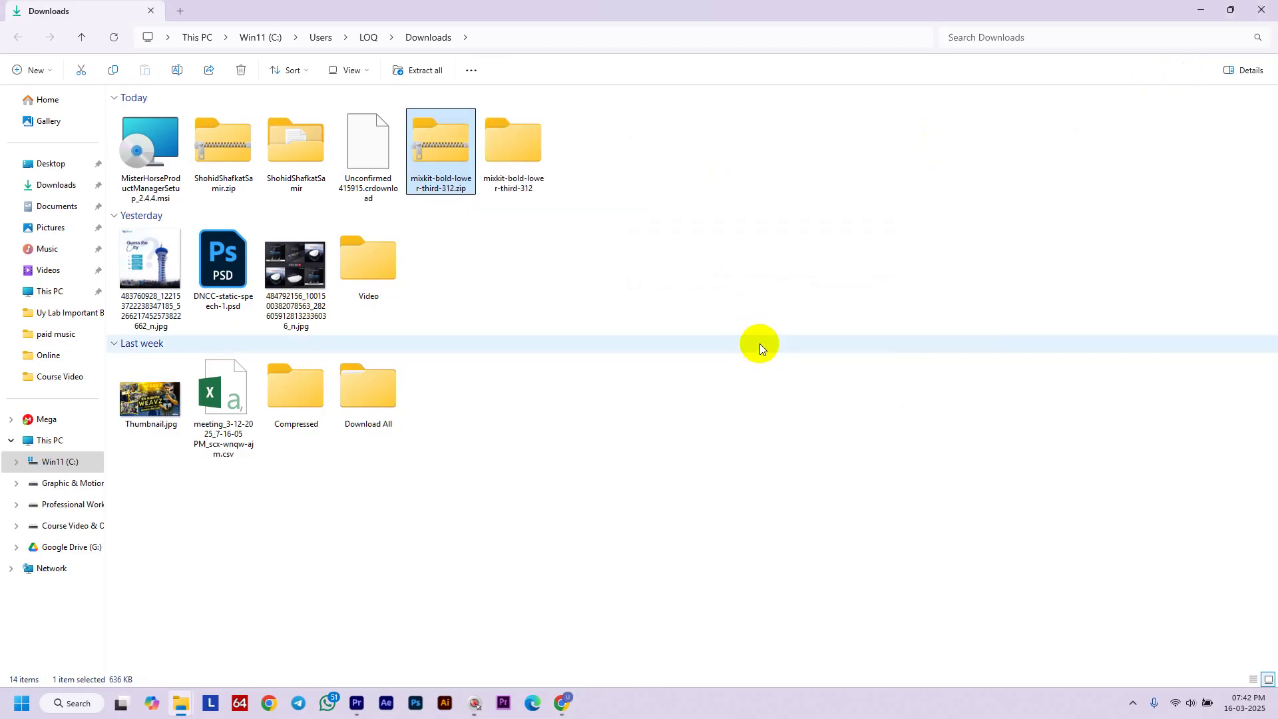
double_click(514, 136)
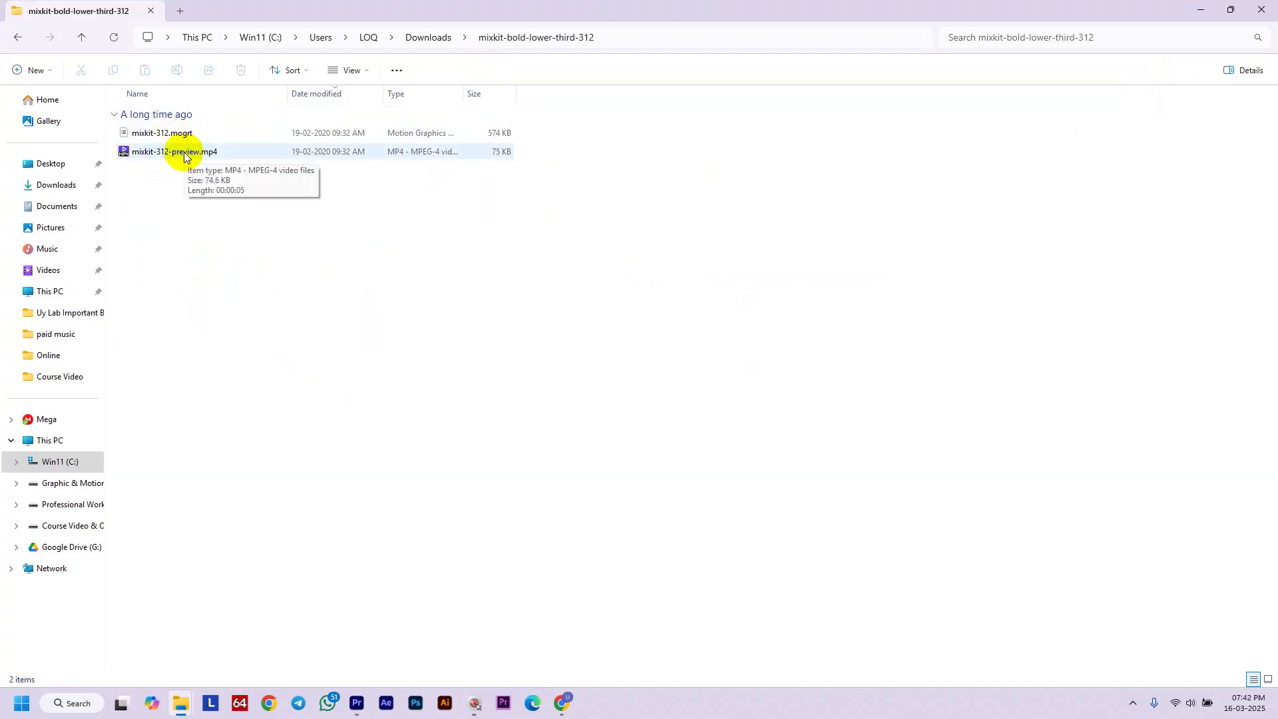
Show the extracted files as large icons, play the mixkit-312-preview.mp4 video and close the player
click(353, 71)
click(359, 144)
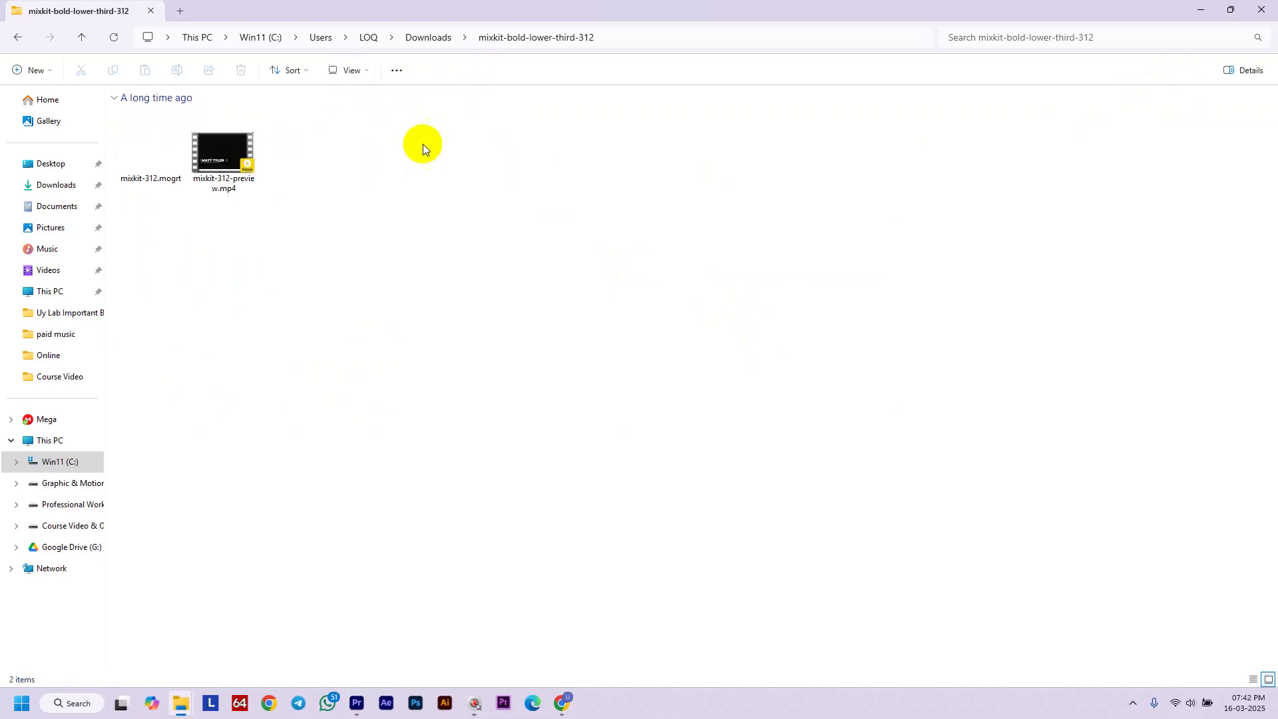
mouse_move(252, 149)
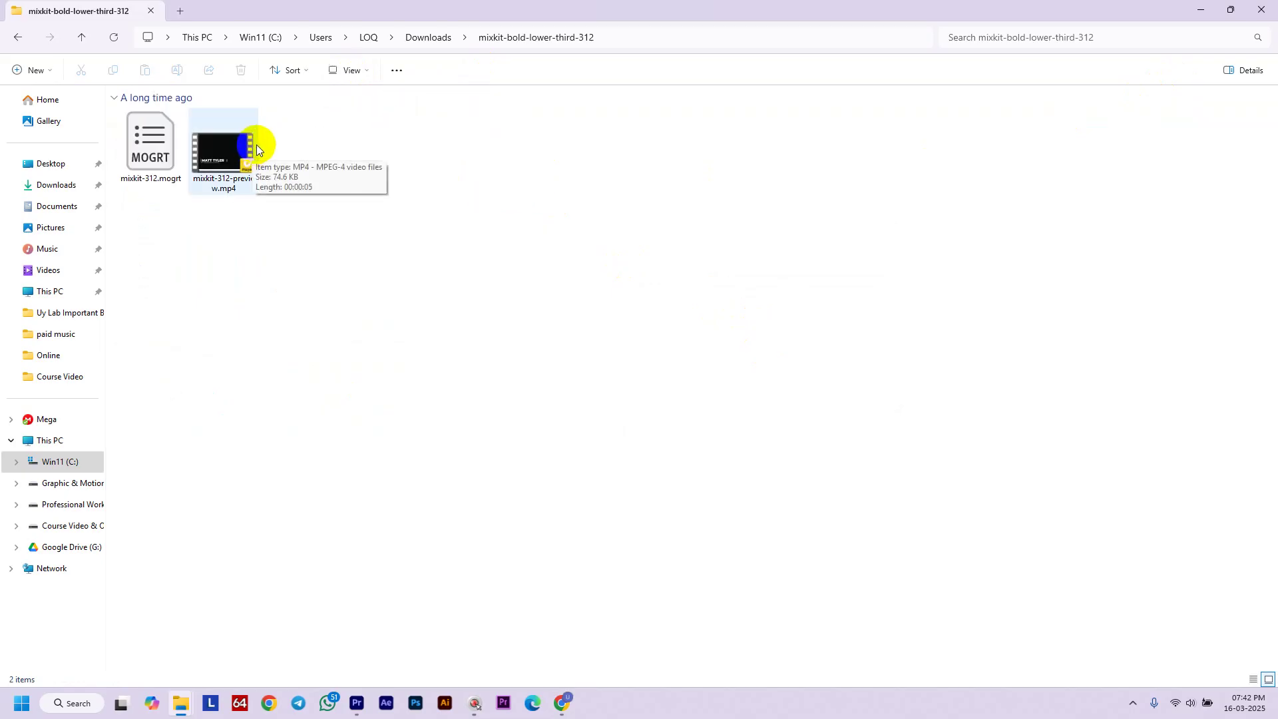
double_click(253, 148)
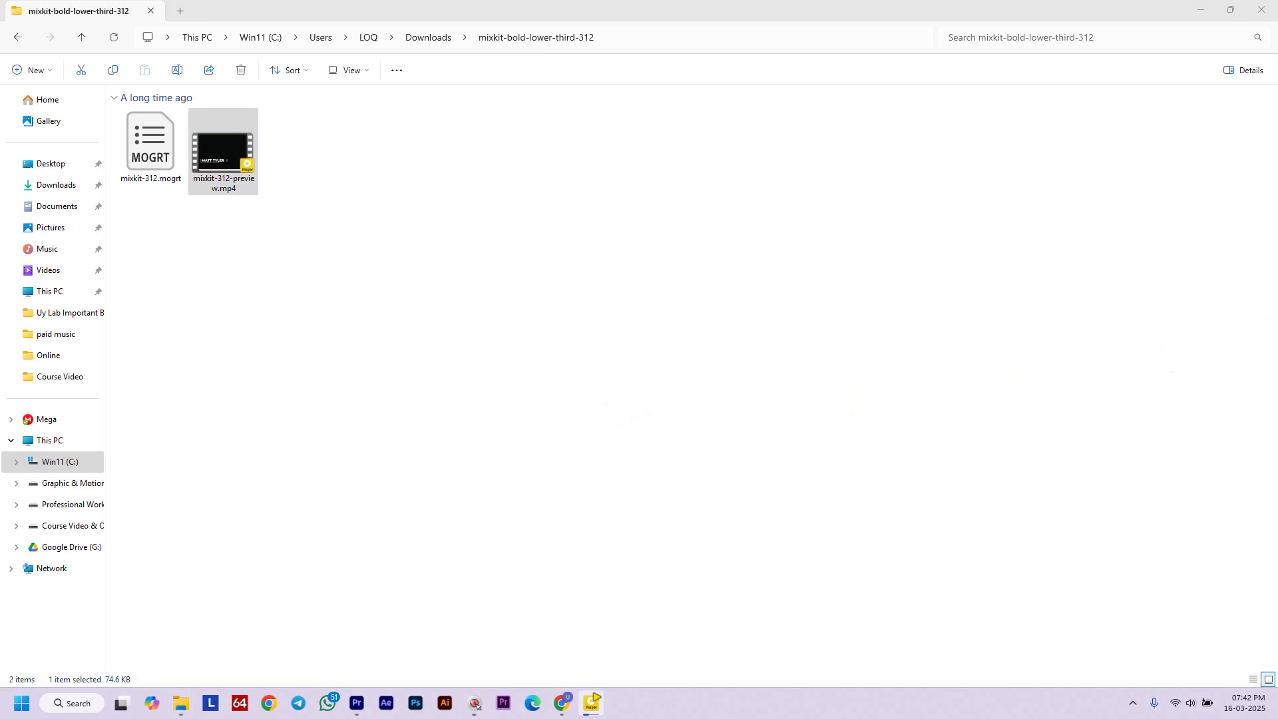
drag(1240, 114, 730, 173)
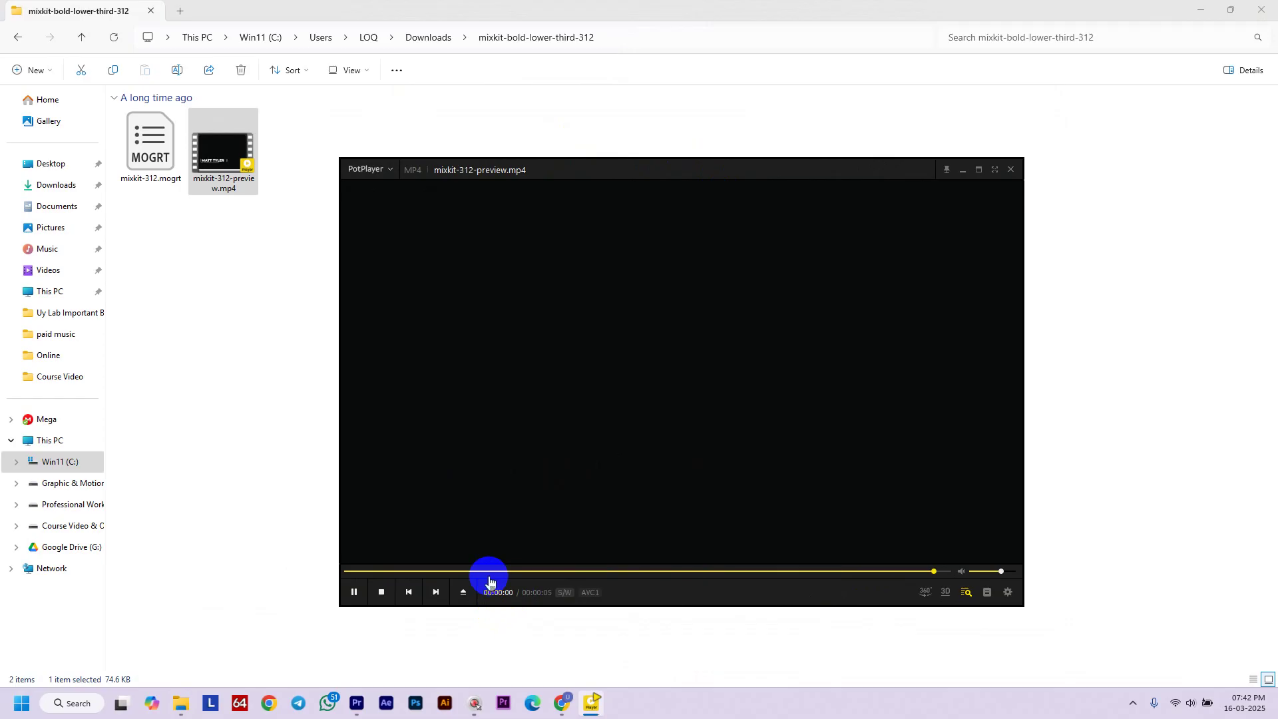
click(1012, 174)
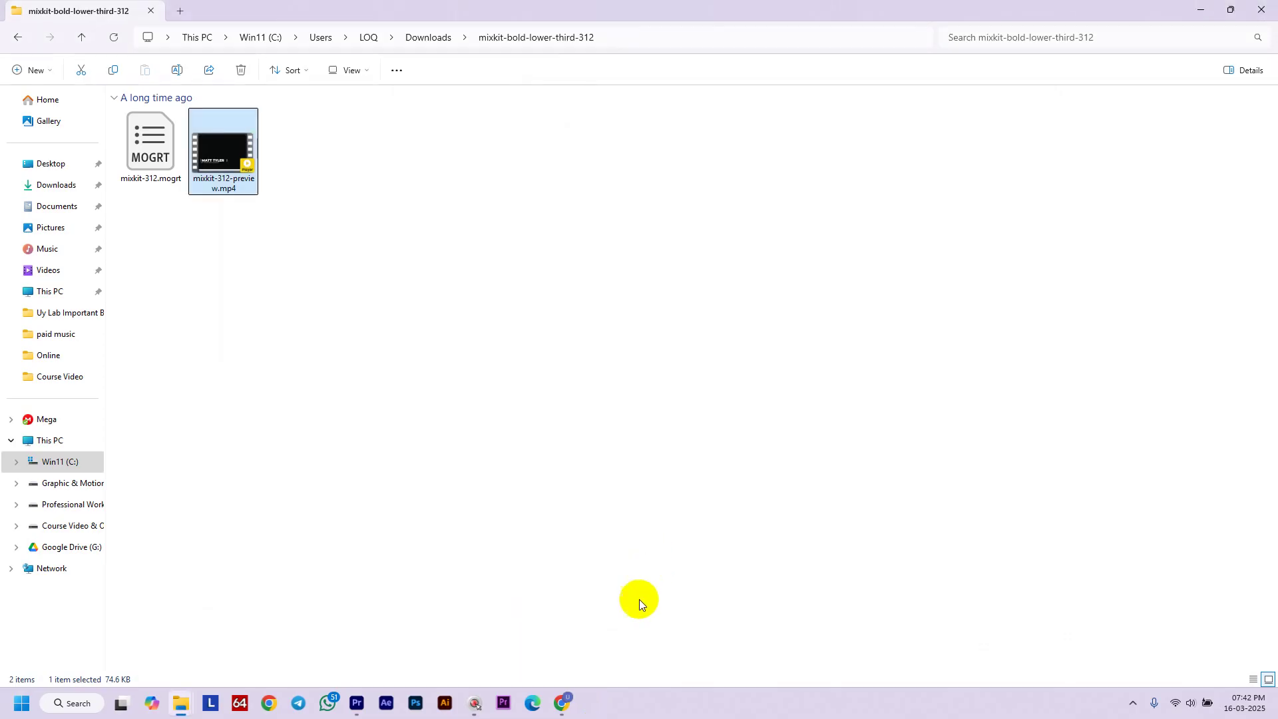
Switch to Premiere Pro, show the Effect Controls and load a different workspace layout
click(353, 707)
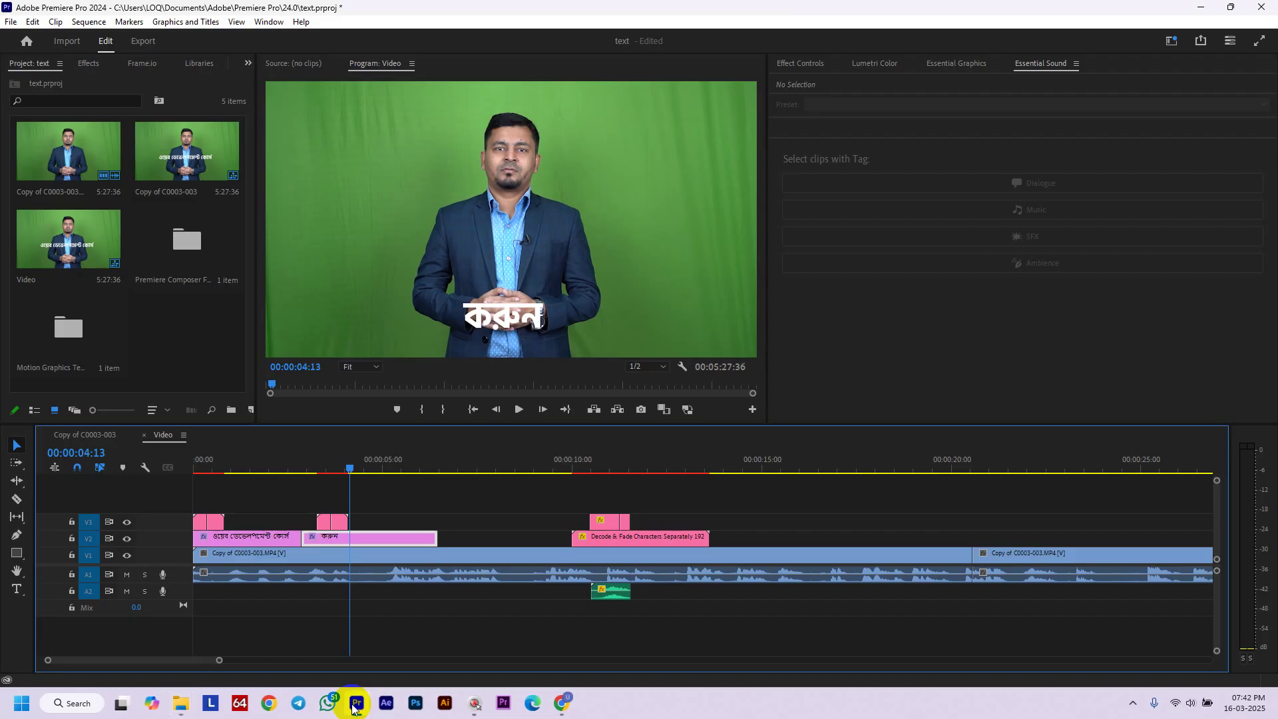
click(953, 67)
click(795, 63)
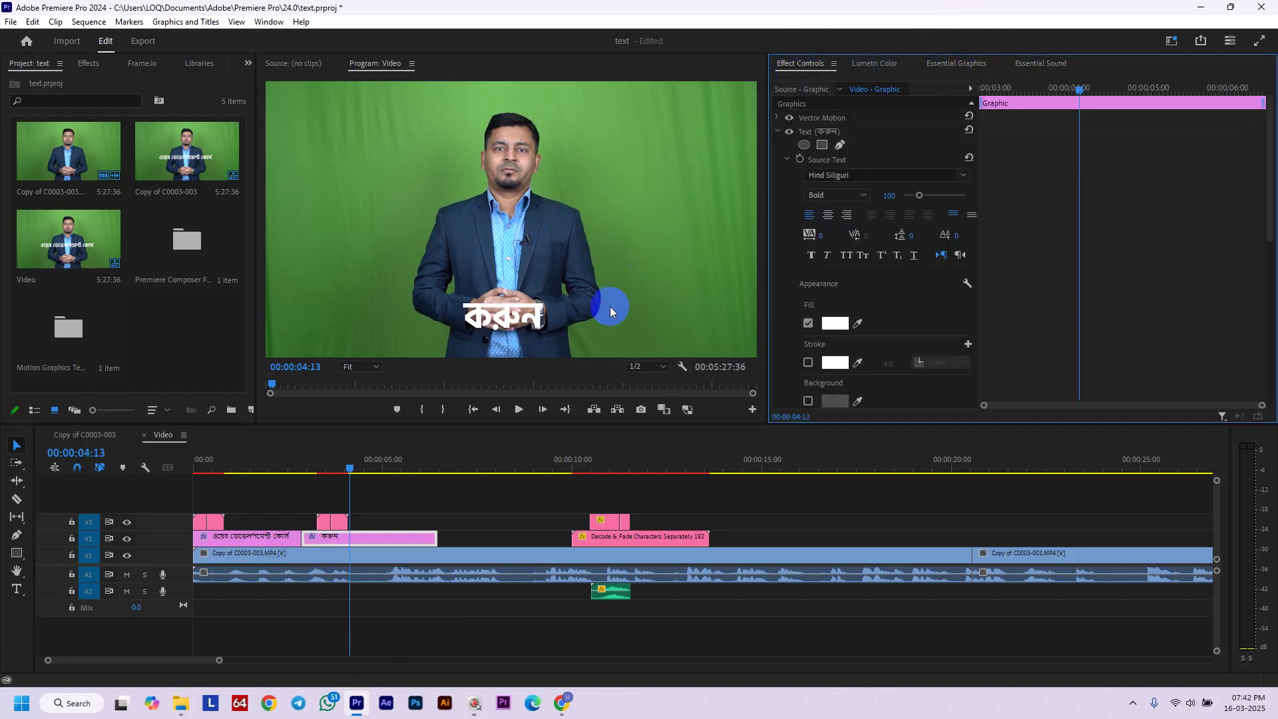
click(269, 22)
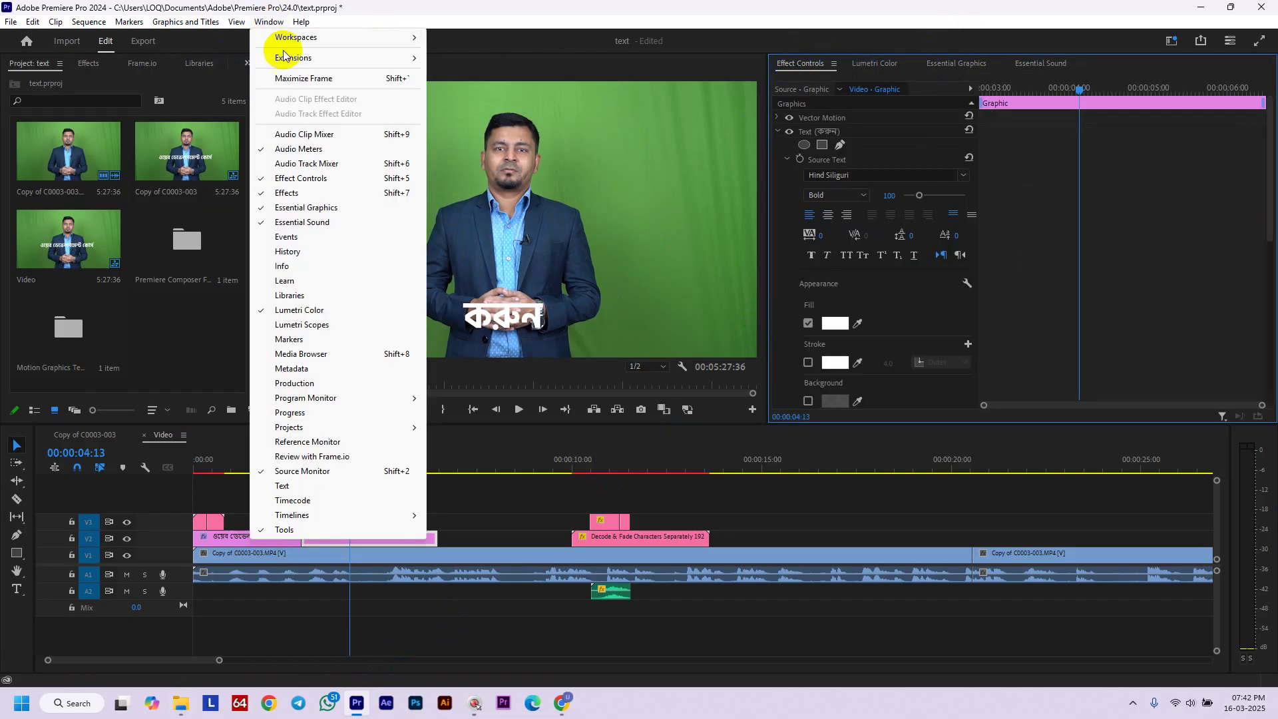
mouse_move(333, 37)
click(499, 262)
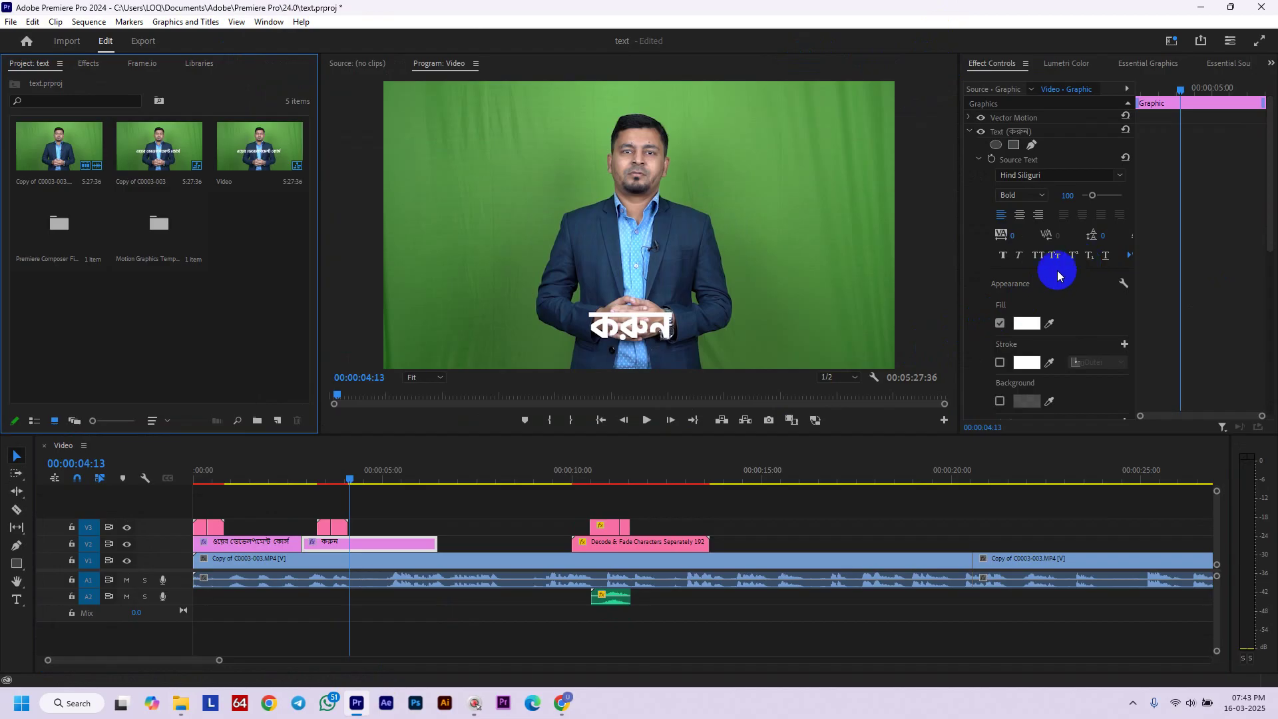
Bring up the Essential Graphics template browser showing My Templates
click(1166, 75)
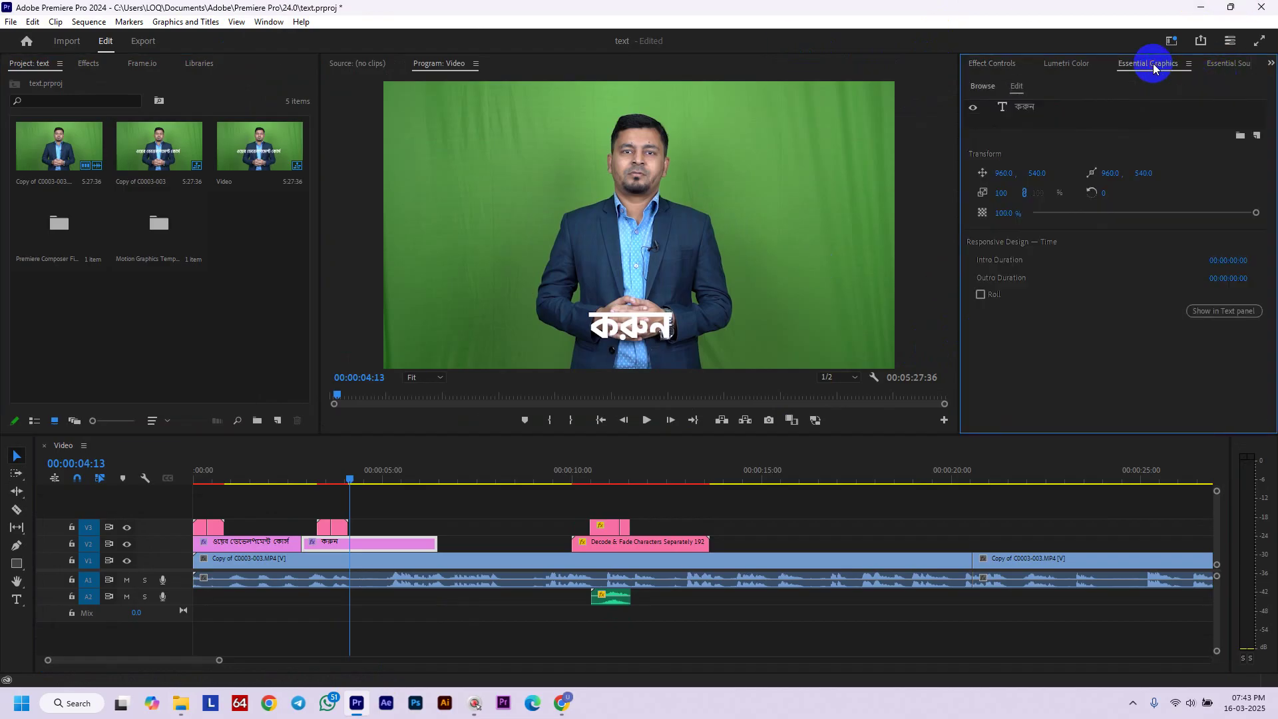
click(1221, 63)
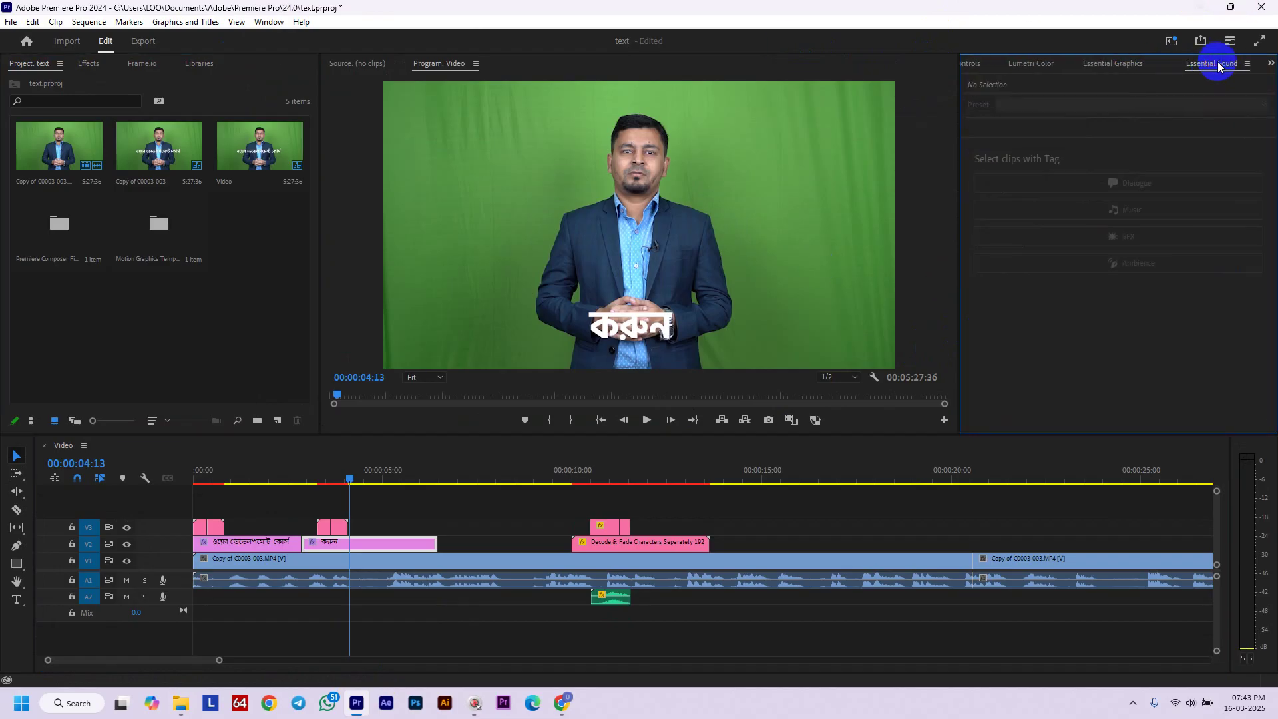
click(1112, 60)
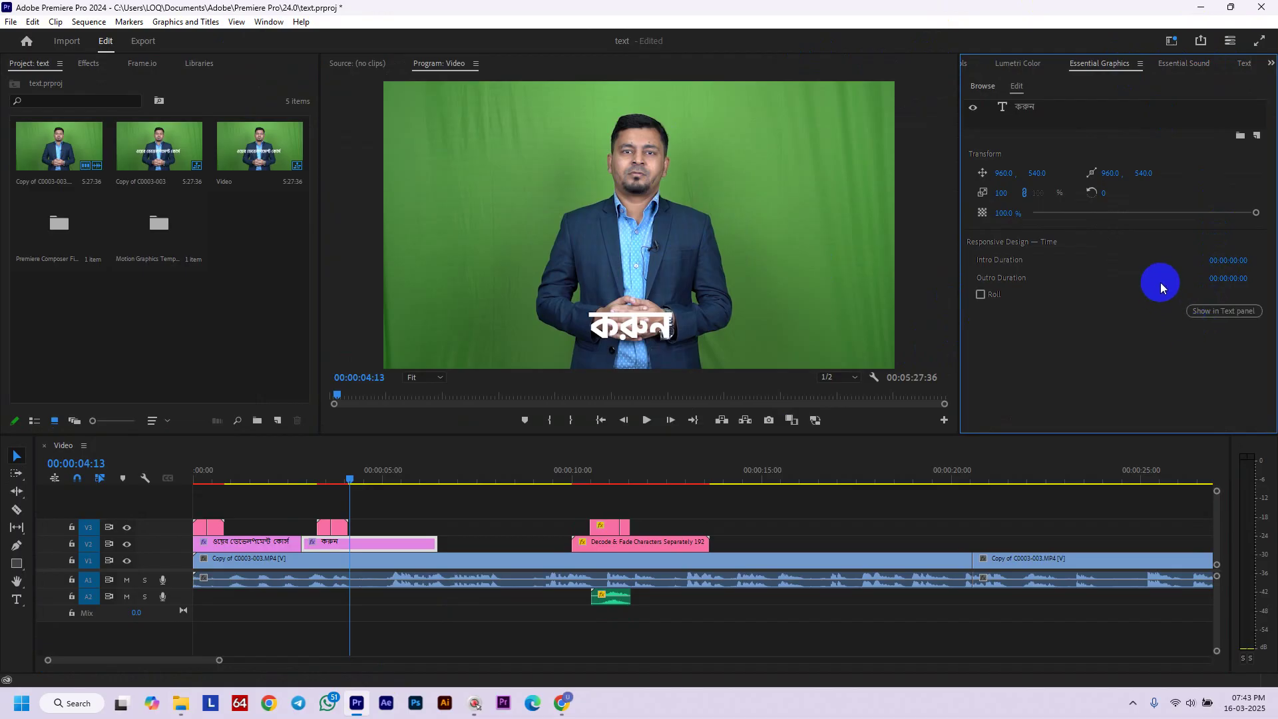
click(982, 86)
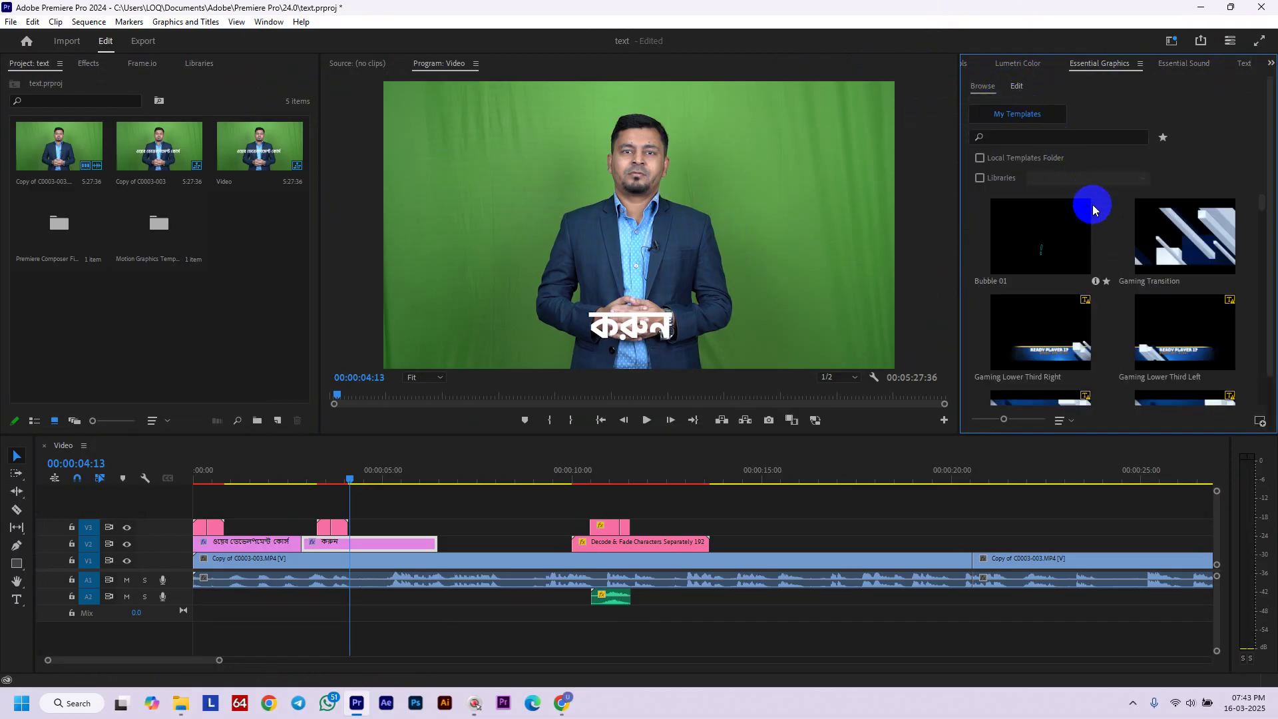
Install the mixkit-312.mogrt motion graphics template from the mixkit-bold-lower-third-312 folder in Downloads
click(1258, 421)
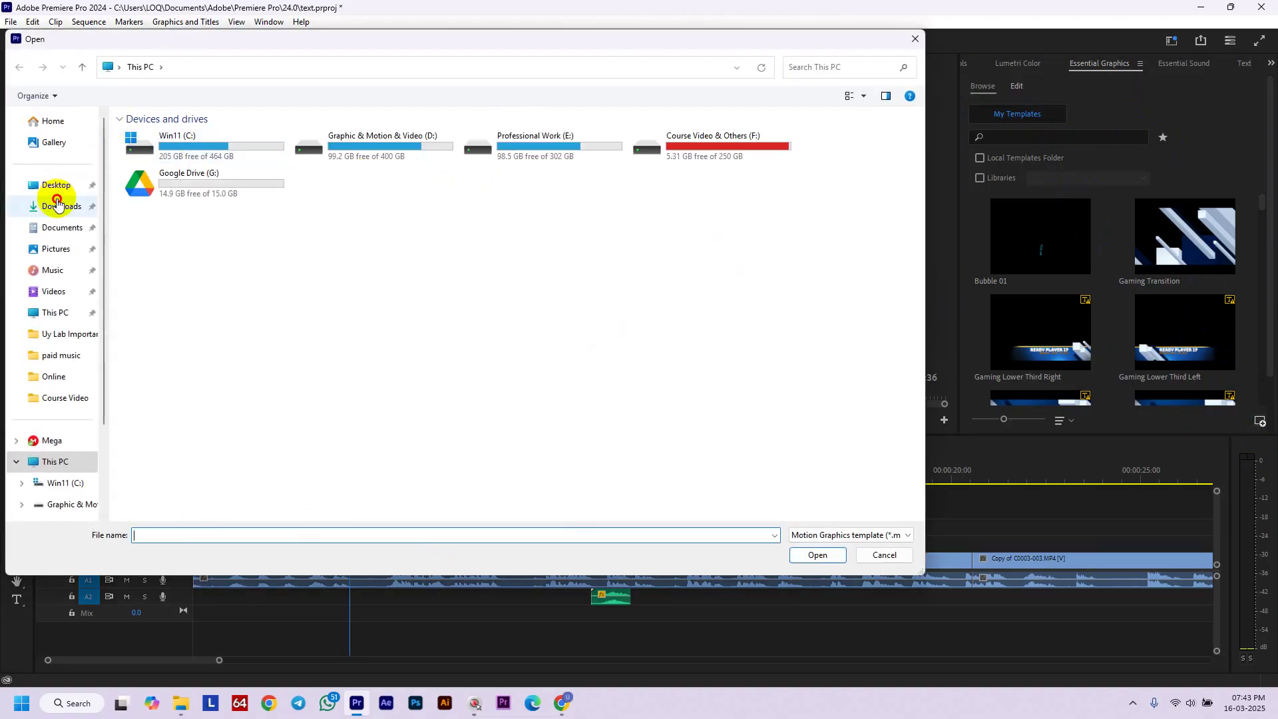
click(58, 206)
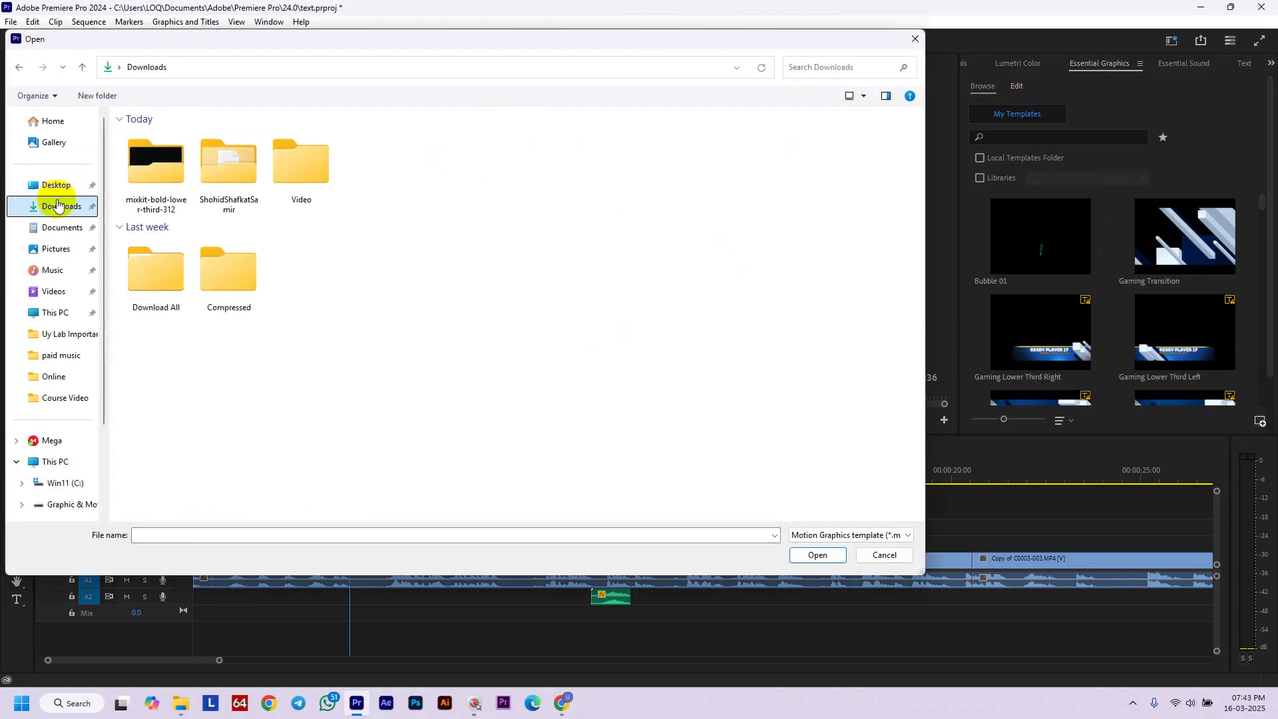
double_click(154, 180)
click(167, 156)
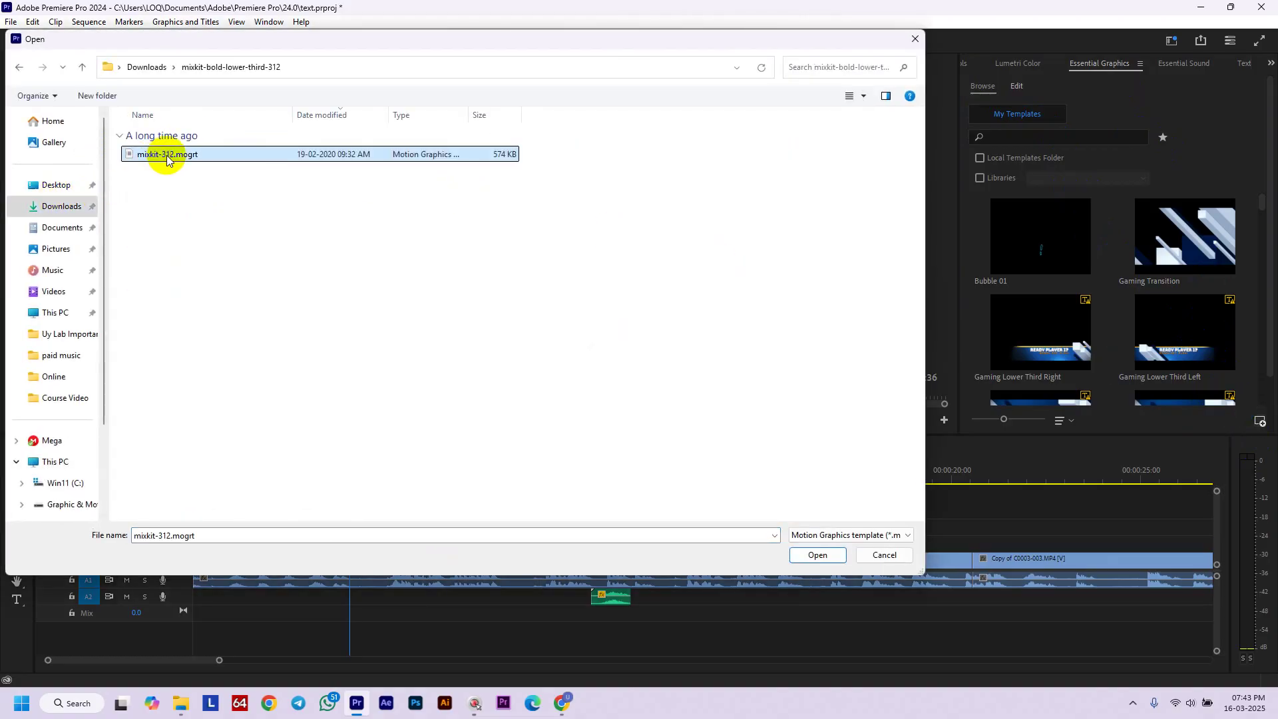
click(811, 555)
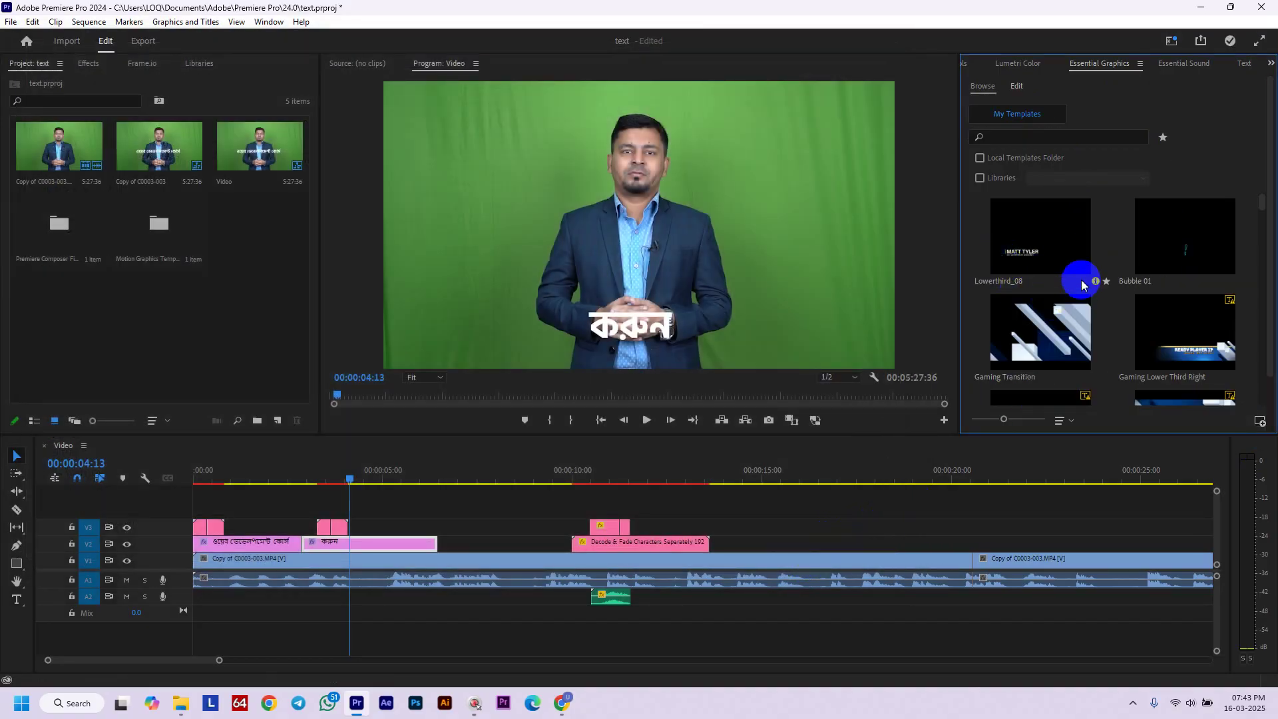
Place the Lowerthird_08 template on track V3 at 00:00:04:13 and preview it, leaving the playhead at 00:00:05:53
click(1043, 259)
drag(1043, 259, 349, 533)
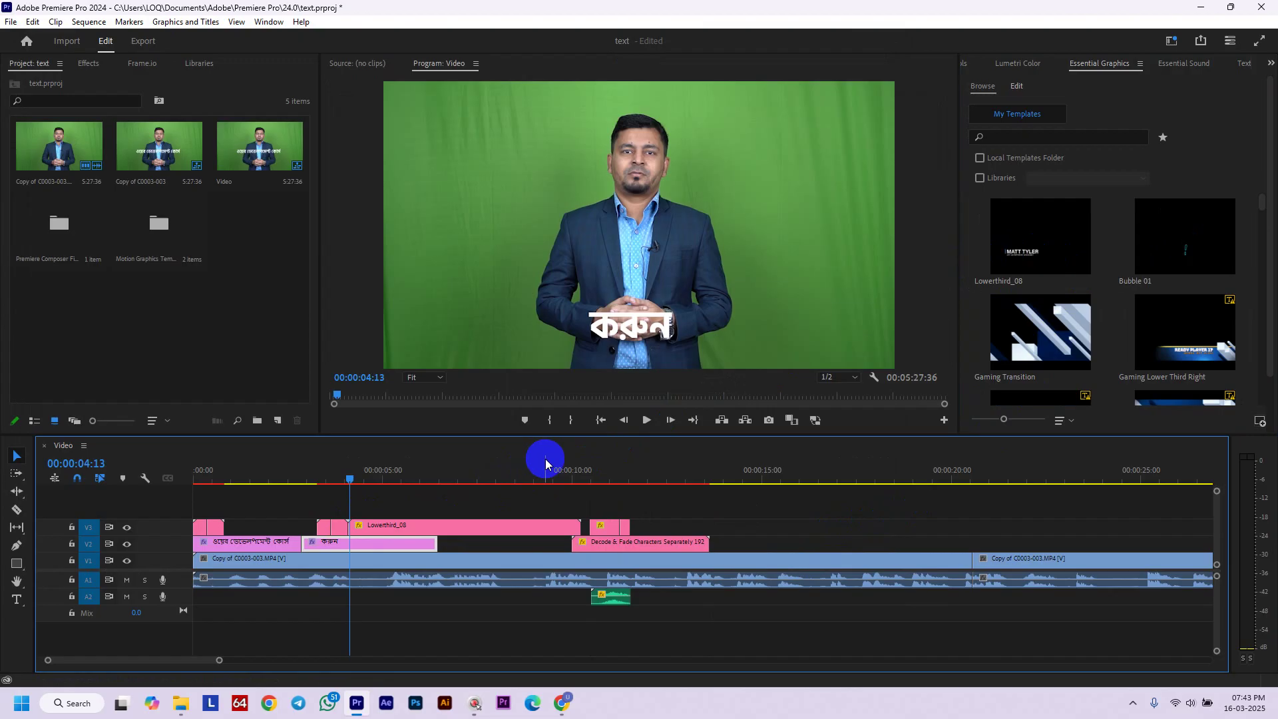
drag(353, 484, 443, 483)
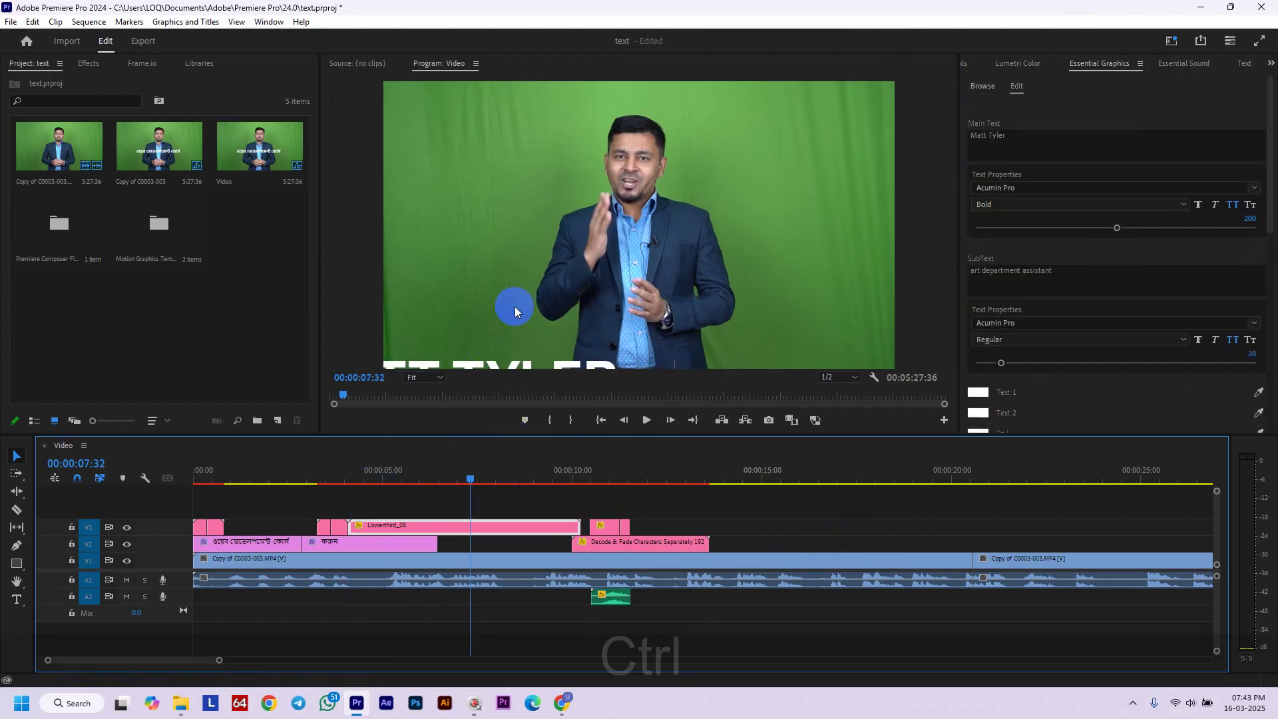
drag(466, 492, 402, 488)
click(499, 347)
click(475, 374)
click(491, 349)
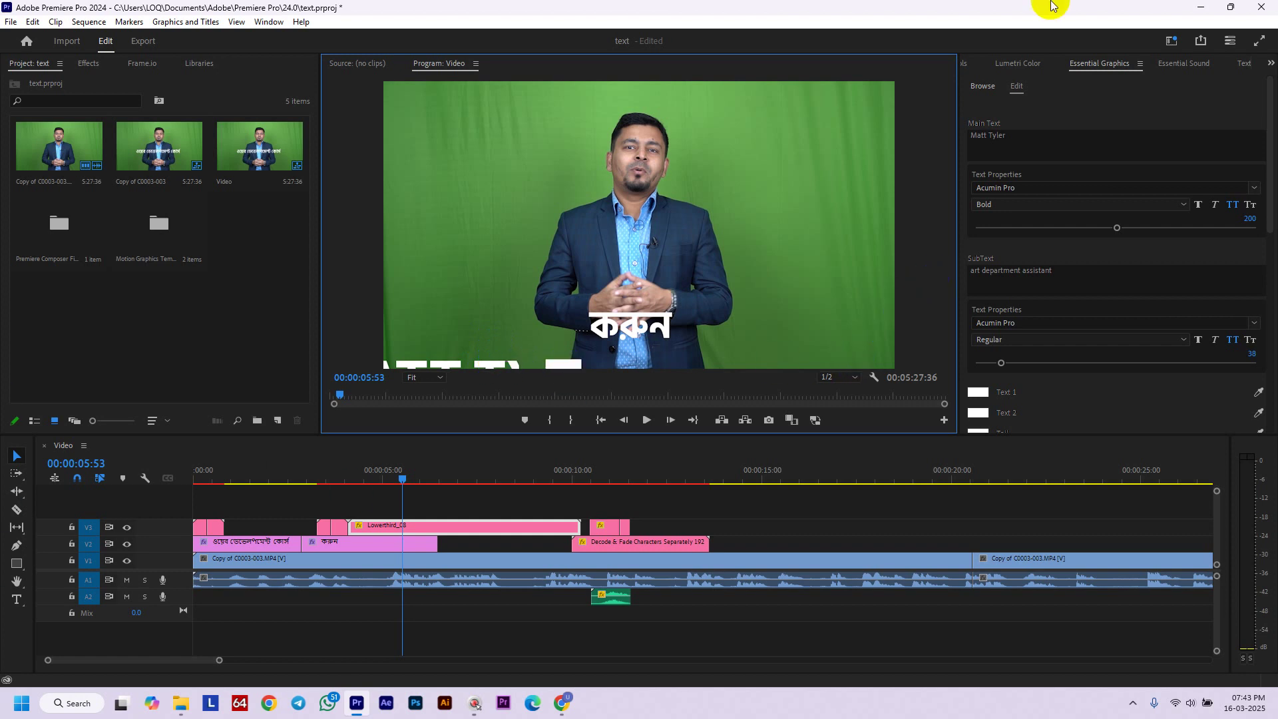
Replace the main text of the lower third with "Class 07"
click(1005, 137)
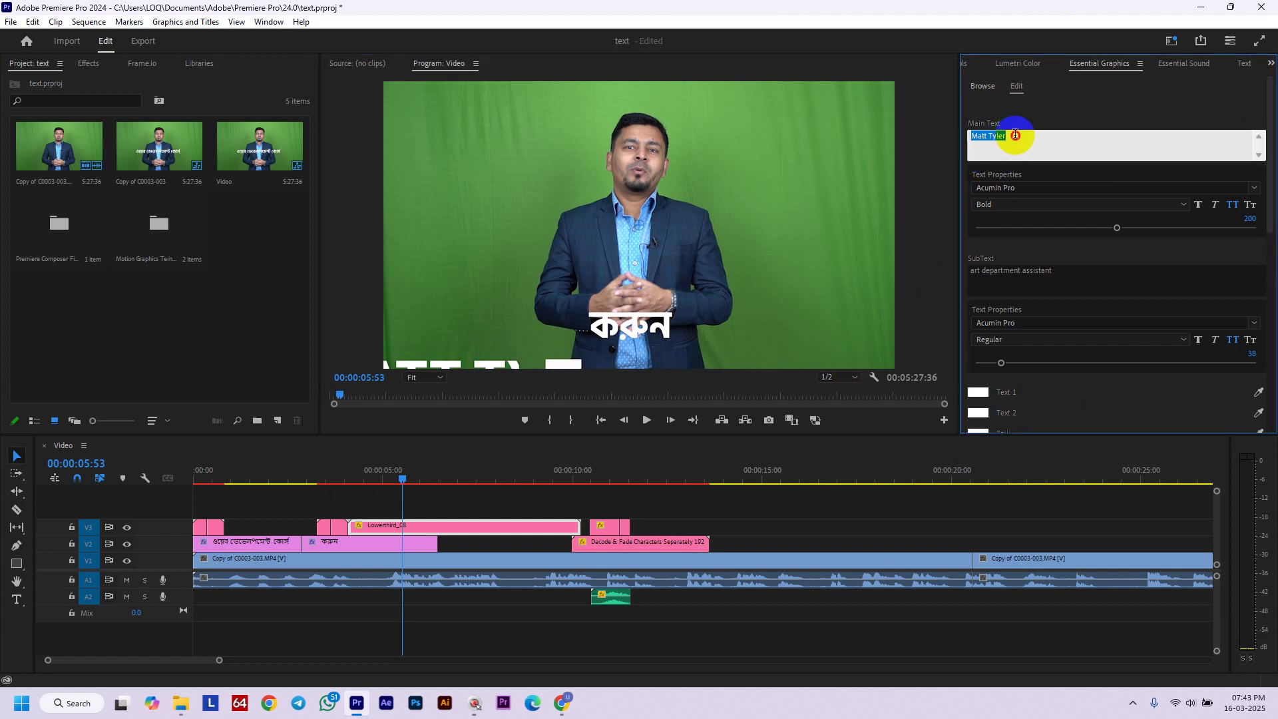
key(BackSpace)
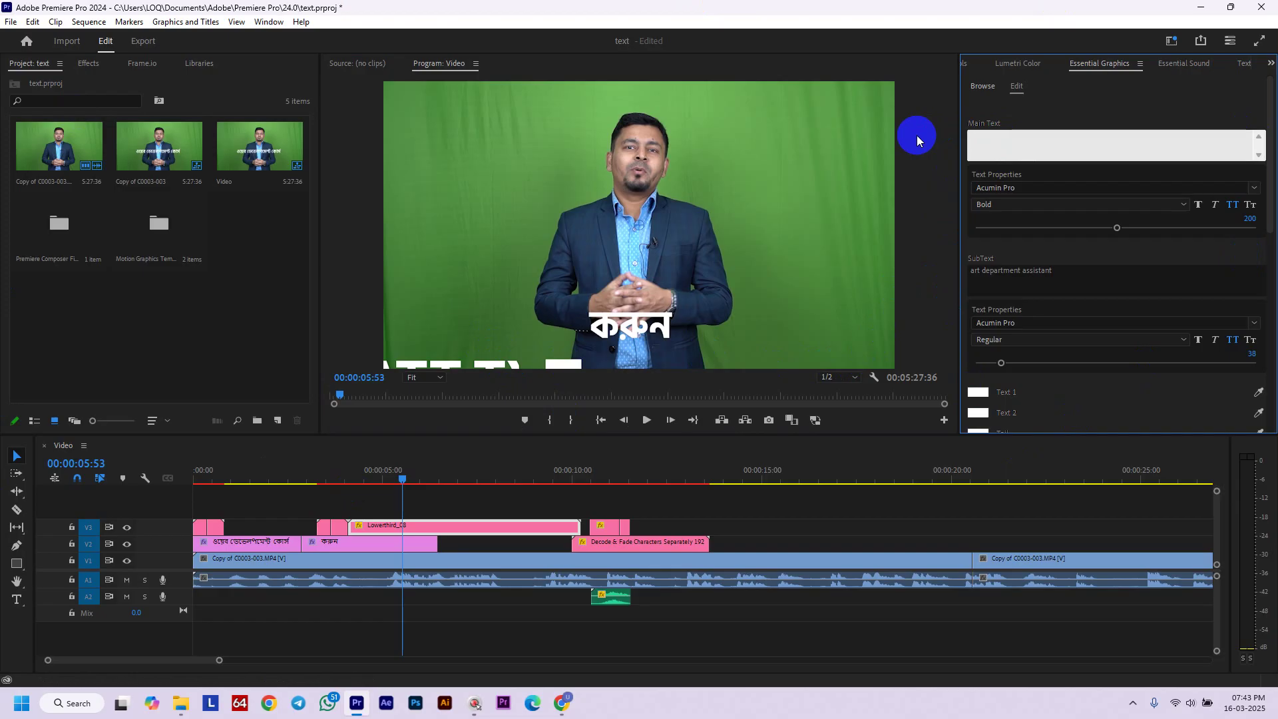
key(shift)
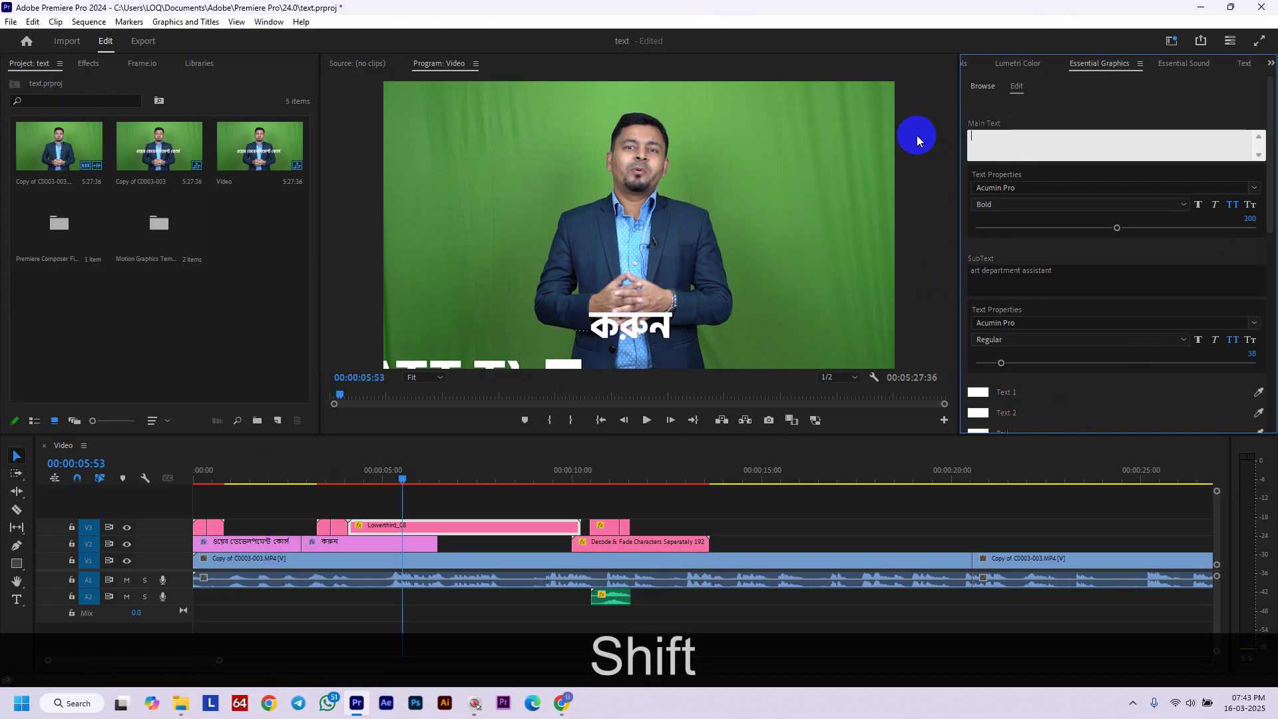
text(Class 07)
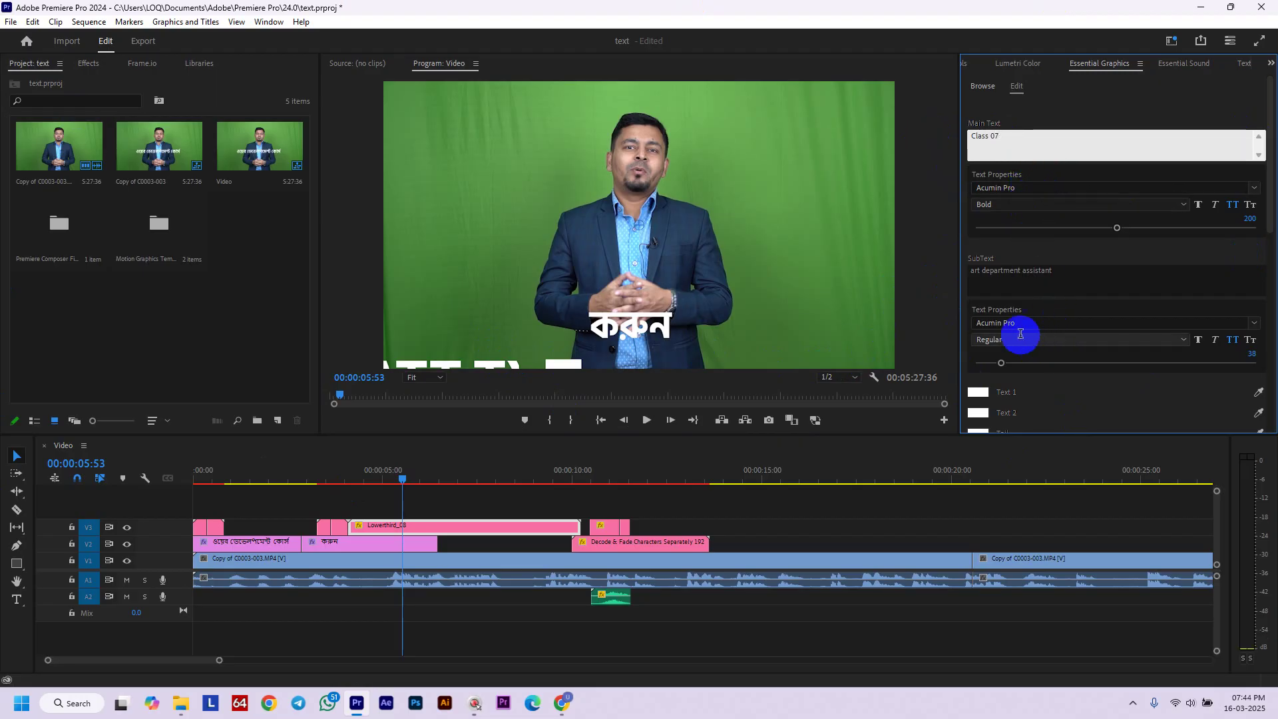
click(1056, 269)
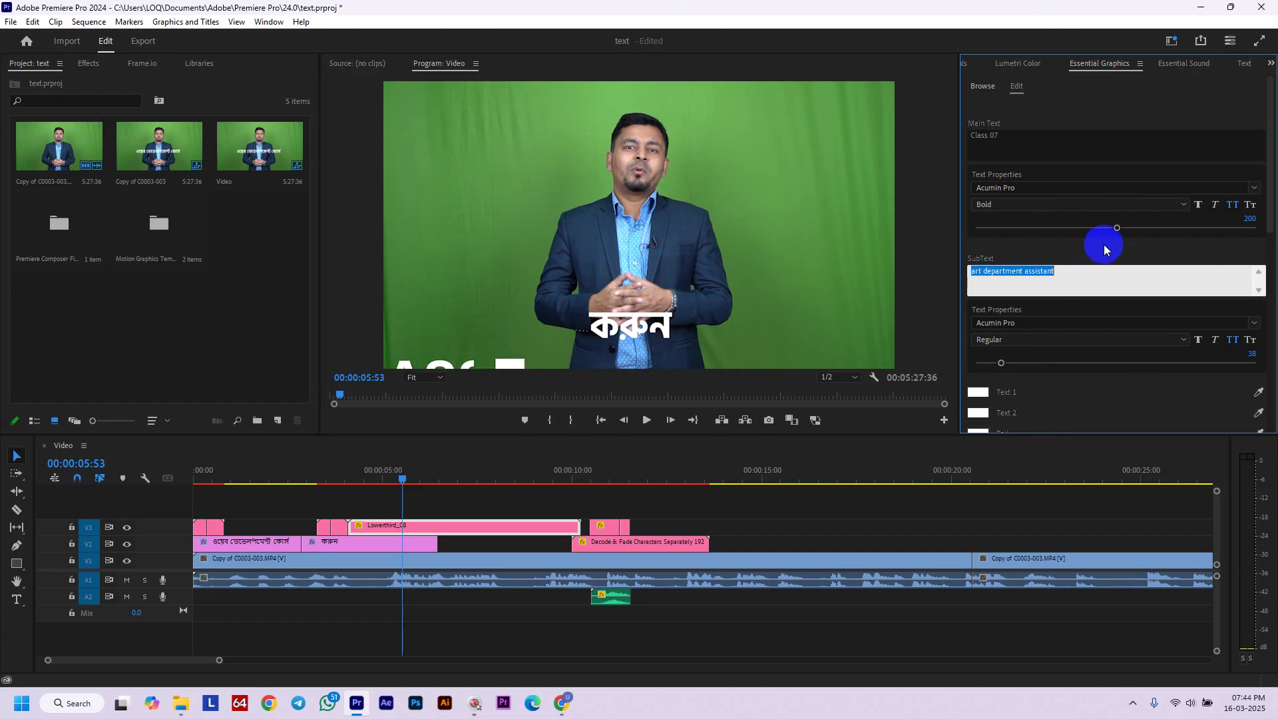
Reduce the lower third's main text size to about 39
click(1063, 235)
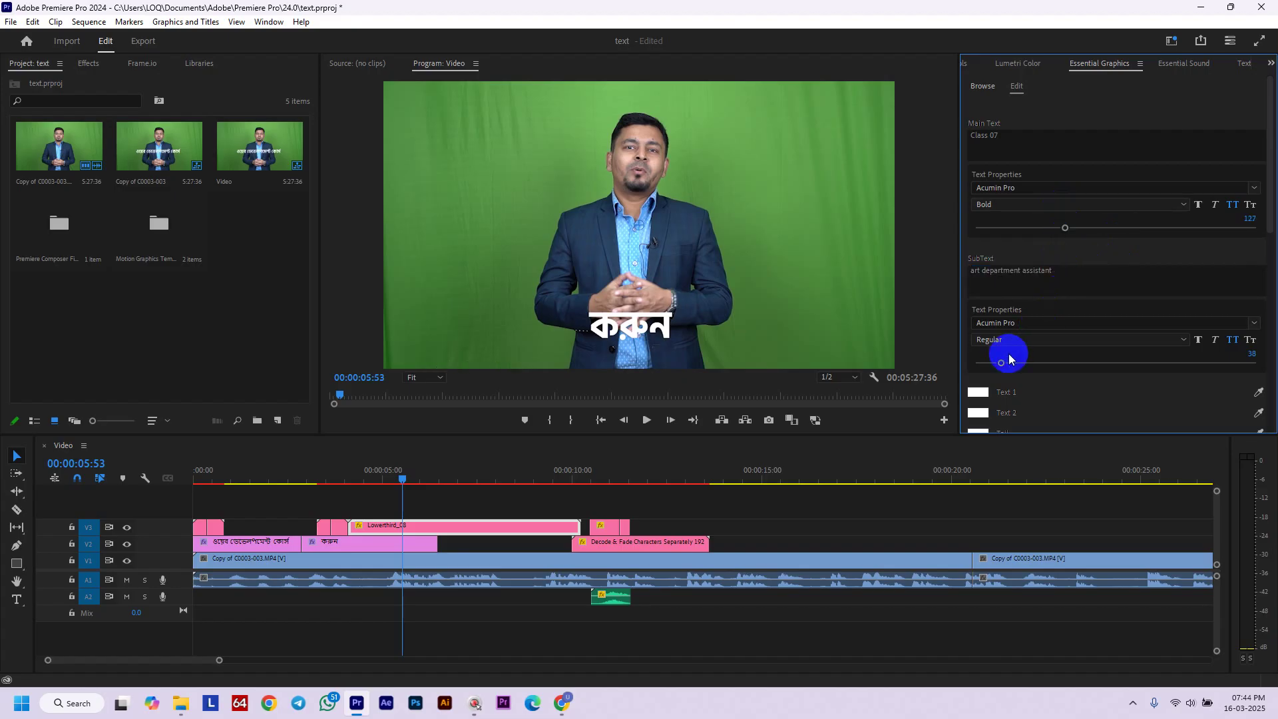
drag(1065, 233, 1002, 232)
scroll(1021, 357, down, 2)
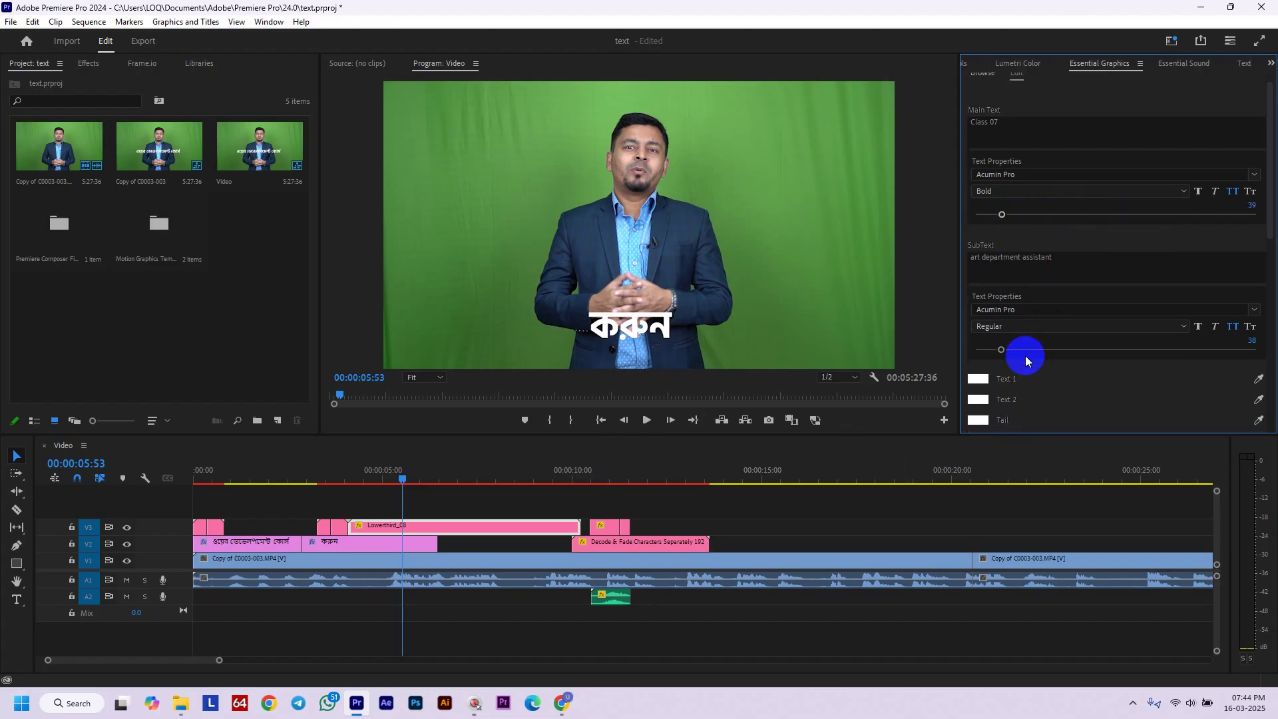
Review the lower third's remaining settings, enlarge the Program monitor and preview the Lowerthird_08 clip from 00:00:04:25
scroll(1035, 403, down, 8)
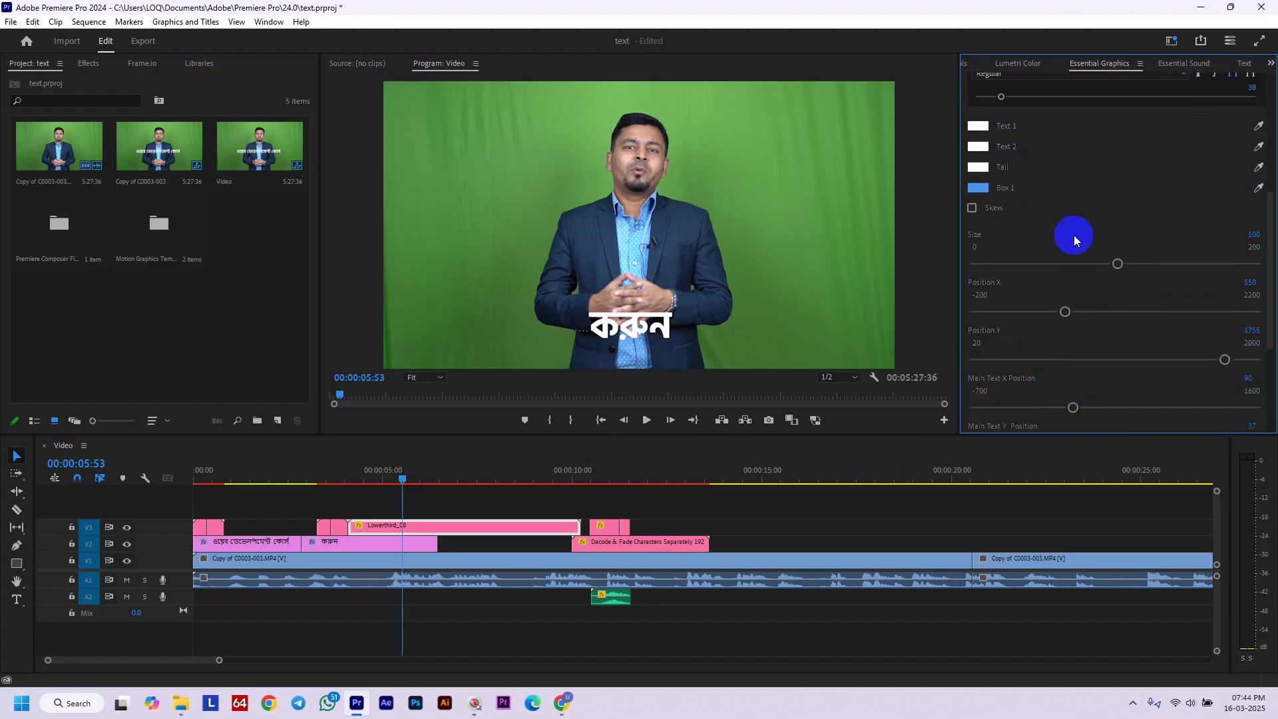
scroll(1086, 322, down, 1)
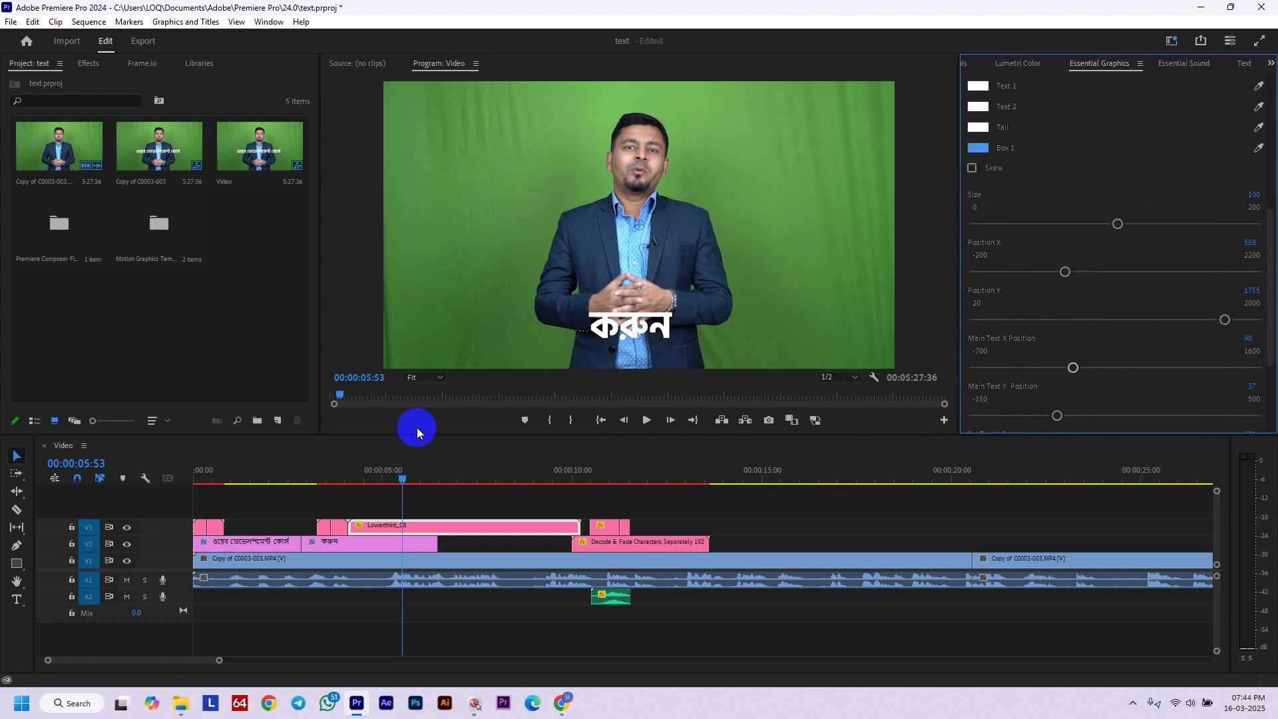
drag(418, 438, 422, 493)
key(space)
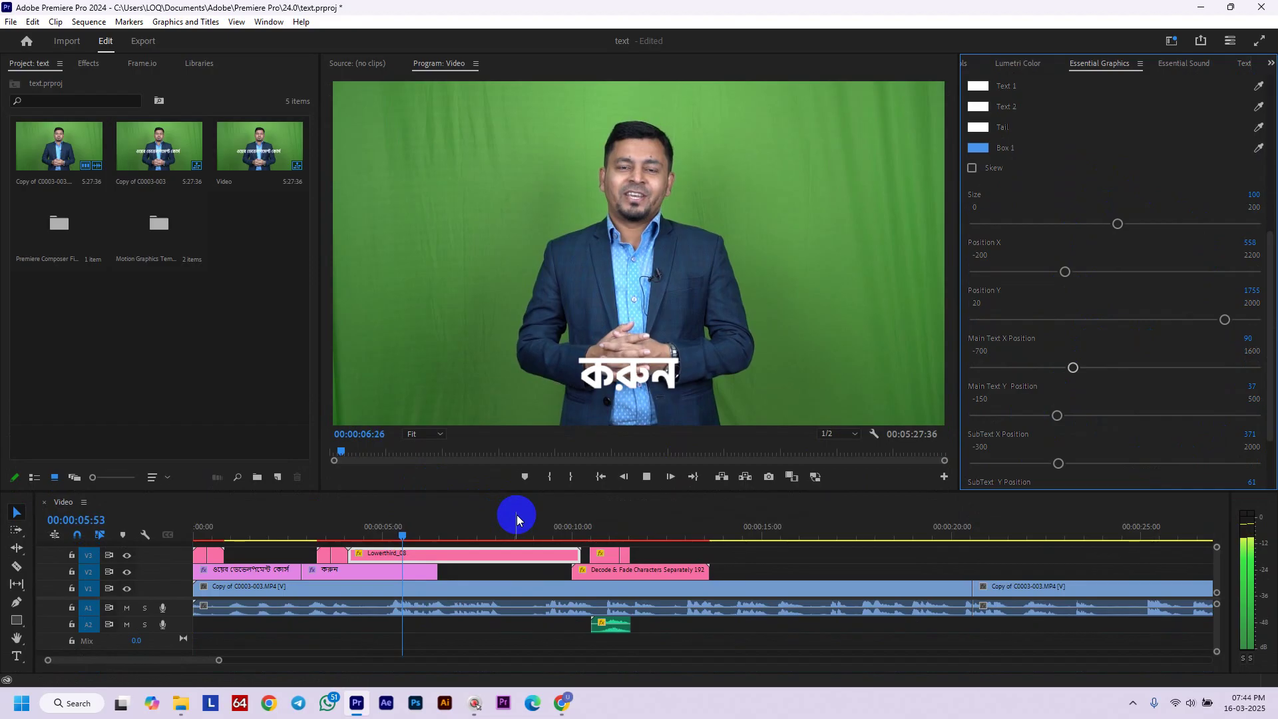
drag(405, 530, 354, 536)
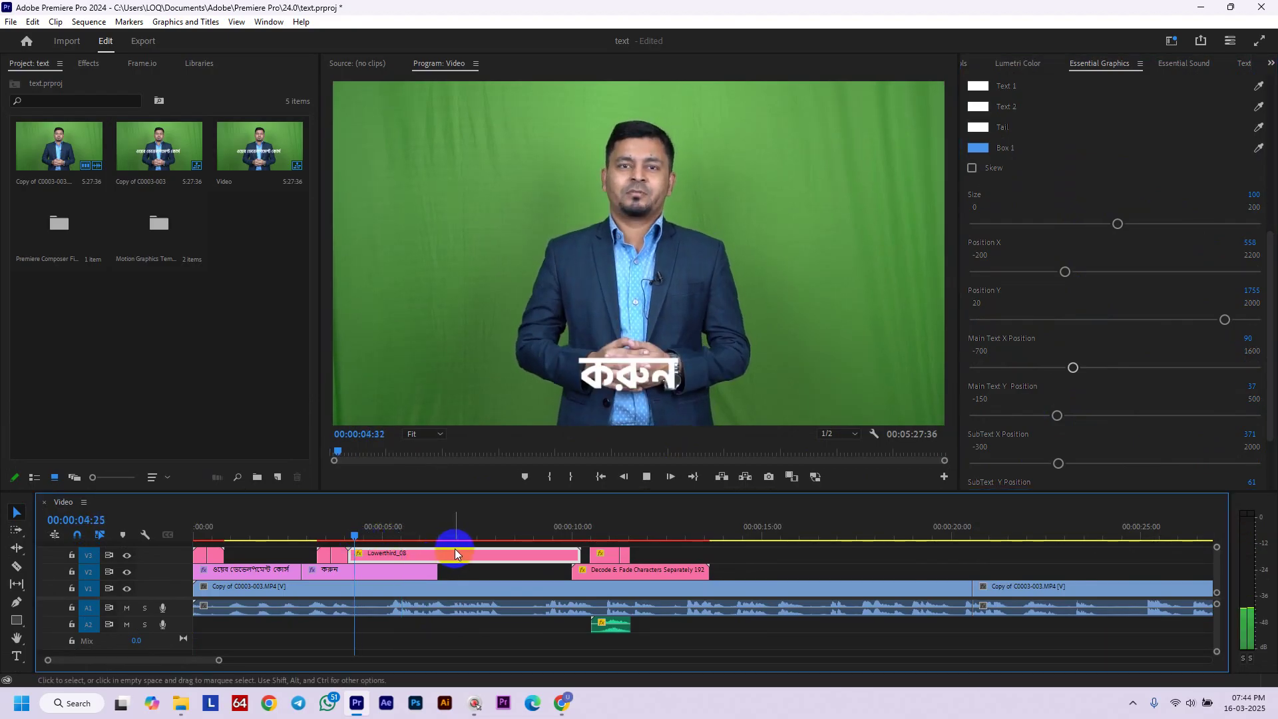
key(space)
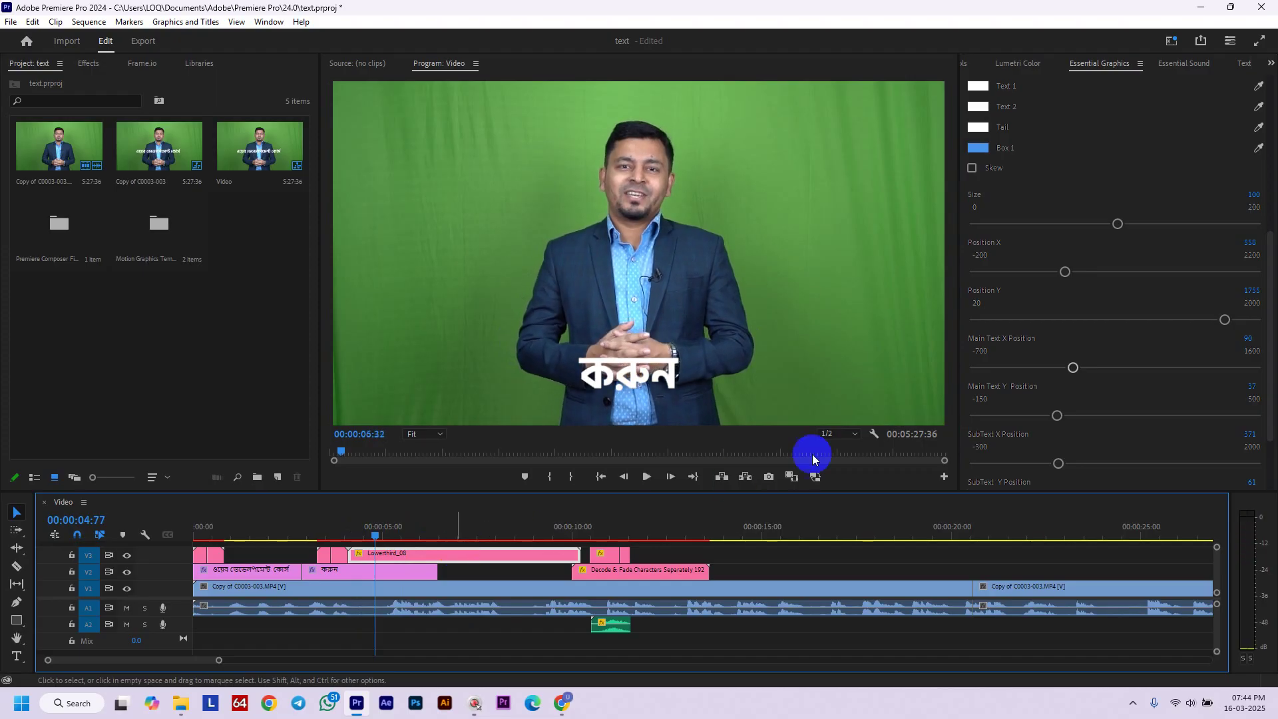
Increase the lower third's main text size to about 172 and check it with the playhead at 00:00:05:18
scroll(1031, 346, up, 5)
scroll(1045, 338, up, 2)
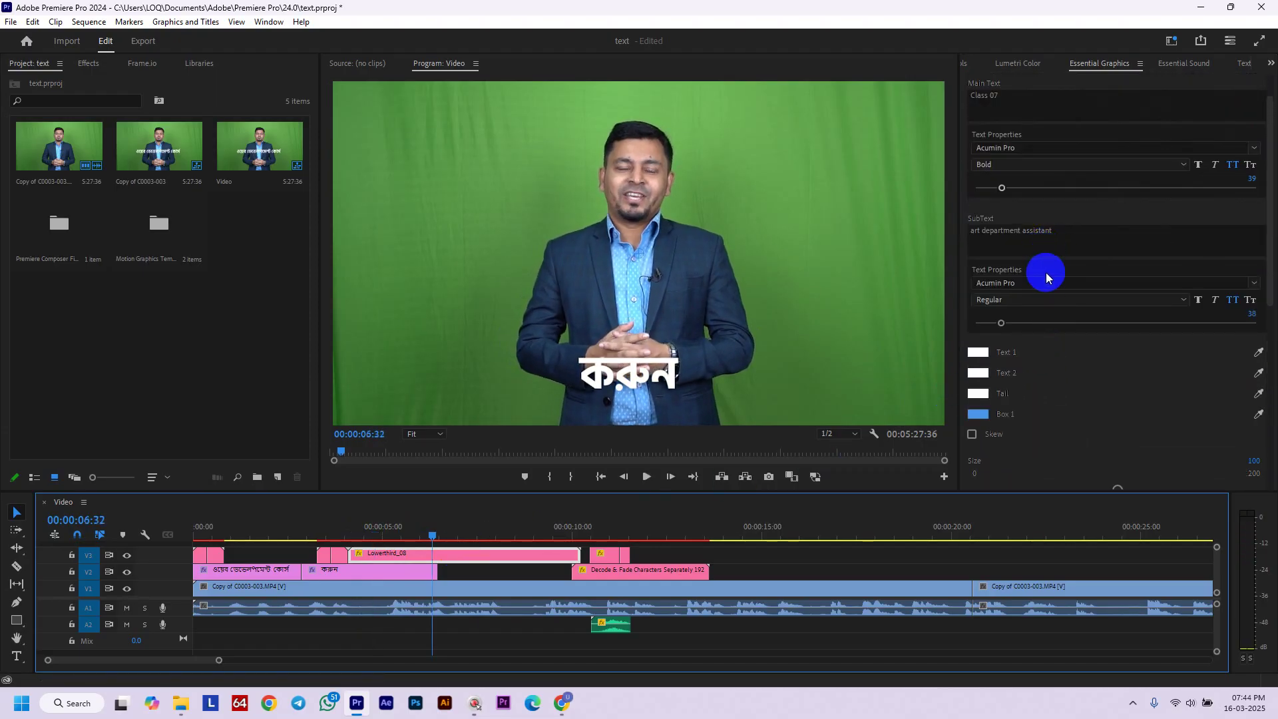
click(1033, 282)
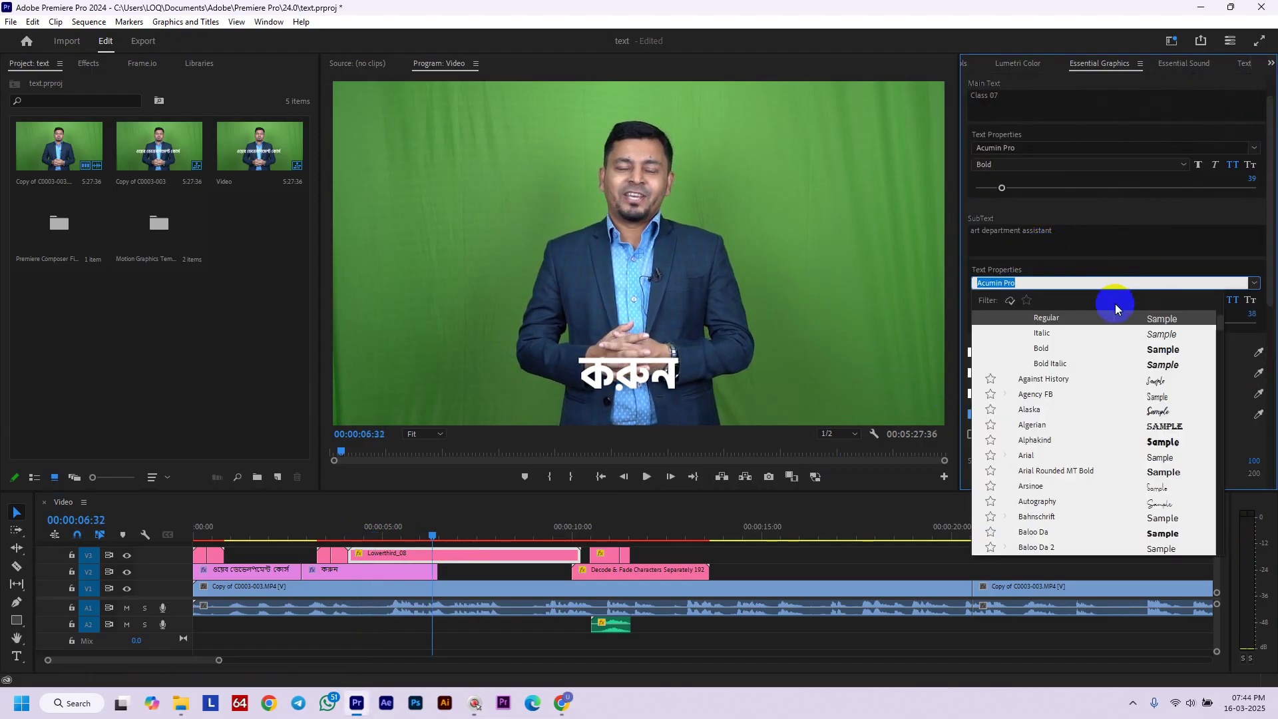
drag(1002, 187, 1042, 189)
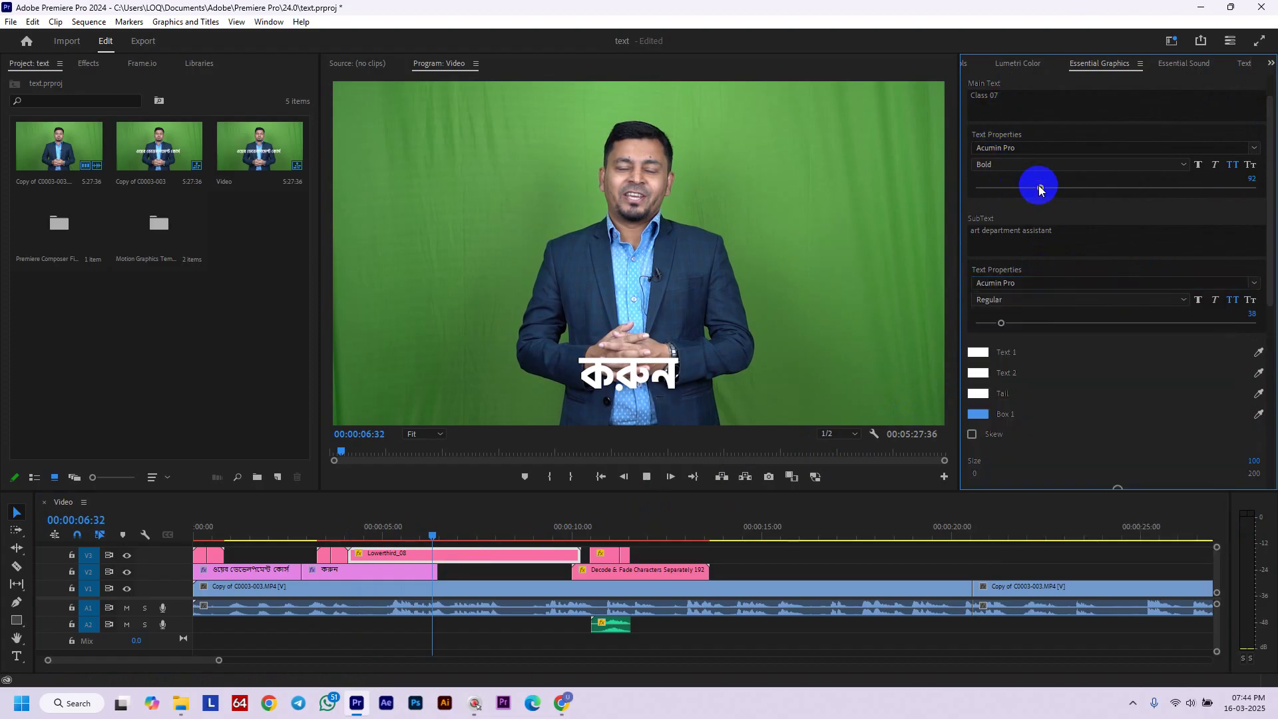
key(space)
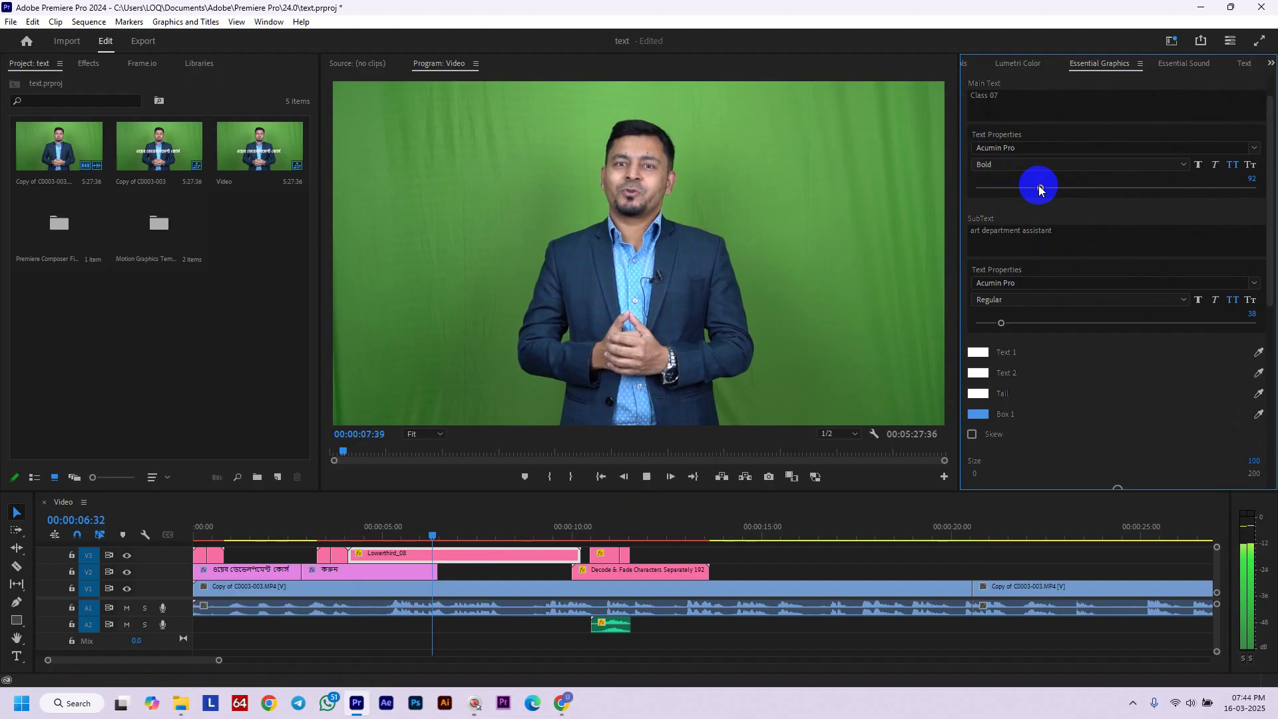
drag(1042, 190, 1097, 193)
key(space)
drag(637, 537, 477, 551)
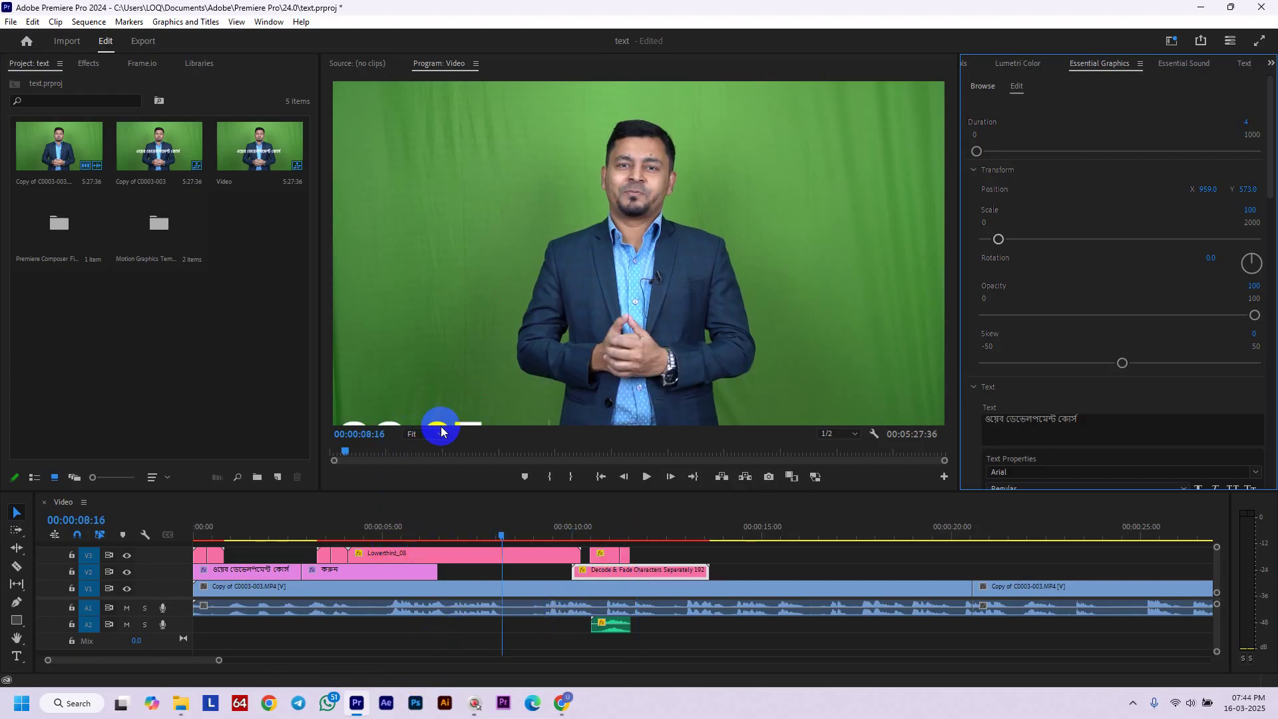
click(392, 537)
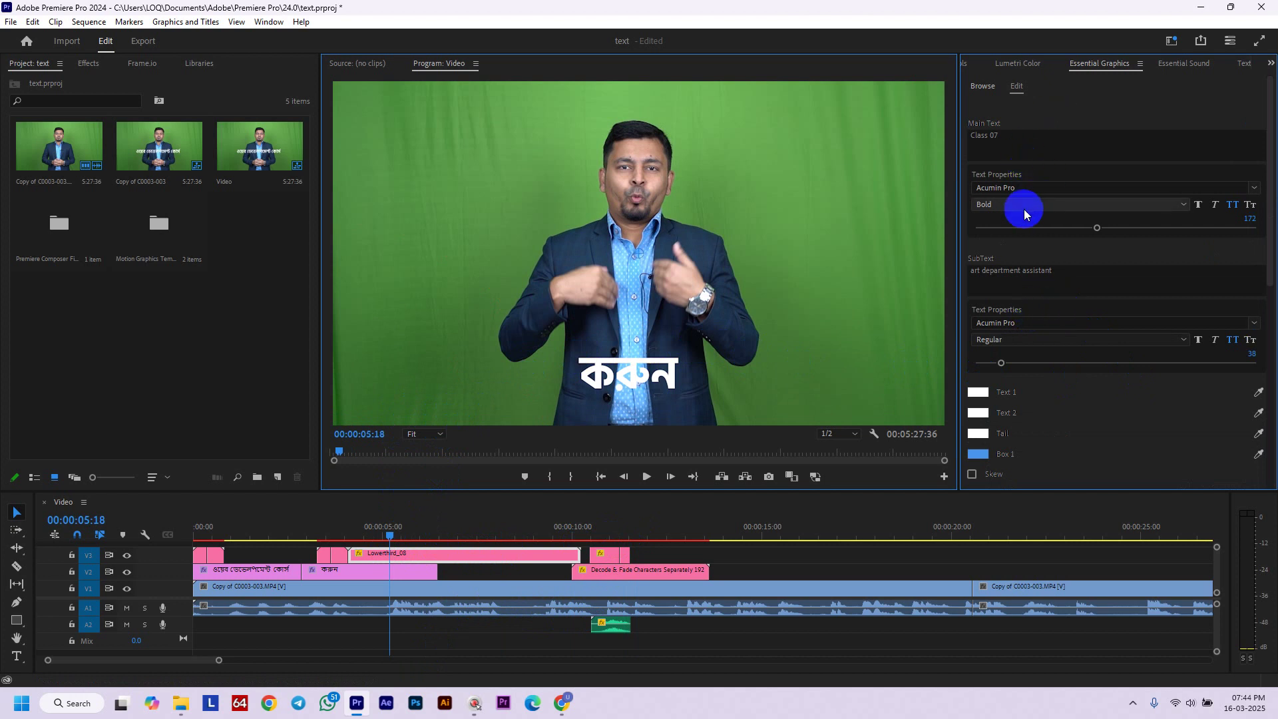
Change the lower third's main text to "Class 07 today" and set its size to about 182
click(1012, 130)
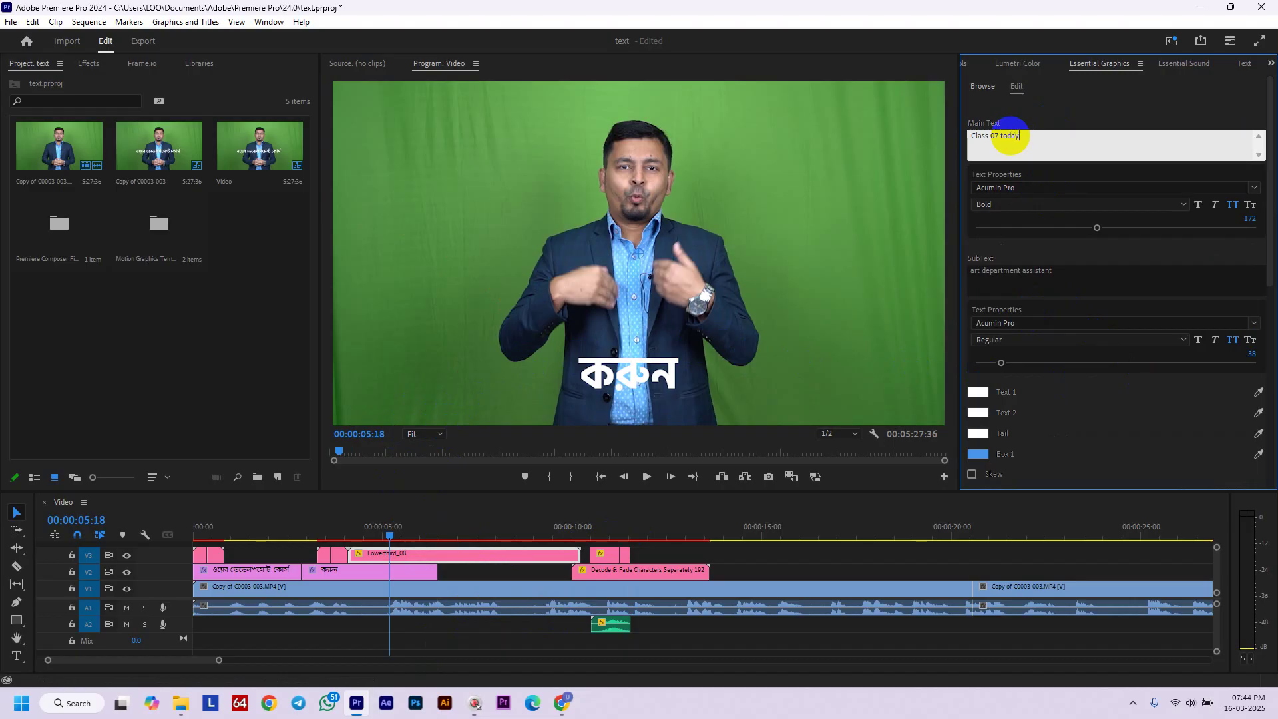
scroll(1096, 226, up, 10)
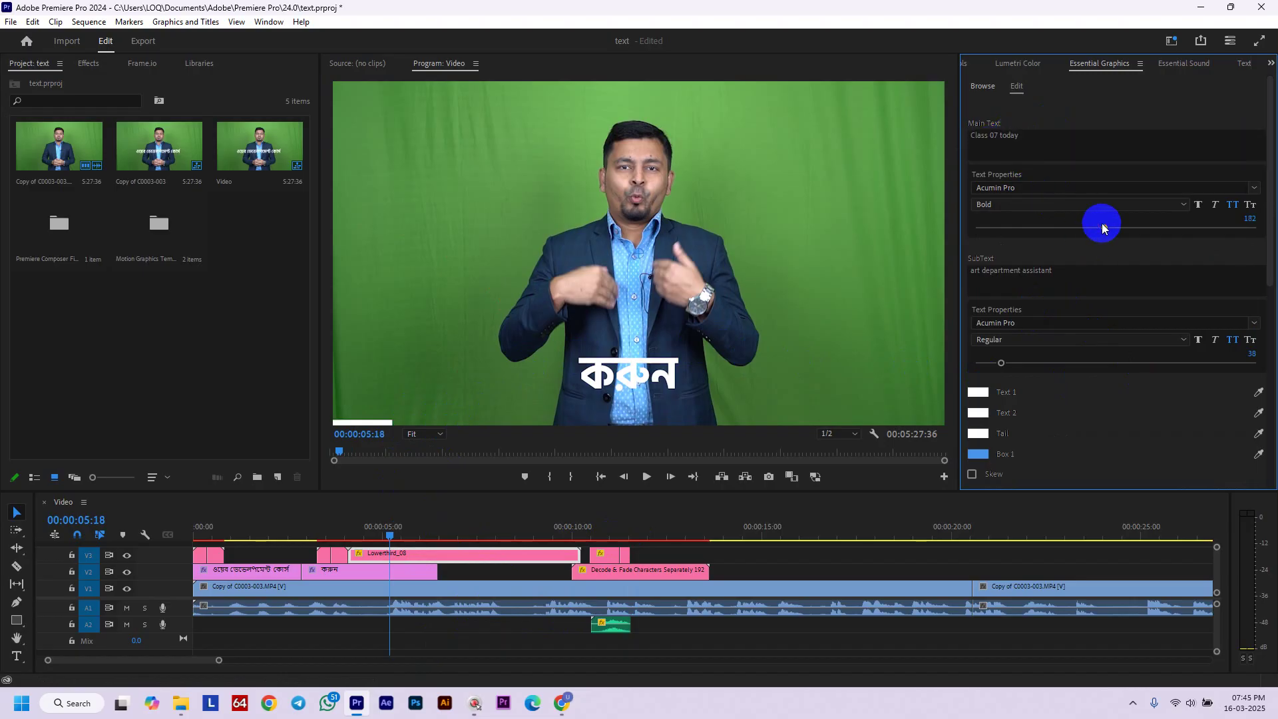
click(1090, 288)
click(387, 426)
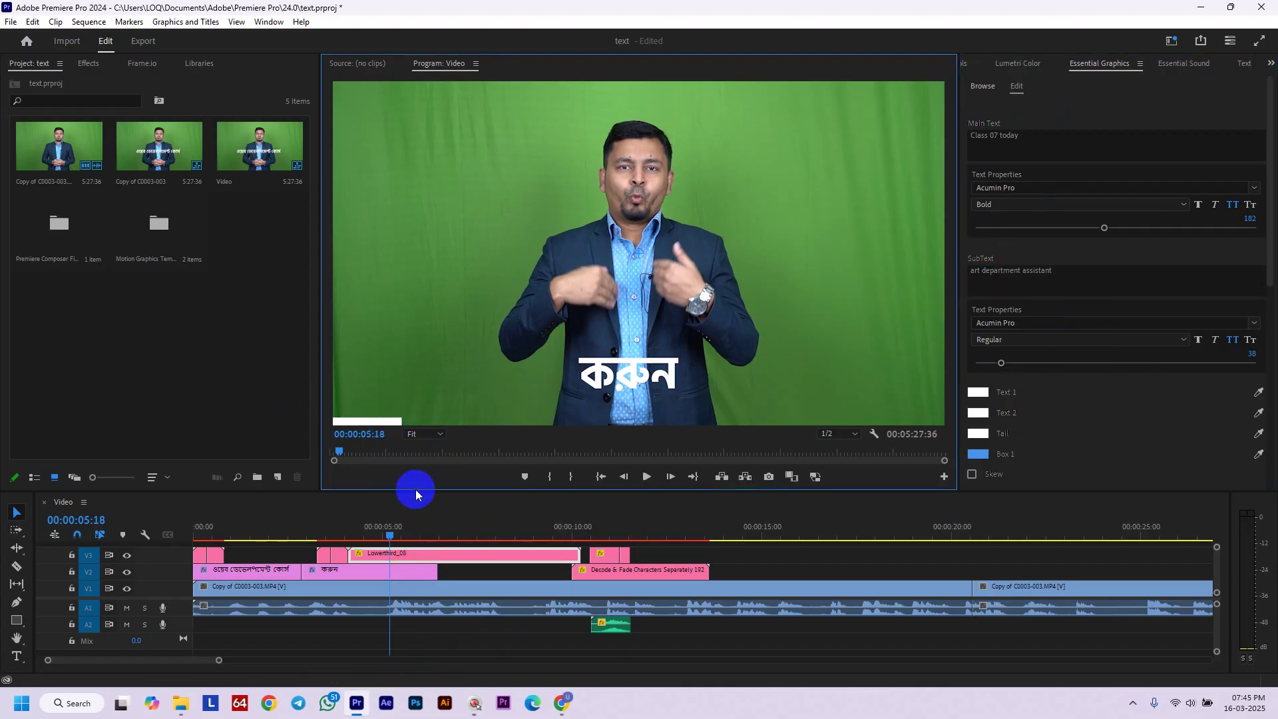
Place Lowerthird_08 from the Motion Graphics Template Media bin on track V2 at about 7 seconds and move the playhead to 00:00:04:79
drag(415, 492, 396, 551)
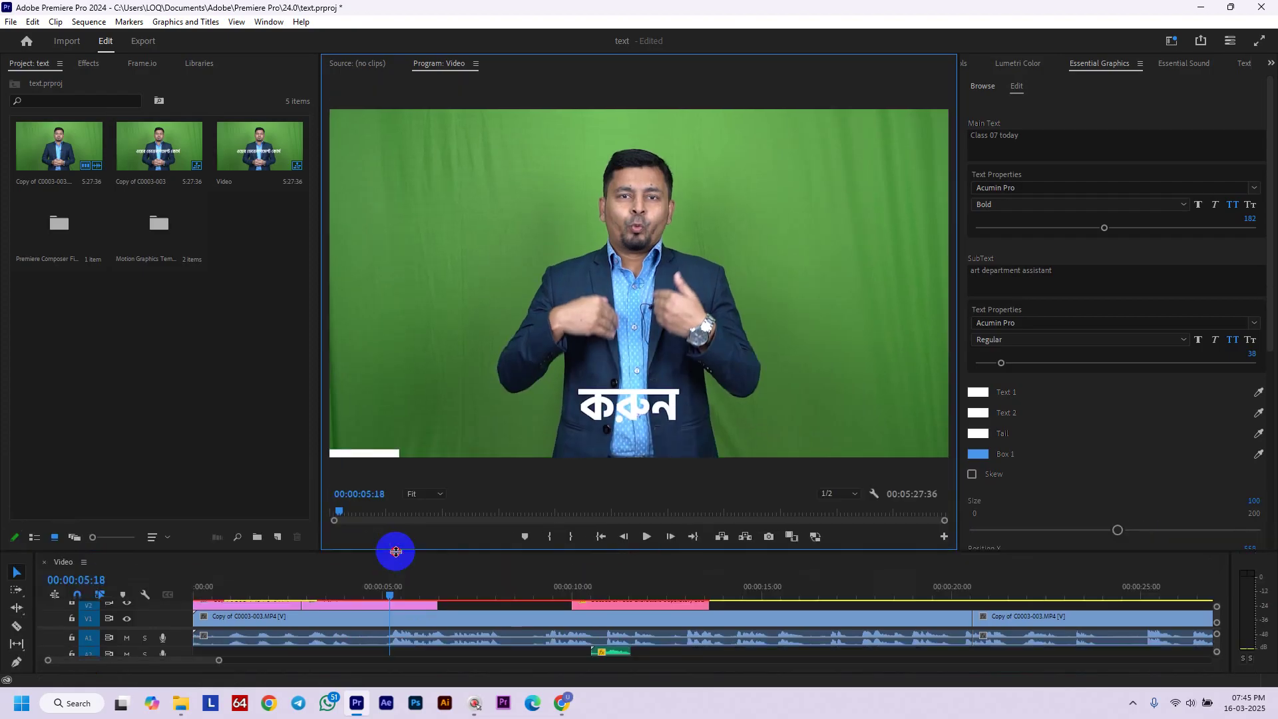
double_click(163, 251)
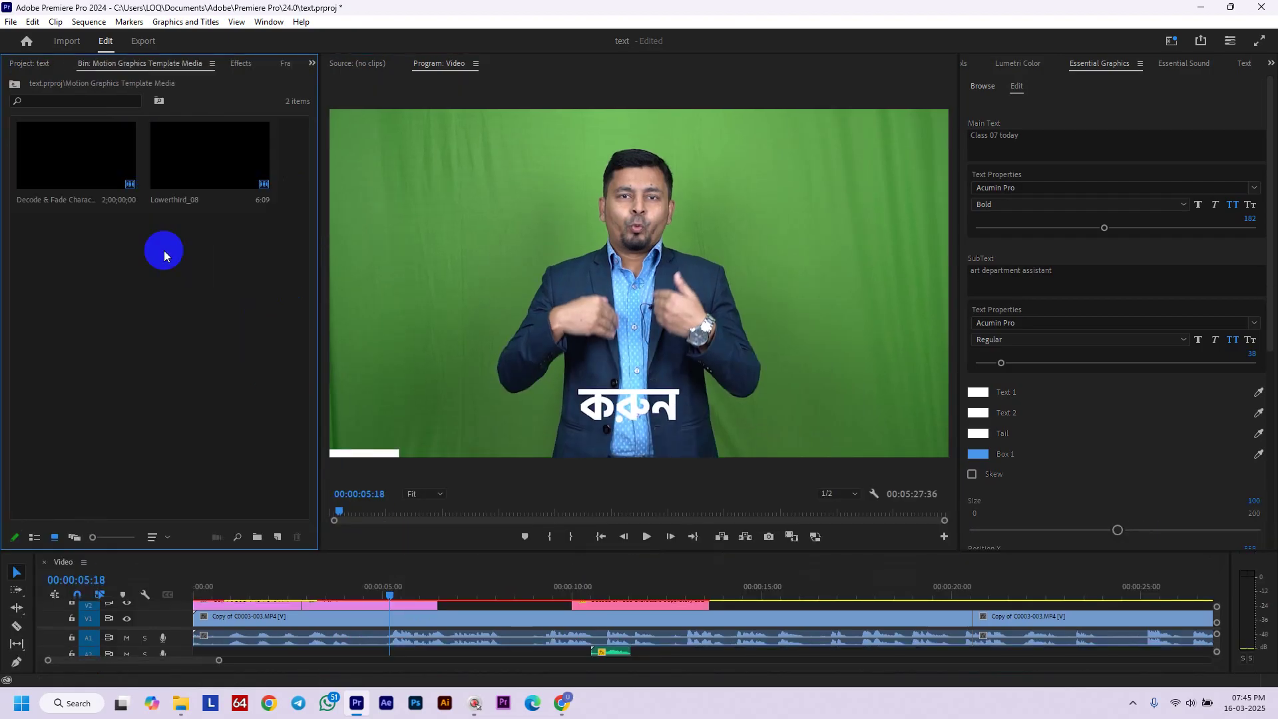
click(219, 175)
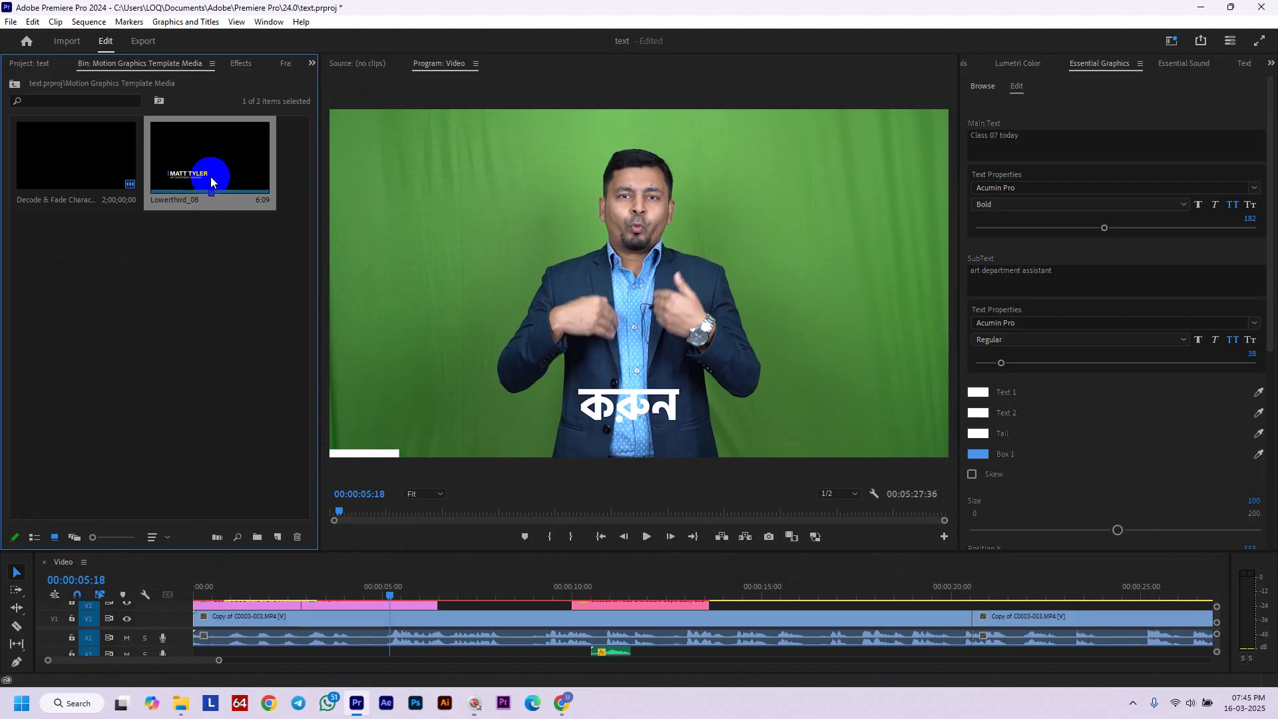
drag(206, 179, 465, 606)
click(378, 455)
click(180, 319)
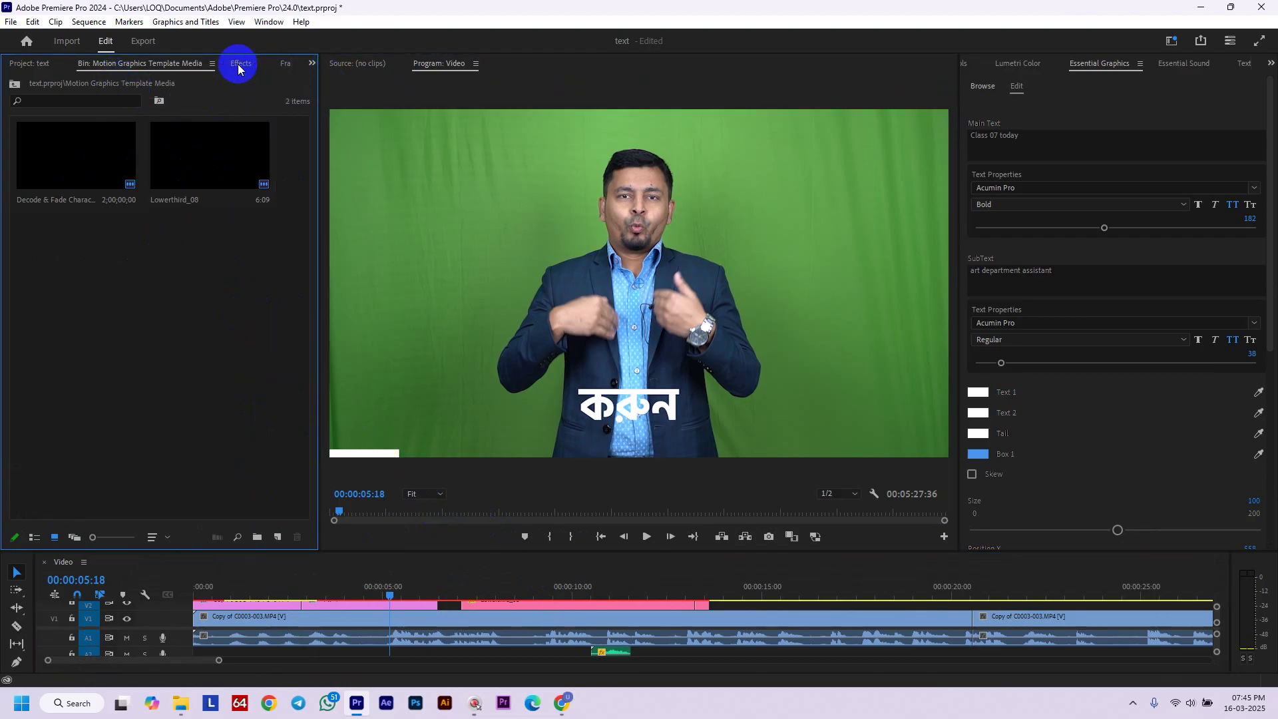
drag(427, 551, 449, 351)
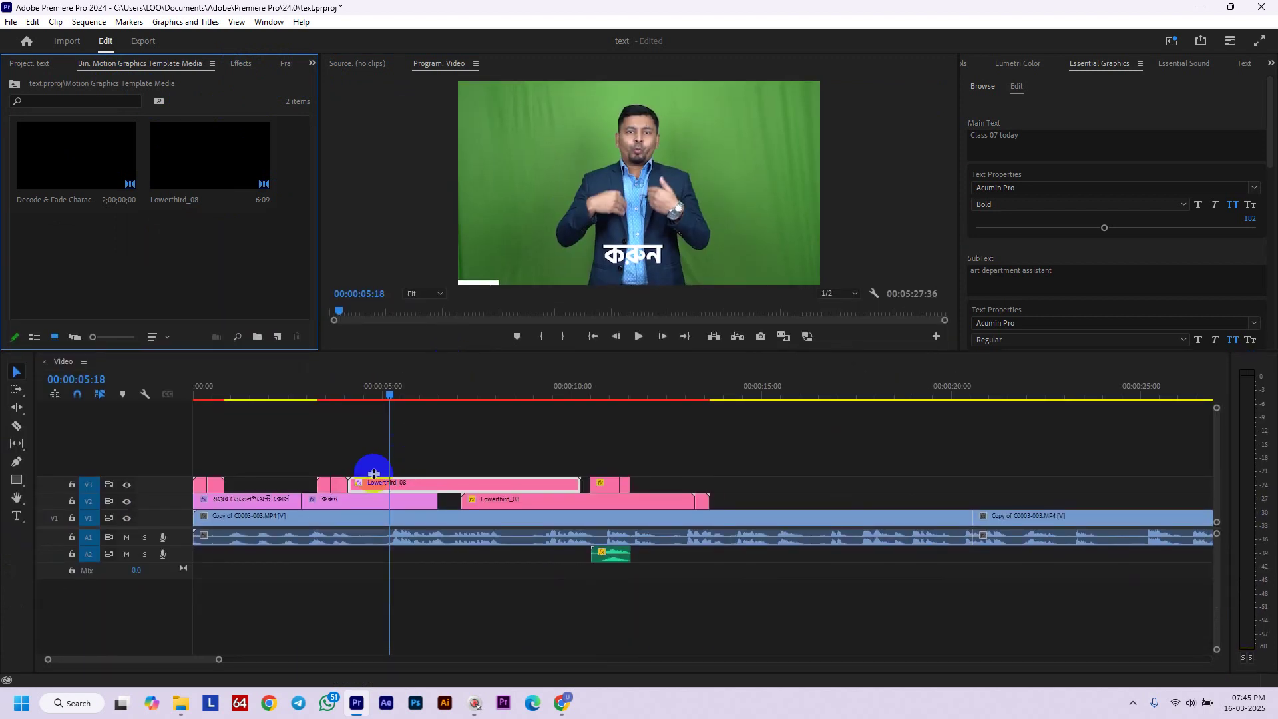
drag(396, 396, 374, 396)
Switch to Chrome and bring up the Google Meet call for the VE Online 2502 class
mouse_move(557, 707)
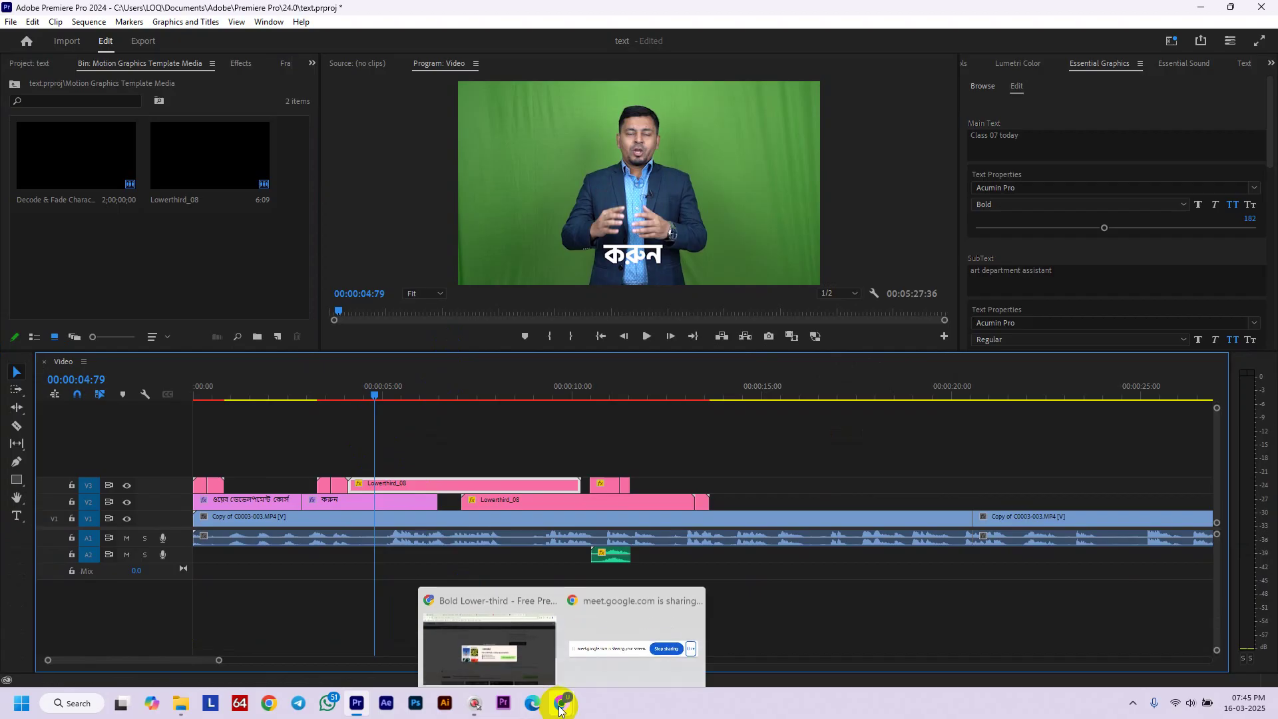
click(519, 635)
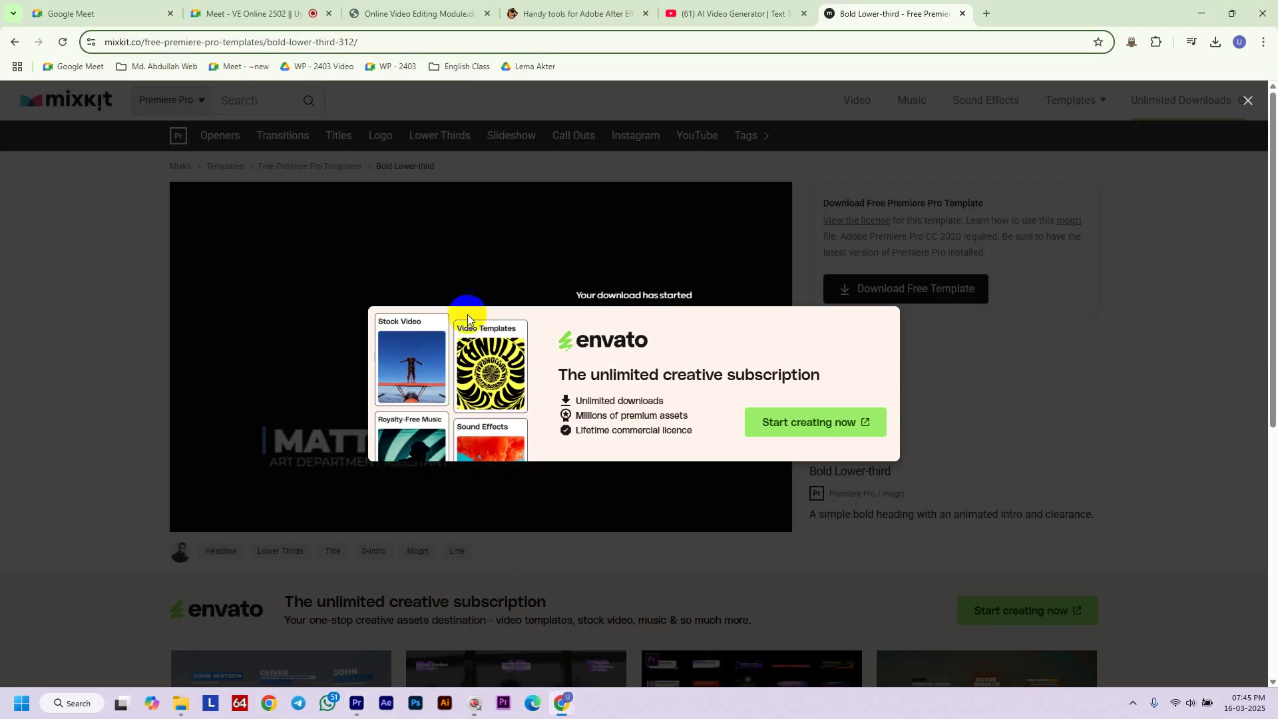
click(413, 13)
click(289, 12)
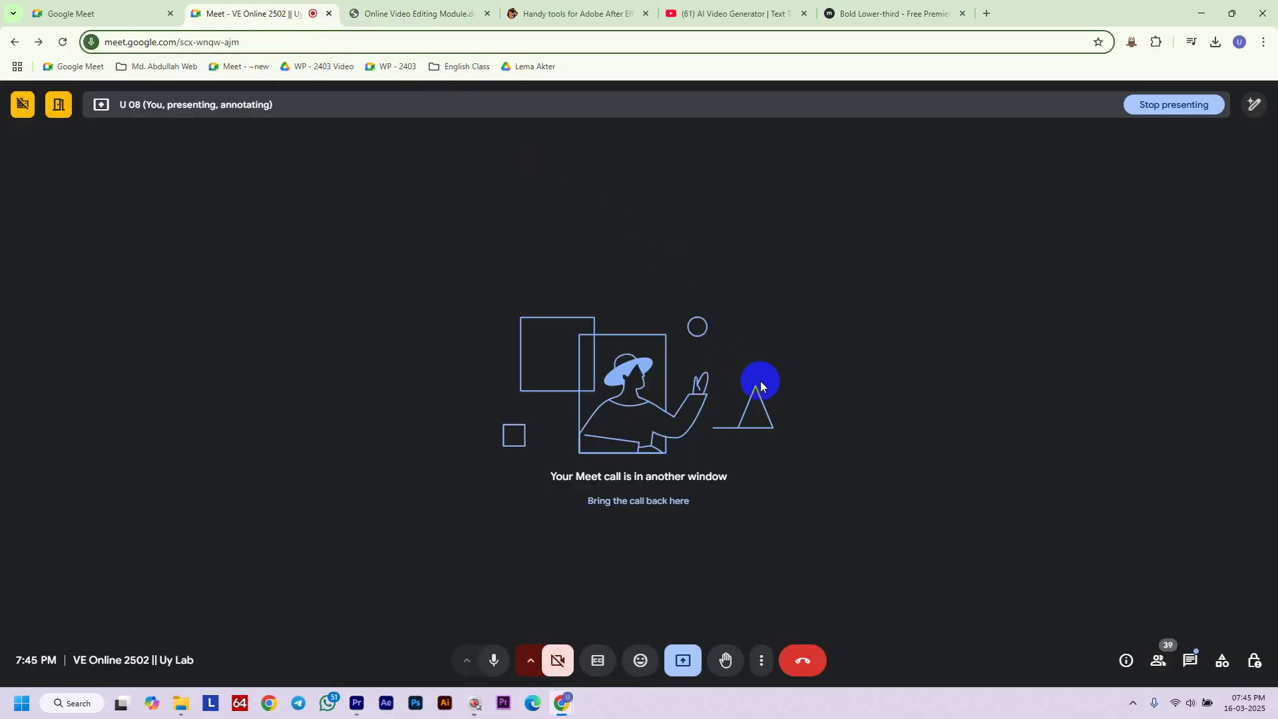